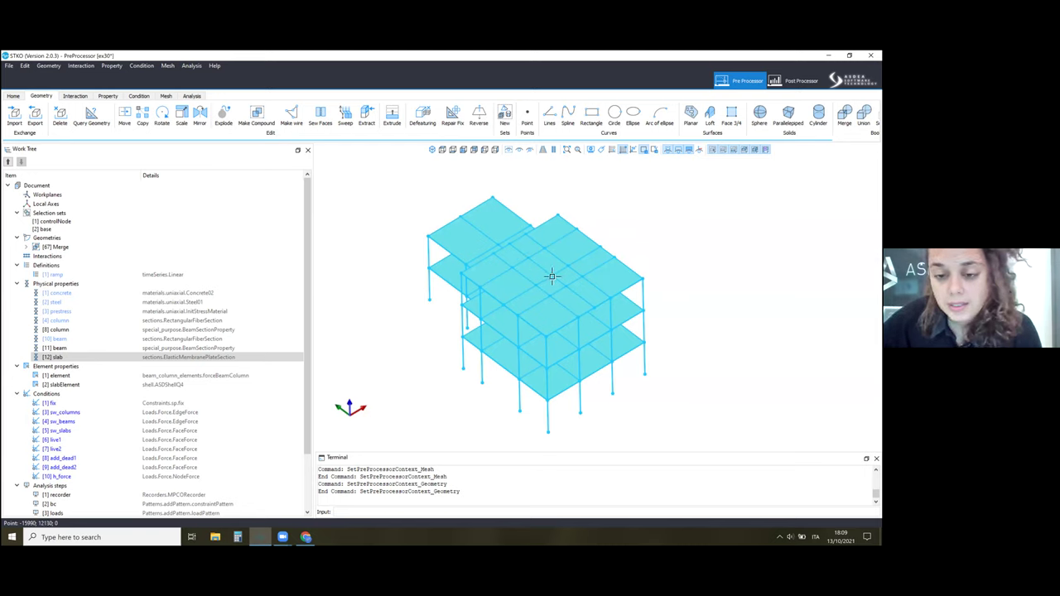
Step: Examine the Merge geometry and its sub-shape groups in the work tree
click(627, 207)
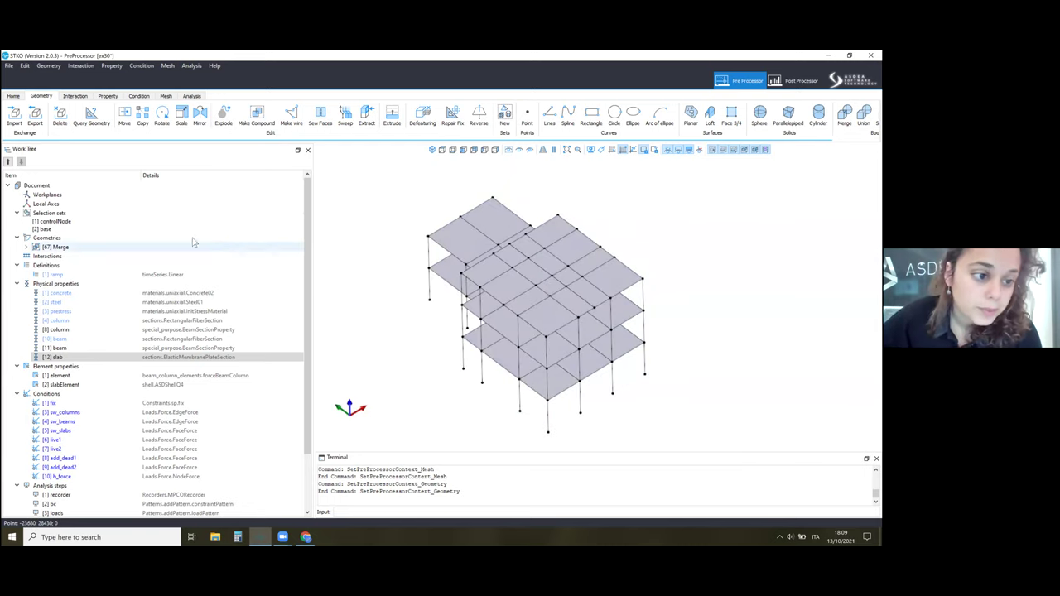
click(27, 247)
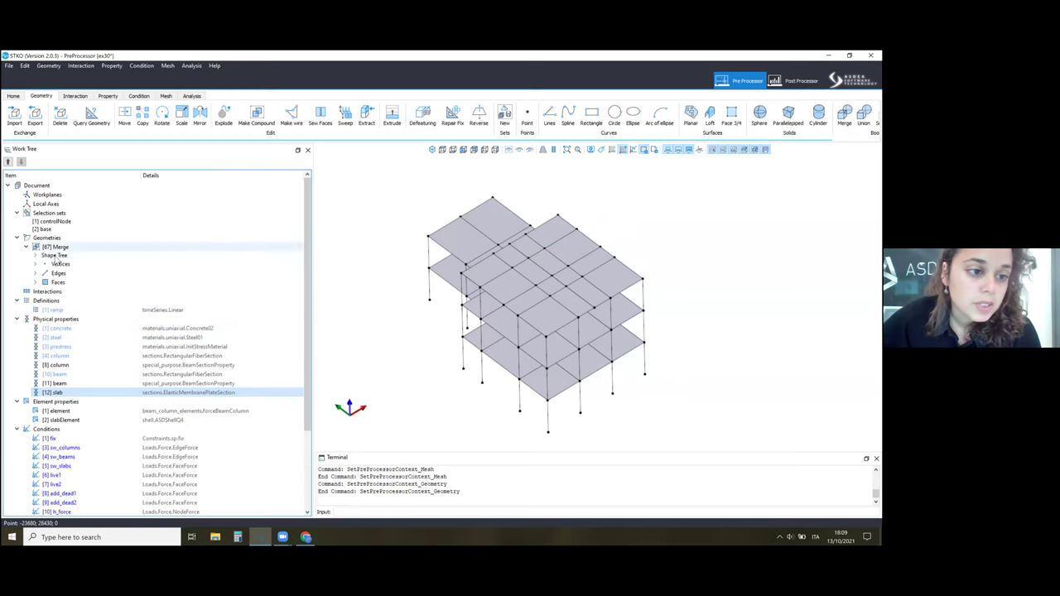
click(55, 249)
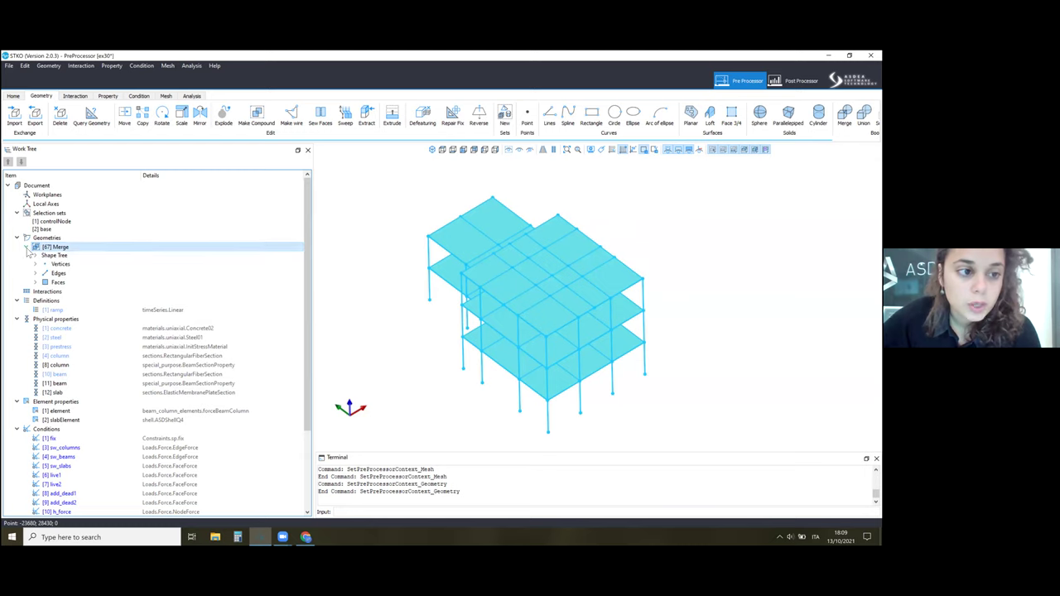
click(27, 247)
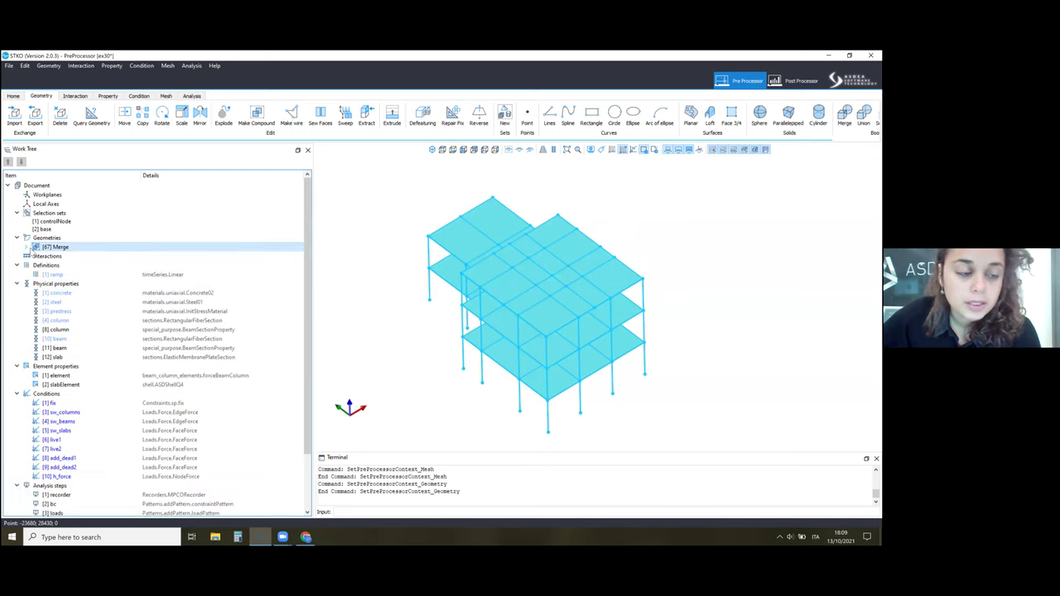
click(72, 275)
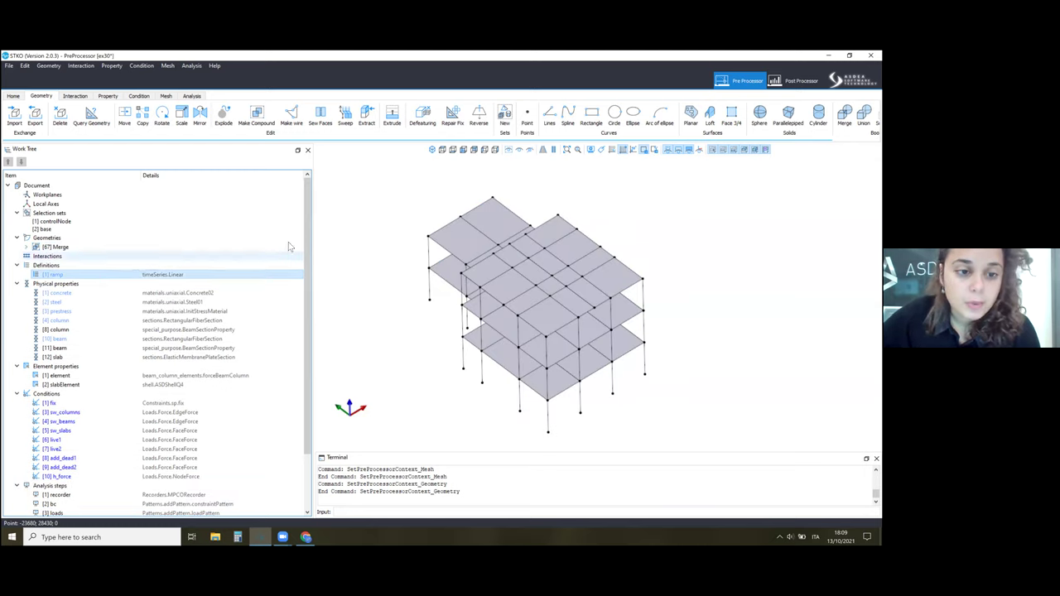
Step: Open the concrete material's properties and review its nonlinear parameters, including the tensile strength ft
right_click(121, 295)
click(131, 319)
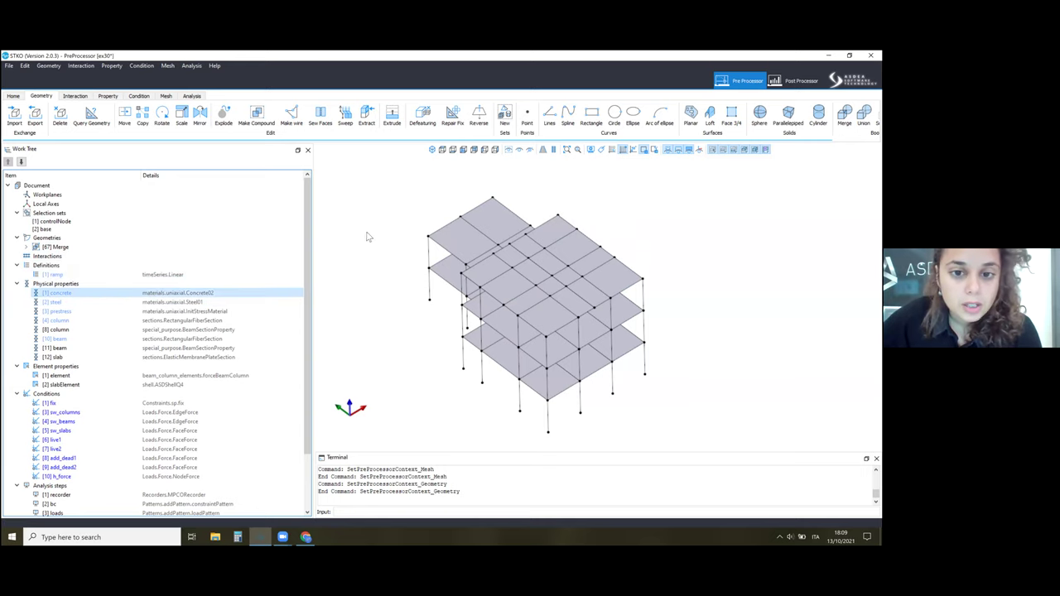
click(307, 267)
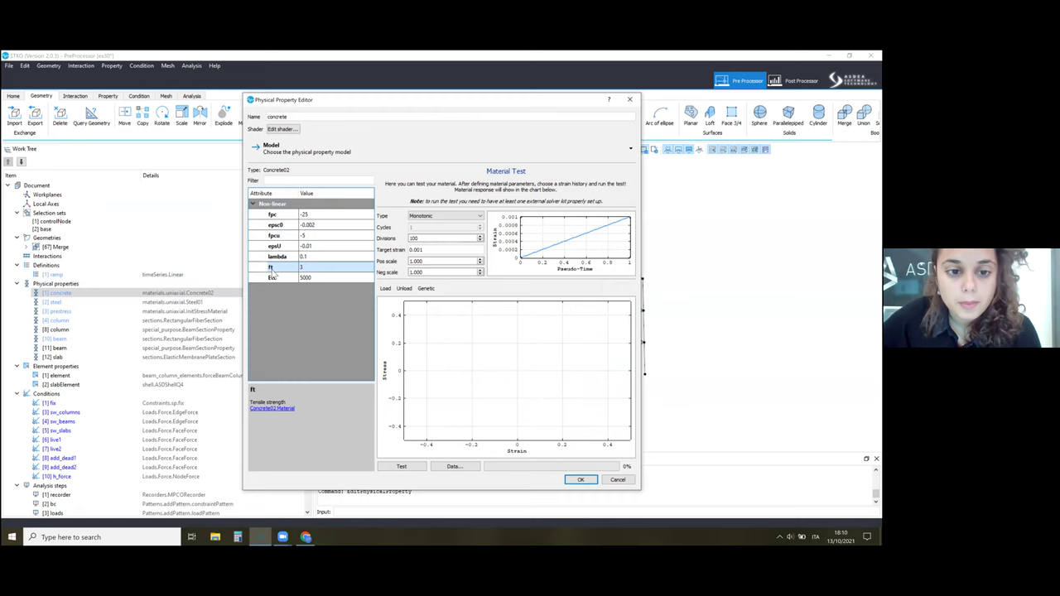
click(577, 480)
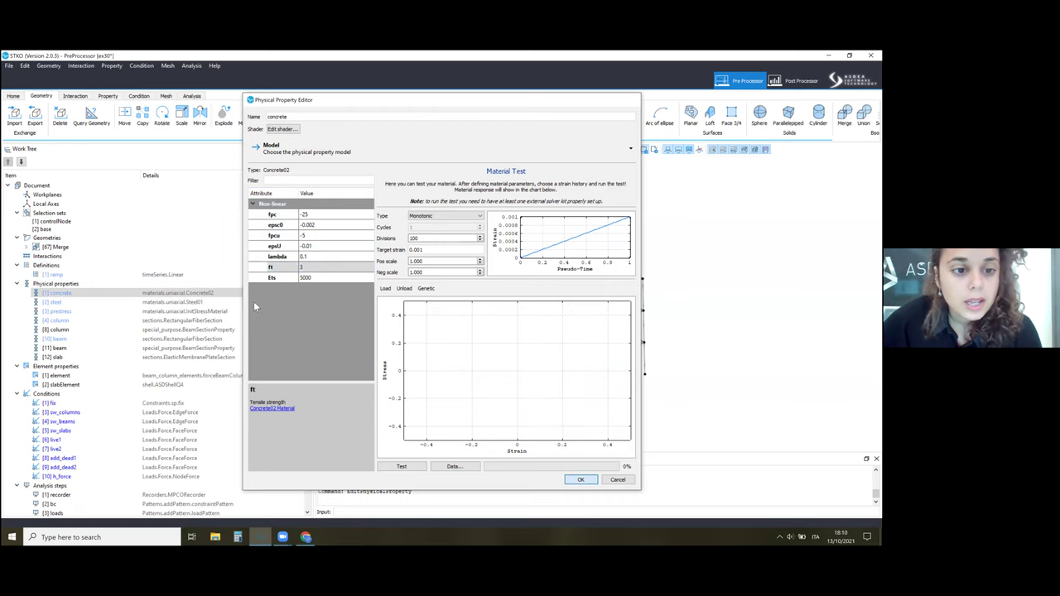
Step: Open the steel material for editing, inspect its hardening ratio b, and run a Monotonic material test
right_click(254, 302)
click(273, 328)
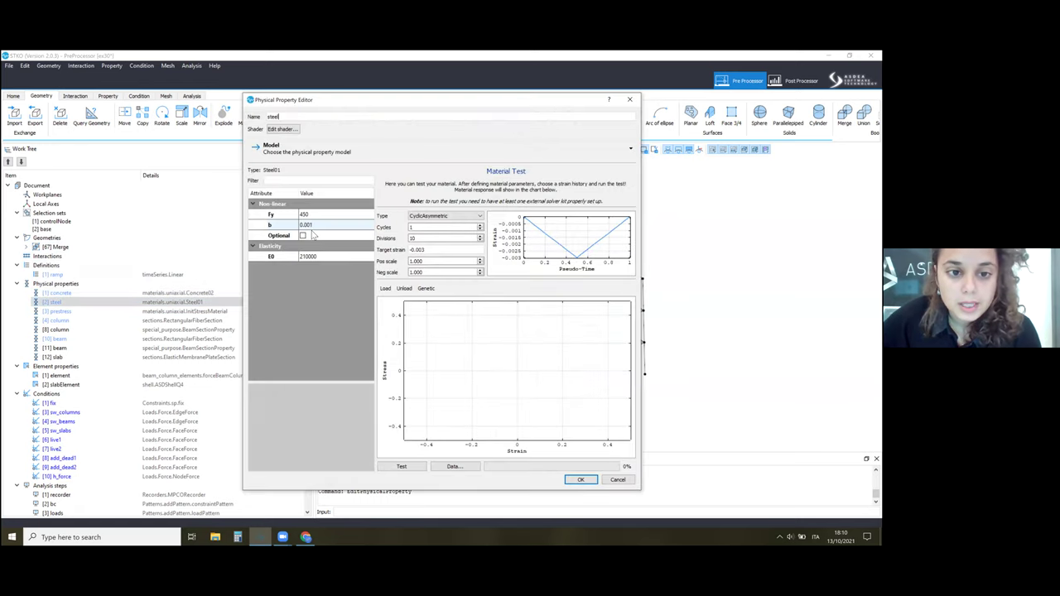
double_click(308, 225)
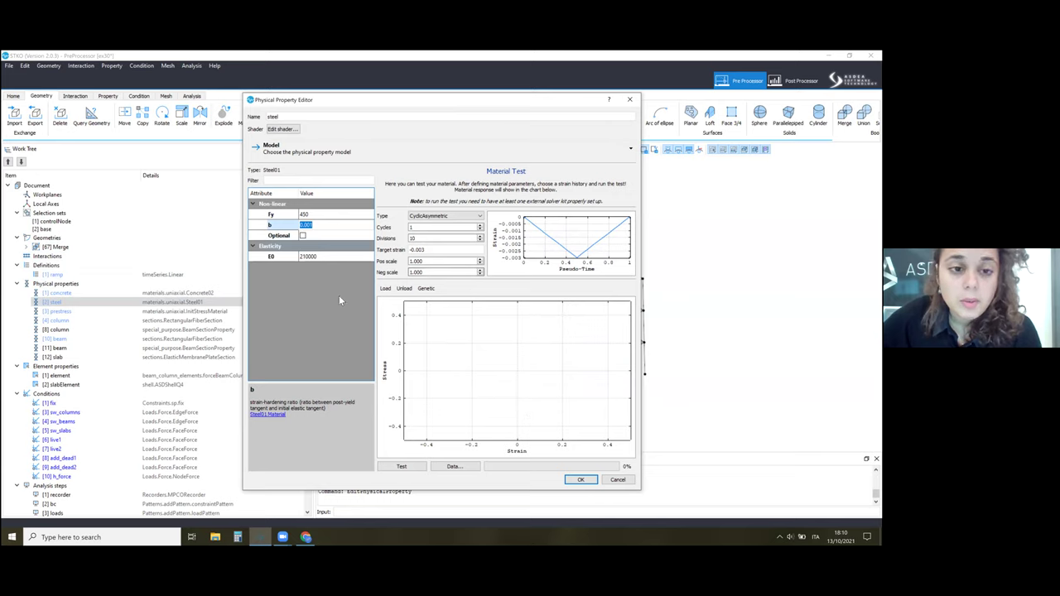
click(313, 225)
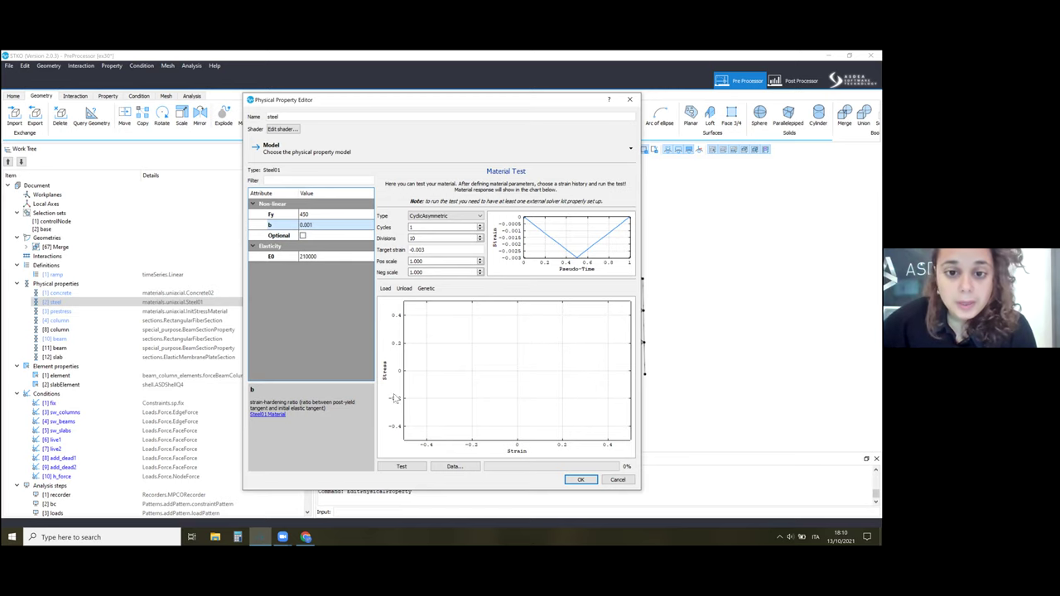
click(448, 216)
click(436, 255)
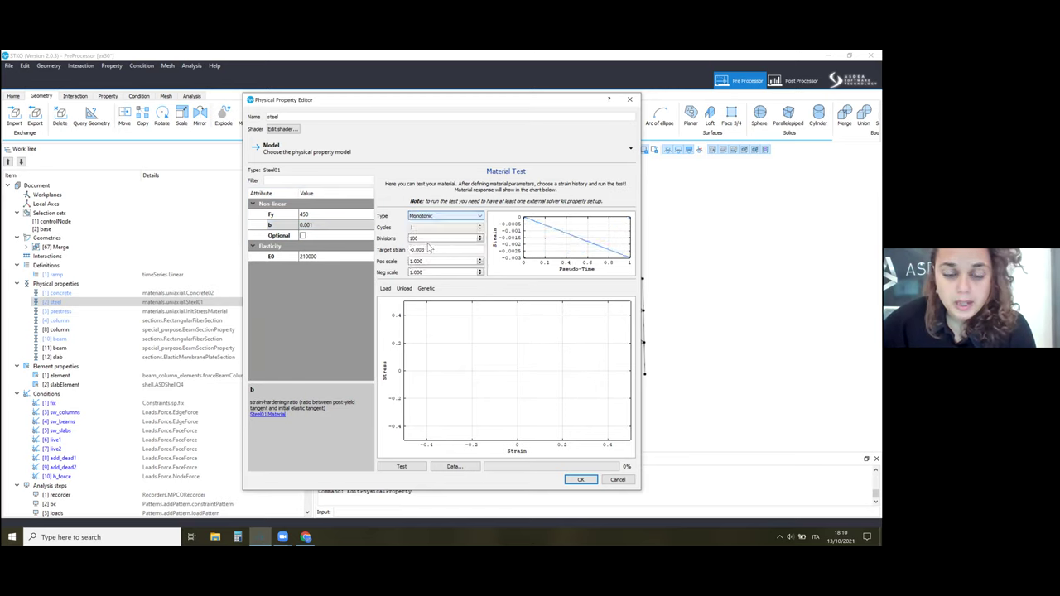
click(402, 466)
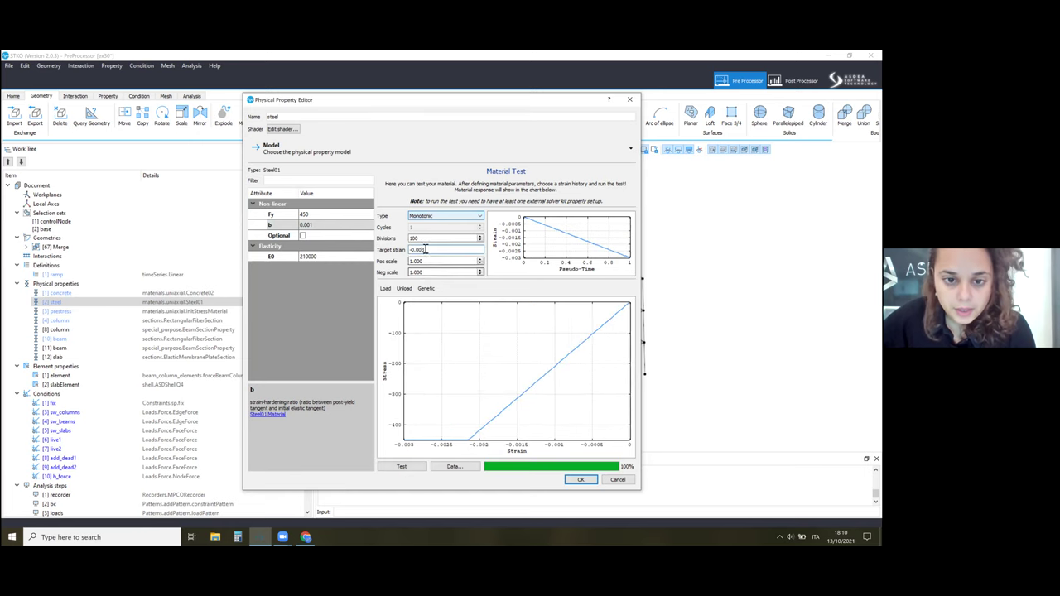
Step: Set the steel material test's target strain to 0.1 and rerun the test
drag(431, 249, 368, 255)
text(0.1)
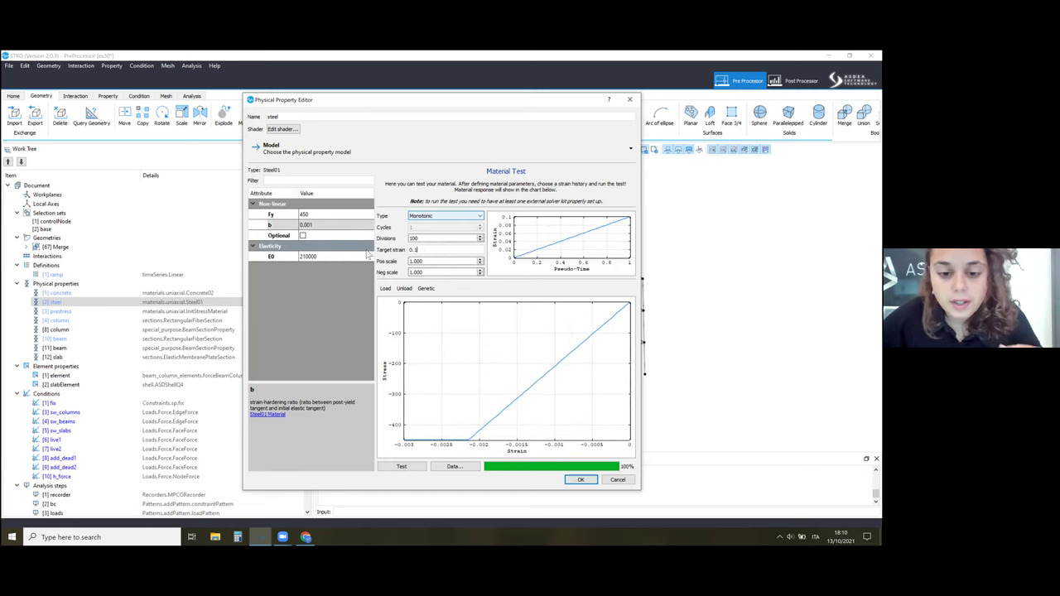
click(402, 466)
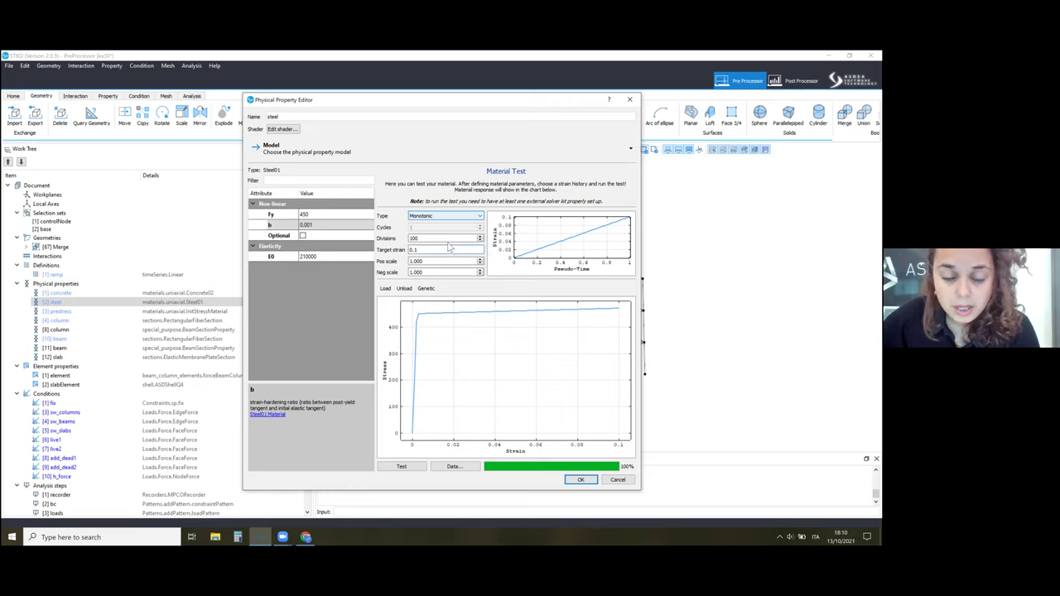
Step: Set the steel's strain-hardening ratio b to 0.1 and rerun the material test
click(302, 228)
drag(304, 225, 326, 225)
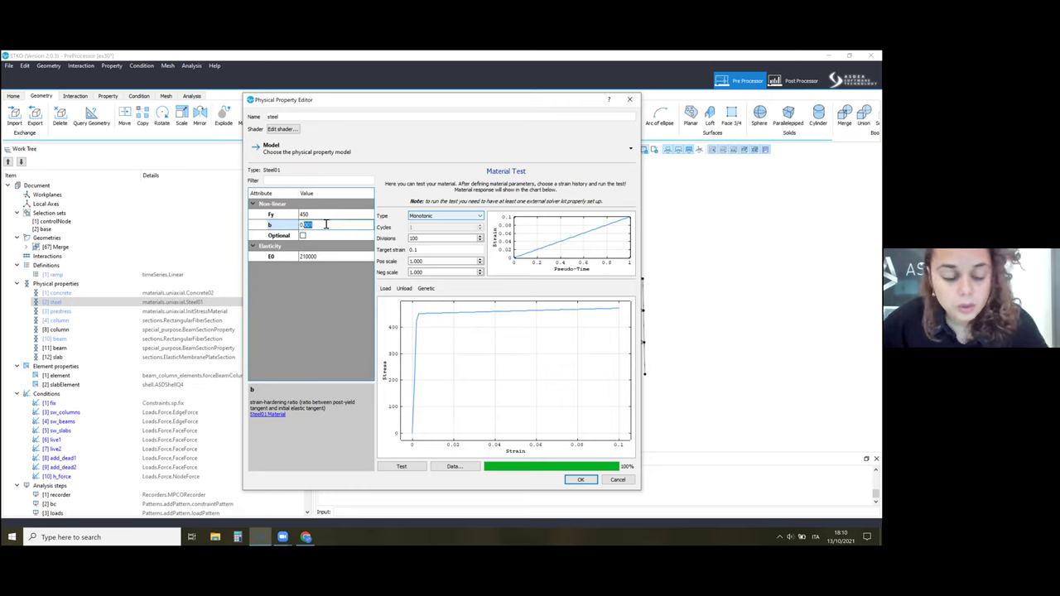
text(1)
click(401, 467)
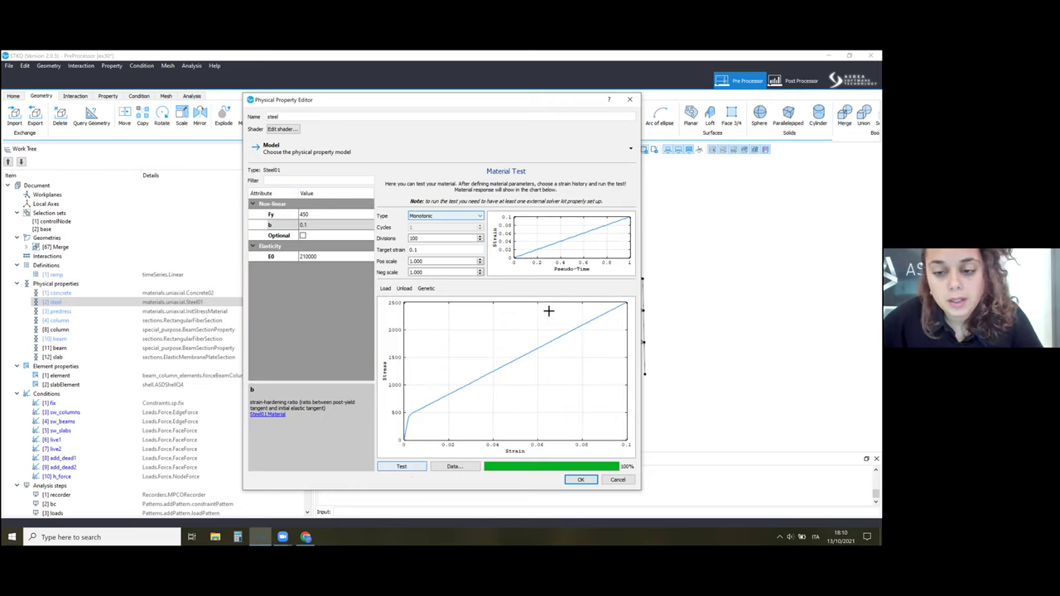
Step: Set the steel's strain-hardening ratio b to 0.01
click(311, 225)
click(311, 226)
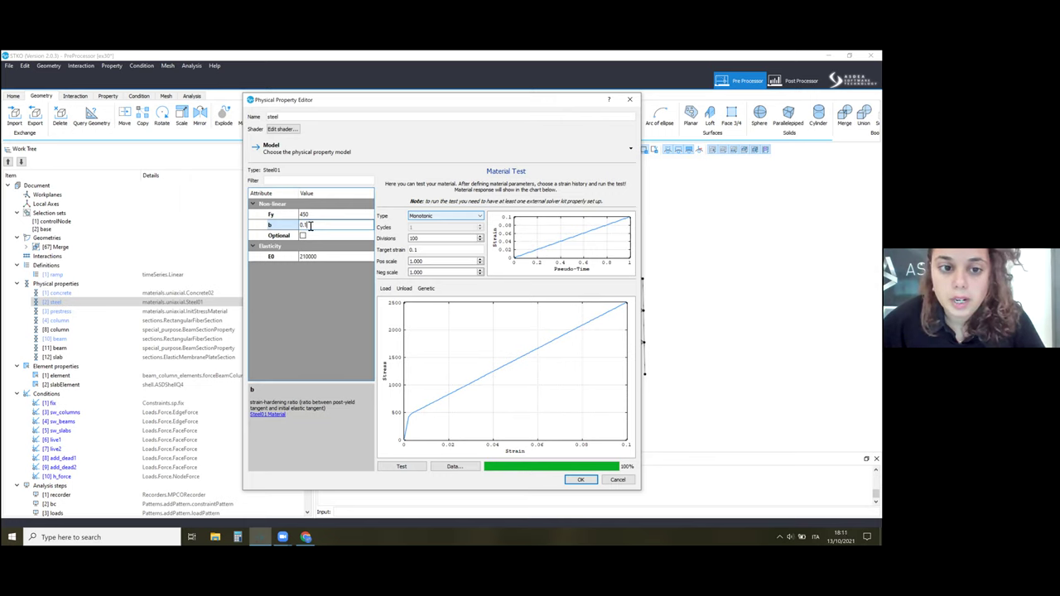
drag(306, 226, 370, 224)
text(0.01)
key(Return)
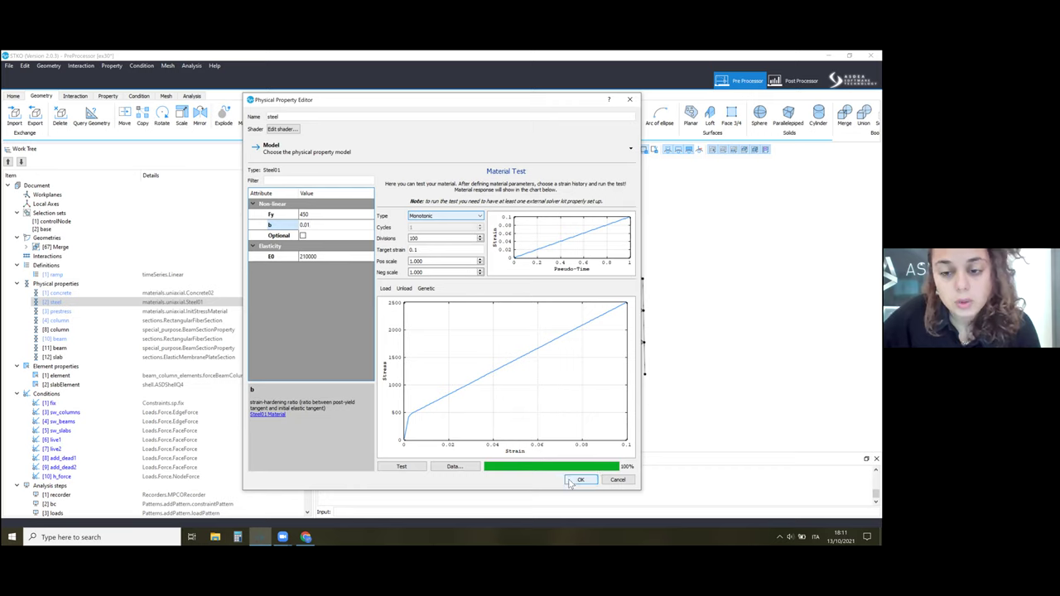
Step: Set the steel's strain-hardening ratio b to 0.001 and accept the material definition
drag(308, 225, 338, 222)
text(01)
key(Return)
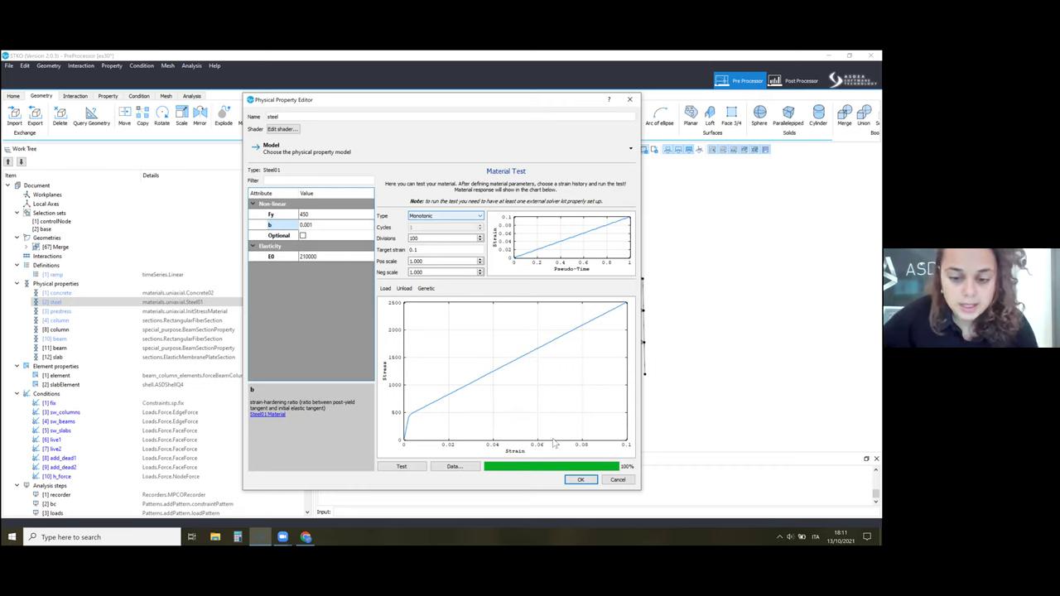
click(581, 480)
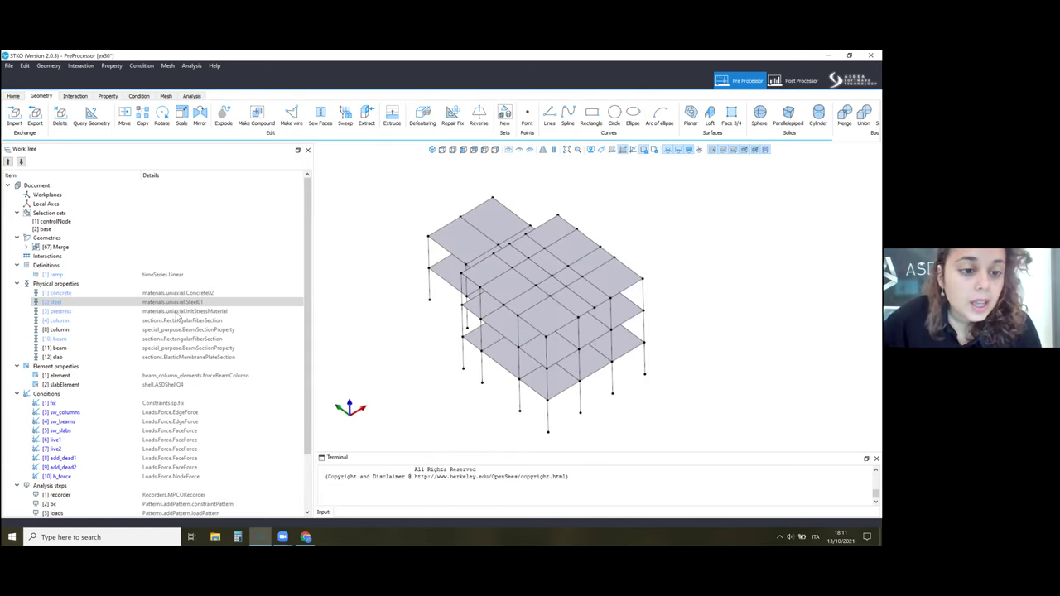
Step: Open the prestress InitStressMaterial and review its initial stress and the other material it references
click(94, 313)
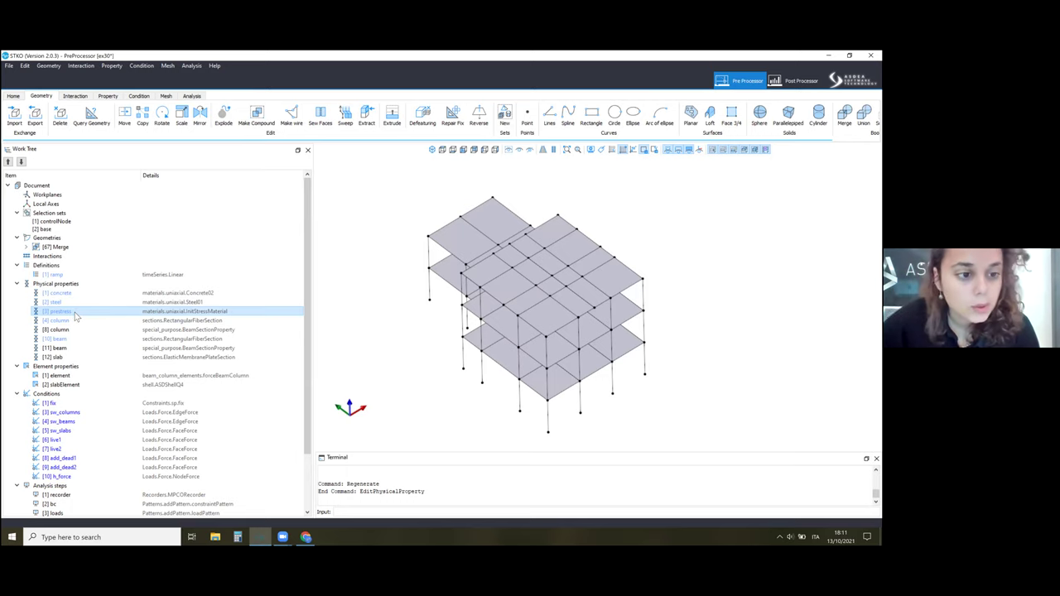
right_click(91, 314)
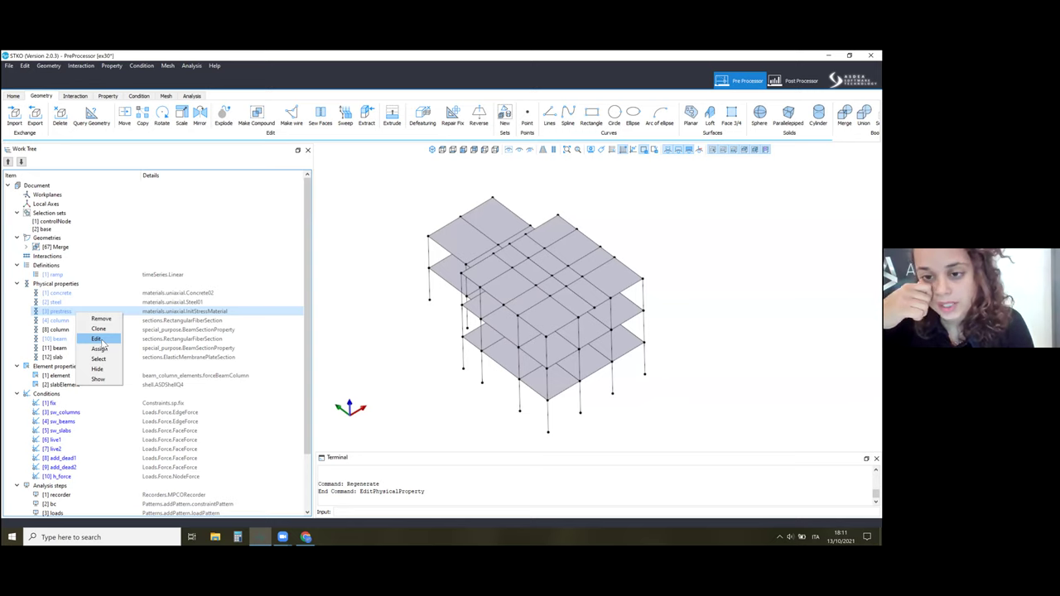
click(97, 339)
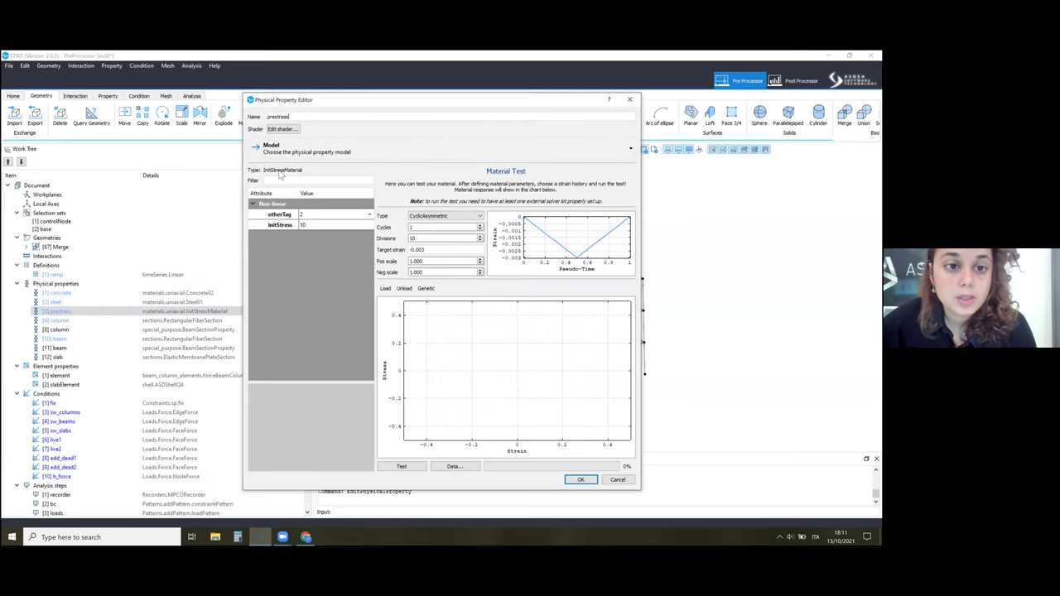
click(314, 225)
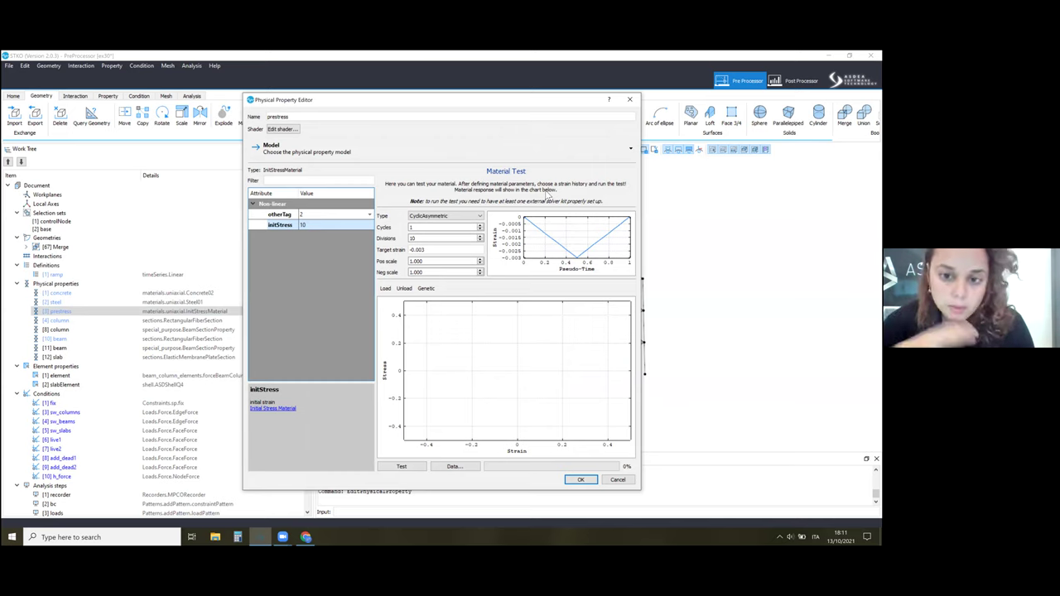
click(331, 214)
click(339, 215)
click(317, 229)
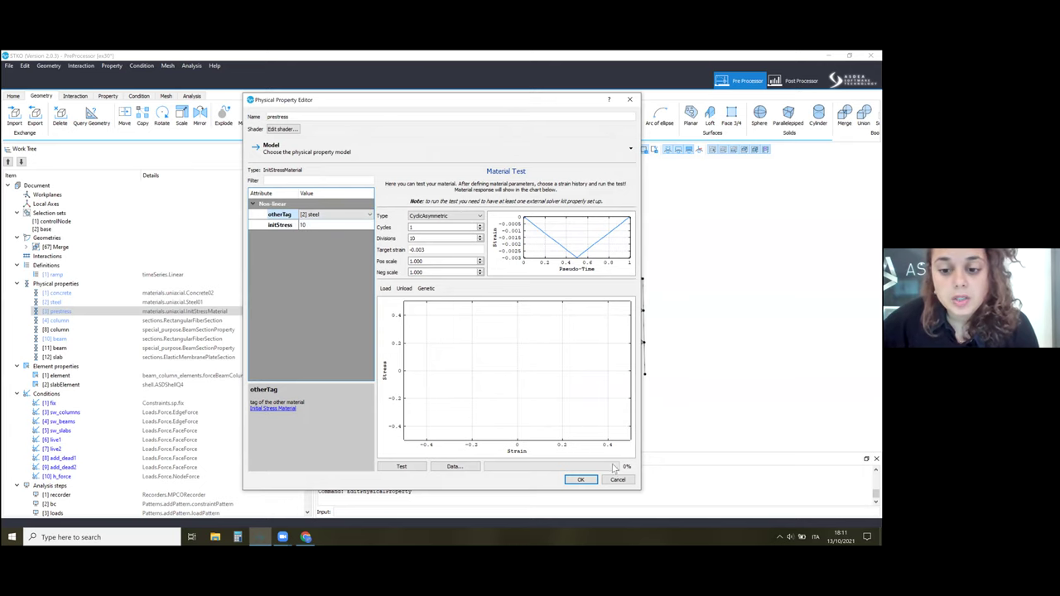
click(580, 479)
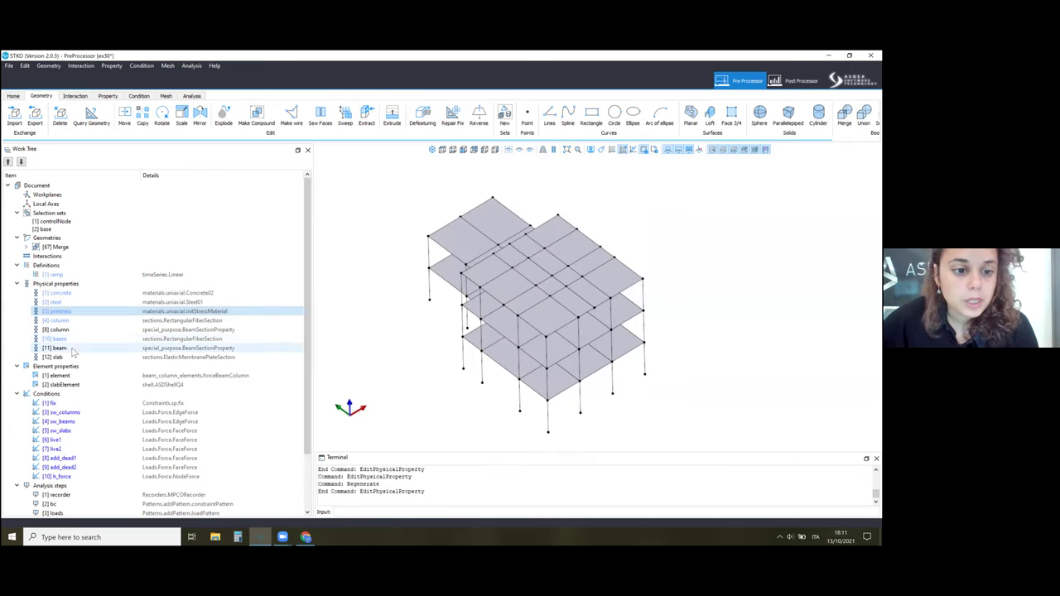
right_click(67, 347)
click(90, 379)
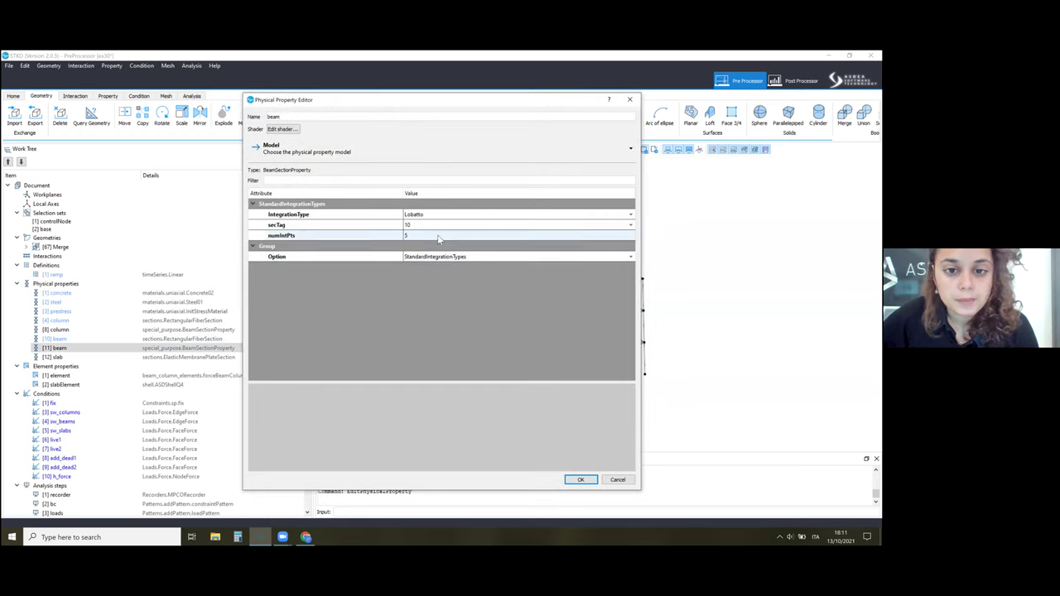
click(626, 101)
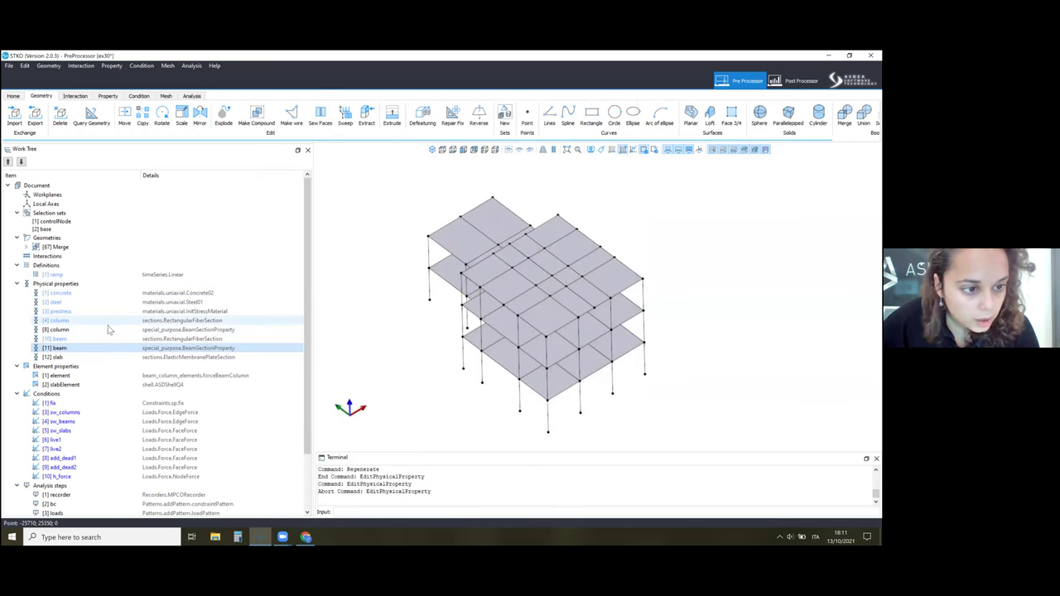
Step: Edit the column's rectangular fiber section, choosing [2] steel as the rebar material, and accept it
right_click(106, 324)
click(121, 351)
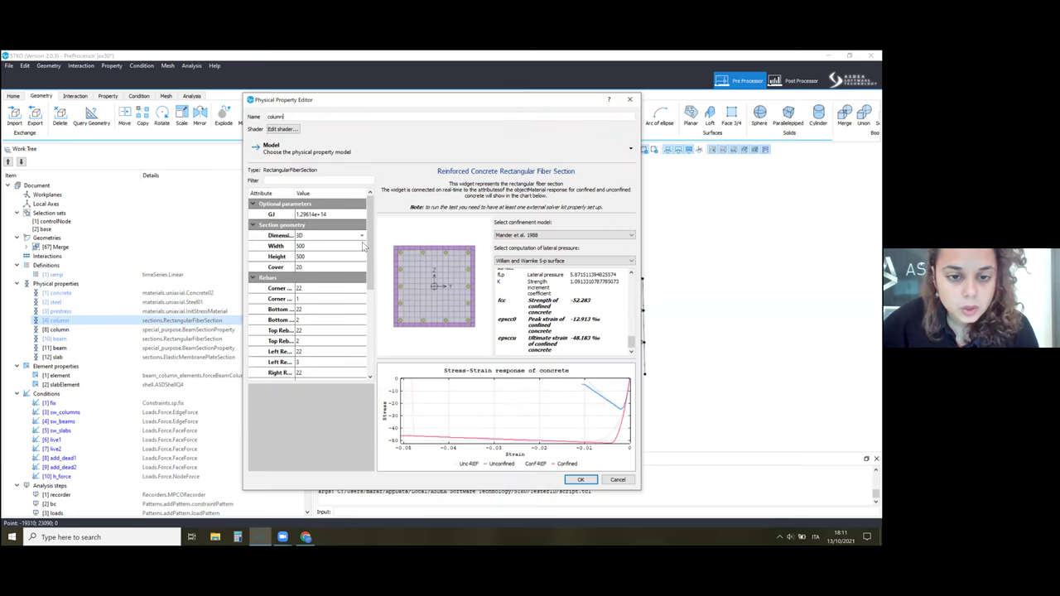
drag(372, 247, 370, 356)
click(332, 267)
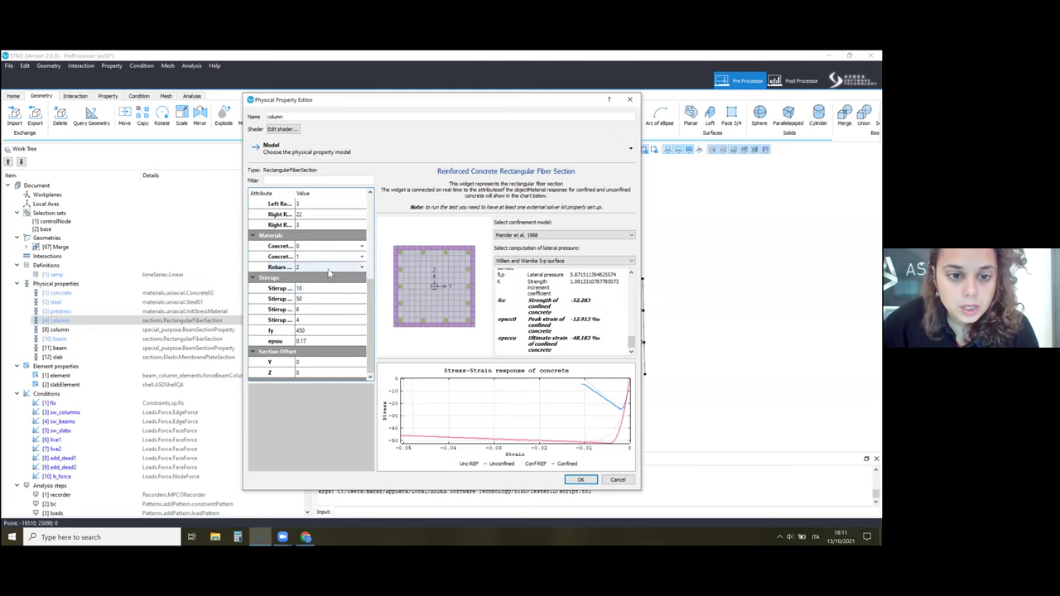
click(331, 266)
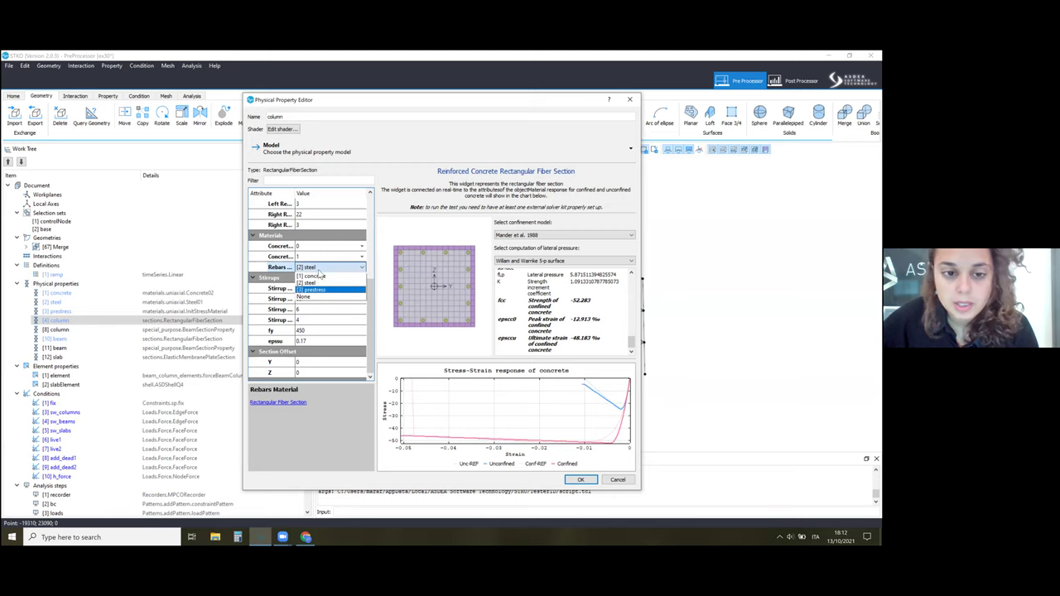
click(310, 283)
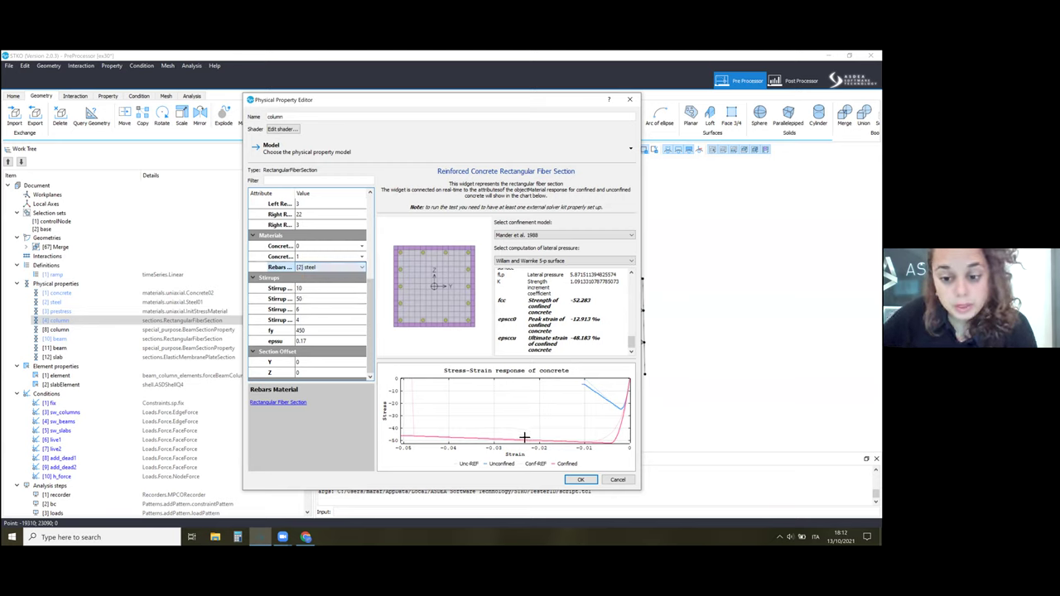
click(579, 480)
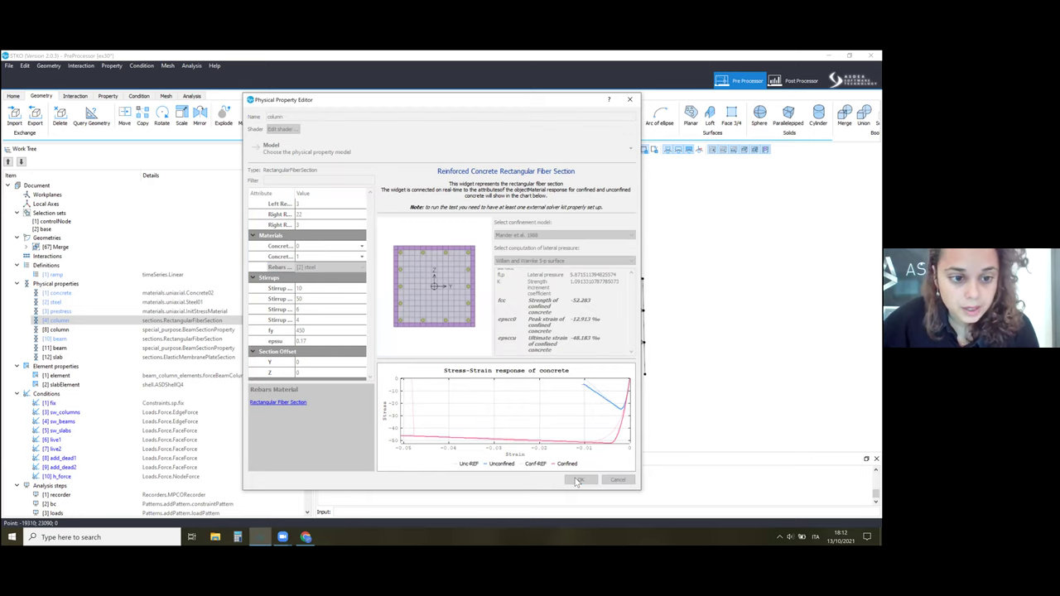
Step: Edit the beam's rectangular fiber section, choosing [2] steel as the rebar material, and accept it
right_click(92, 341)
click(107, 369)
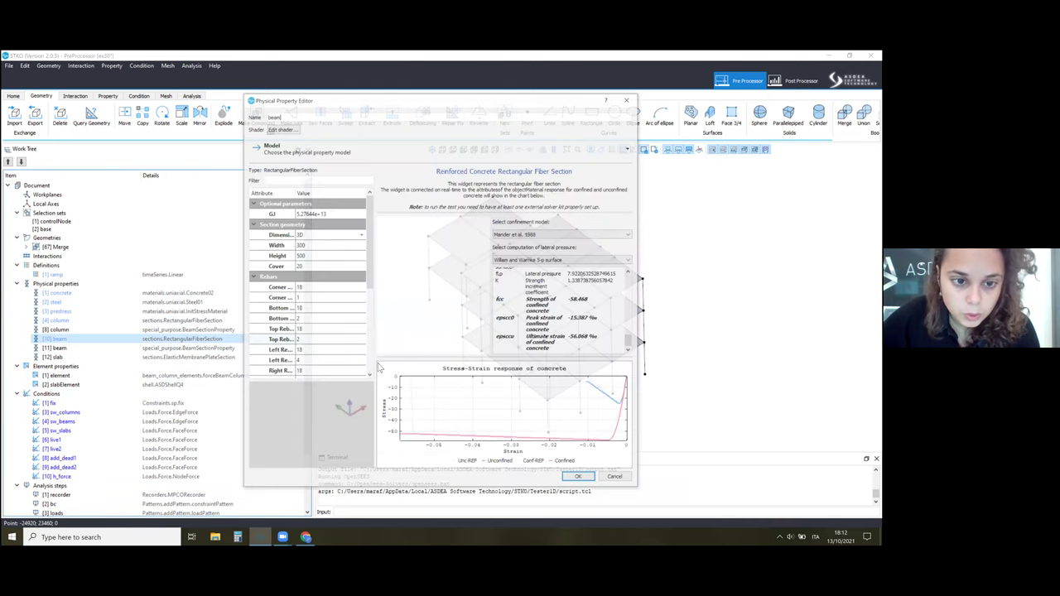
scroll(315, 315, down, 5)
click(332, 267)
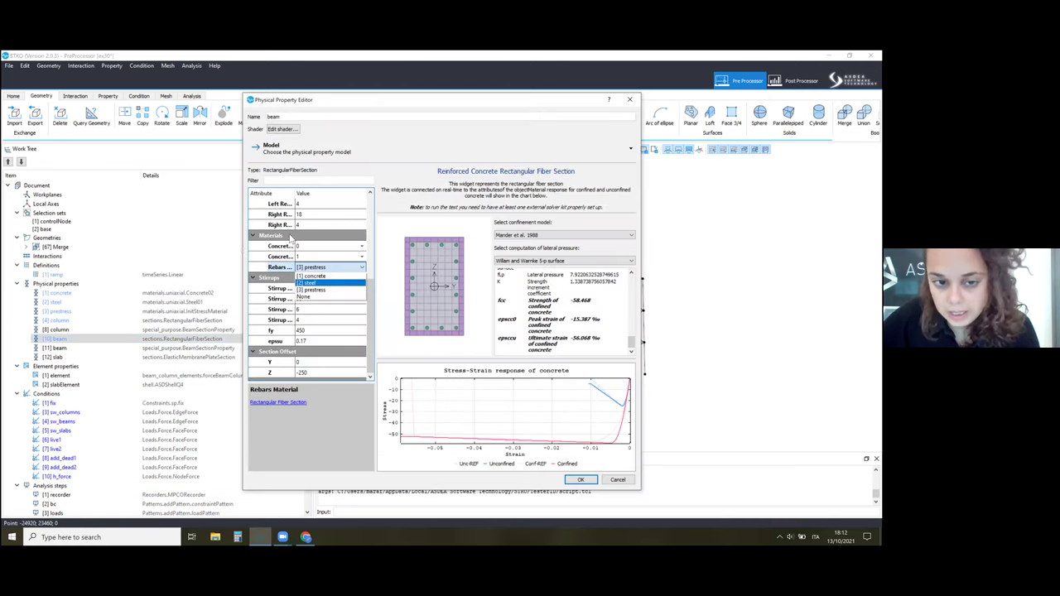
click(312, 282)
click(581, 480)
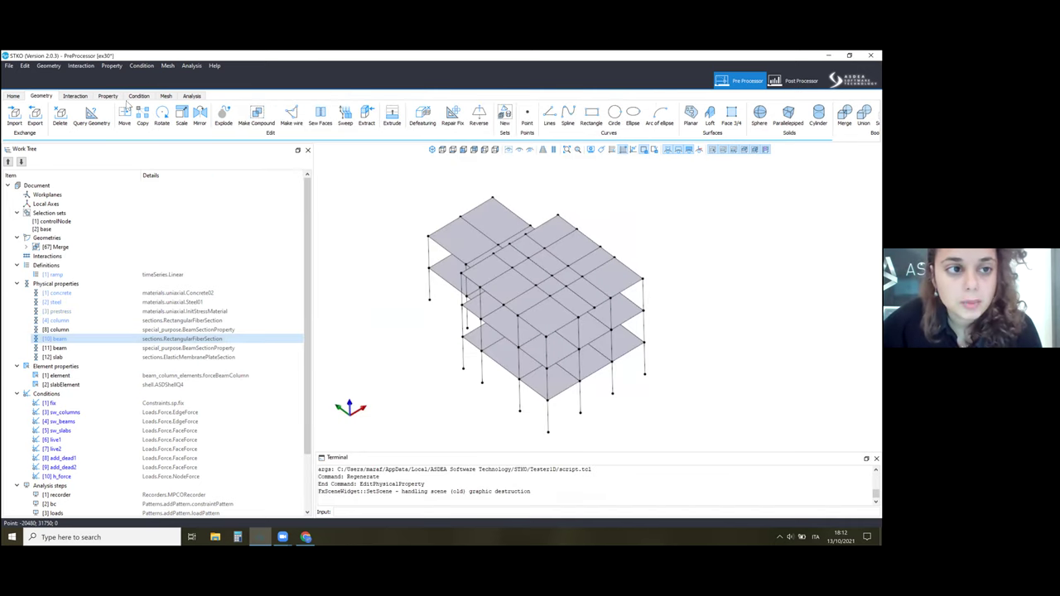
Step: Show the assigned properties on the model and highlight the members that use the [8] column beam section property
click(109, 96)
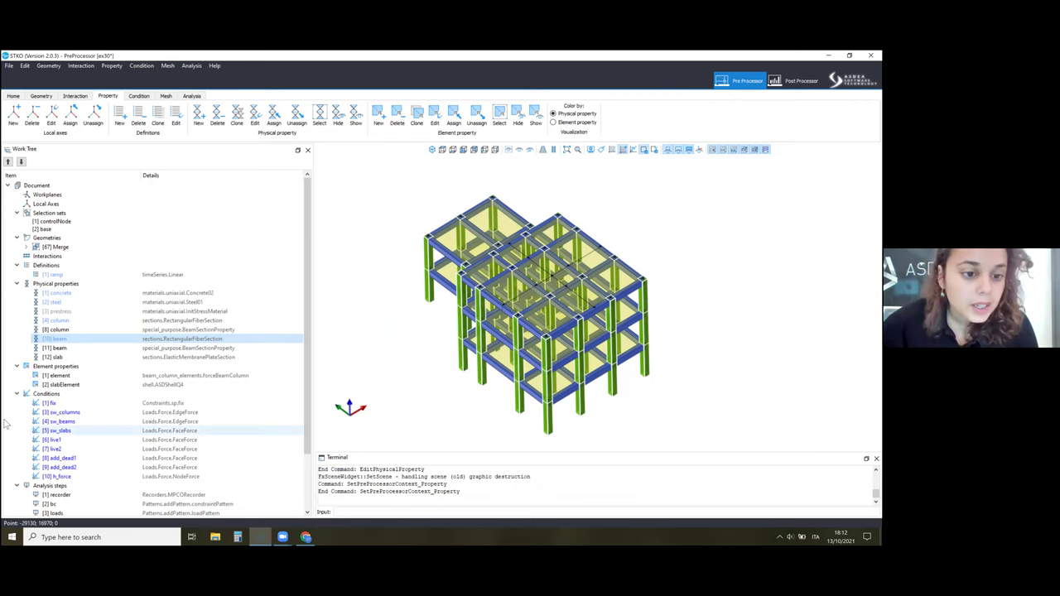
click(81, 331)
right_click(81, 333)
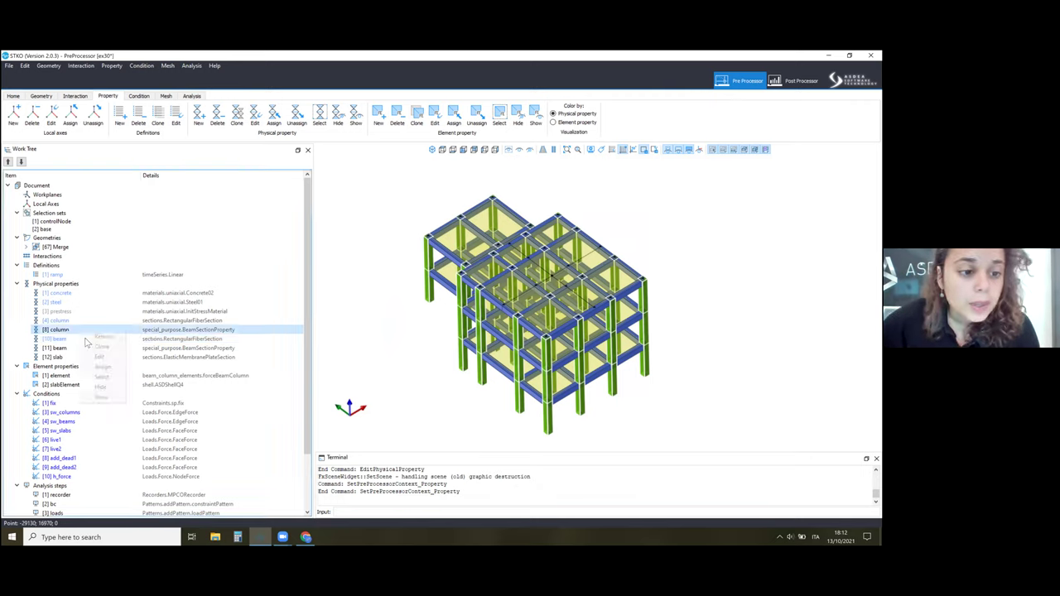
click(99, 374)
key(Escape)
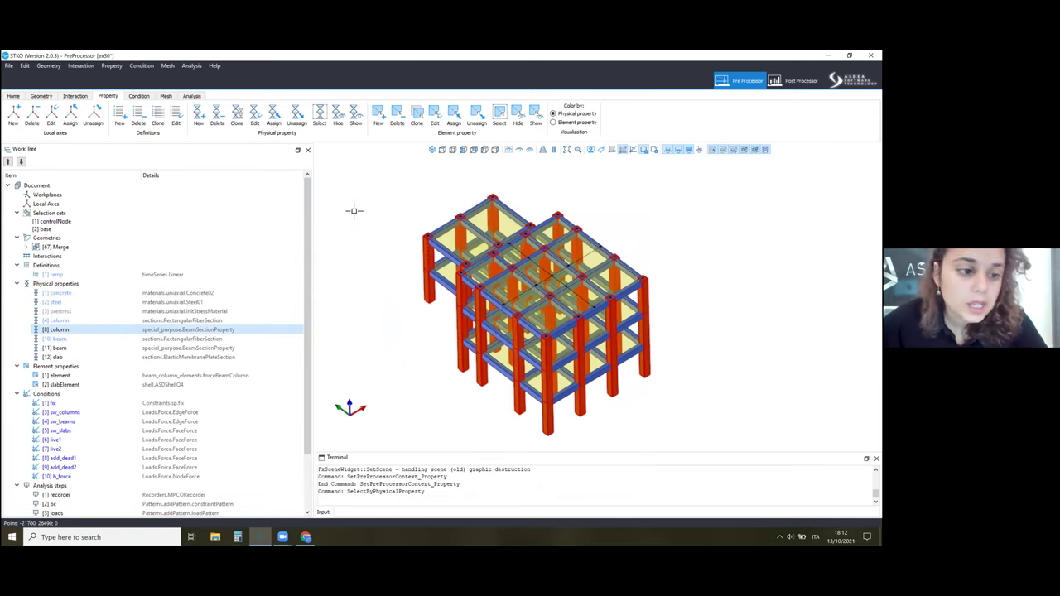
Step: Highlight the members that use the [11] beam section property, and clear the selection
click(55, 348)
right_click(64, 349)
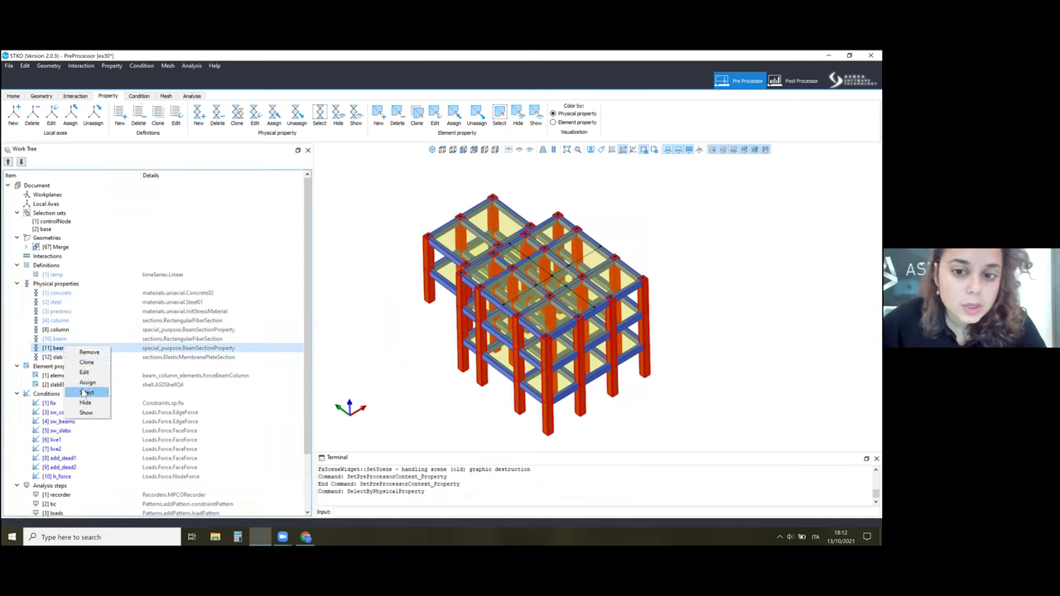
click(87, 393)
click(339, 247)
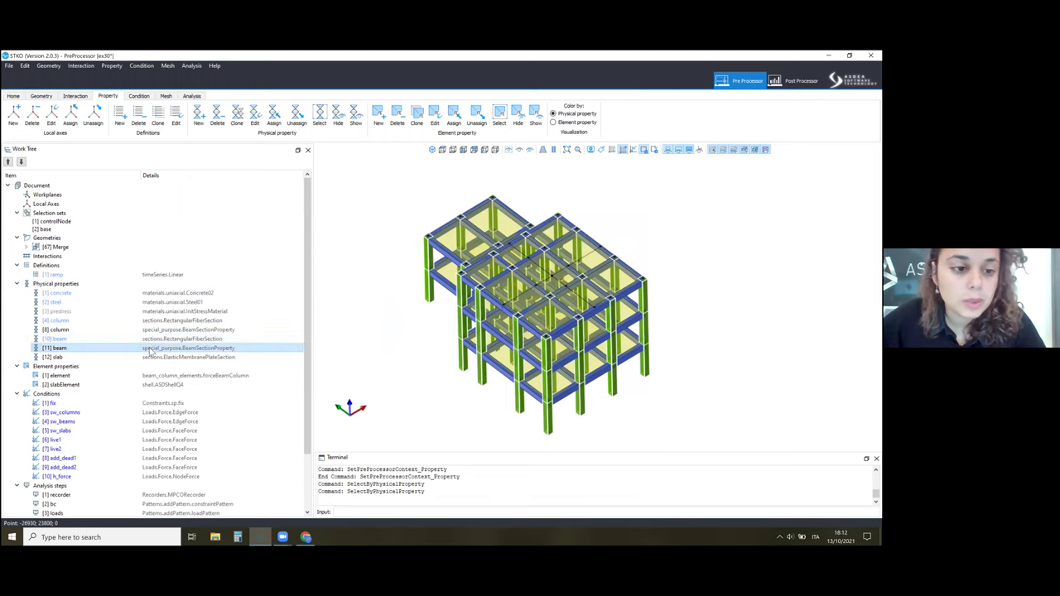
Step: Reopen the [10] beam rectangular fiber section, review its materials and section offset, and close it
right_click(150, 349)
right_click(135, 340)
click(158, 367)
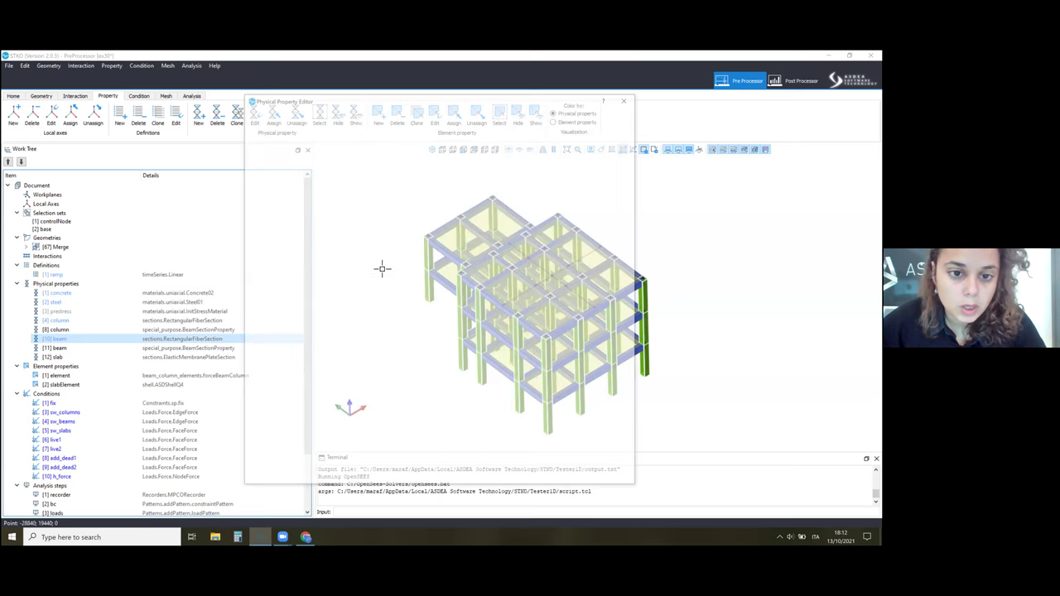
drag(370, 270, 356, 370)
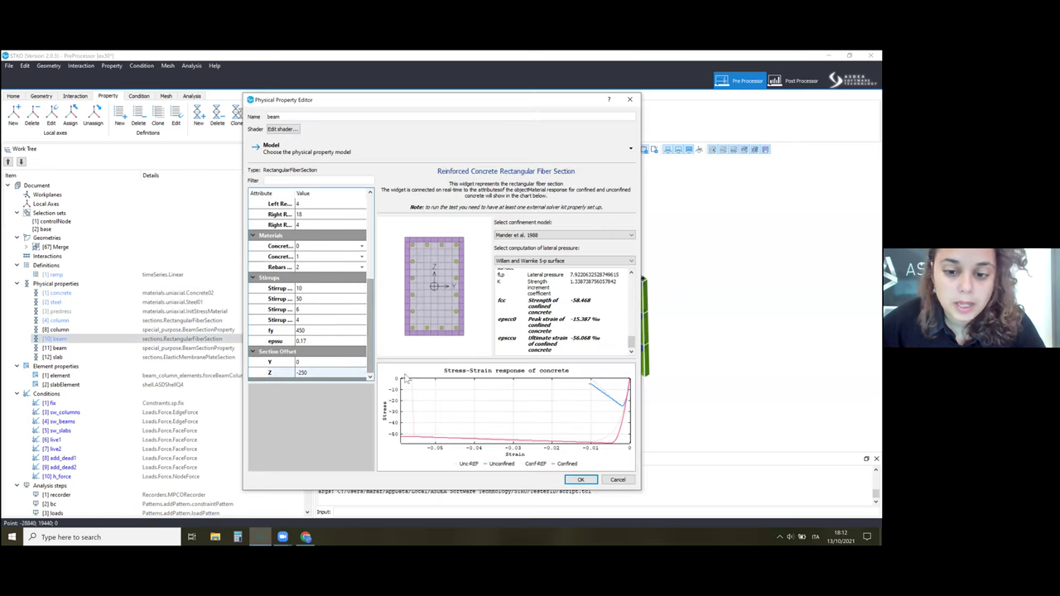
click(580, 479)
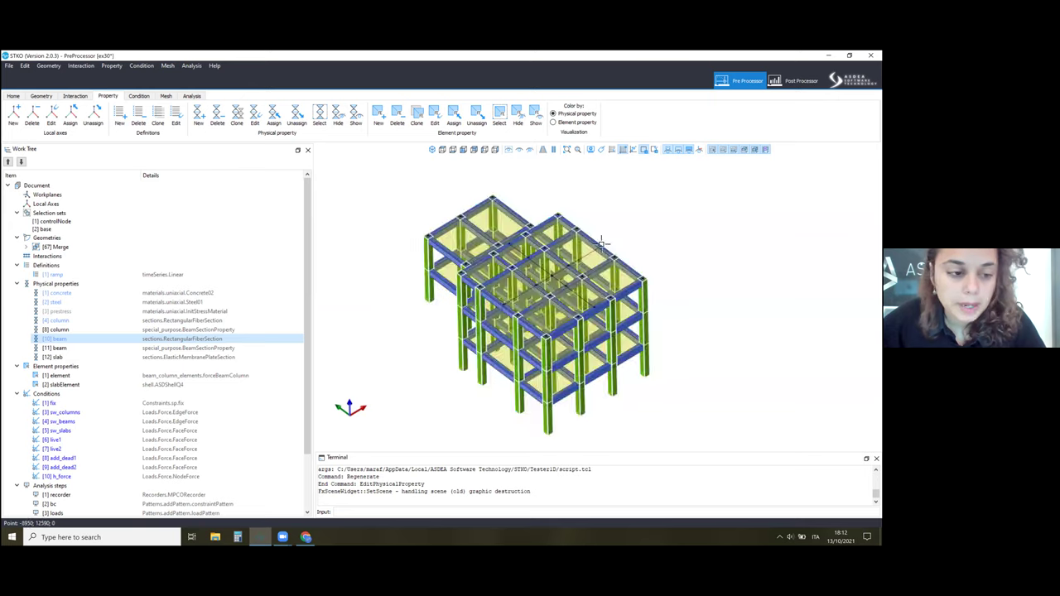
Step: Highlight the faces that use the [12] slab property, and clear the selection
right_click(132, 357)
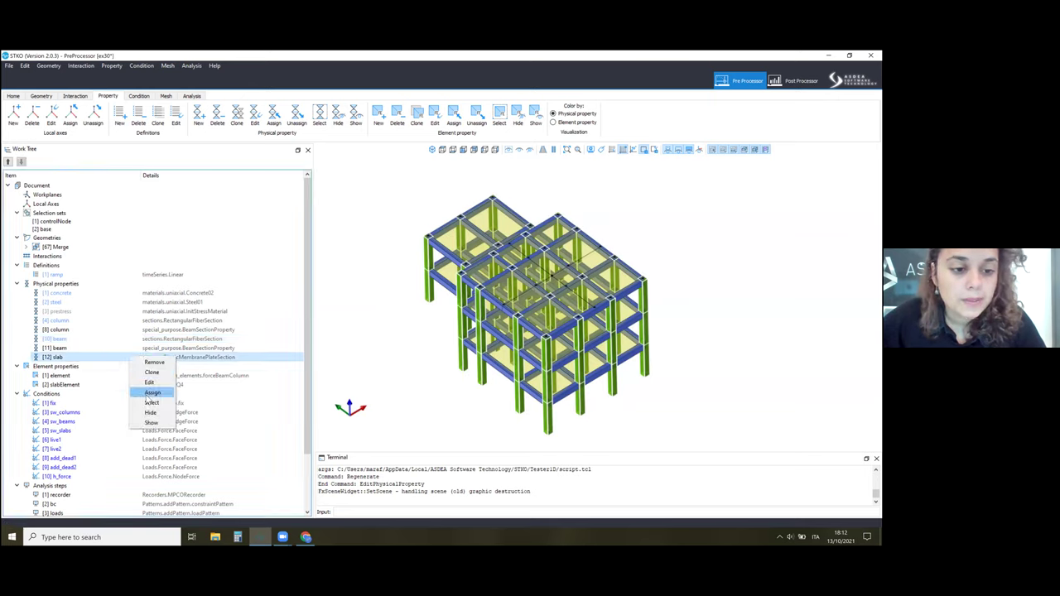
click(151, 403)
click(388, 232)
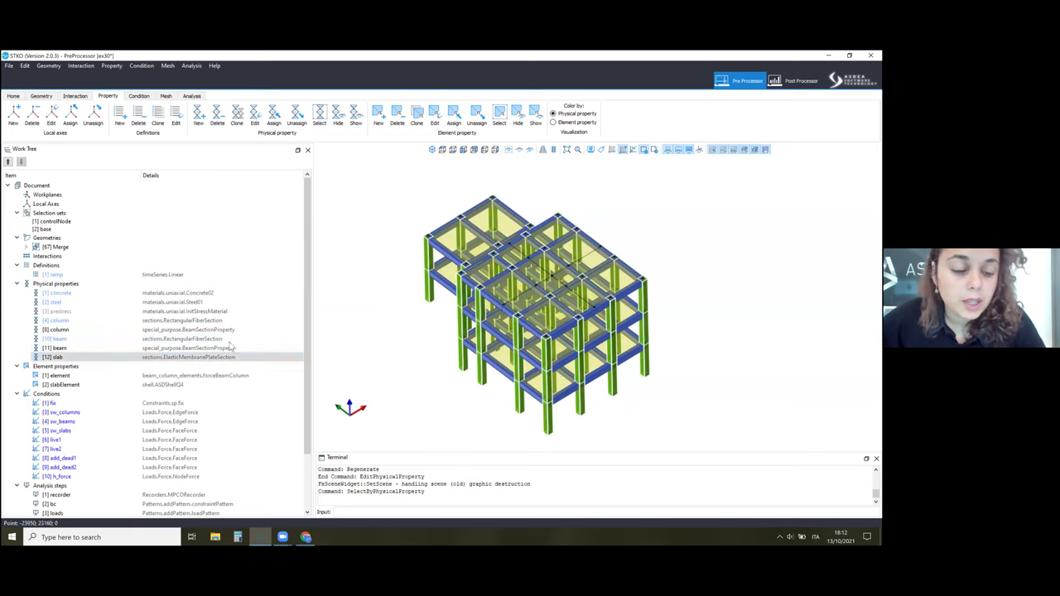
Step: Review the element properties for the frame members and the slabs, selecting slabElement
right_click(185, 377)
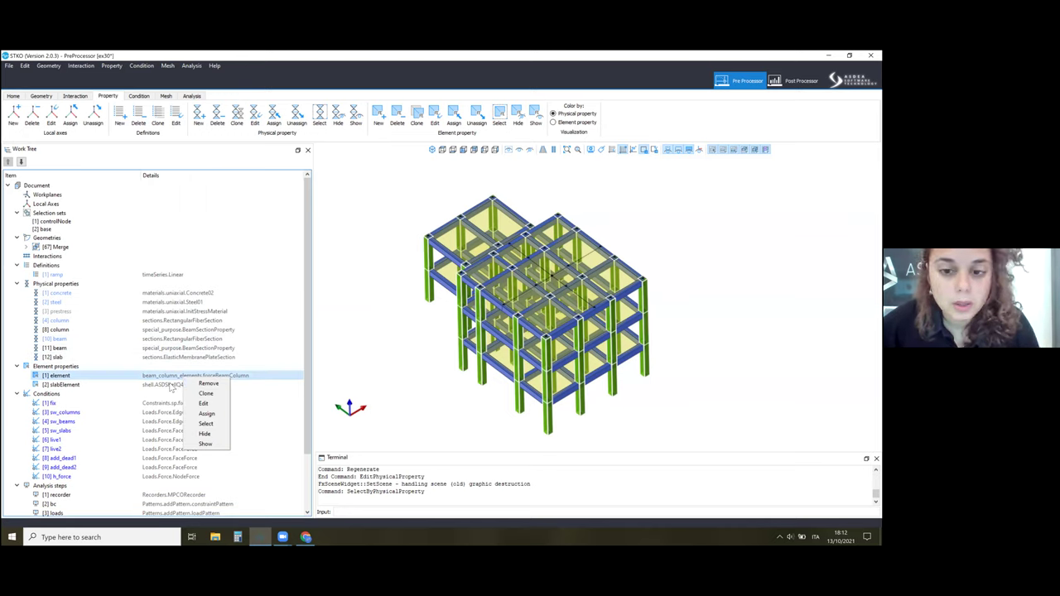
click(172, 386)
scroll(162, 361, down, 2)
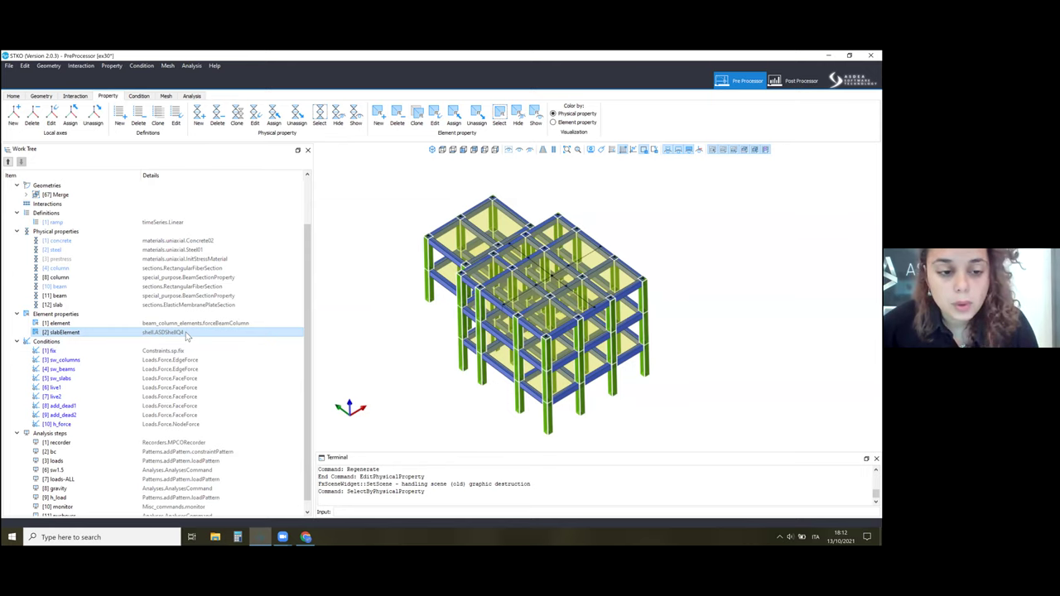
Step: Review the face mesh controls with Structured algorithm and Quad topology, coloring the mesh by topology, and close them
click(168, 96)
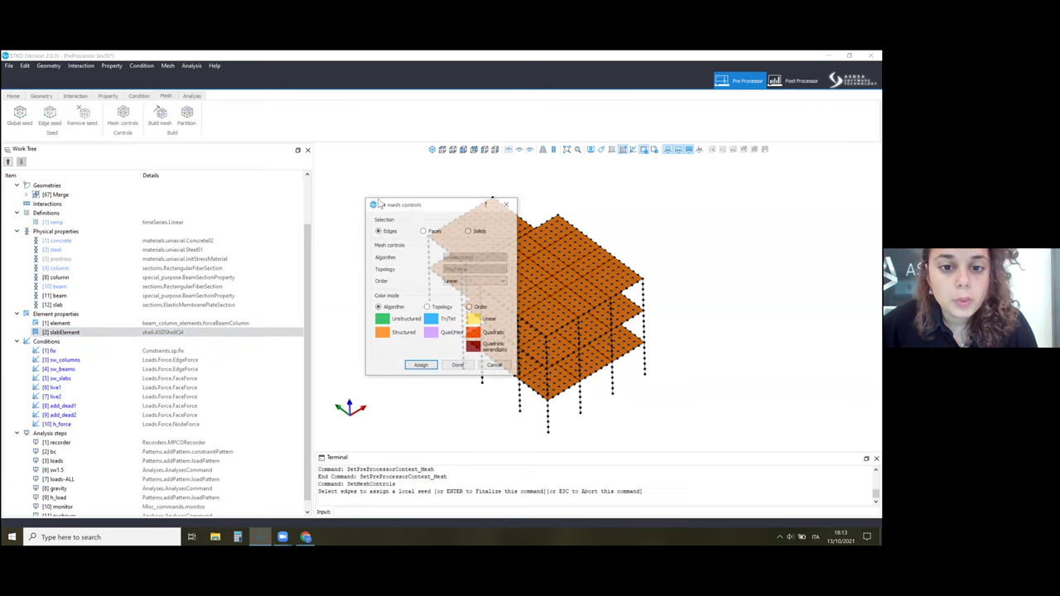
click(232, 210)
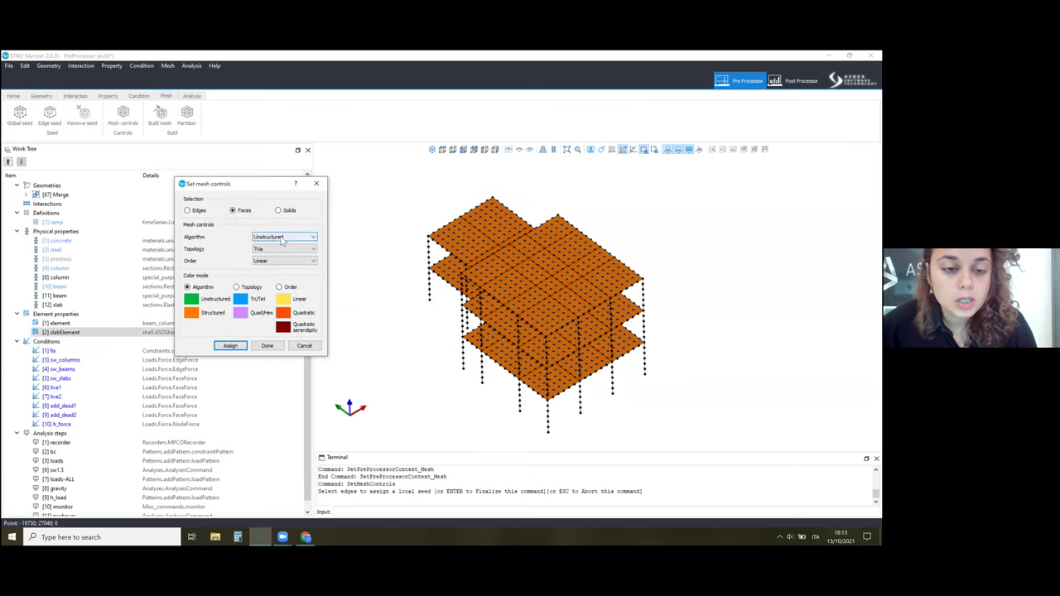
click(237, 287)
click(273, 250)
click(266, 267)
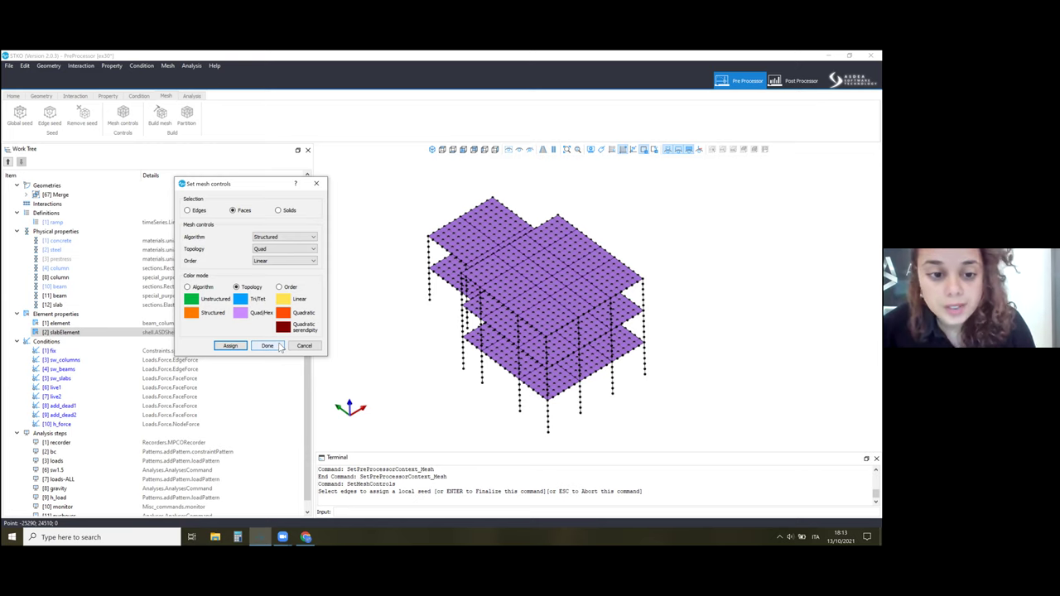
click(278, 346)
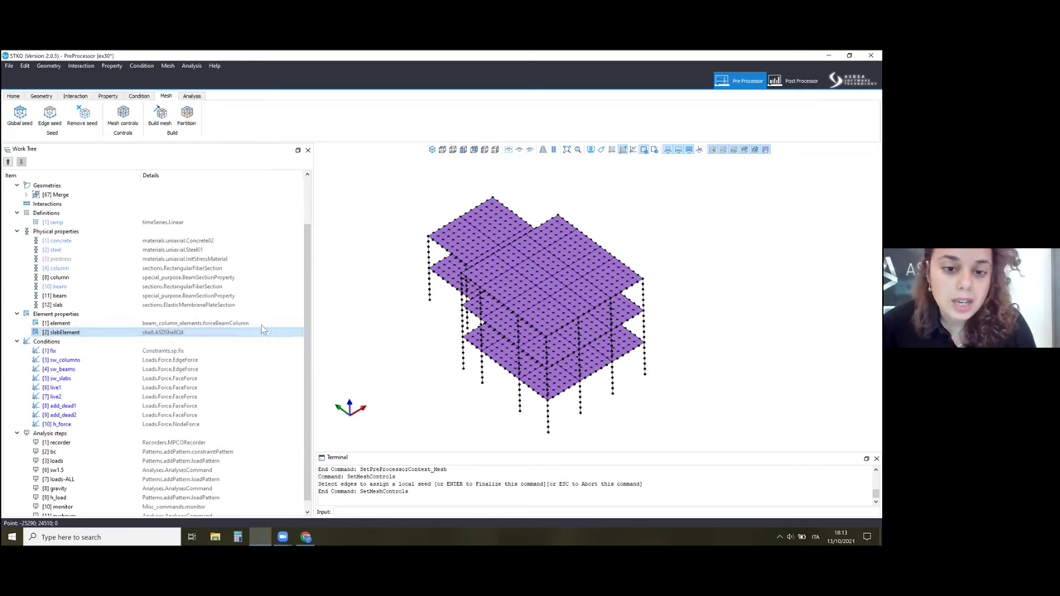
Step: Open the fix condition, examine the constrained base nodes and their displacement and rotation settings, and close it
click(137, 350)
right_click(136, 351)
click(153, 365)
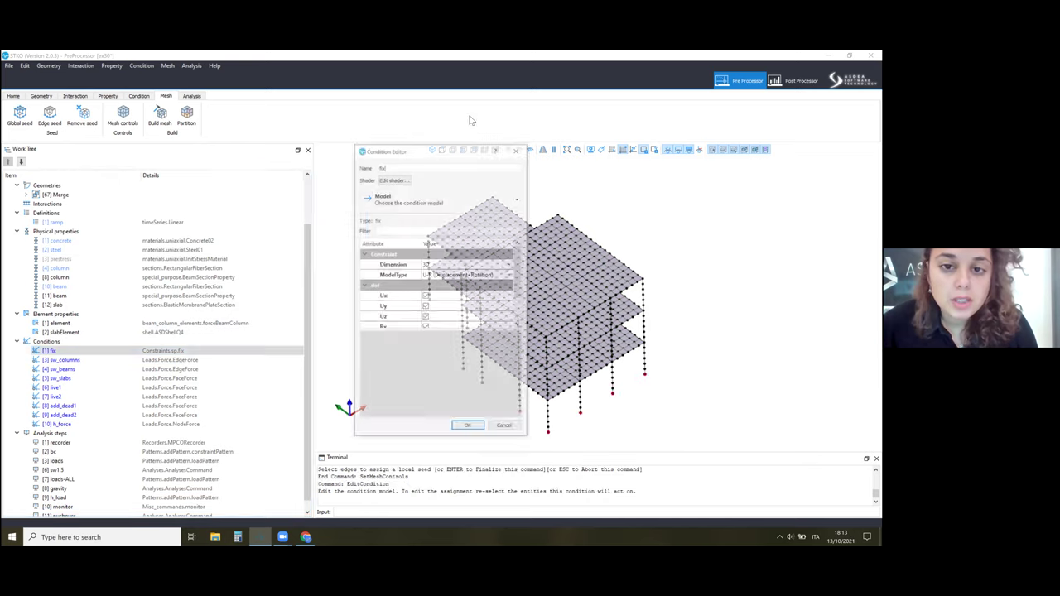
drag(442, 151, 284, 150)
middle_drag(489, 296, 514, 201)
middle_drag(551, 274, 530, 319)
click(312, 428)
Step: Open the sw_columns edge force, review its force vector and loaded columns, and close it
click(91, 360)
right_click(108, 361)
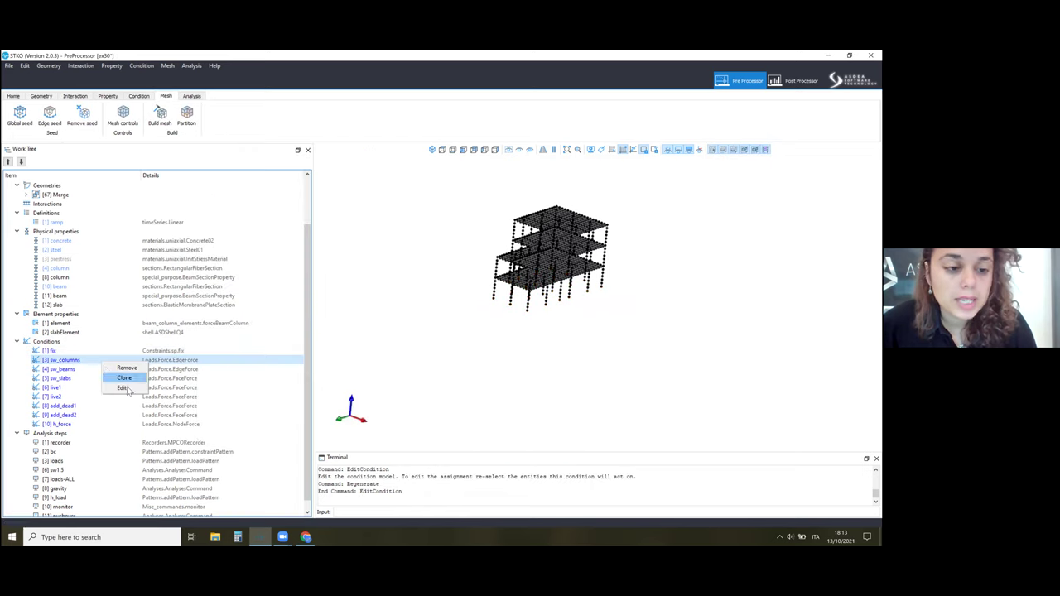
click(129, 393)
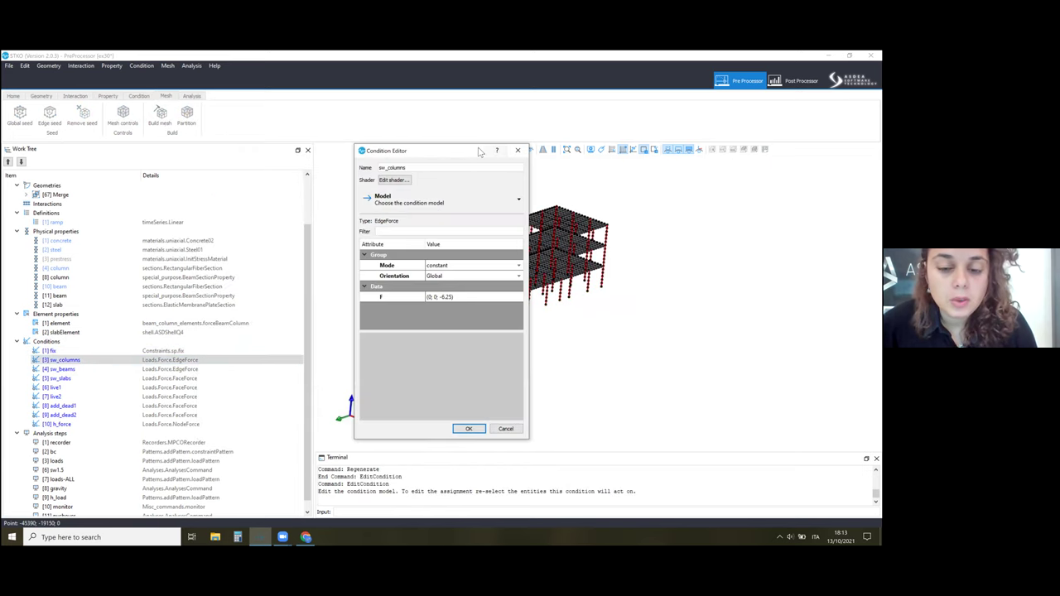
click(405, 443)
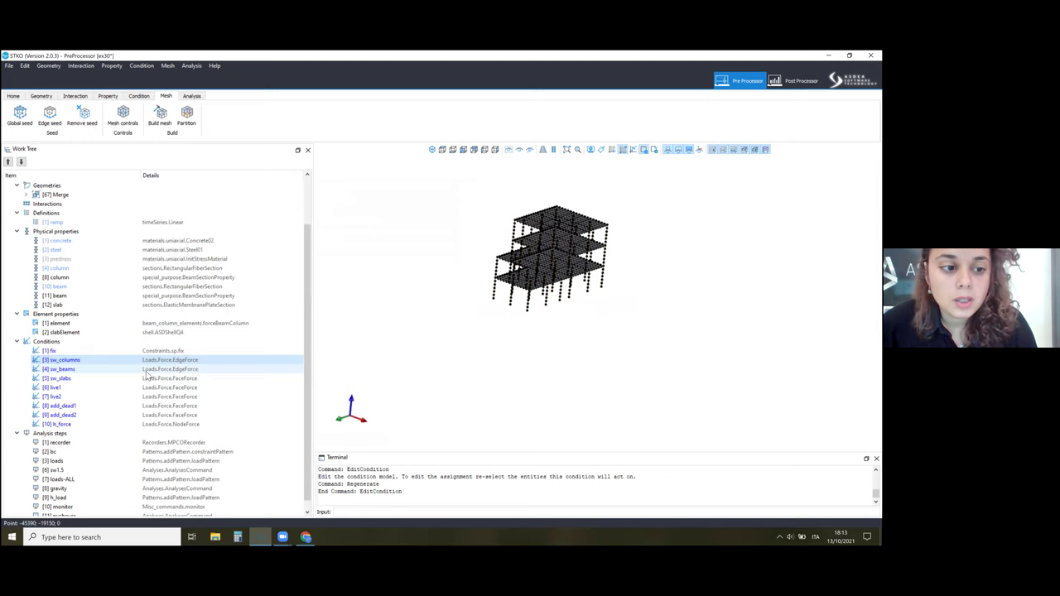
Step: Open the sw_beams edge force for review and close it
click(147, 369)
right_click(147, 371)
click(166, 401)
click(462, 428)
Step: Open the sw_slabs face force, review its force vector and loaded slabs, and close it
click(125, 378)
right_click(139, 379)
click(145, 406)
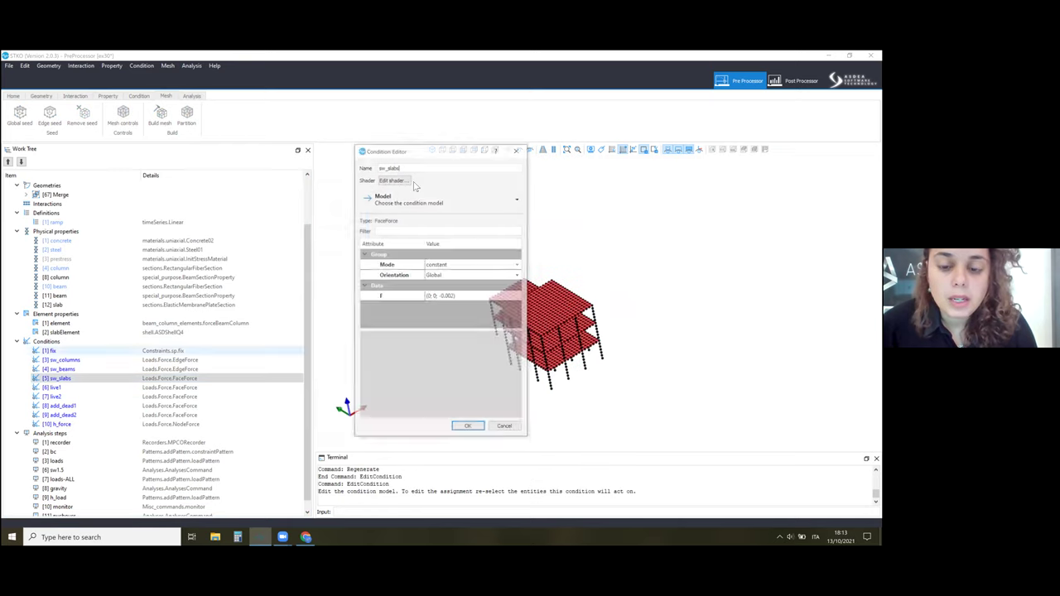
click(468, 429)
Step: Show the conditions on the model and examine the floor slabs, with the [12] slab property selected
middle_drag(598, 256, 616, 247)
click(132, 97)
middle_drag(488, 237, 546, 270)
scroll(574, 345, up, 2)
drag(524, 223, 591, 224)
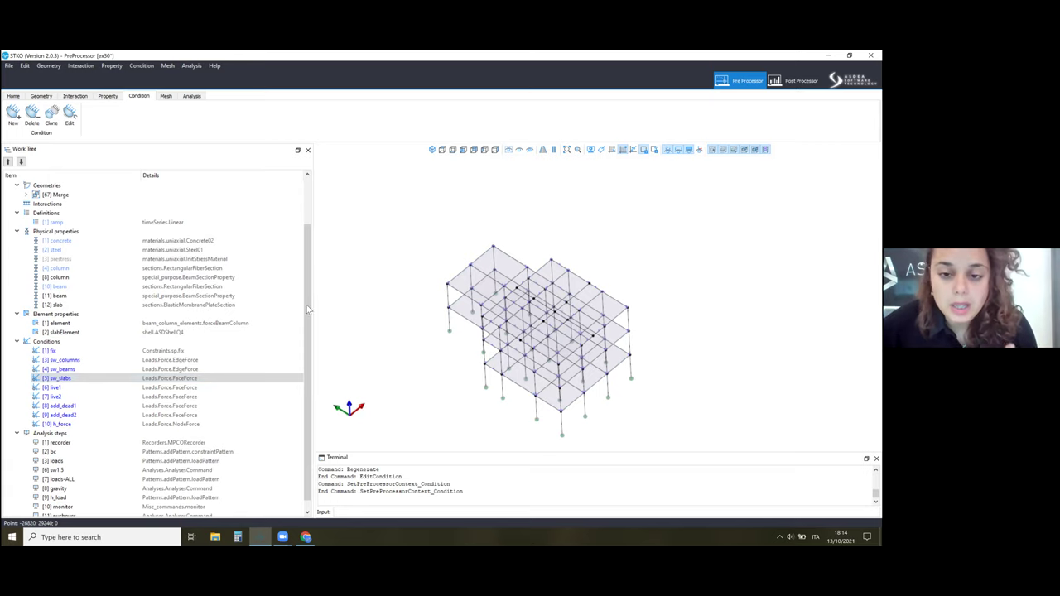
mouse_move(582, 215)
middle_down()
mouse_move(608, 217)
mouse_move(569, 227)
middle_up()
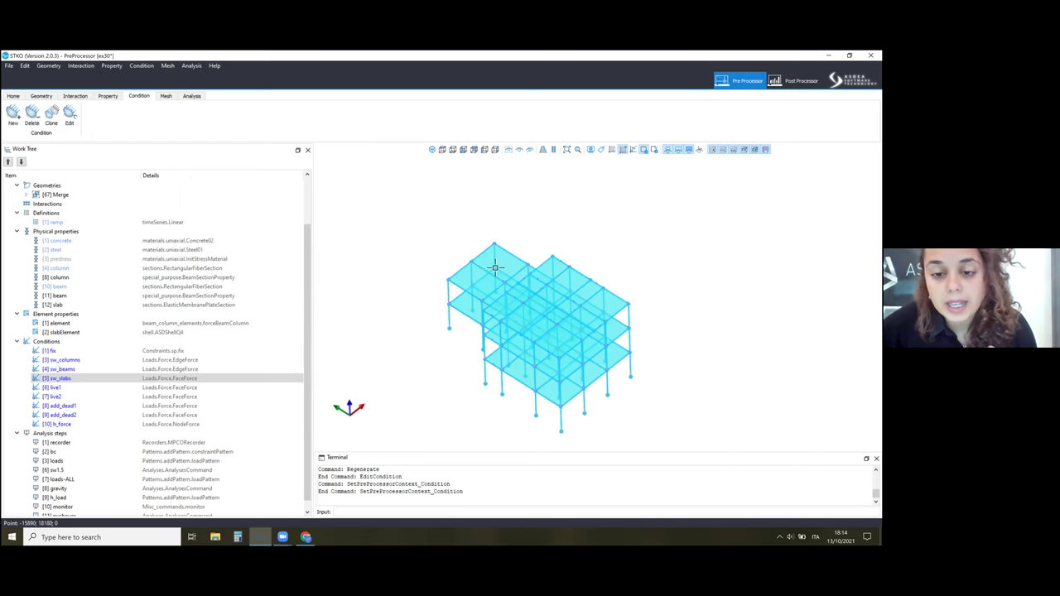
click(111, 305)
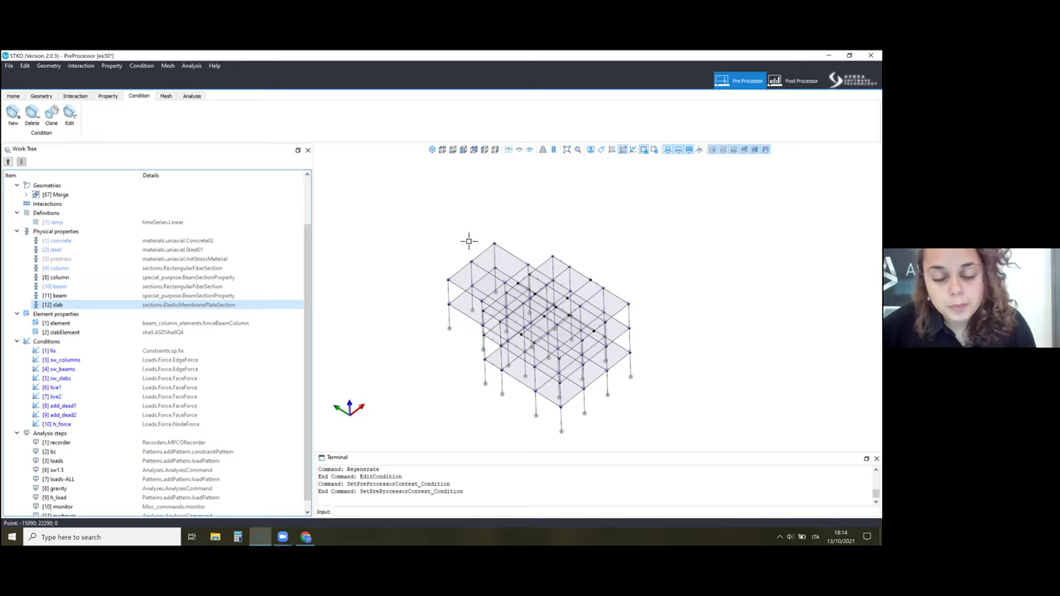
mouse_move(581, 240)
mouse_down()
mouse_move(572, 187)
mouse_move(578, 272)
mouse_move(599, 276)
mouse_move(589, 259)
mouse_up()
middle_drag(589, 259, 580, 248)
scroll(578, 326, down, 1)
scroll(570, 366, up, 1)
scroll(518, 350, up, 1)
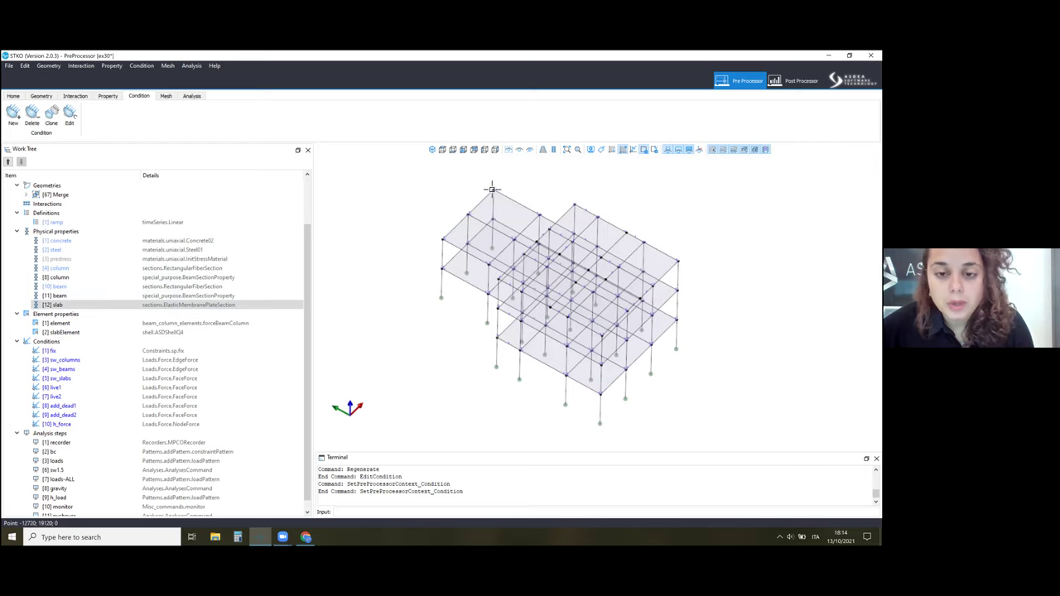
click(497, 220)
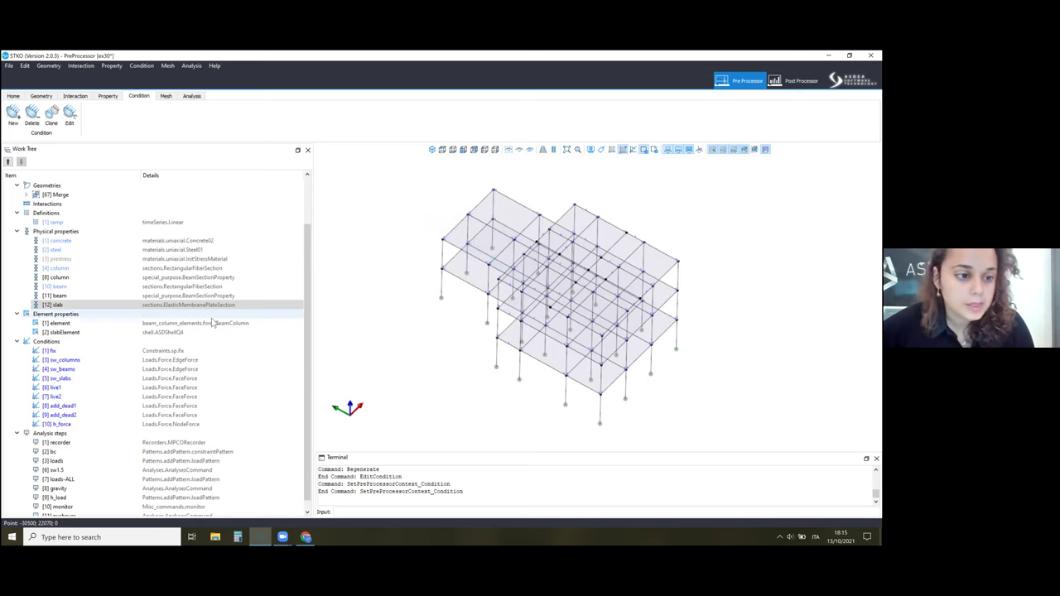
Step: Collapse the element properties and go through the live1, live2, add_dead1 and add_dead2 face force conditions
click(16, 316)
click(54, 378)
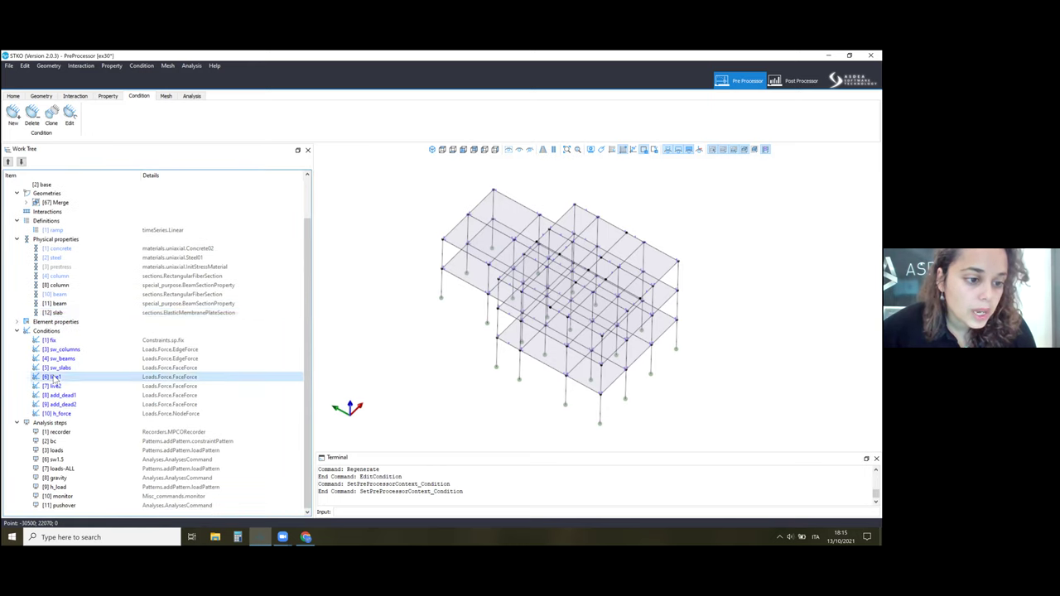
click(66, 386)
click(68, 395)
click(72, 405)
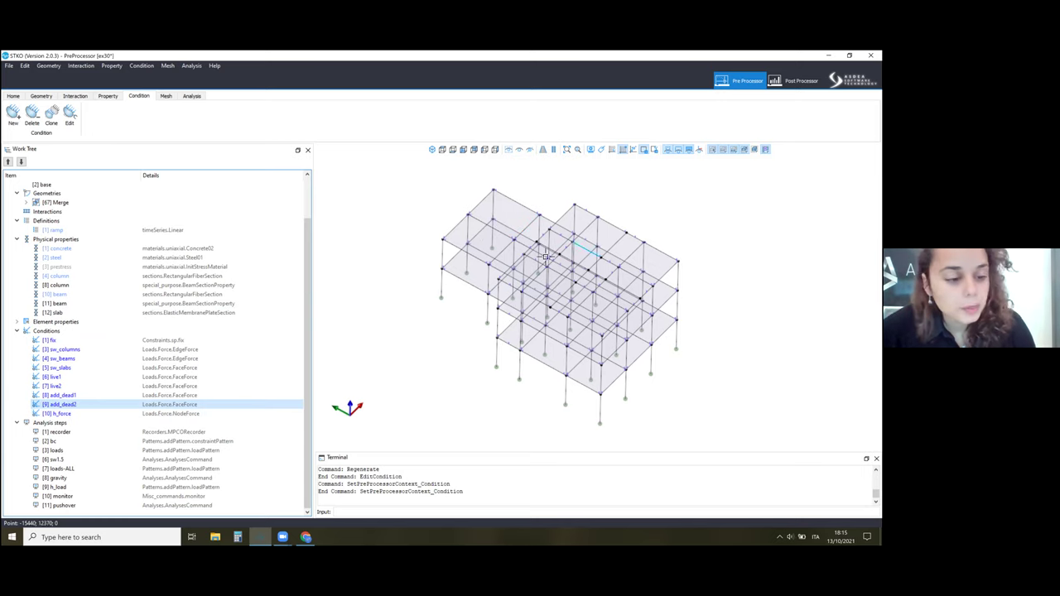
Step: Open the h_force node force, examine its force vector and the loaded nodes, and close it
double_click(58, 413)
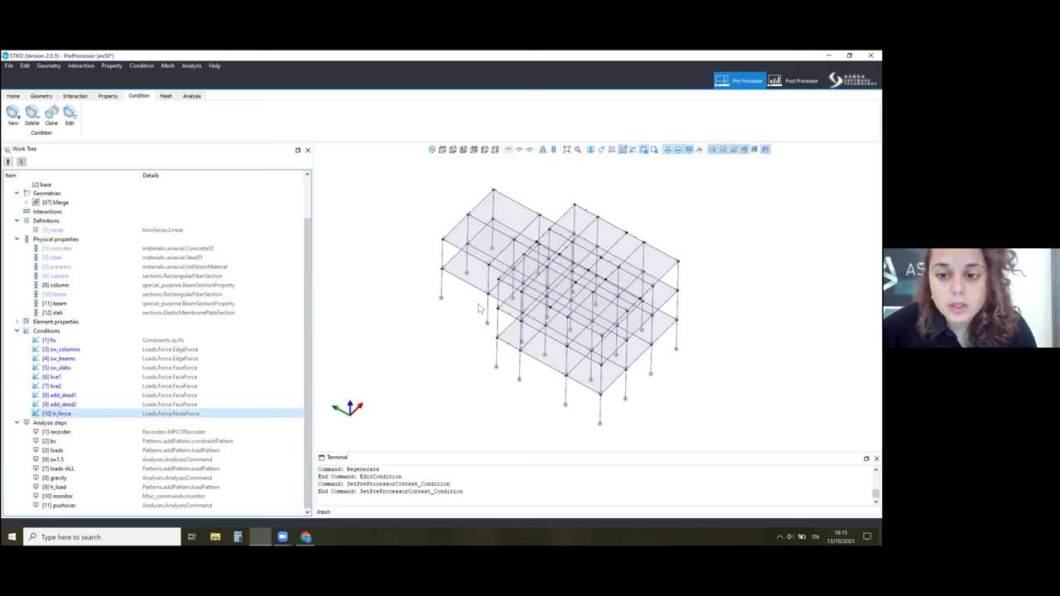
scroll(598, 280, up, 3)
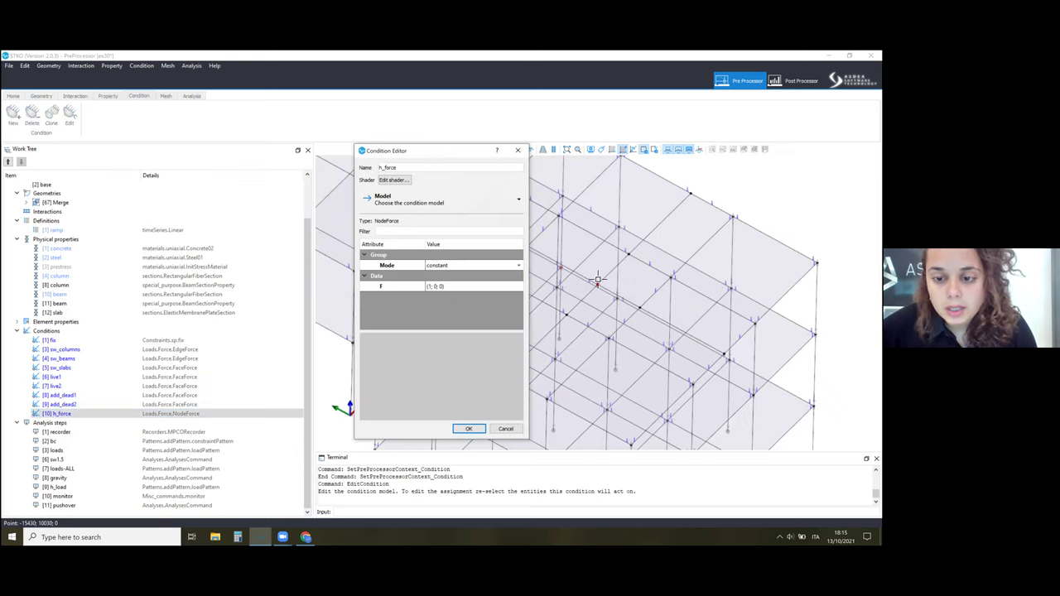
scroll(598, 280, down, 3)
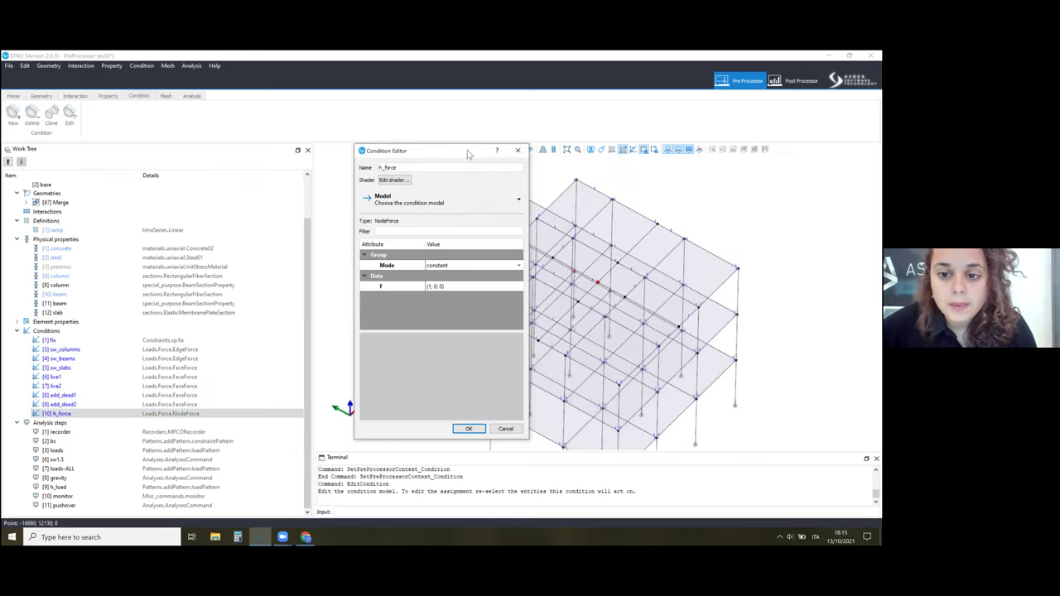
drag(470, 152, 516, 138)
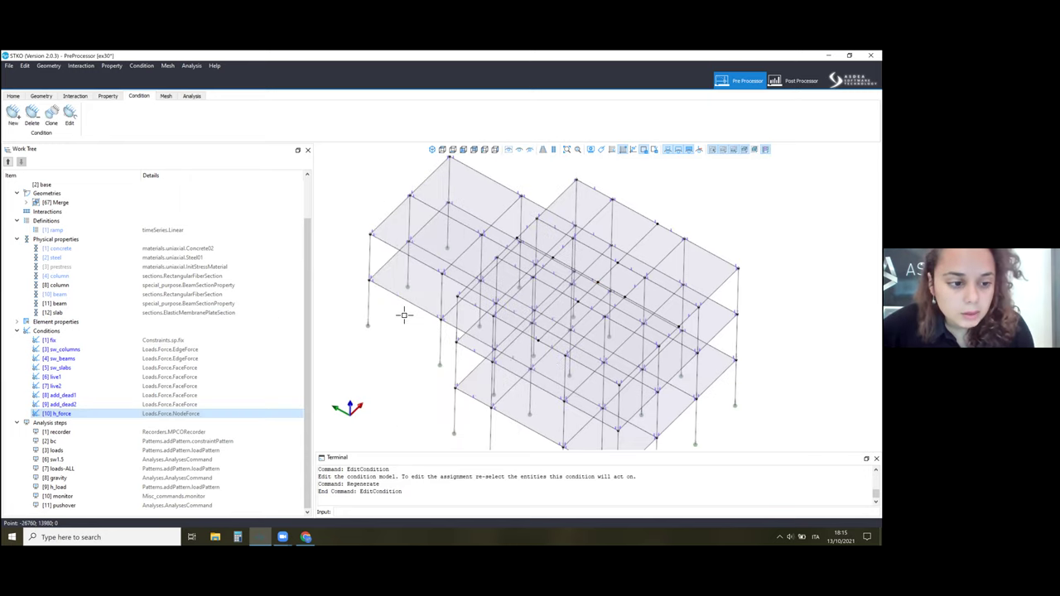
Step: Reopen the h_force node force to recheck its settings and the control node it acts on, and close it
right_click(110, 415)
click(131, 441)
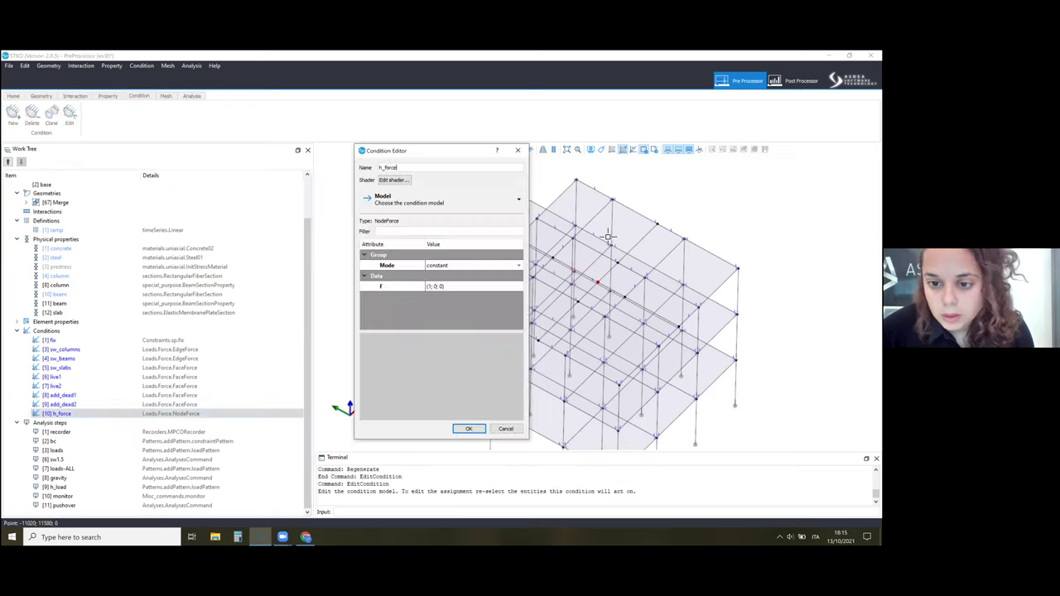
click(469, 428)
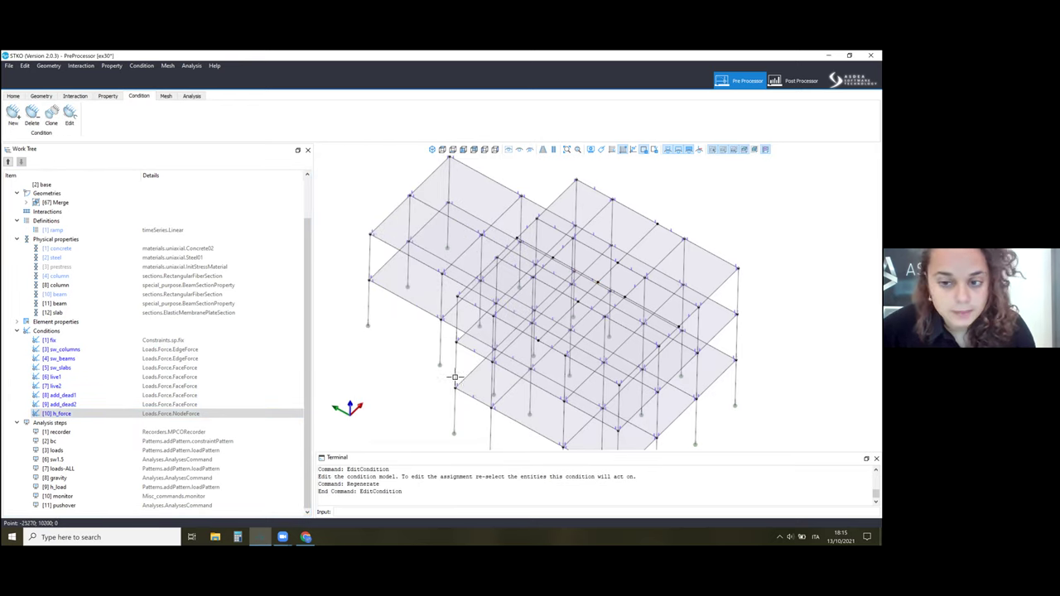
Step: Collapse the conditions, physical properties and definitions, and open the recorder analysis step to review its nodal and element results in an enlarged list
click(17, 331)
click(17, 283)
click(16, 265)
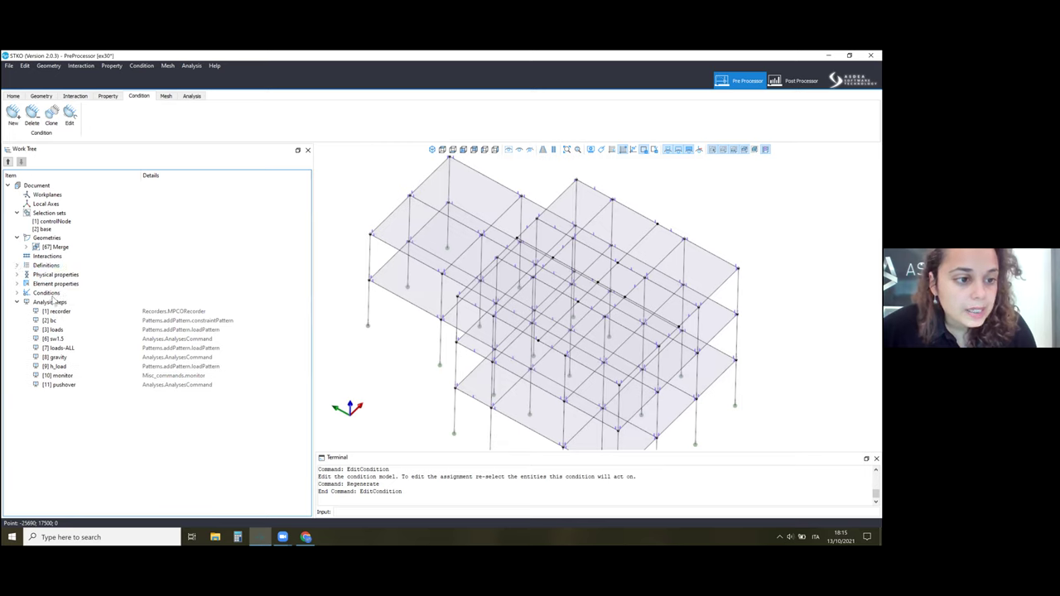
right_click(68, 312)
click(78, 335)
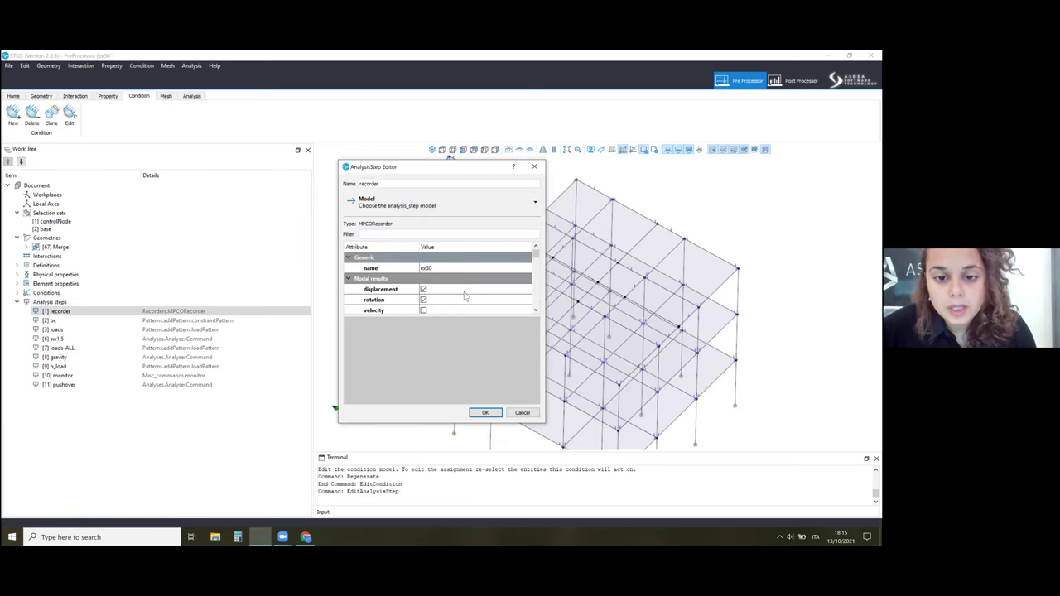
drag(458, 320, 438, 438)
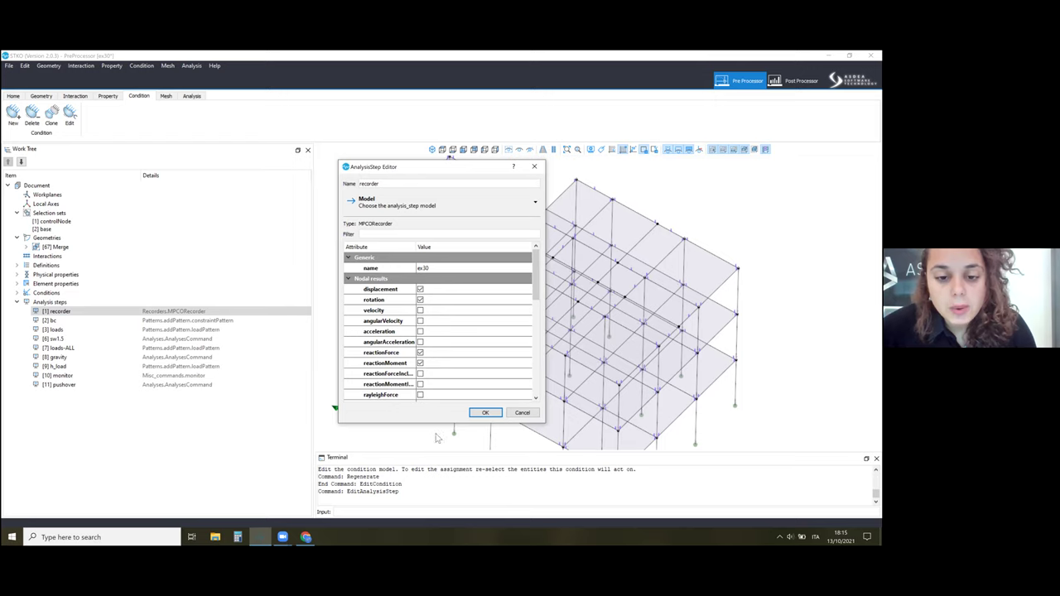
drag(427, 505, 430, 523)
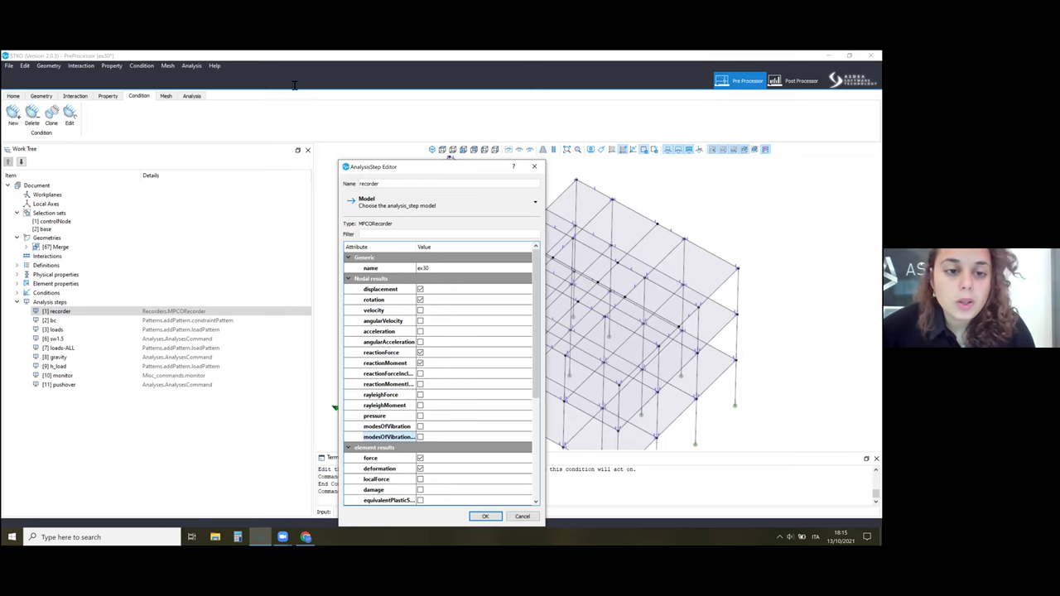
drag(415, 167, 275, 70)
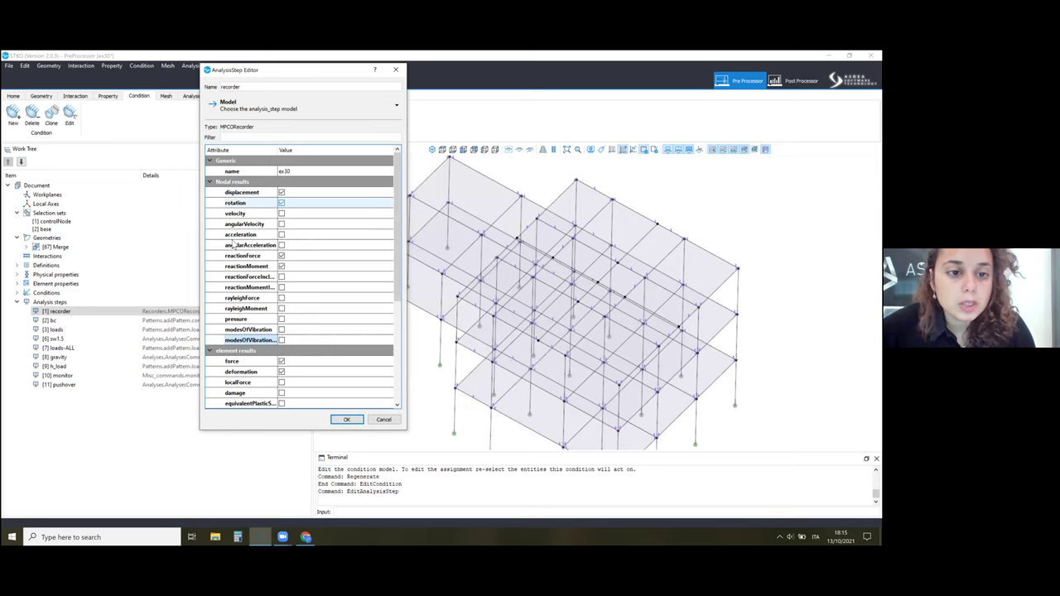
scroll(252, 261, down, 4)
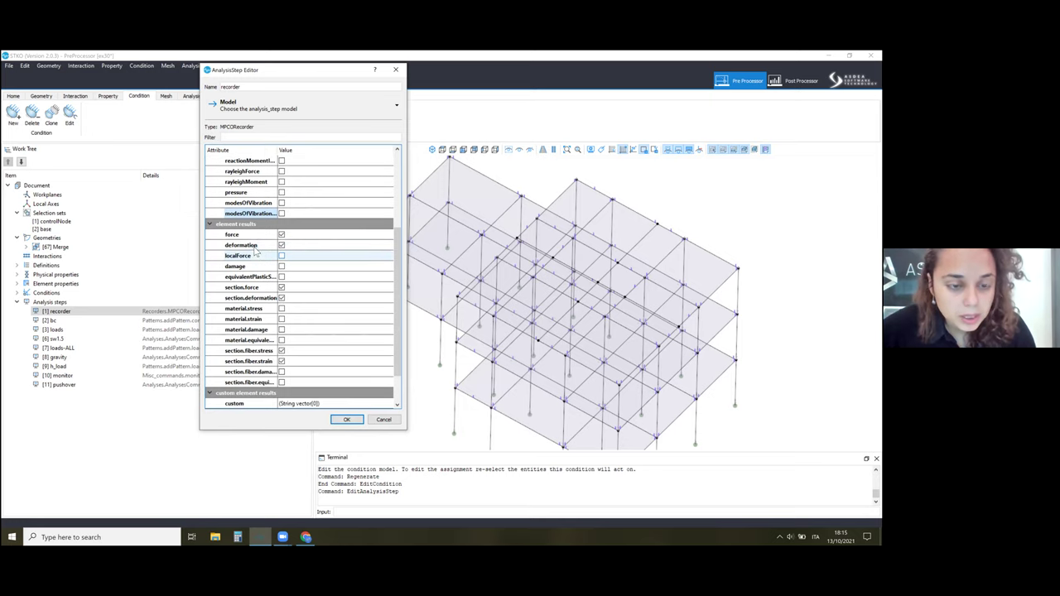
Step: Enable the localForce element result in the recorder, widen the attribute column to read the full names, and confirm
click(281, 255)
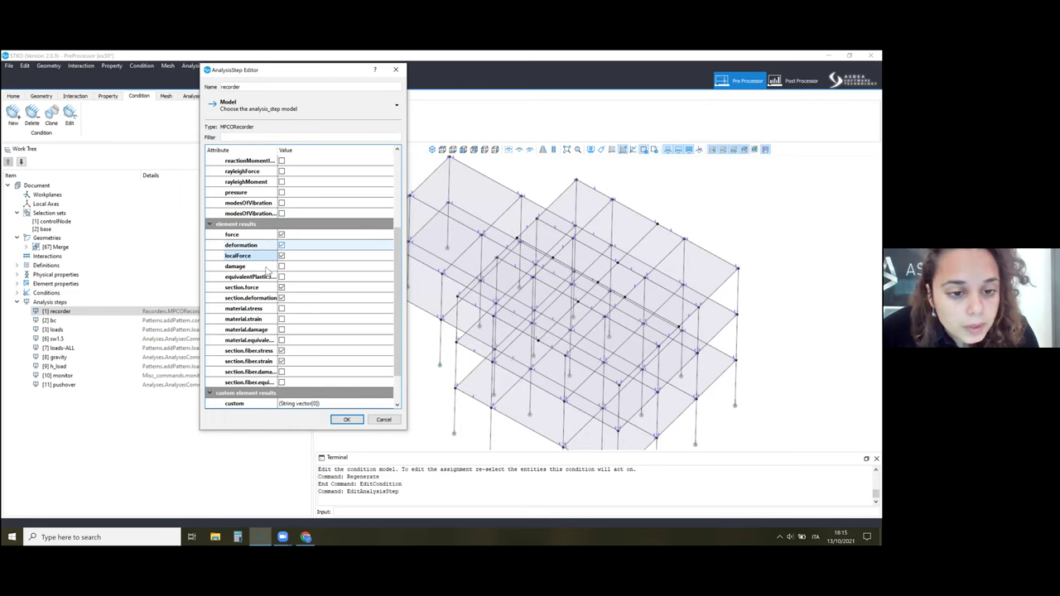
drag(276, 150, 318, 153)
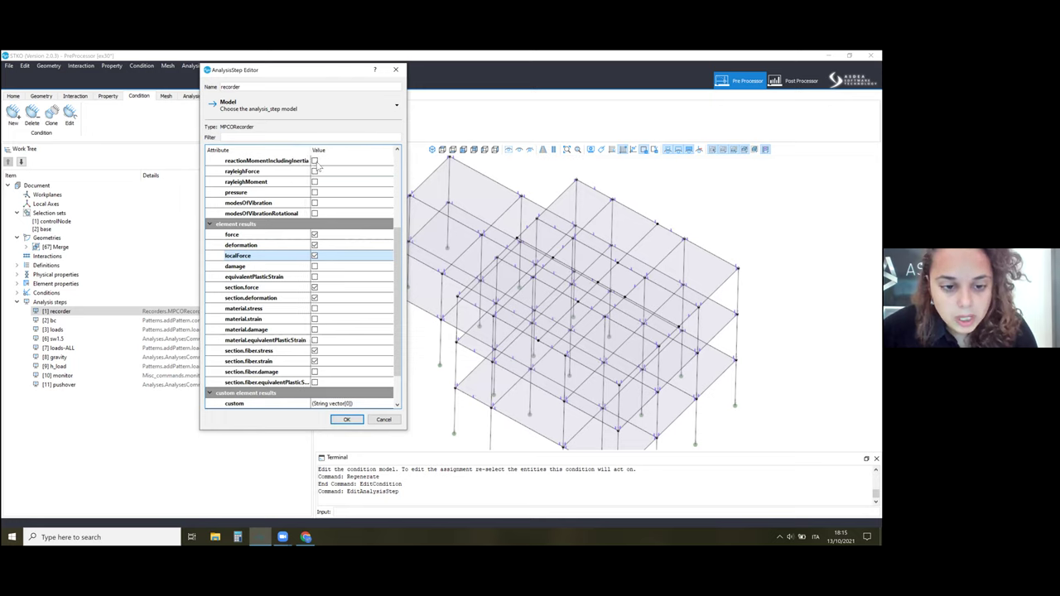
click(347, 419)
Step: Open the bc constraint pattern and reduce its sp list to one row containing [1] fix
right_click(131, 322)
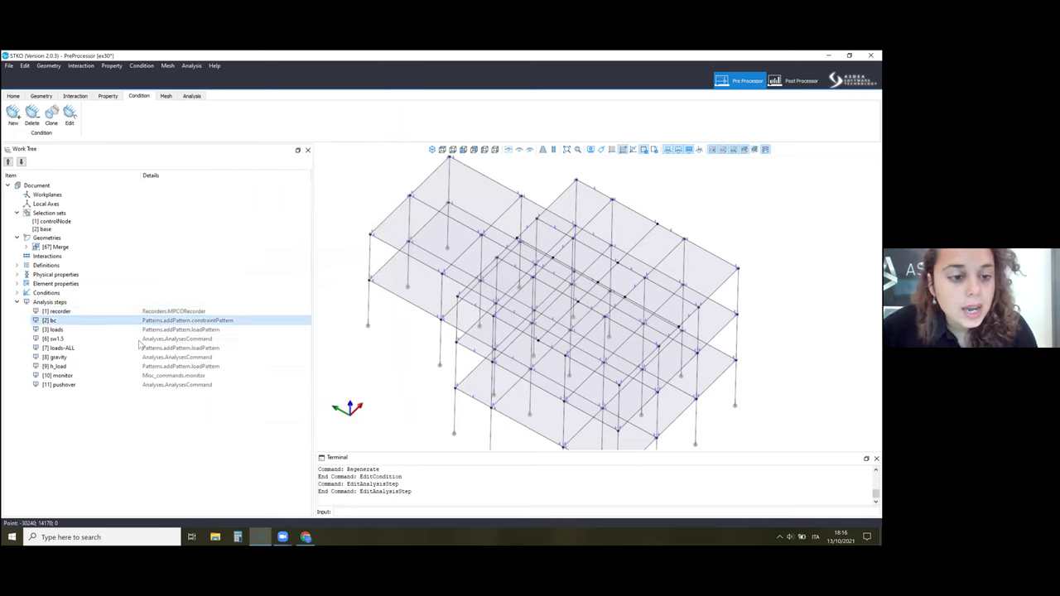
click(141, 348)
click(527, 217)
click(535, 216)
click(496, 249)
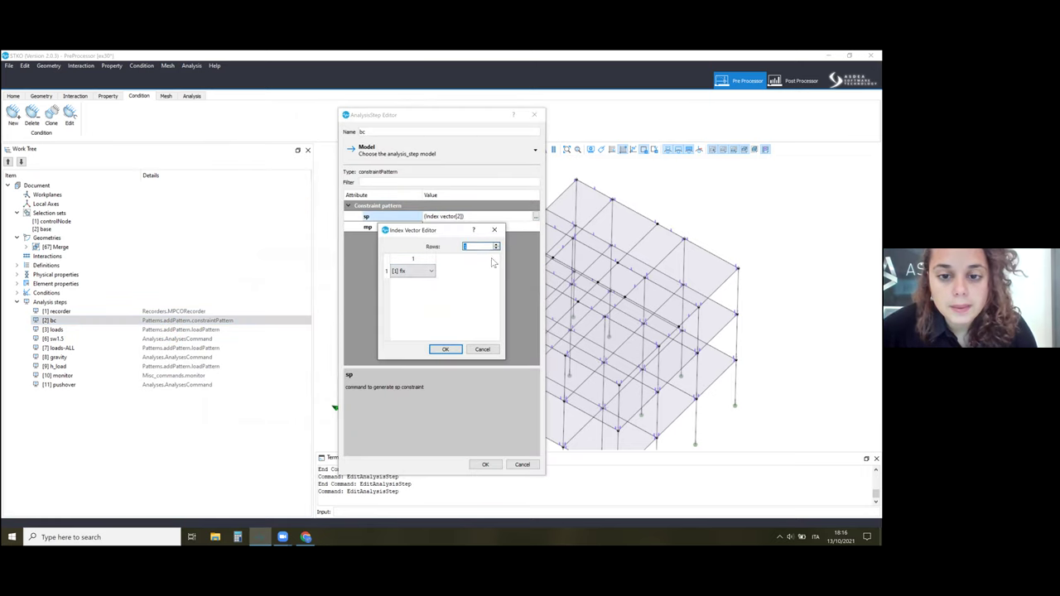
click(446, 349)
Step: Reduce the mp list of the bc constraint pattern to 0 rows and confirm the analysis step
click(497, 227)
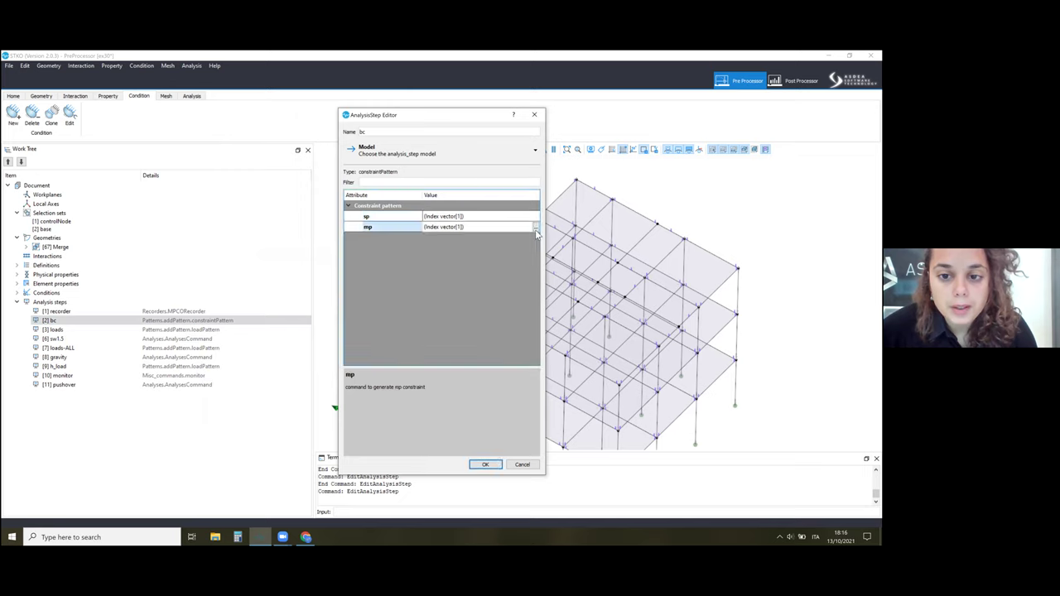
click(536, 227)
click(497, 231)
click(535, 227)
click(496, 250)
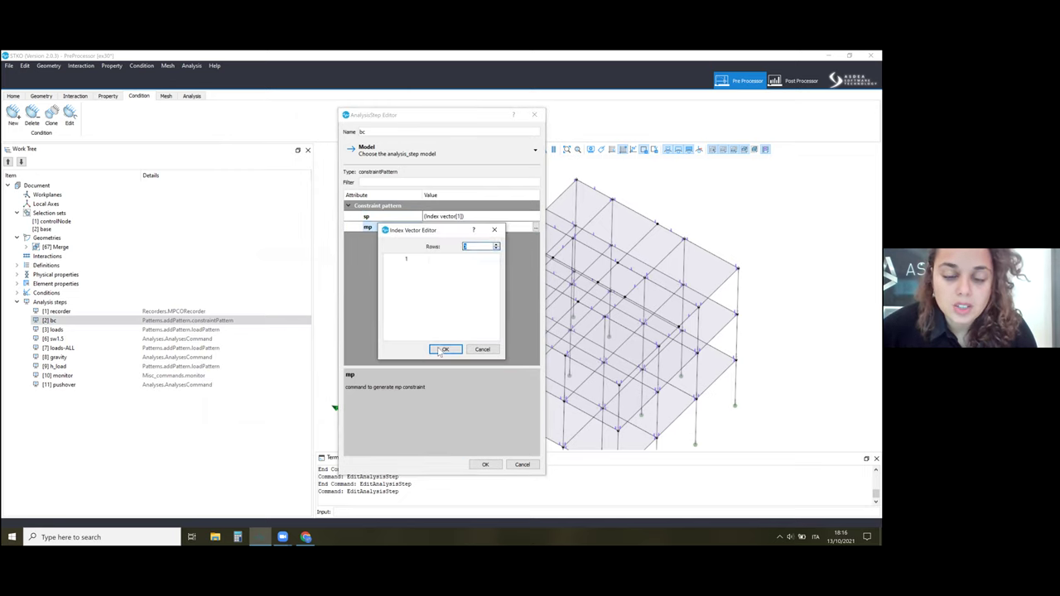
click(443, 349)
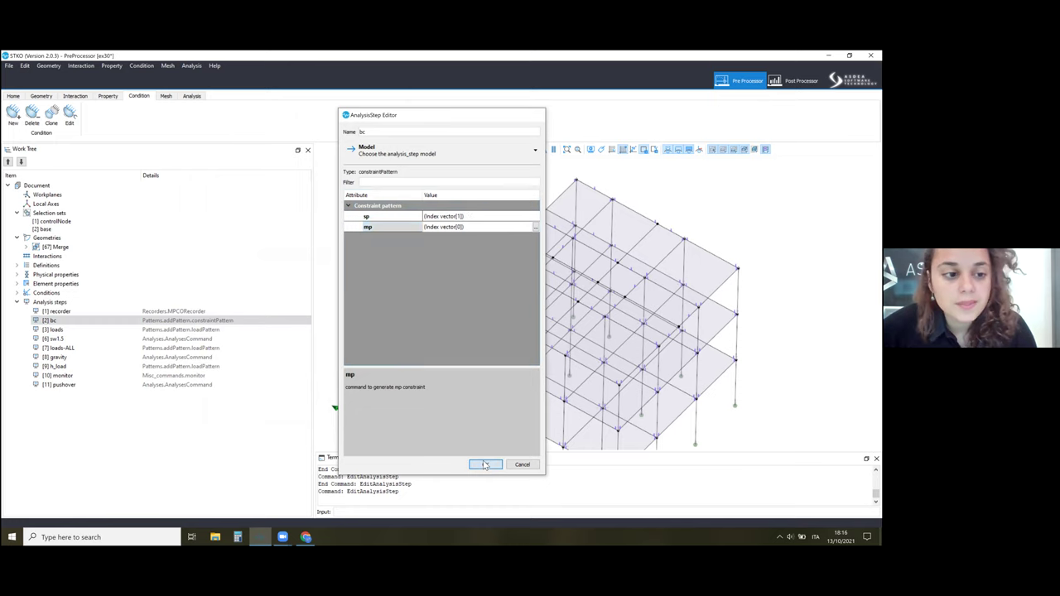
click(485, 464)
Step: Open the loads load pattern, review its factor and assigned load conditions, and close it
right_click(110, 331)
click(128, 357)
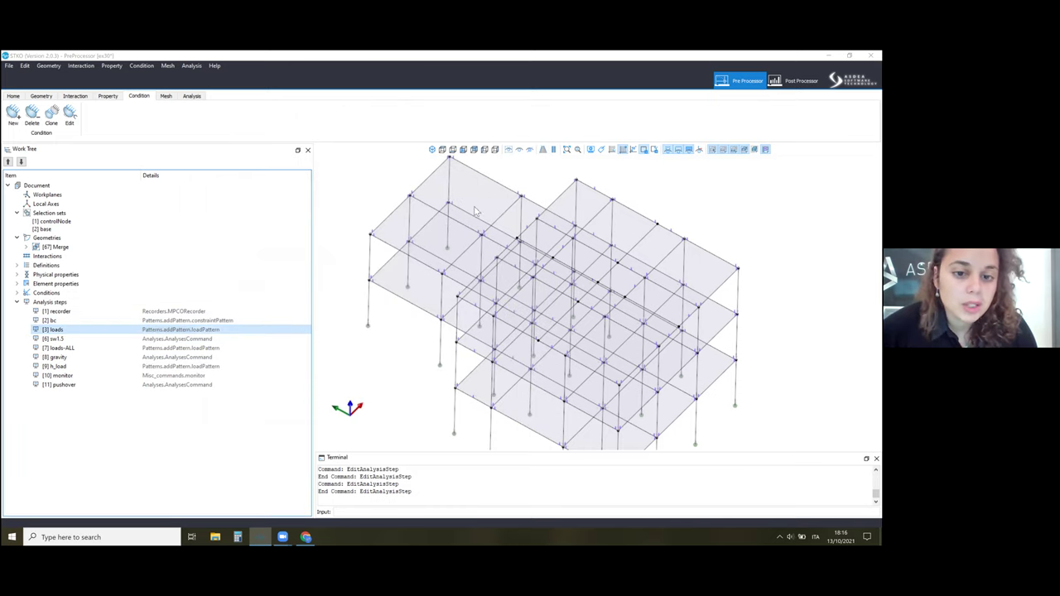
click(476, 228)
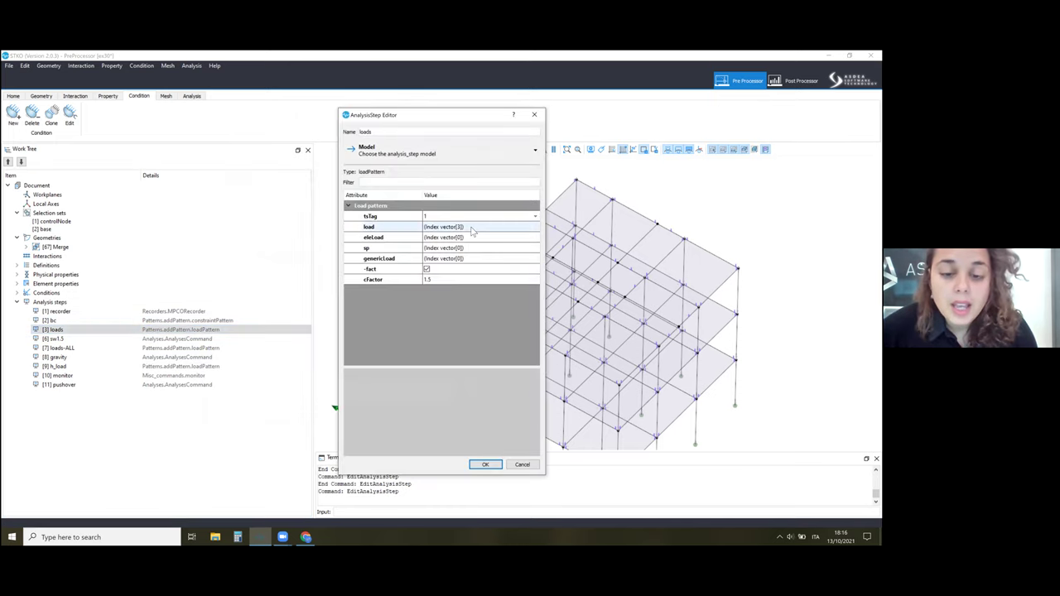
click(536, 227)
click(444, 350)
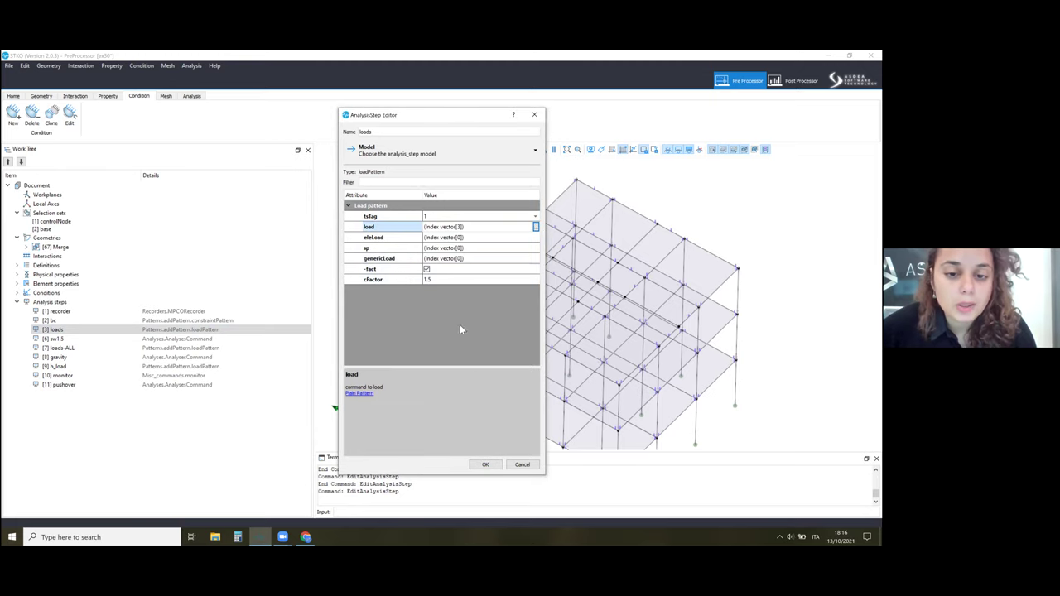
click(483, 465)
Step: Open the loads-ALL load pattern, review its list of live and additional dead loads, and close it
click(190, 348)
right_click(191, 348)
click(210, 377)
click(495, 228)
click(536, 226)
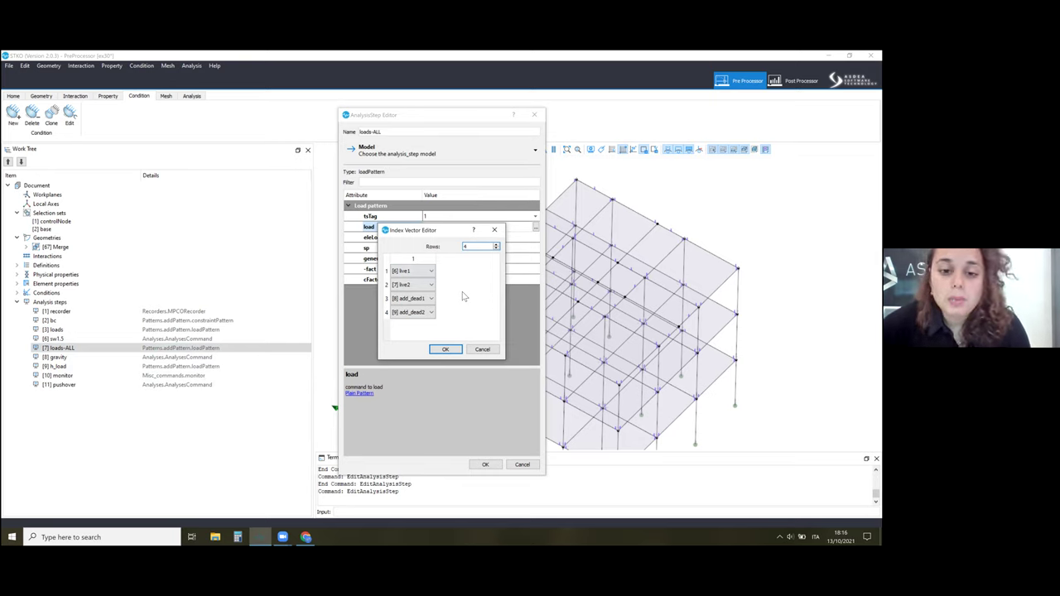
click(457, 351)
click(484, 465)
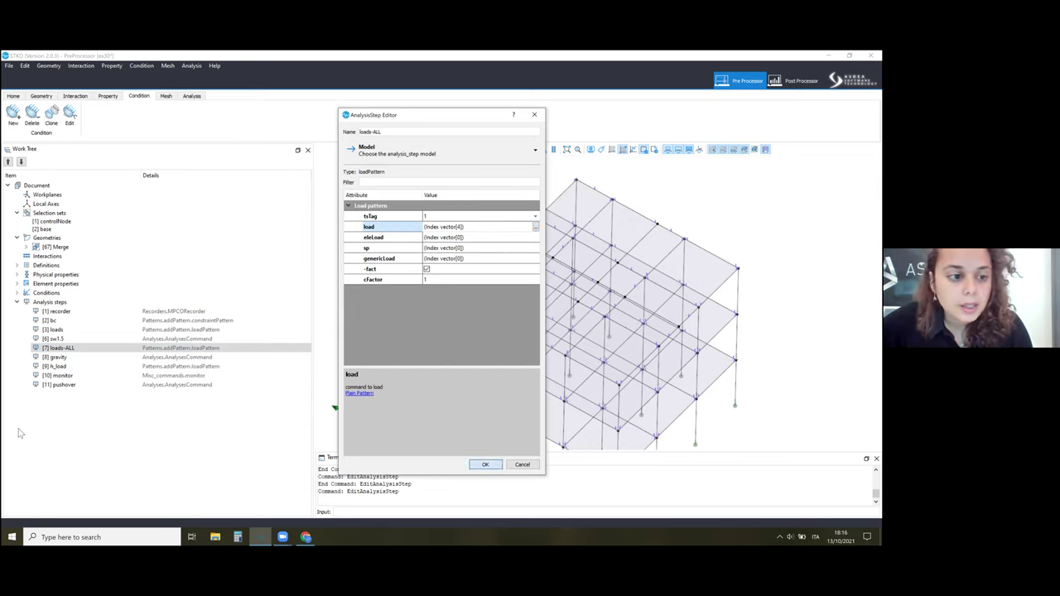
Step: Open the gravity analysis step, review its constraint, solver, convergence test and load-constant settings, and close it
right_click(73, 359)
key(Return)
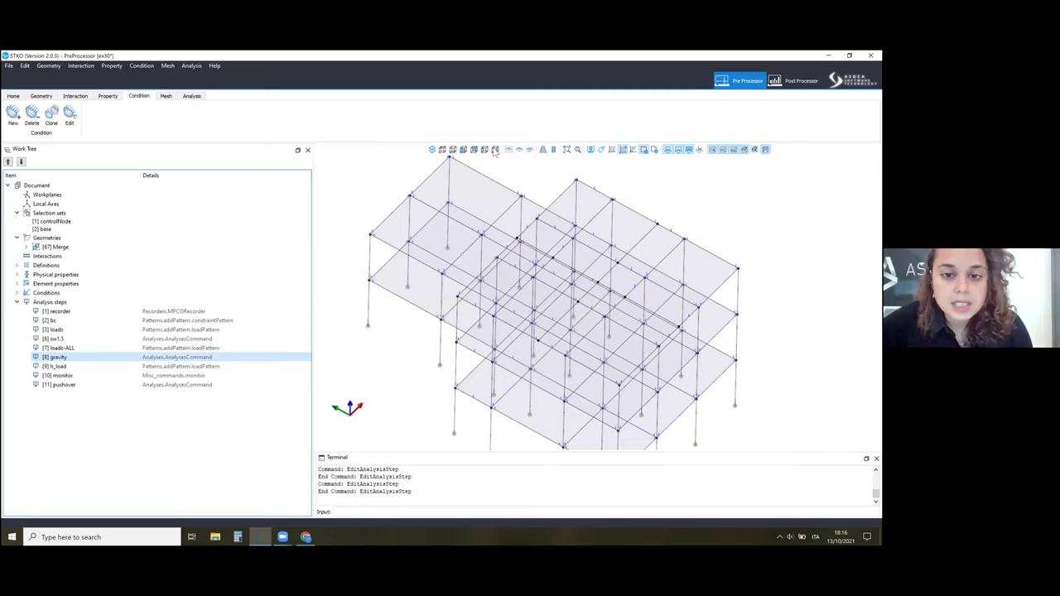
drag(489, 368, 489, 454)
click(469, 238)
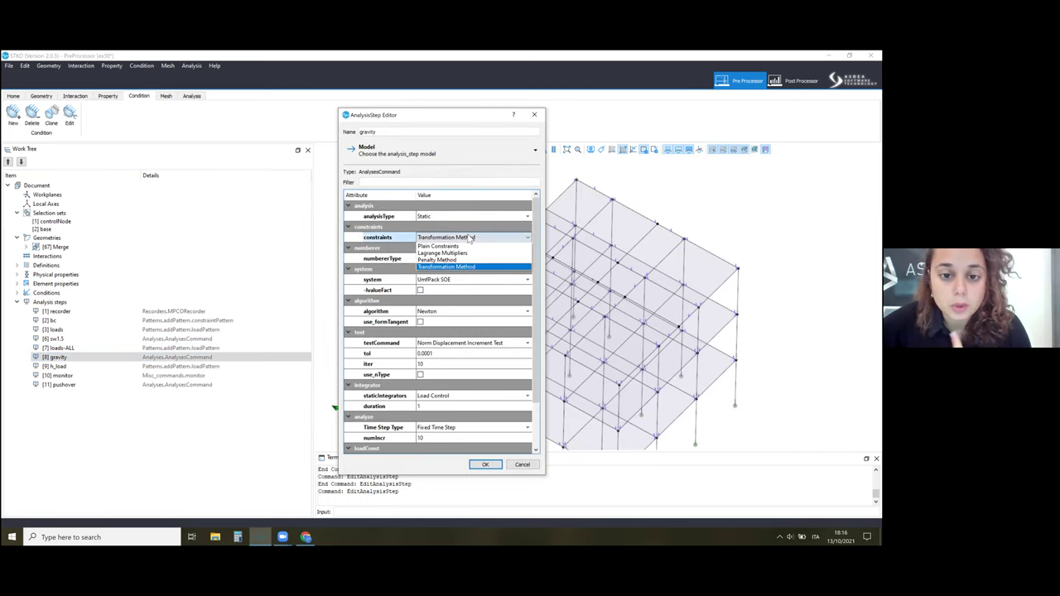
click(470, 238)
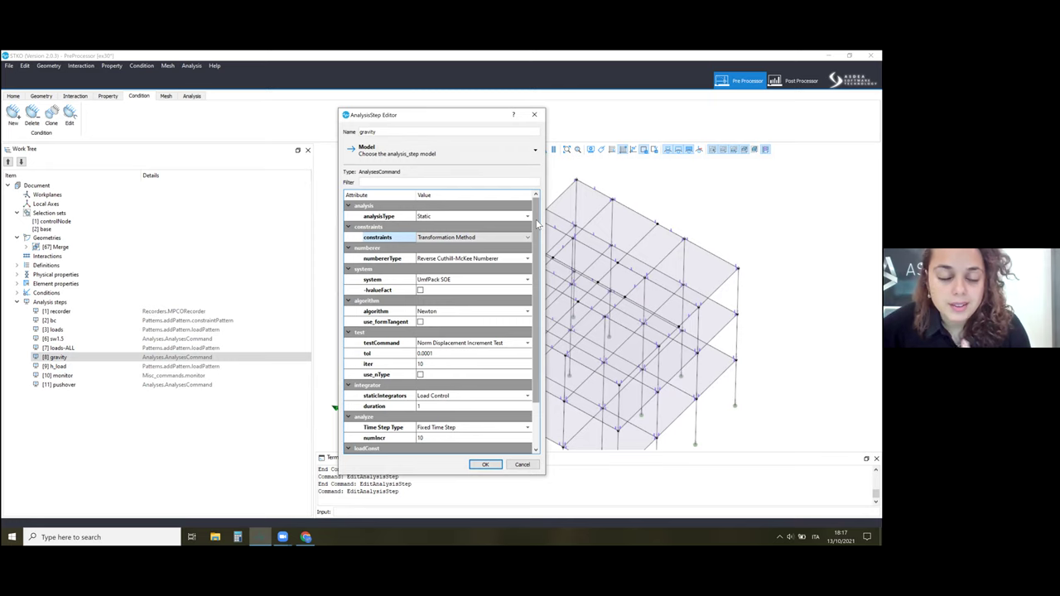
scroll(537, 222, down, 2)
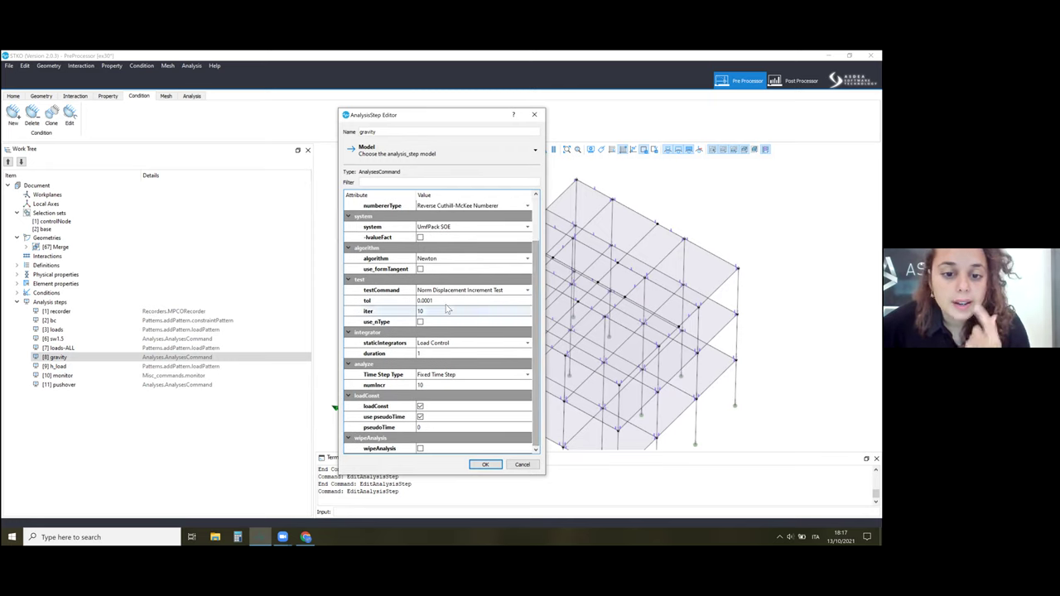
click(485, 465)
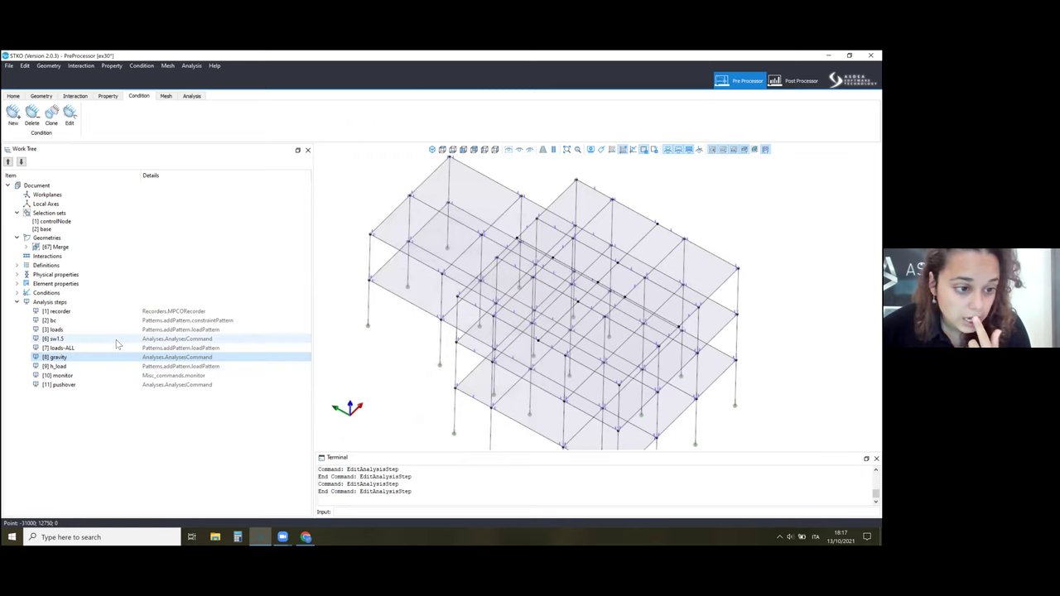
Step: Open the sw1.5 analysis step, look through its static analysis settings, and close it
click(117, 340)
right_click(117, 340)
click(146, 370)
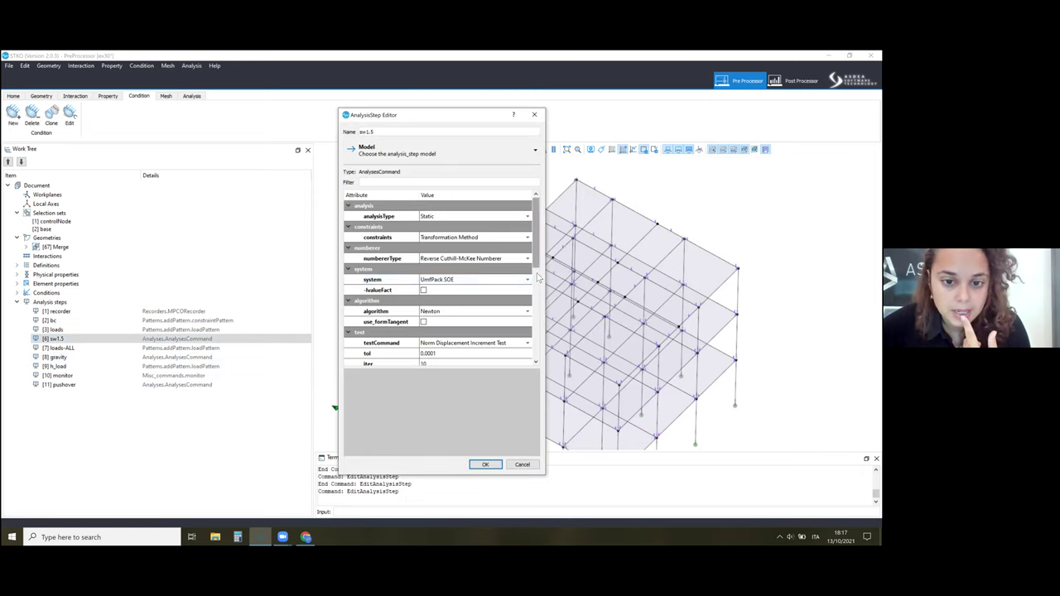
scroll(538, 279, down, 2)
click(486, 464)
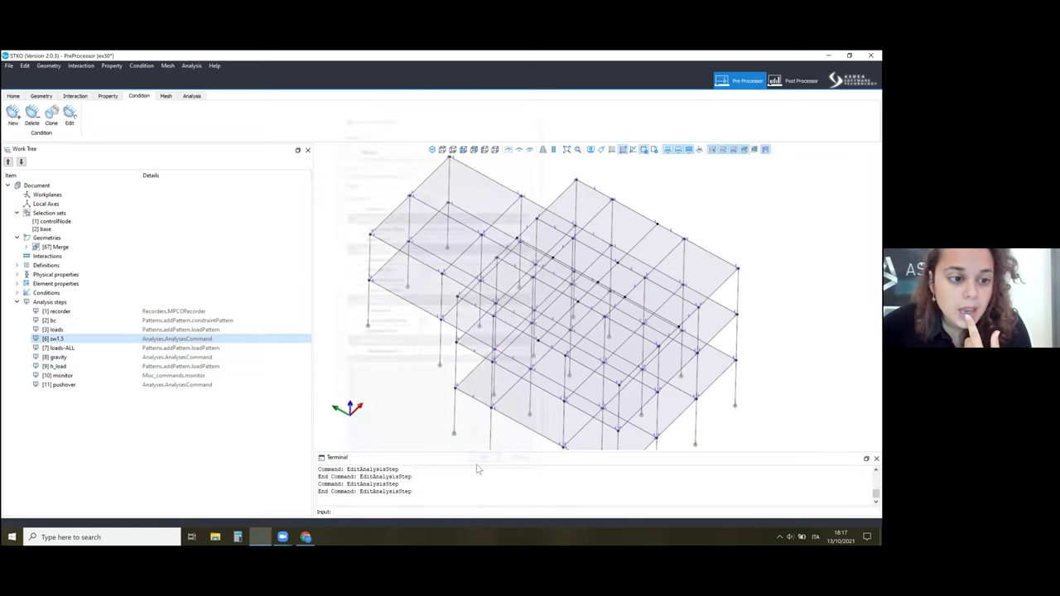
Step: Open the h_load load pattern, check the condition in its load list, and close it
click(116, 368)
right_click(116, 368)
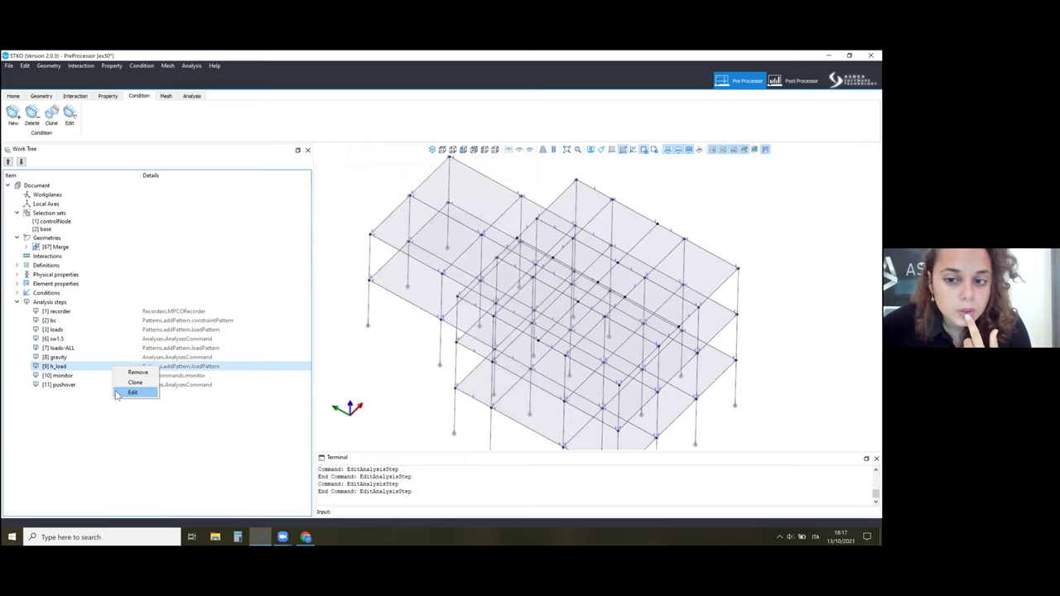
click(118, 393)
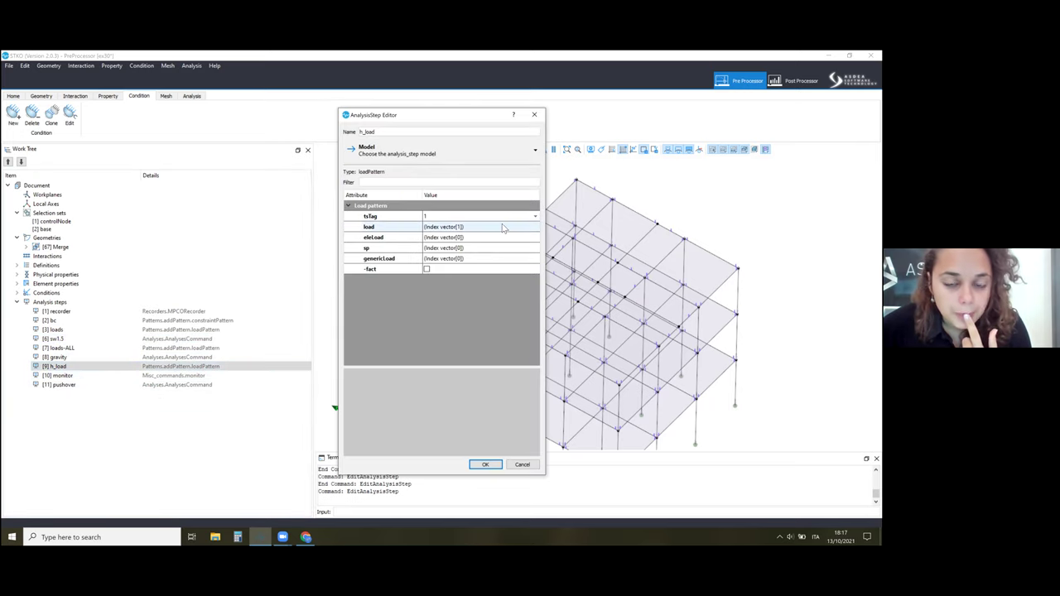
click(503, 227)
click(535, 227)
click(438, 353)
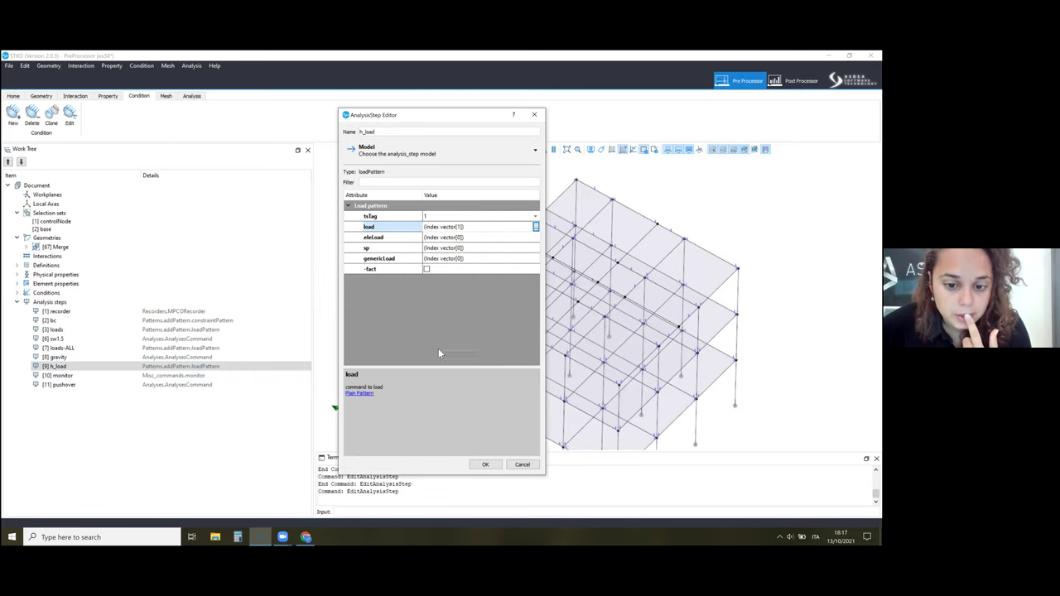
click(485, 464)
Step: Open the monitor analysis step and review its X and Y plot axis settings, including the selection set of each axis
click(214, 376)
right_click(213, 377)
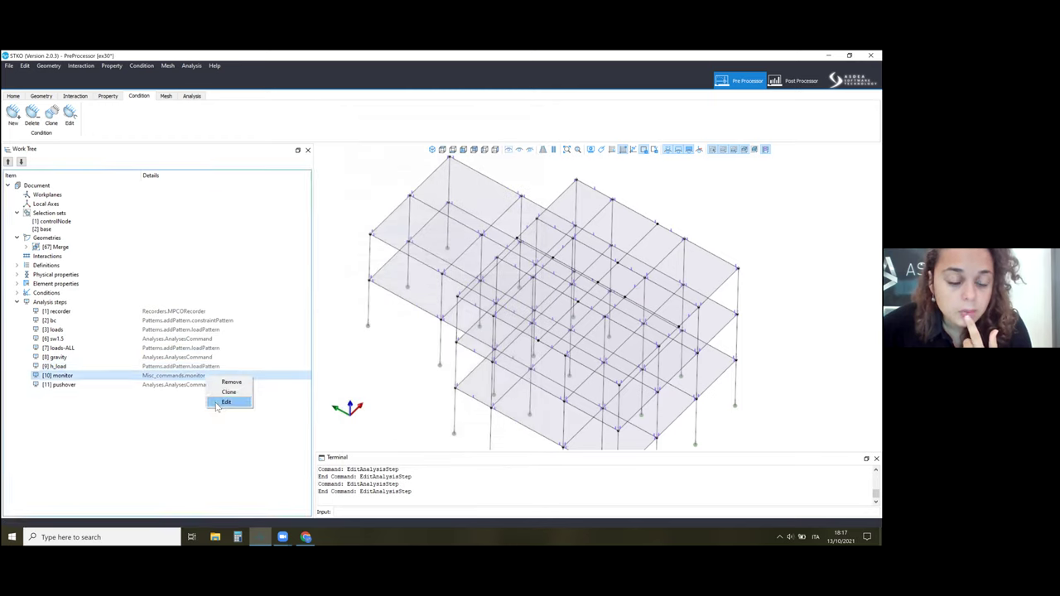
click(226, 403)
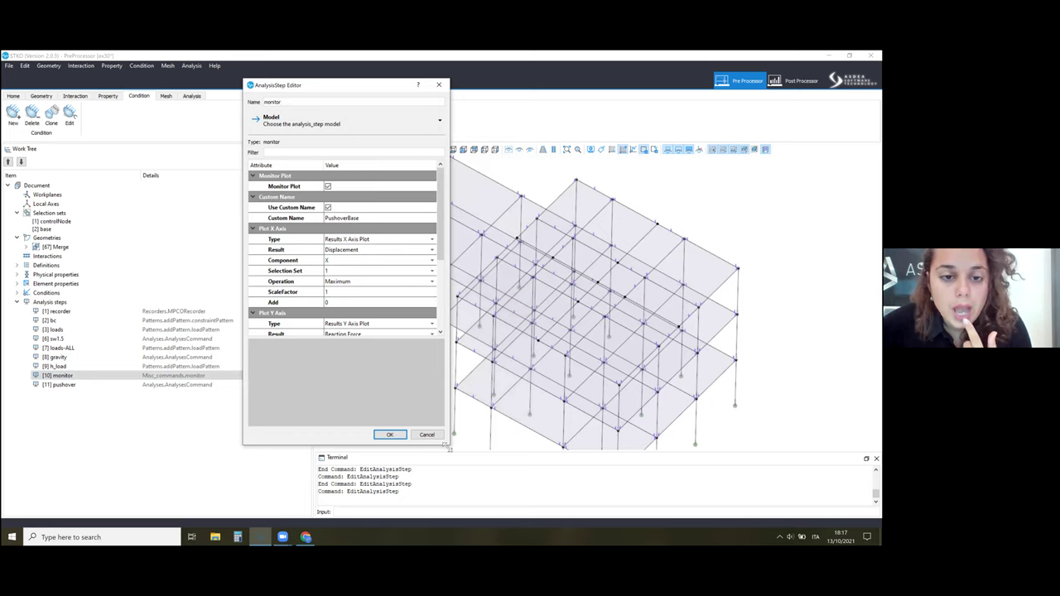
drag(447, 445, 531, 514)
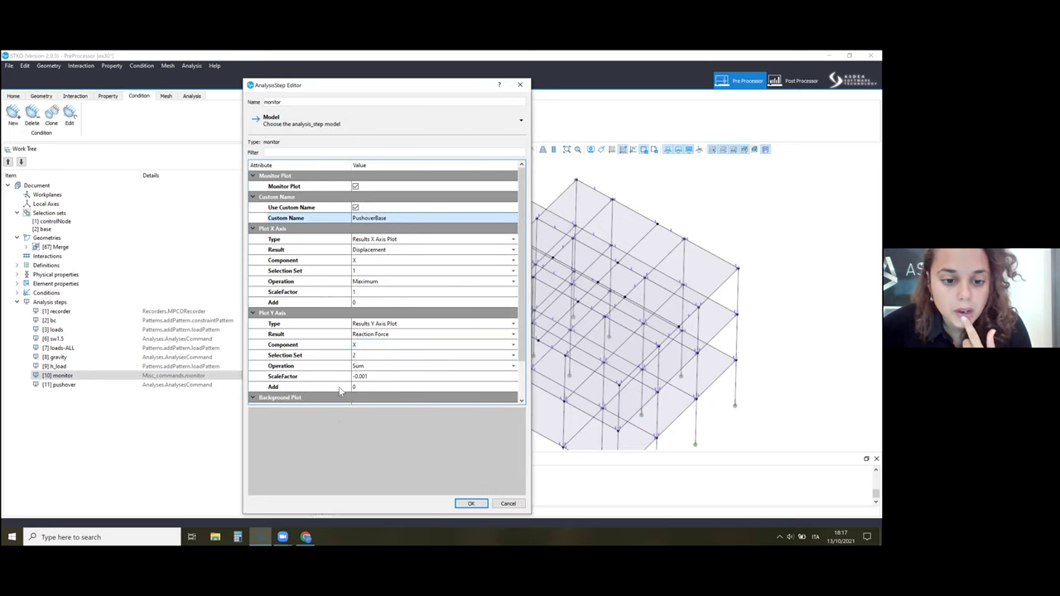
drag(339, 408, 329, 500)
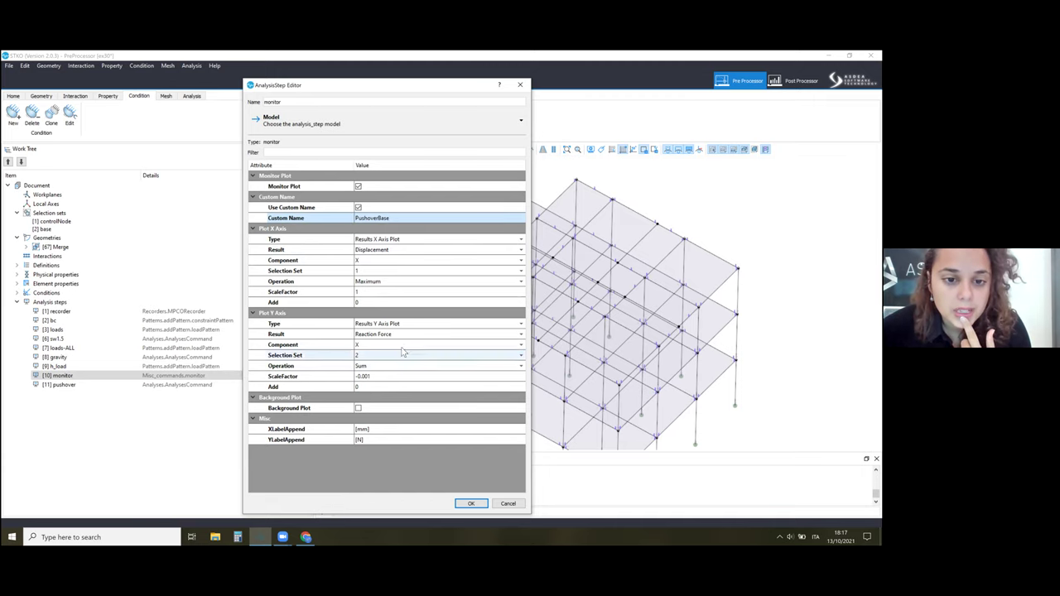
click(357, 271)
click(371, 280)
click(381, 356)
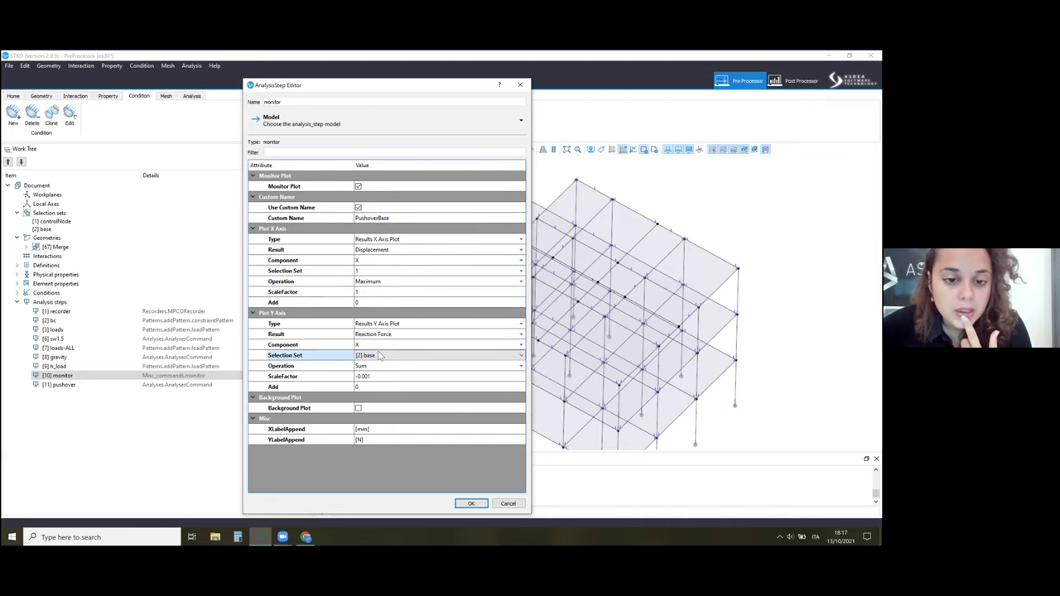
click(366, 371)
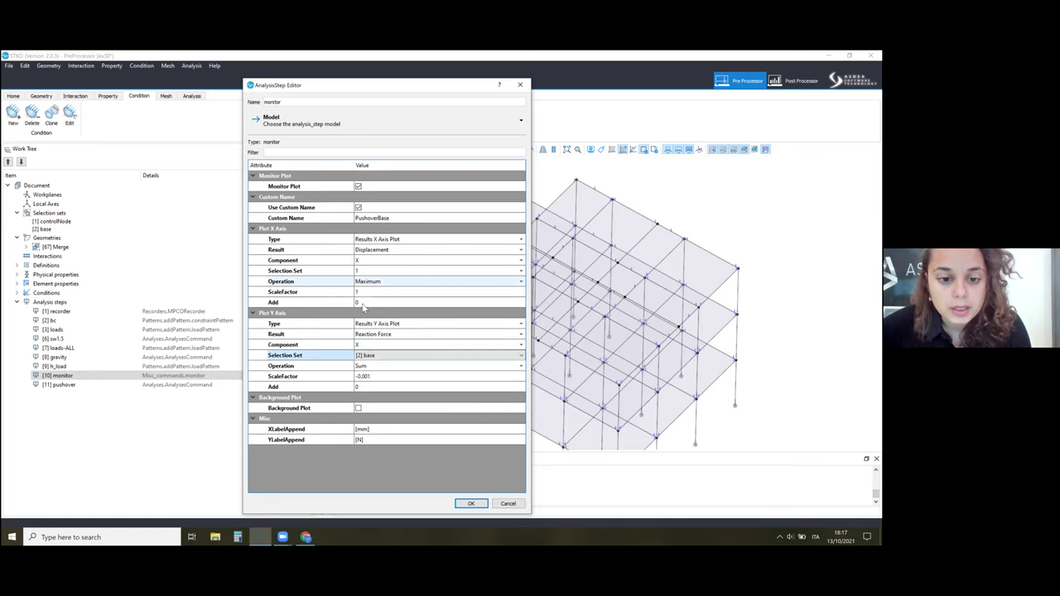
Step: Check the monitor's Y axis scale factor, set its Y label suffix to [kN], and save the analysis step
click(361, 378)
click(369, 376)
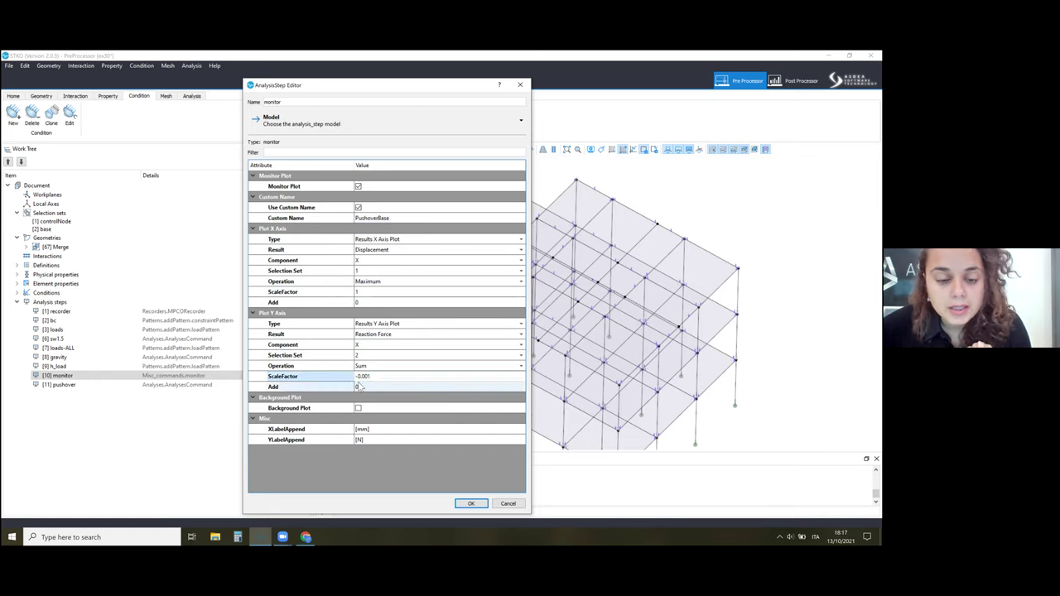
text(1)
click(354, 440)
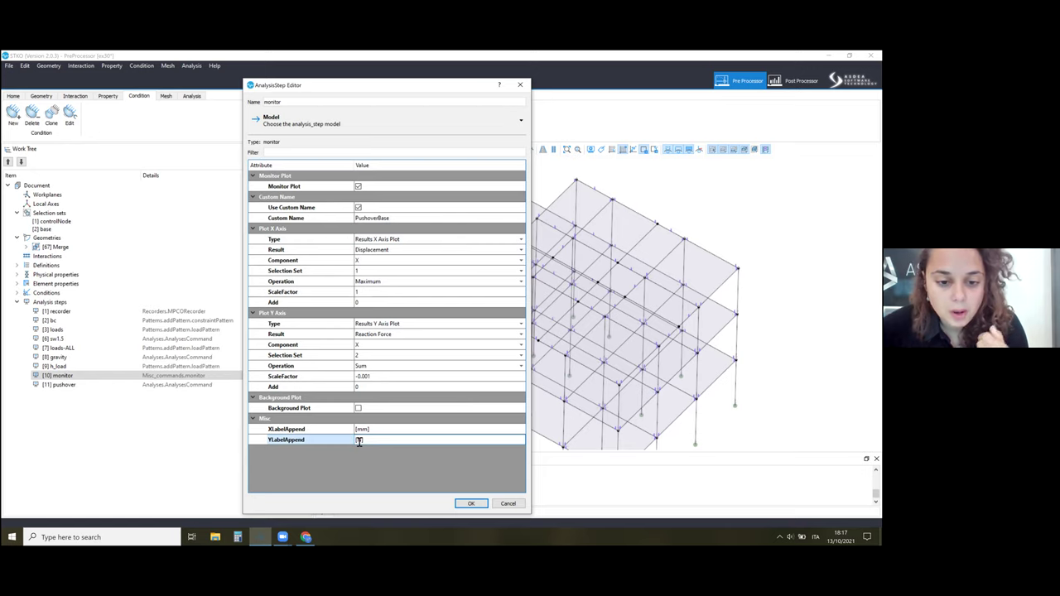
key(Return)
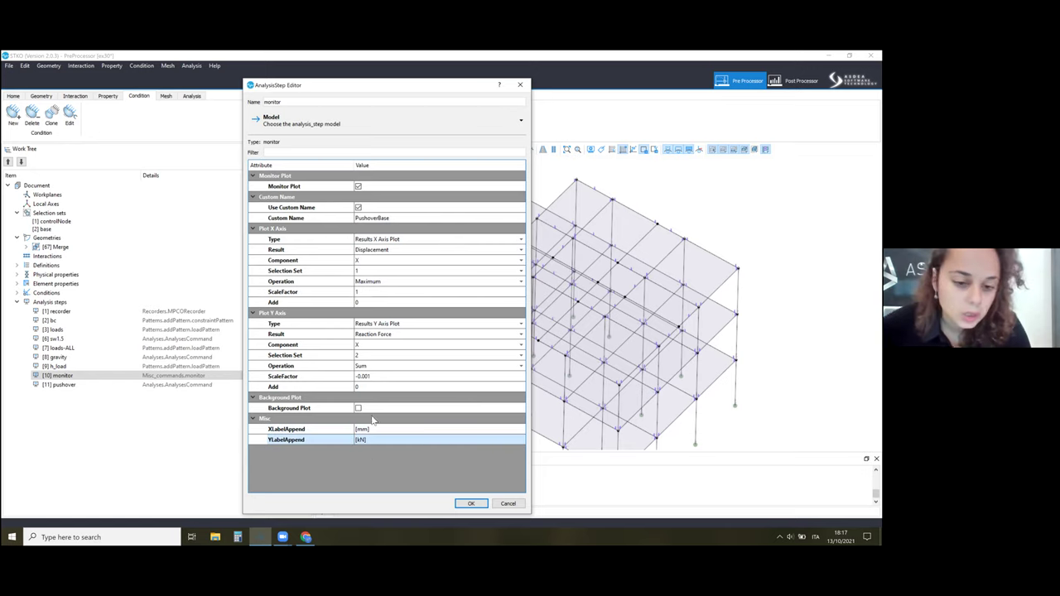
click(471, 503)
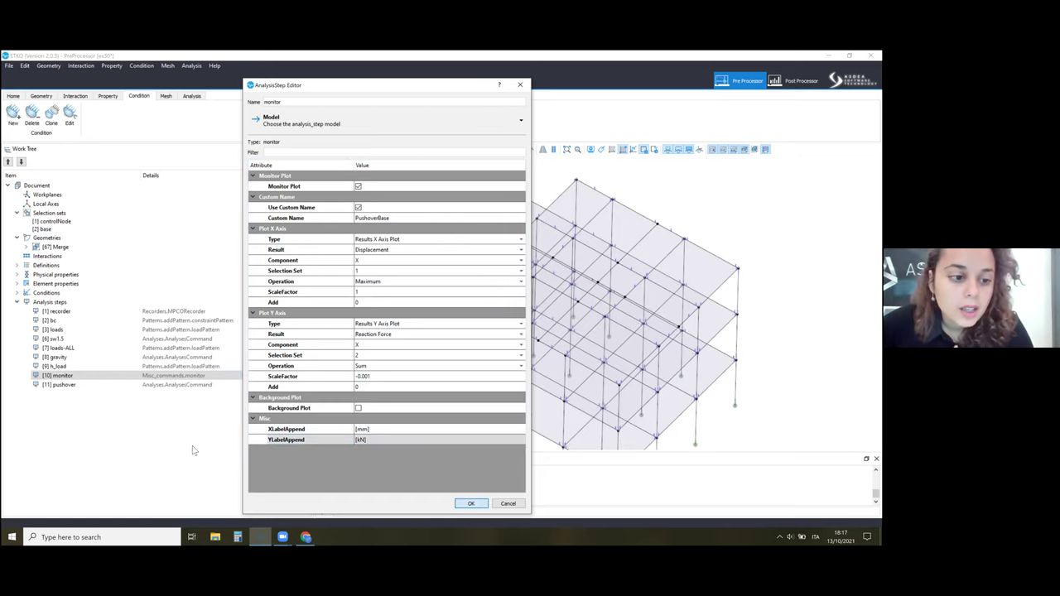
Step: Open the pushover analysis step and review its displacement control settings: the control node selection set, degree of freedom and target displacement
click(59, 385)
right_click(63, 386)
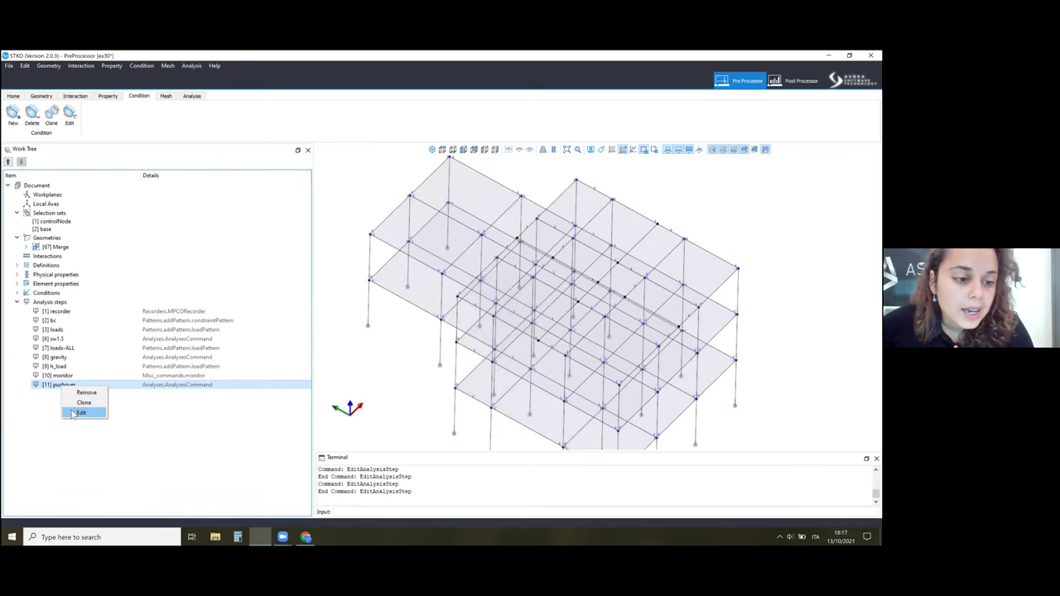
click(73, 413)
drag(406, 83, 278, 68)
scroll(441, 190, down, 5)
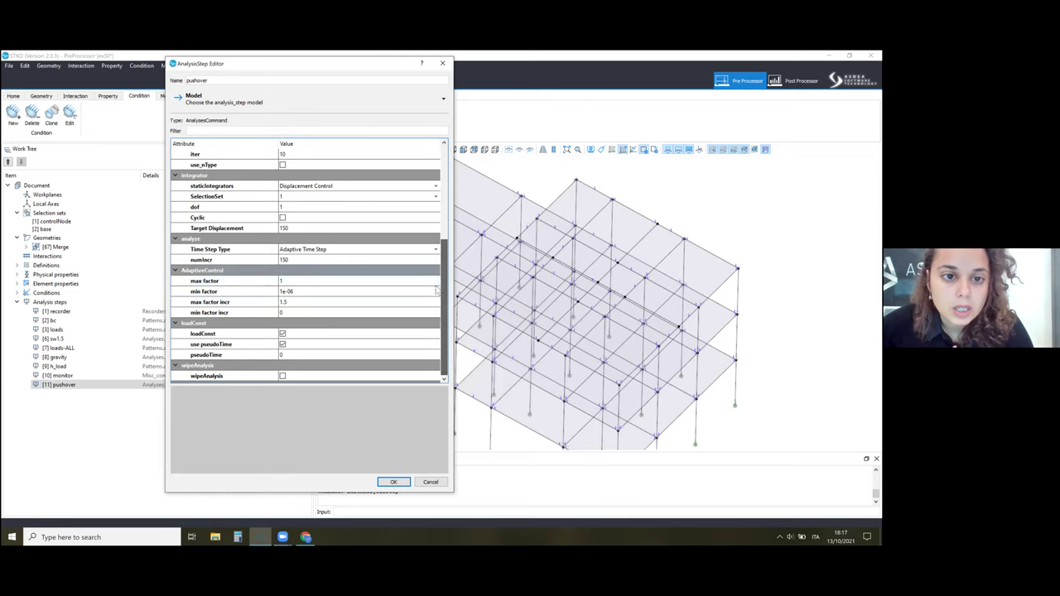
click(315, 196)
click(305, 197)
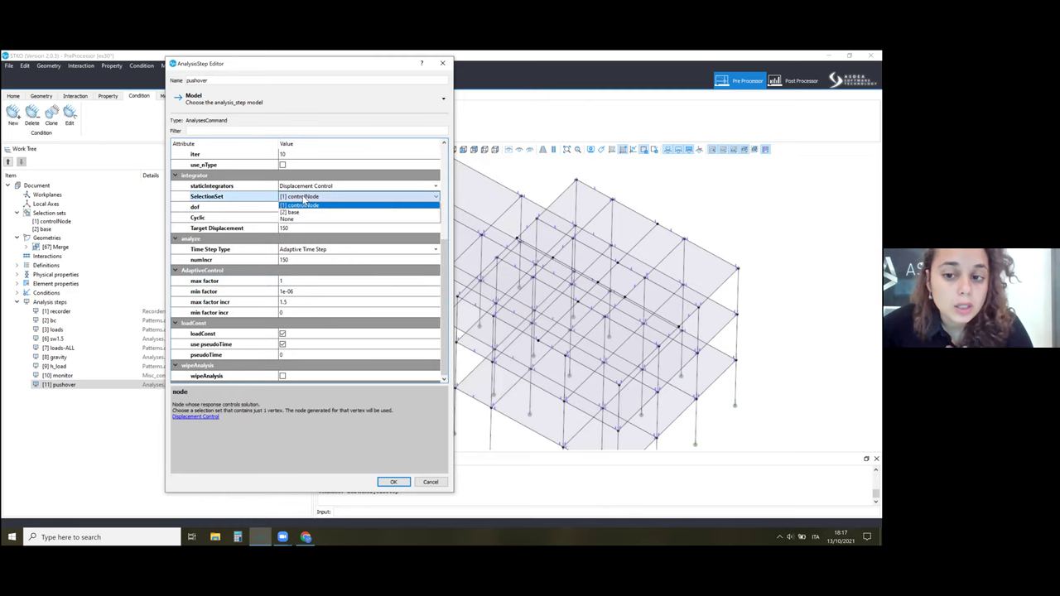
click(303, 205)
click(297, 206)
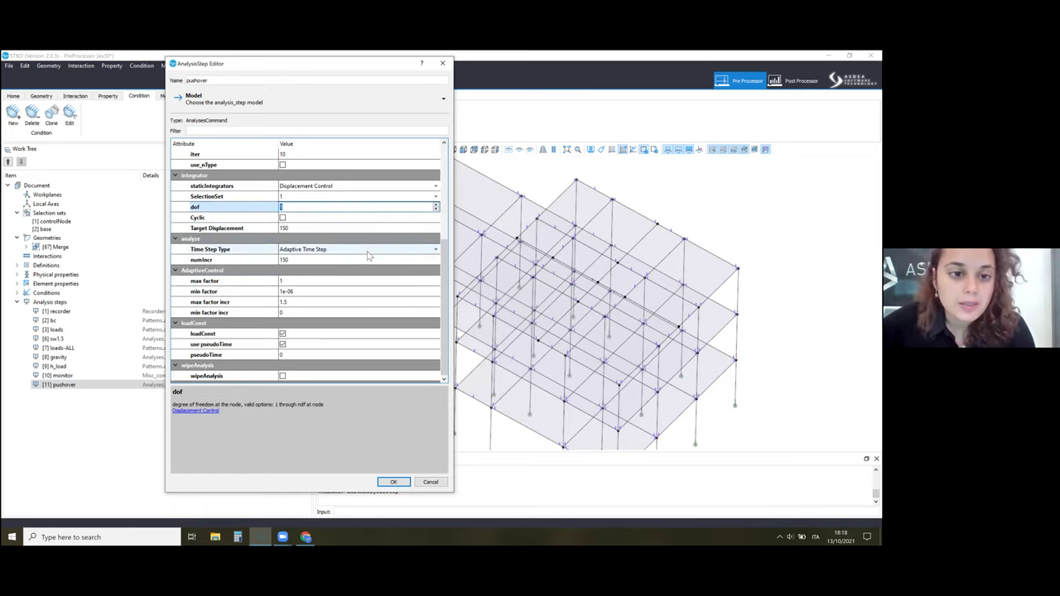
click(303, 227)
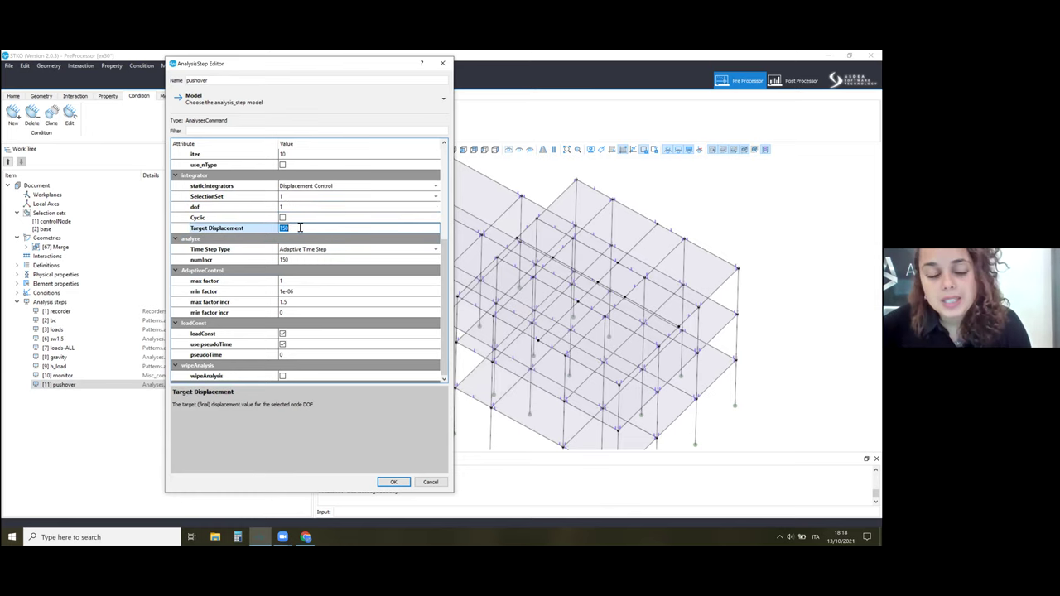
click(277, 231)
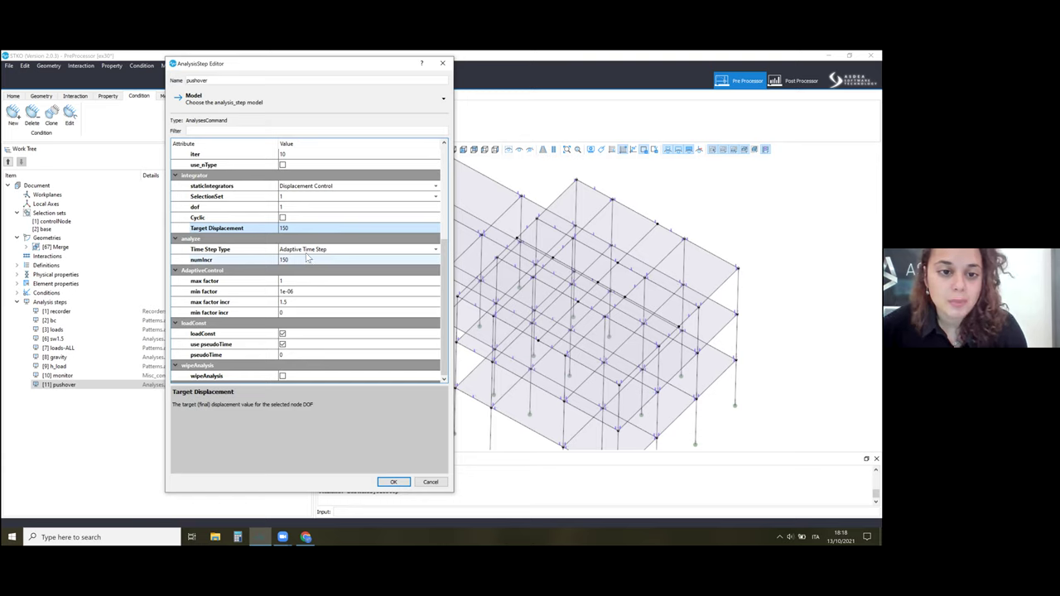
double_click(296, 229)
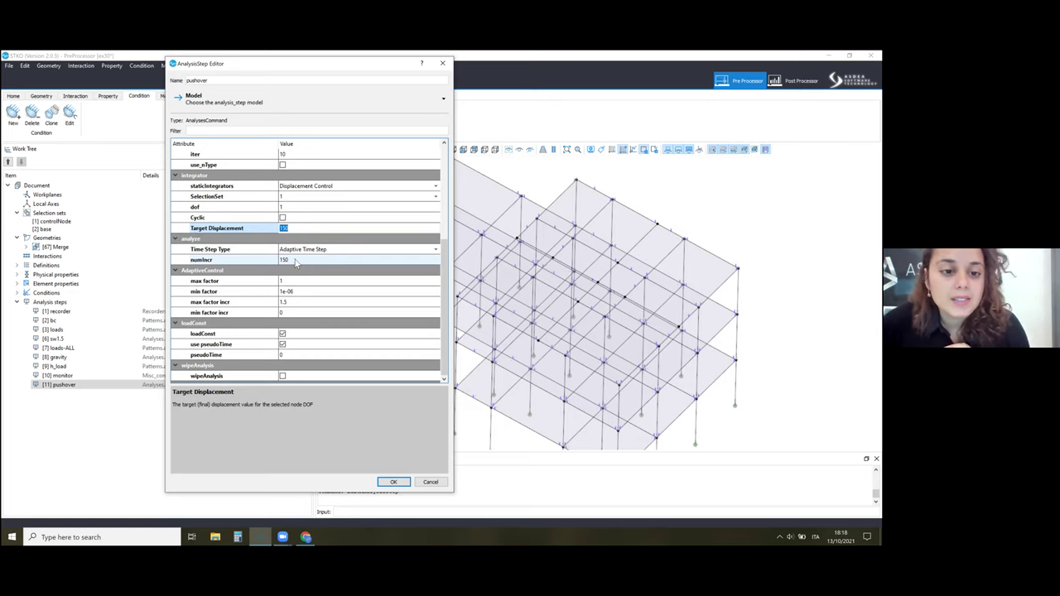
Step: Set the pushover's time step type to Fixed Time Step, check its number of increments, and save the analysis step
click(298, 249)
click(296, 260)
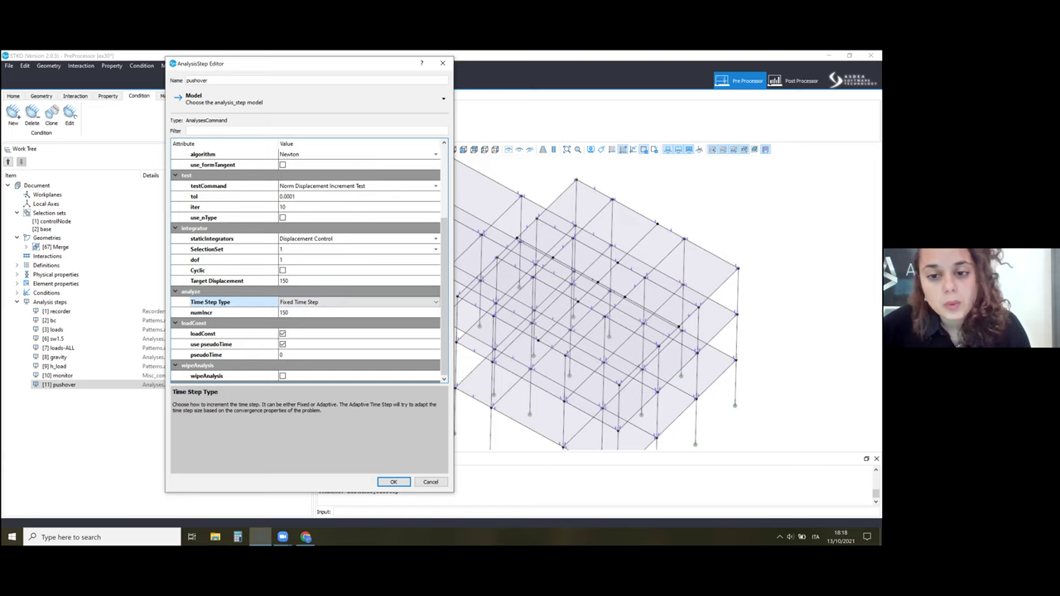
click(277, 313)
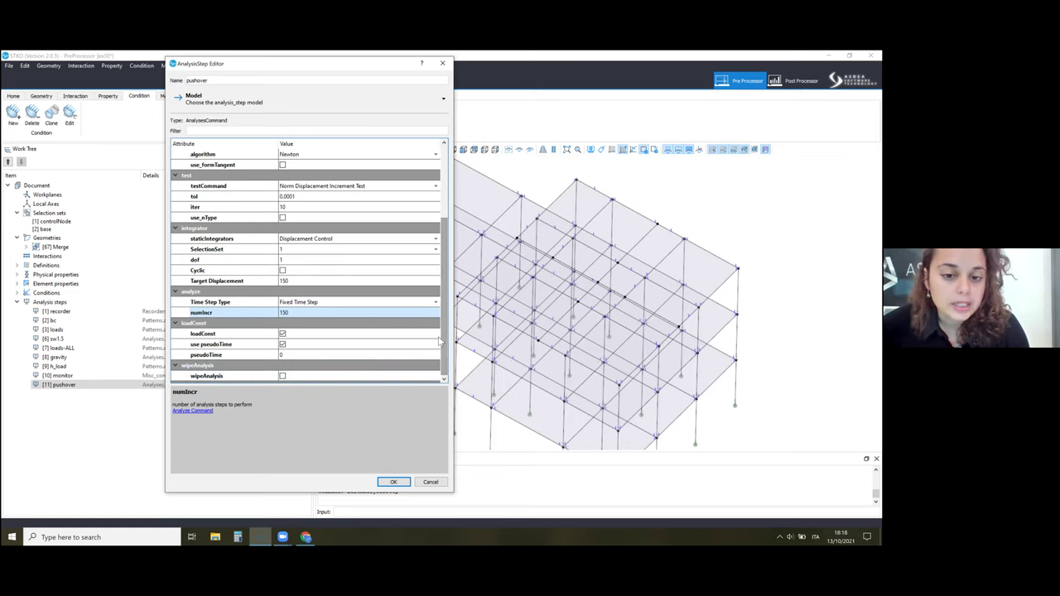
drag(444, 327, 455, 354)
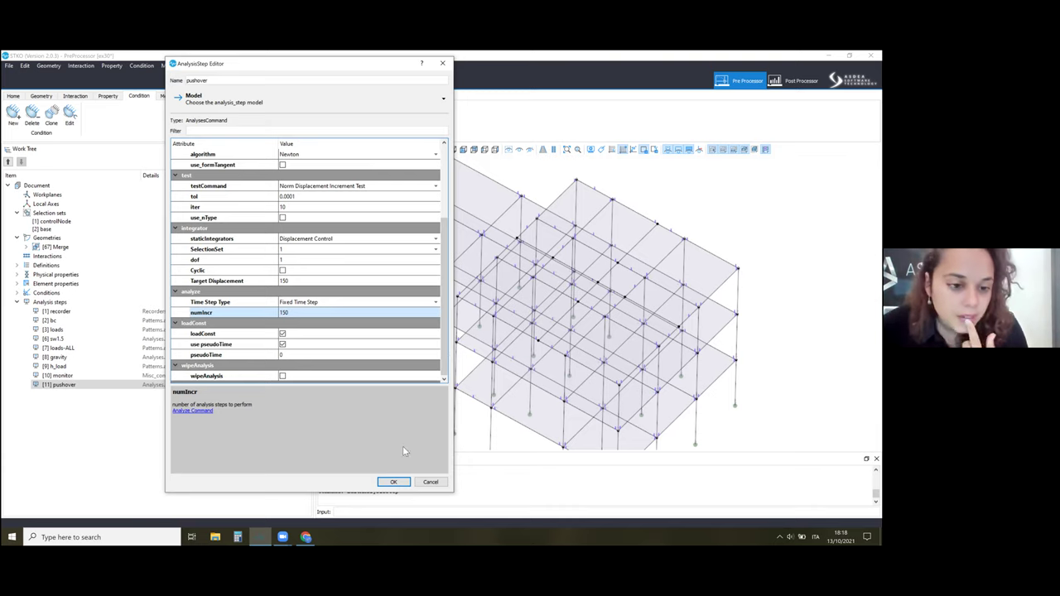
click(394, 481)
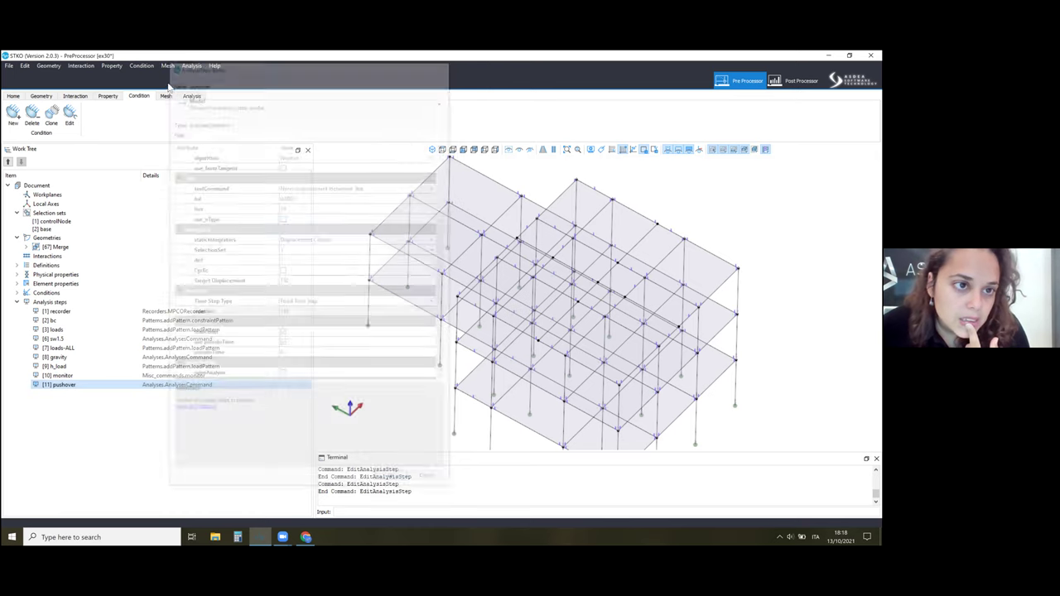
Step: Build the model's mesh and run the analysis with the Week18 desktop folder as its output location
click(166, 97)
click(159, 115)
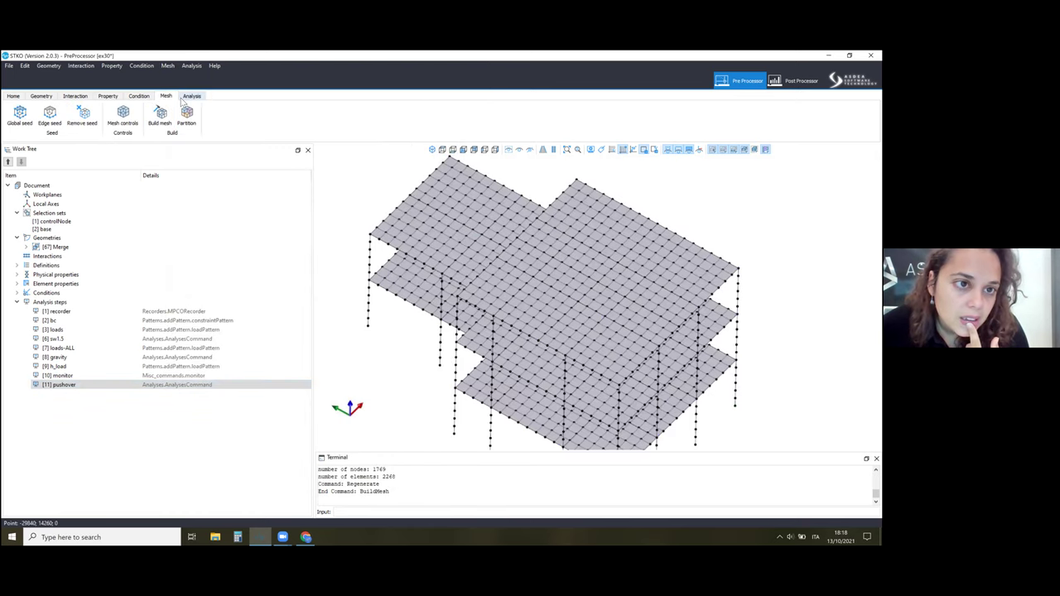
click(187, 96)
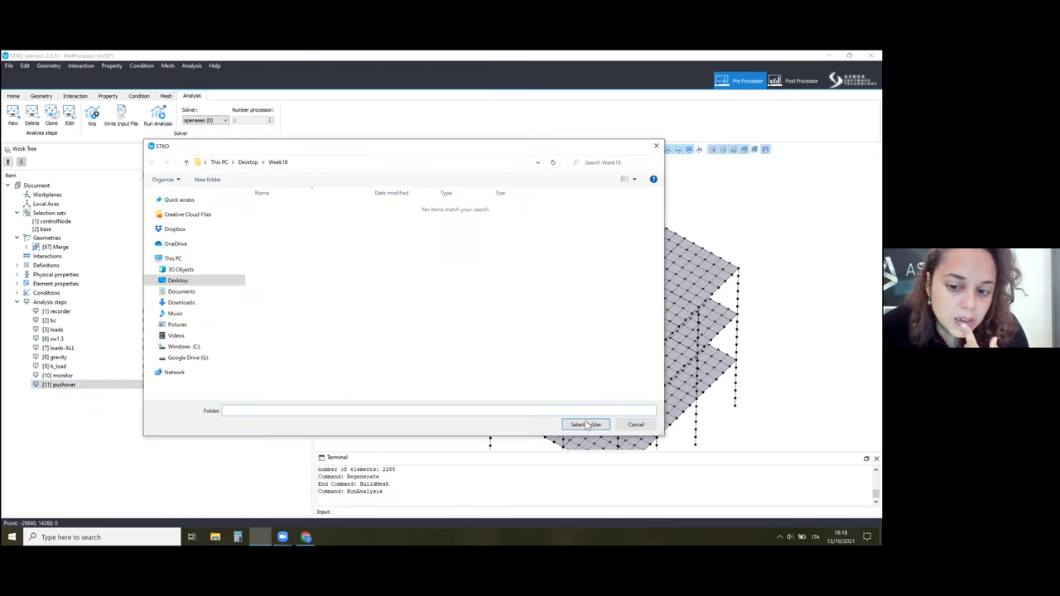
click(585, 425)
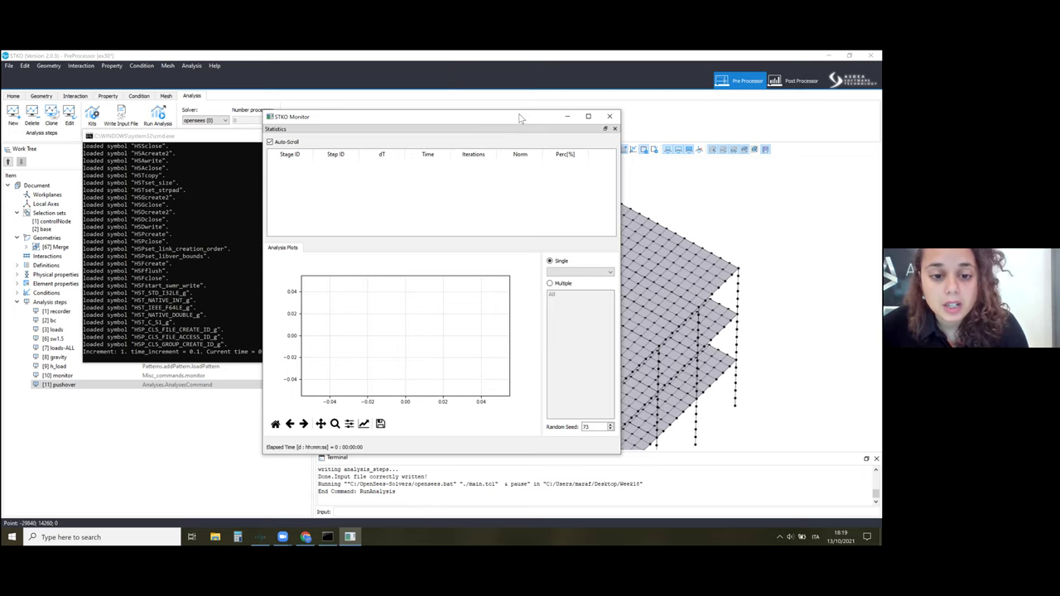
Step: Minimize the monitor and solver console windows while the analysis runs, and save the ex30 model
drag(519, 119, 633, 97)
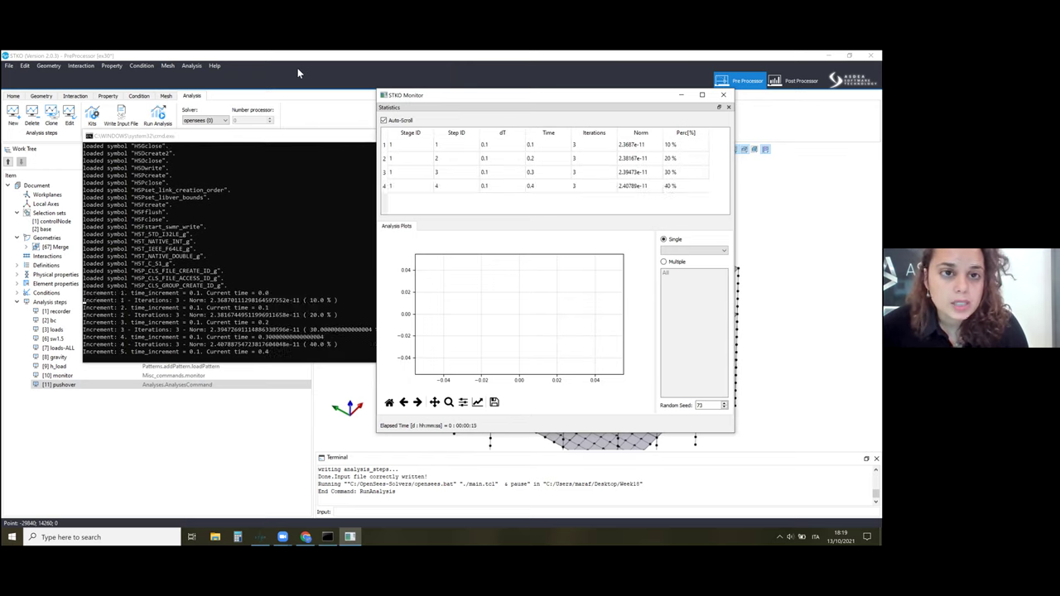
click(679, 98)
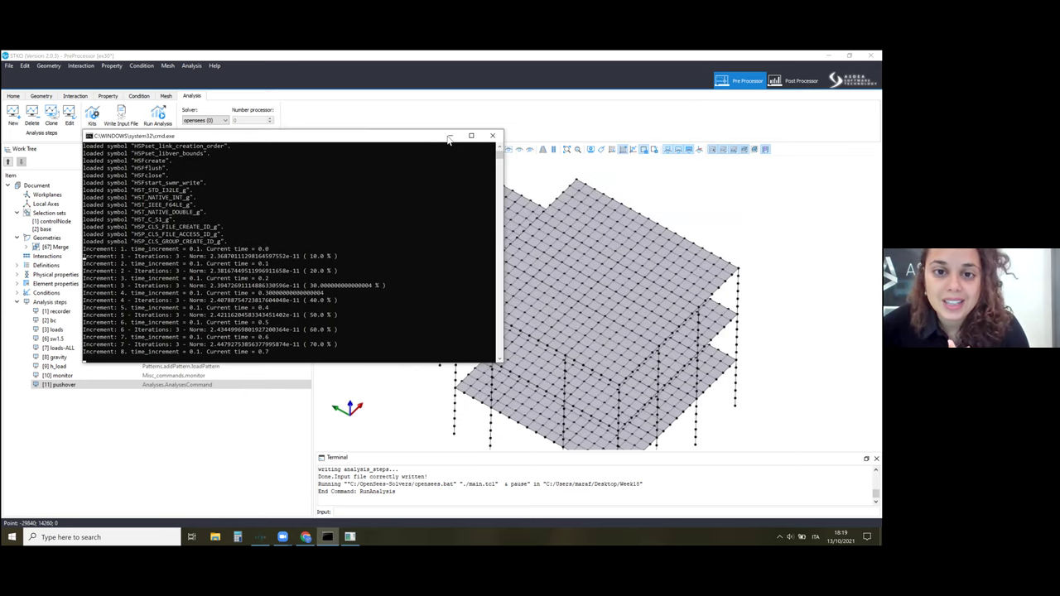
click(381, 106)
click(13, 96)
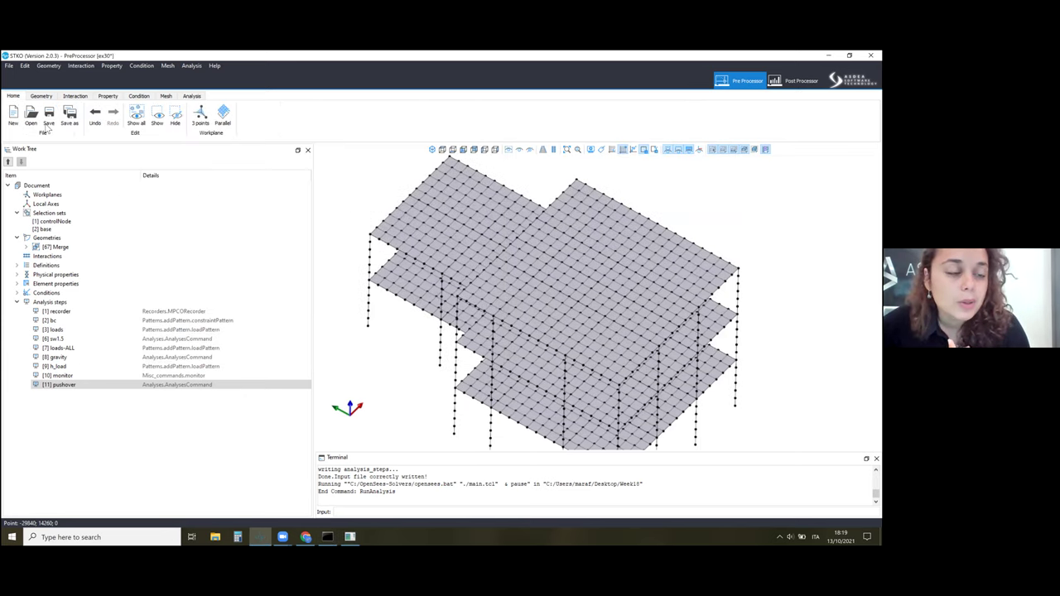
click(47, 123)
Step: Open the ex31 model file in the preprocessor
click(32, 118)
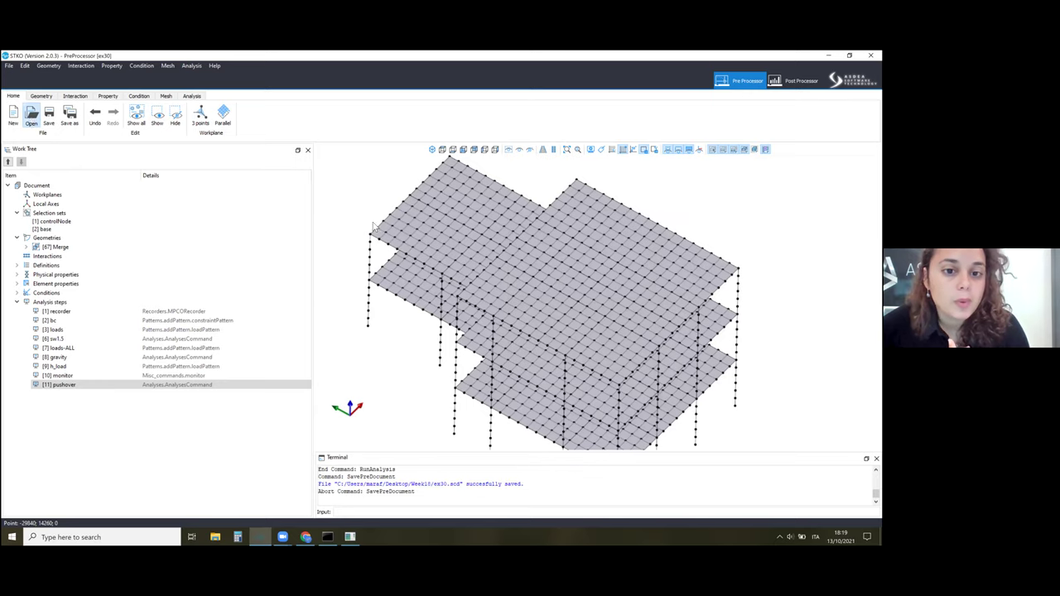
click(422, 305)
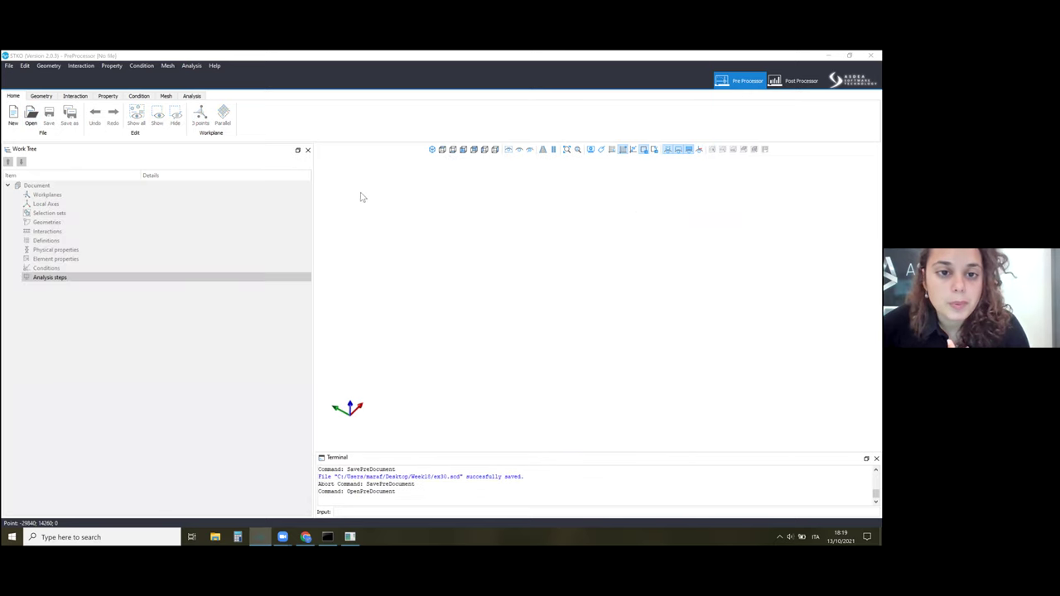
click(473, 227)
key(Return)
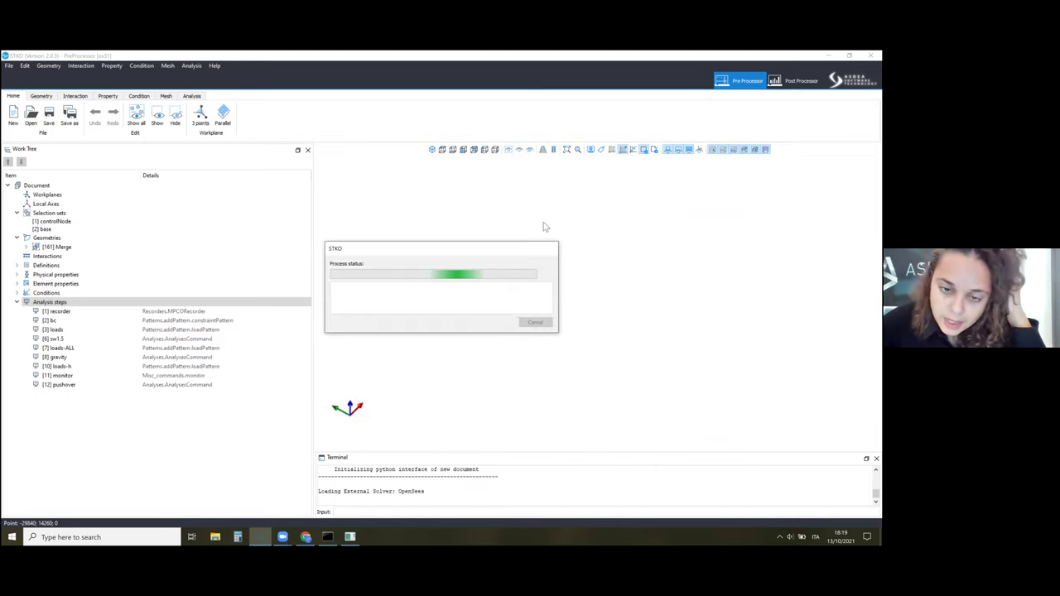
Step: Examine the ex31 building's diagonal braces from several sides in the mesh view, and display the model's geometry
scroll(520, 362, down, 2)
middle_drag(515, 361, 670, 341)
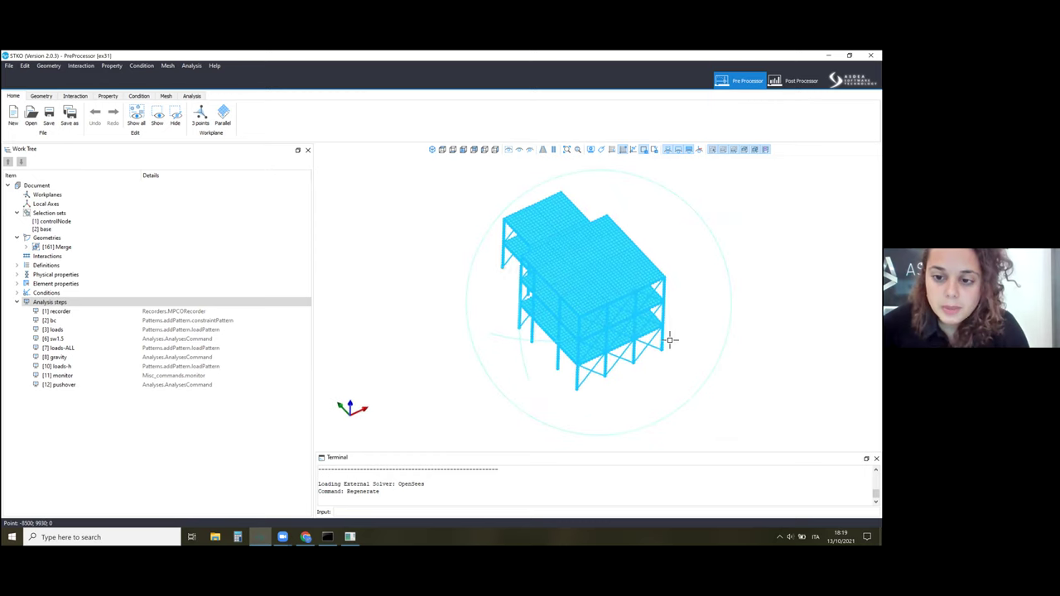
scroll(508, 375, up, 2)
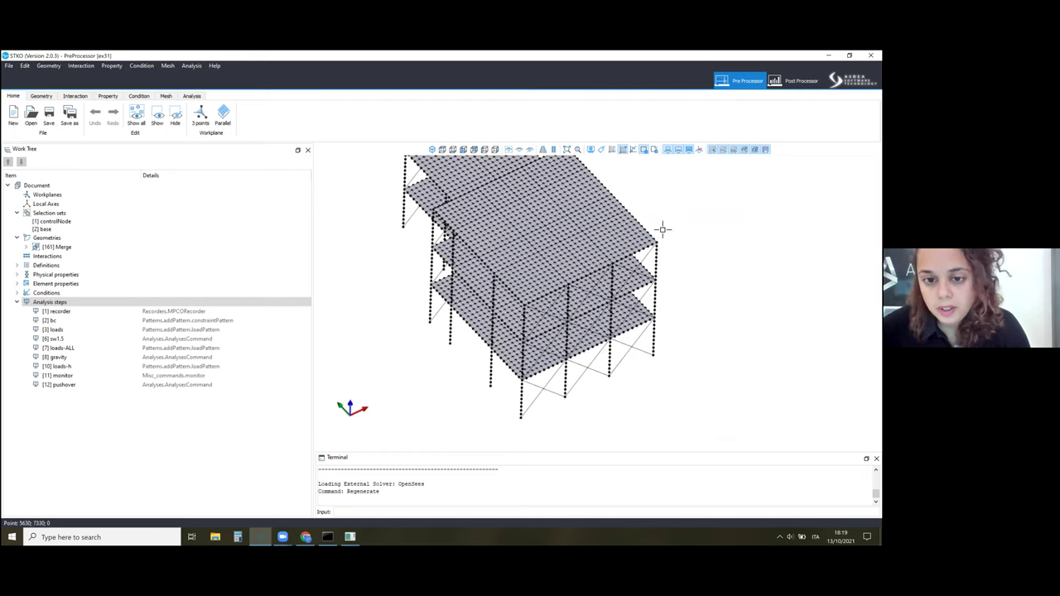
drag(537, 346, 629, 244)
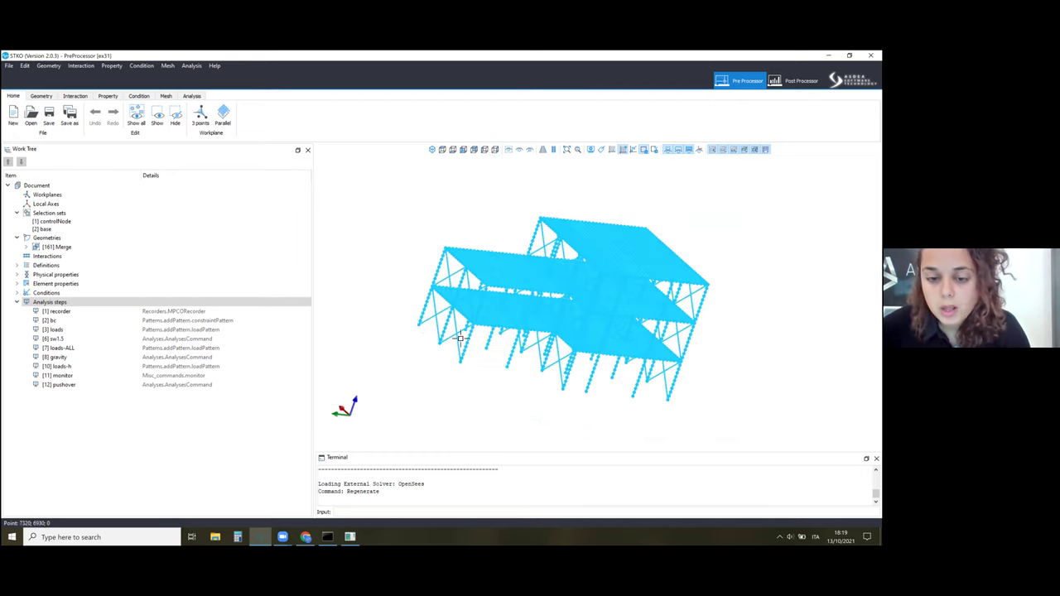
middle_drag(520, 387, 553, 383)
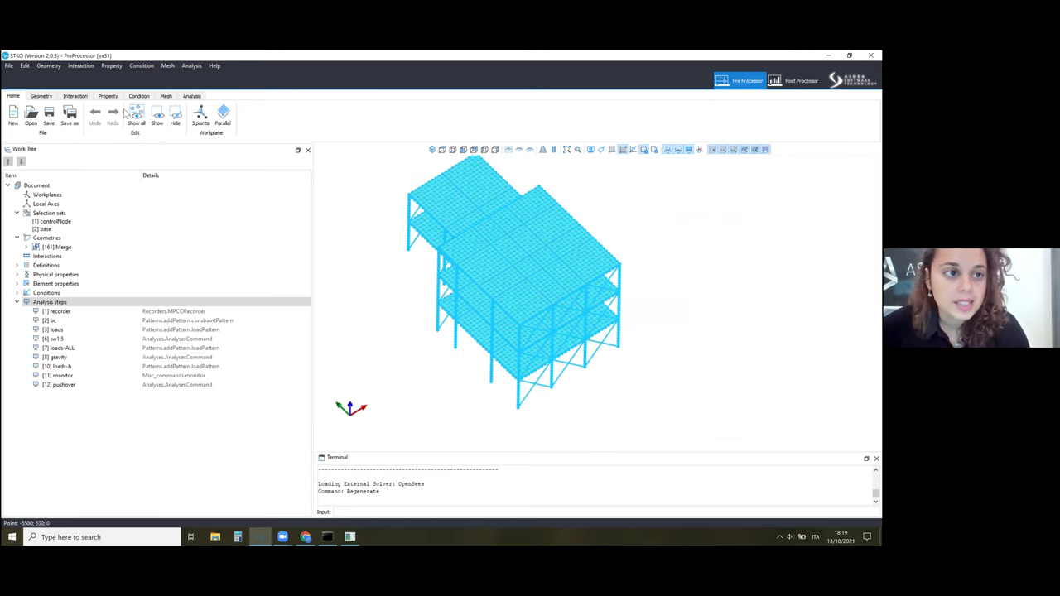
click(46, 96)
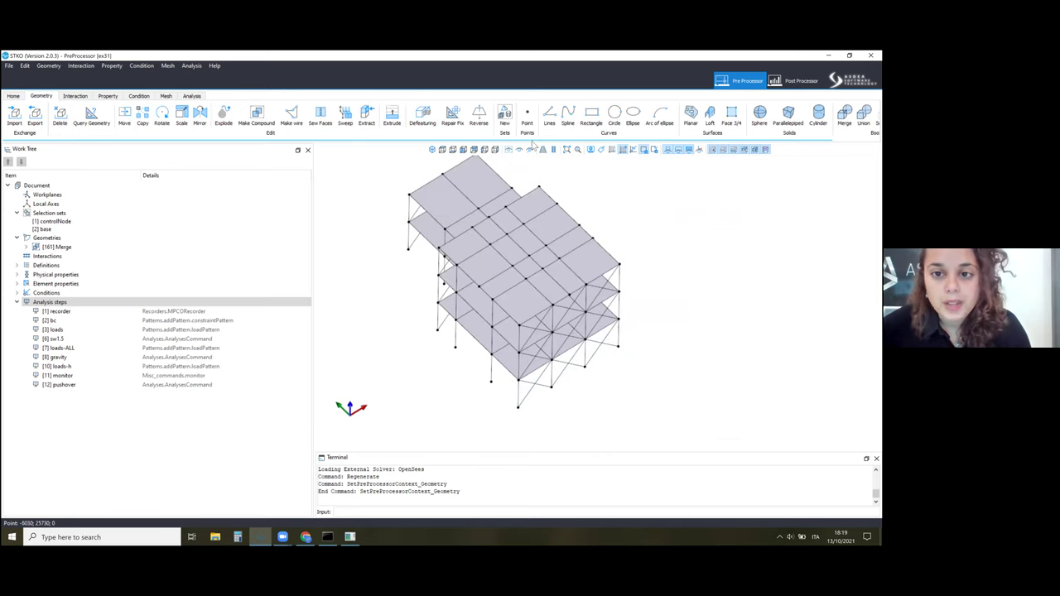
Step: Make the geometry grid visible and set its grid size to 1000
click(612, 151)
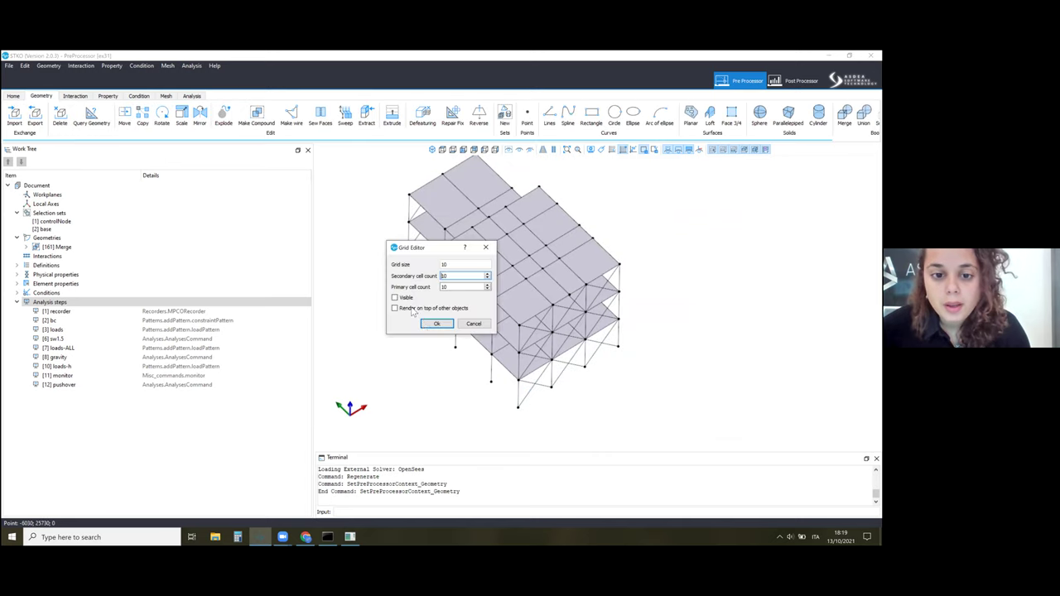
click(463, 265)
text(00)
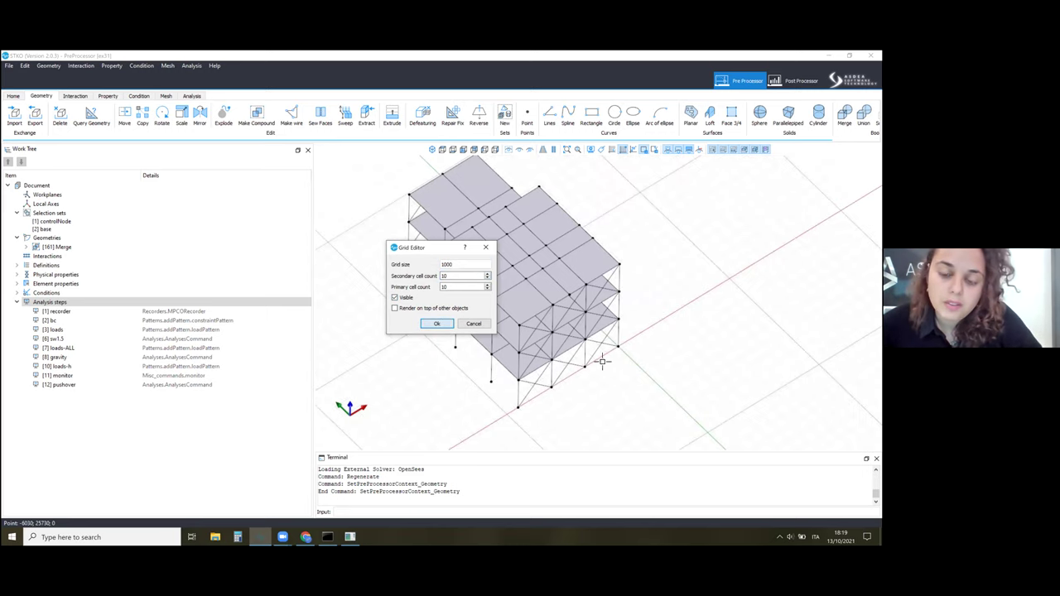
click(437, 324)
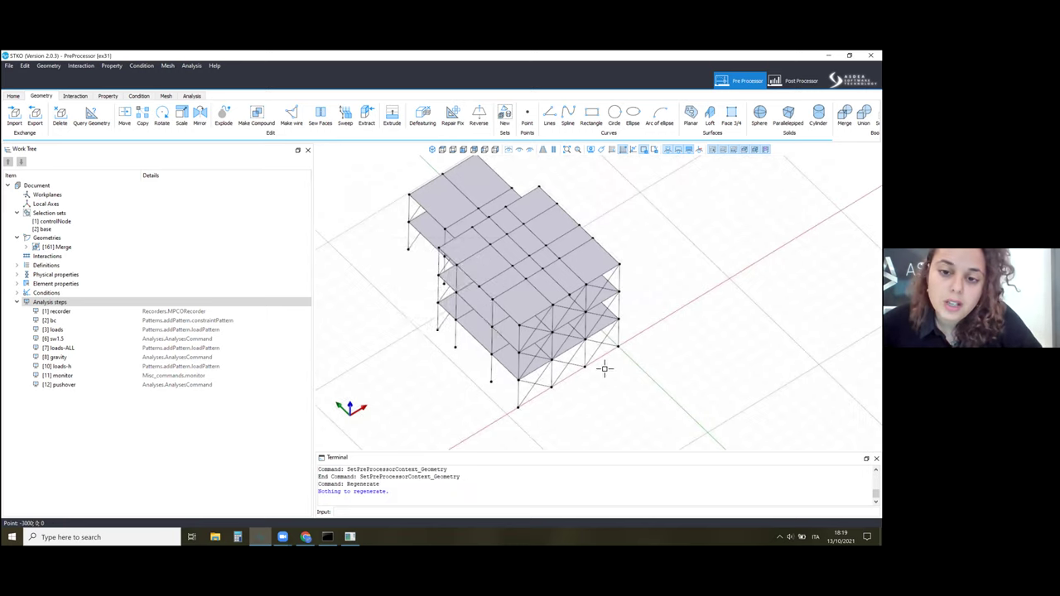
Step: Display the building's mesh and examine up close how the diagonal braces connect to the columns and slabs
click(166, 96)
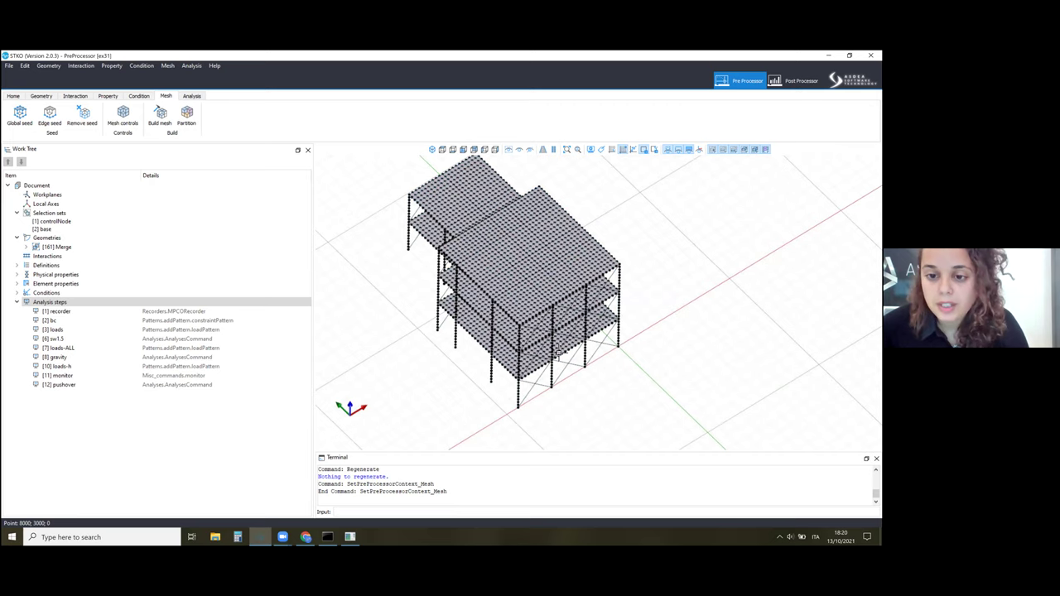
scroll(577, 361, up, 4)
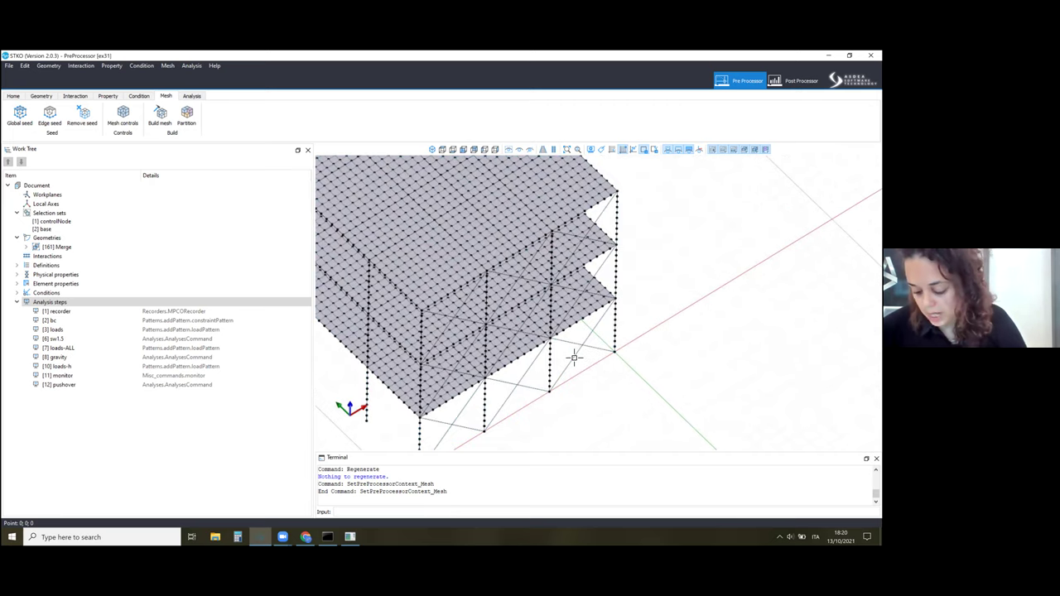
scroll(574, 358, up, 2)
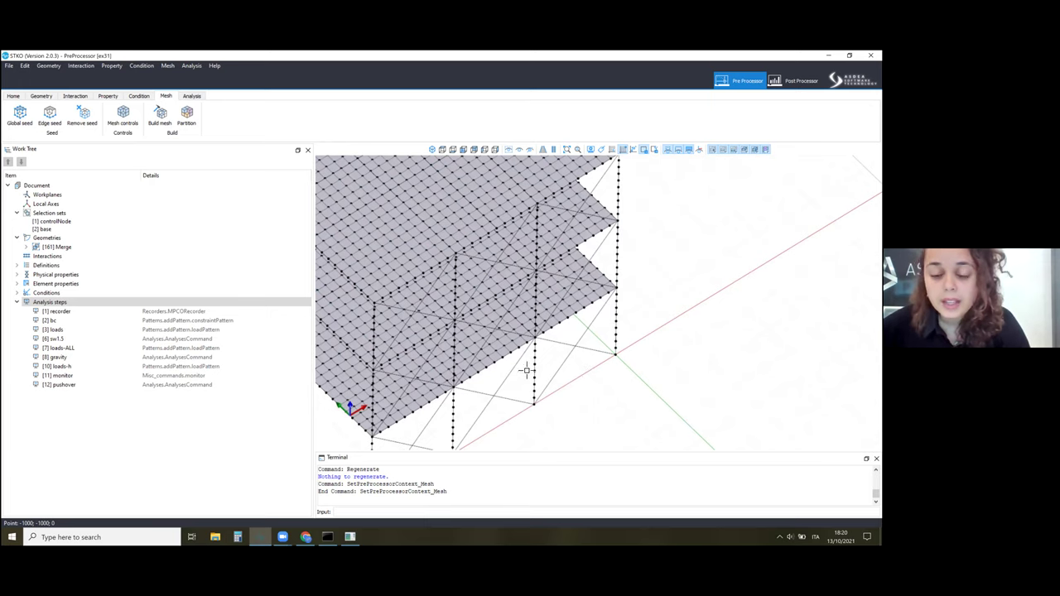
scroll(534, 369, down, 2)
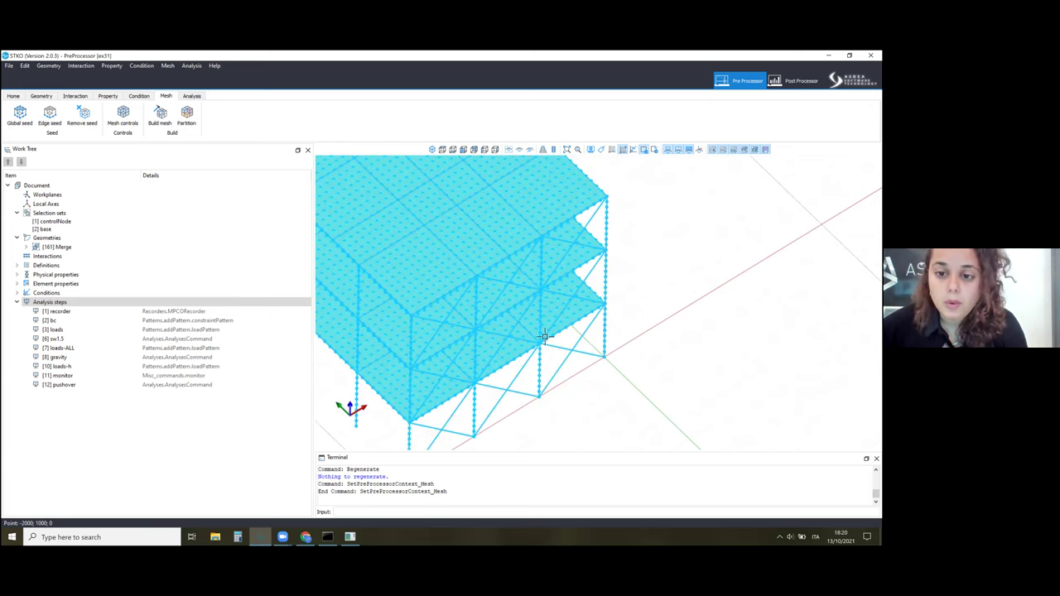
scroll(544, 336, up, 2)
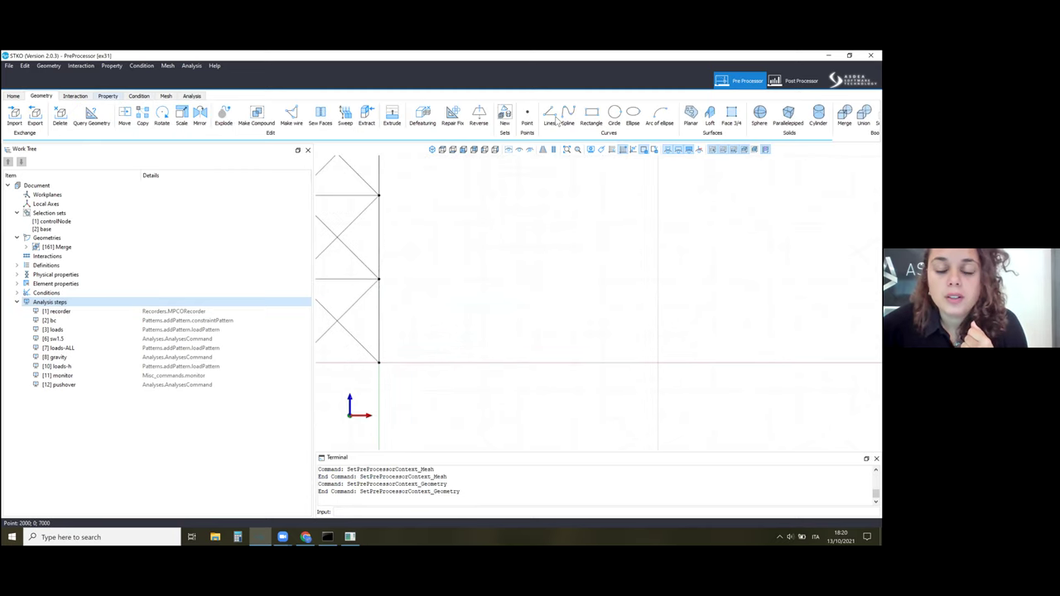
Step: Draw an open portal frame beside the building with Lines, from x 7000 to x 10000 and 3000 high
click(549, 116)
click(574, 289)
click(596, 280)
click(661, 343)
click(657, 361)
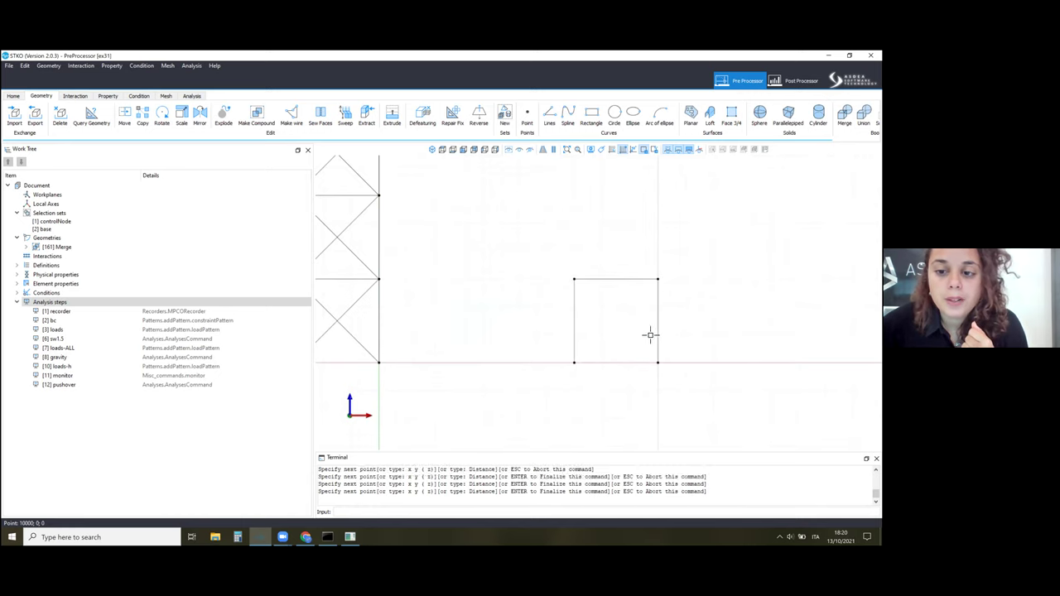
key(Return)
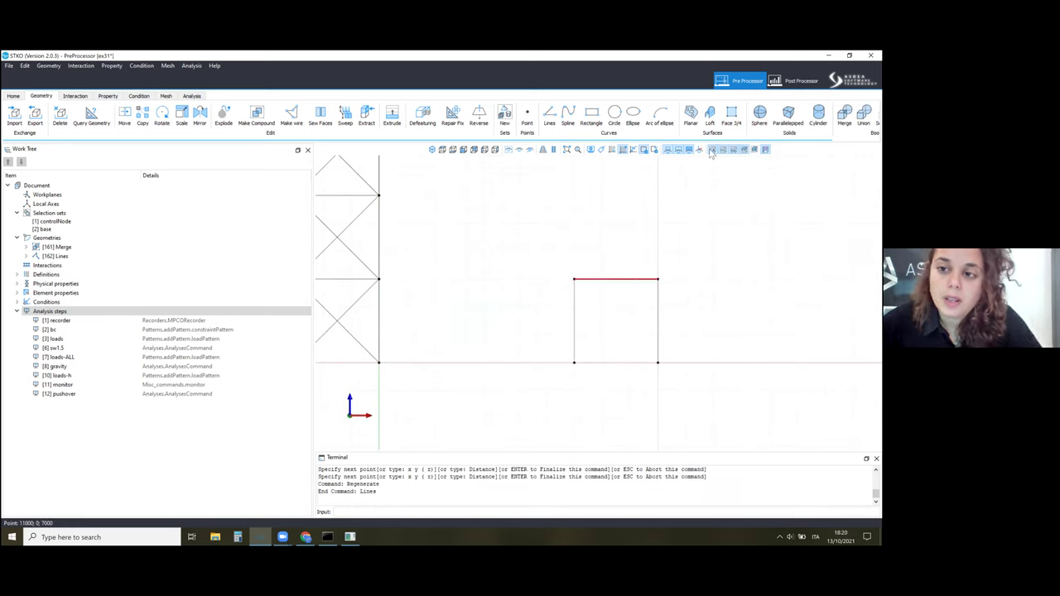
click(612, 279)
click(462, 239)
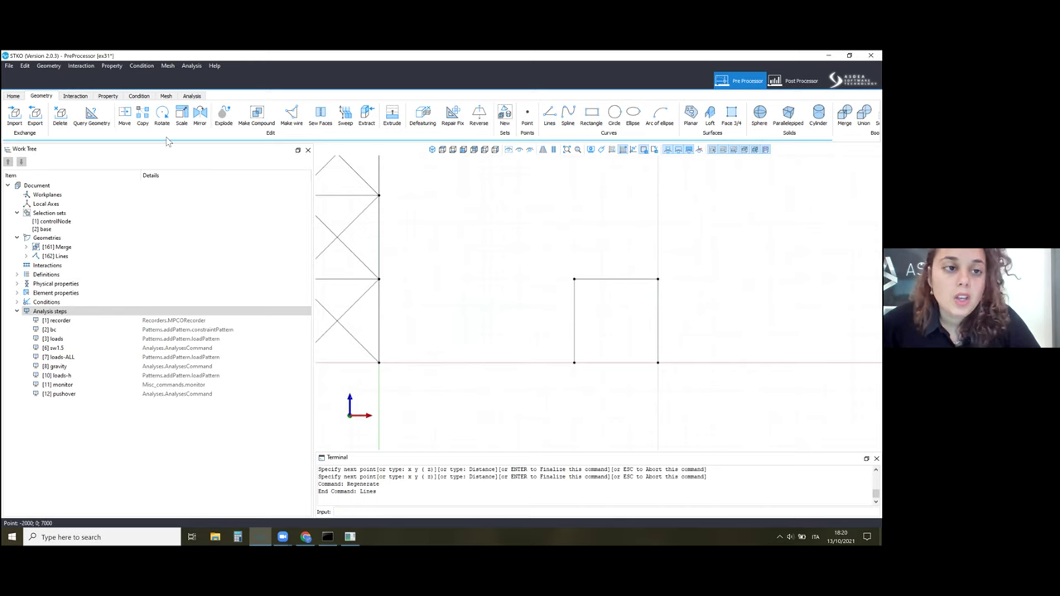
Step: Draw two separate diagonal lines joining the opposite corners of the new portal frame
click(549, 116)
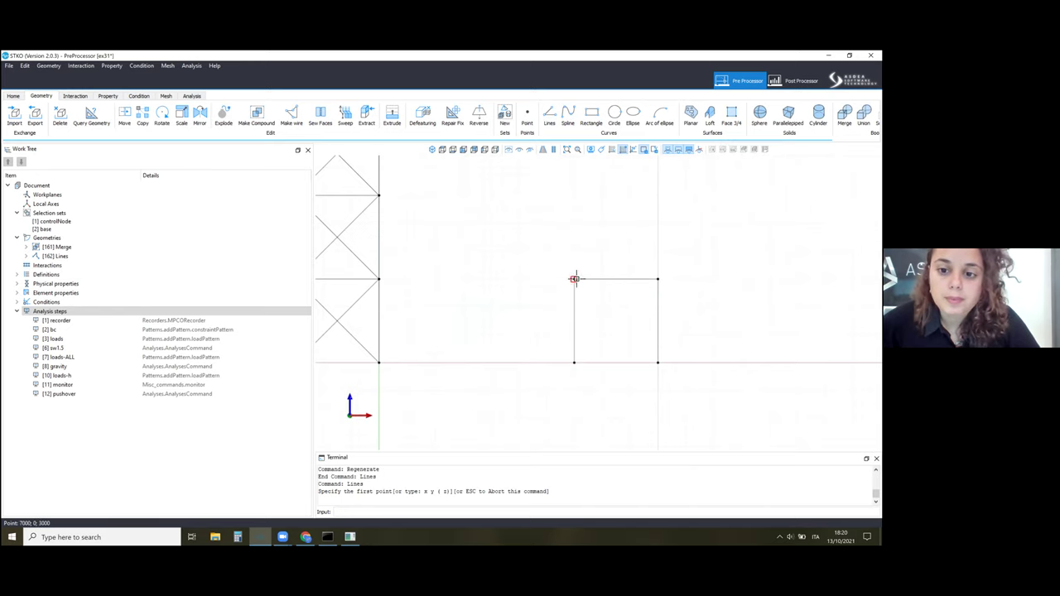
click(658, 362)
click(575, 280)
key(Return)
key(Return)
click(658, 279)
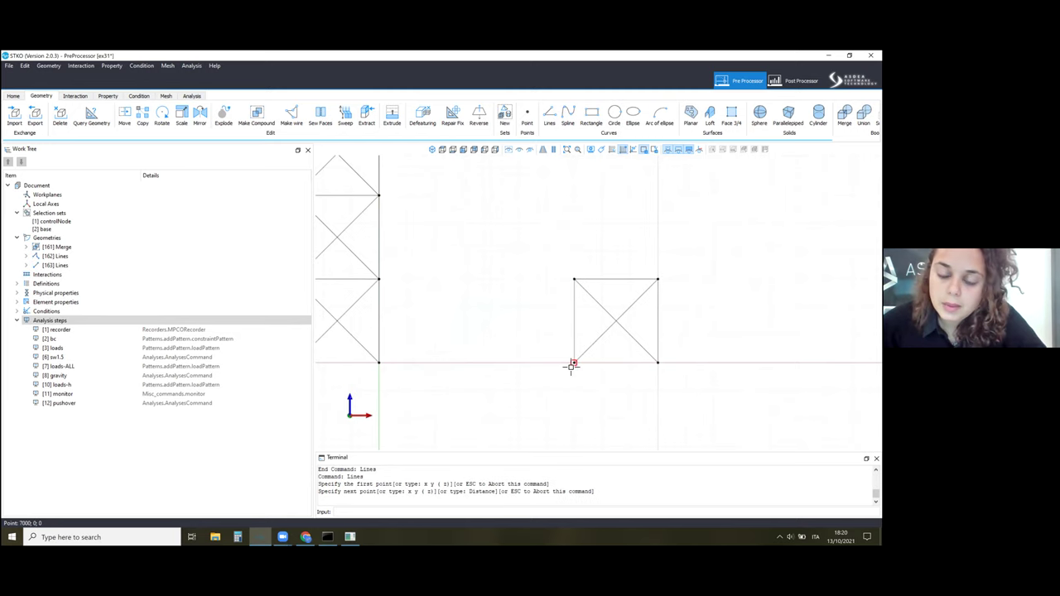
click(658, 279)
key(Return)
Step: Merge the frame lines and both diagonals using the full boolean intersection option, and undo that merge
drag(580, 307, 623, 314)
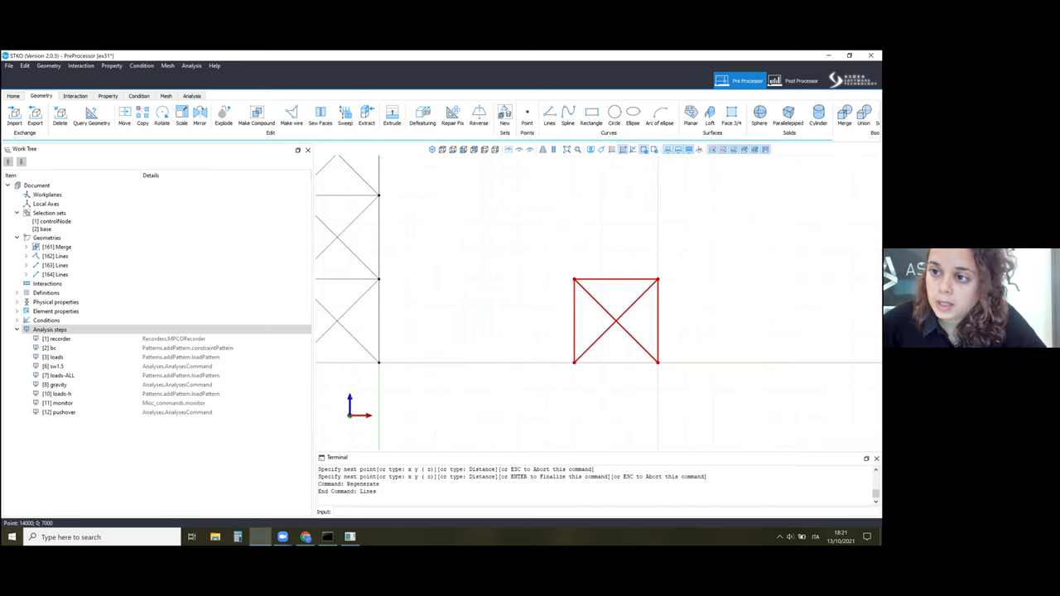
click(844, 116)
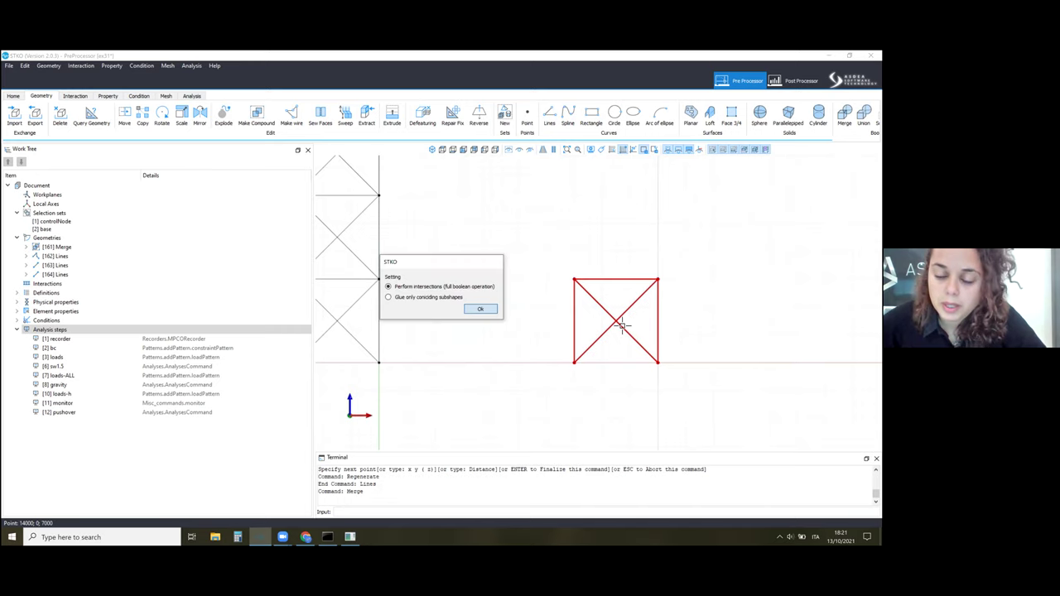
key(Return)
key(ctrl+z)
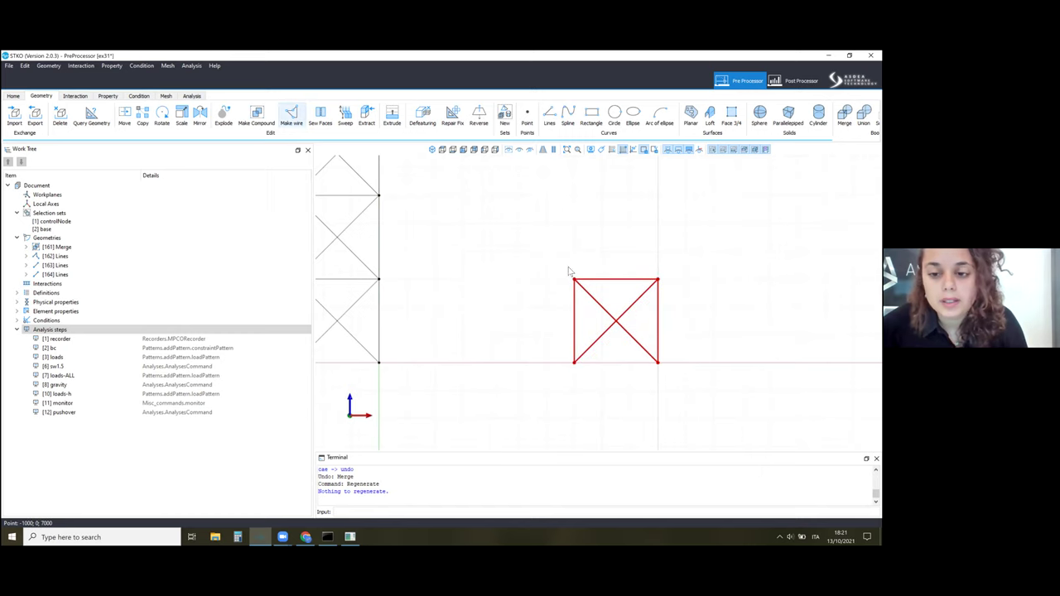
Step: Combine the frame lines and both diagonals into one geometry with Make wire
click(605, 279)
key(Escape)
middle_drag(708, 226, 658, 270)
middle_drag(702, 237, 372, 180)
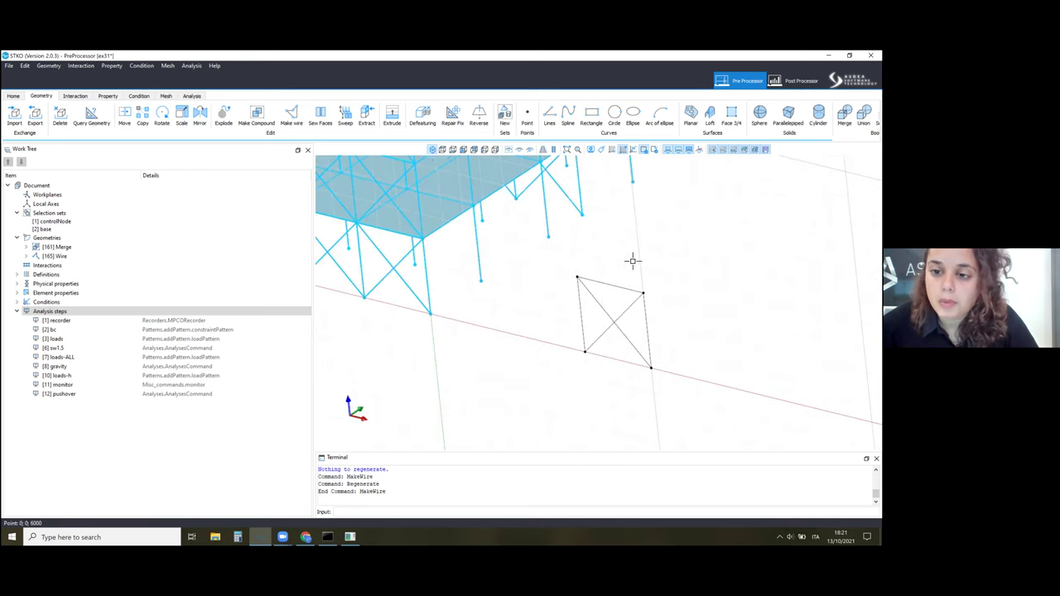
scroll(698, 164, down, 3)
scroll(699, 164, up, 3)
Step: Draw a square four-point face on the ground plane along the base of the cross-braced frame
click(732, 117)
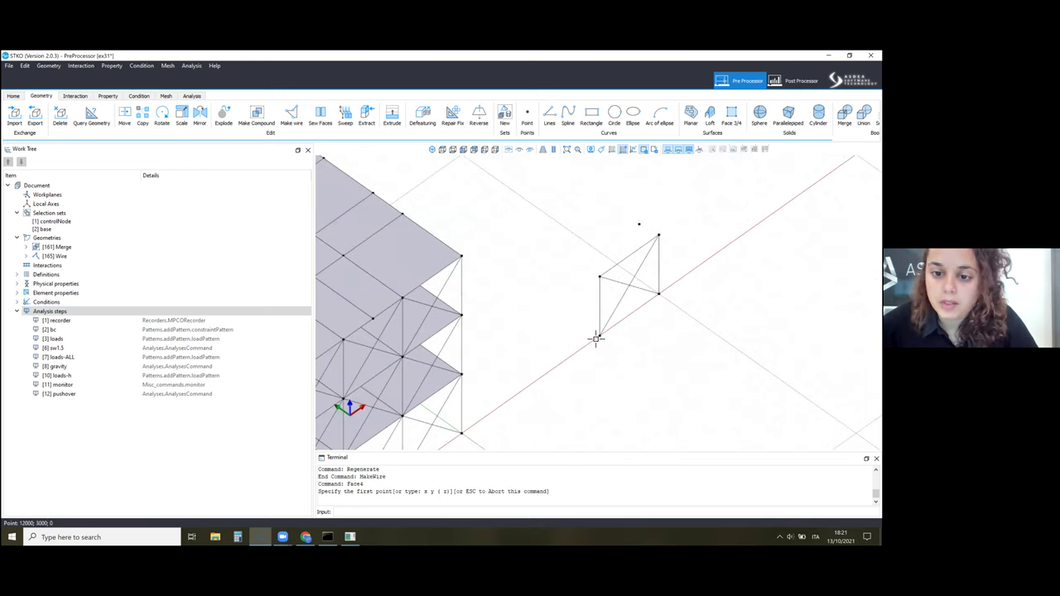
click(555, 285)
click(660, 290)
click(662, 294)
click(636, 254)
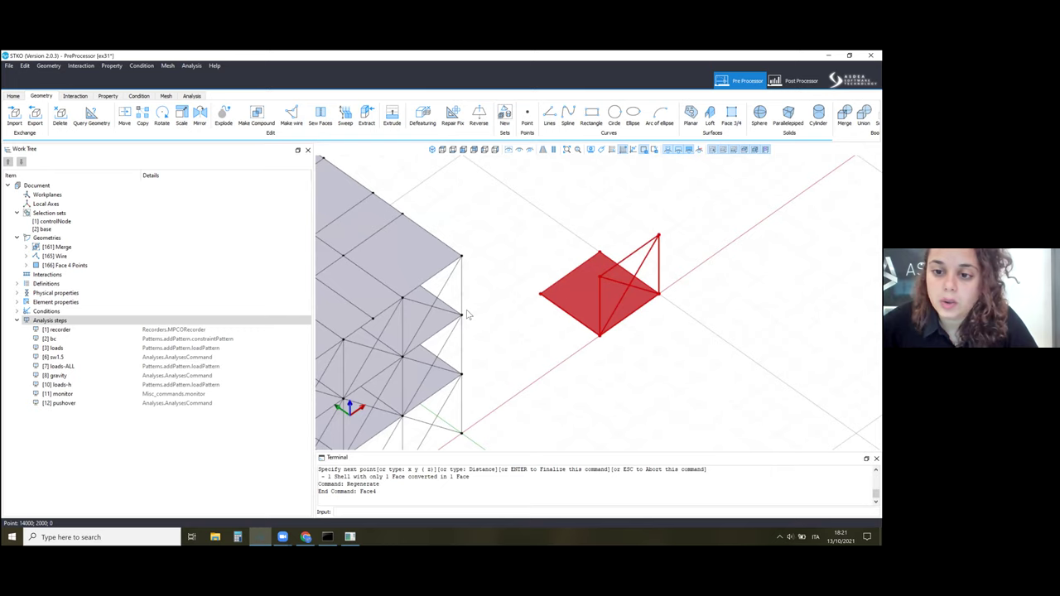
Step: Merge the cross-braced wire and the square face into one geometry
key(m)
scroll(629, 287, up, 3)
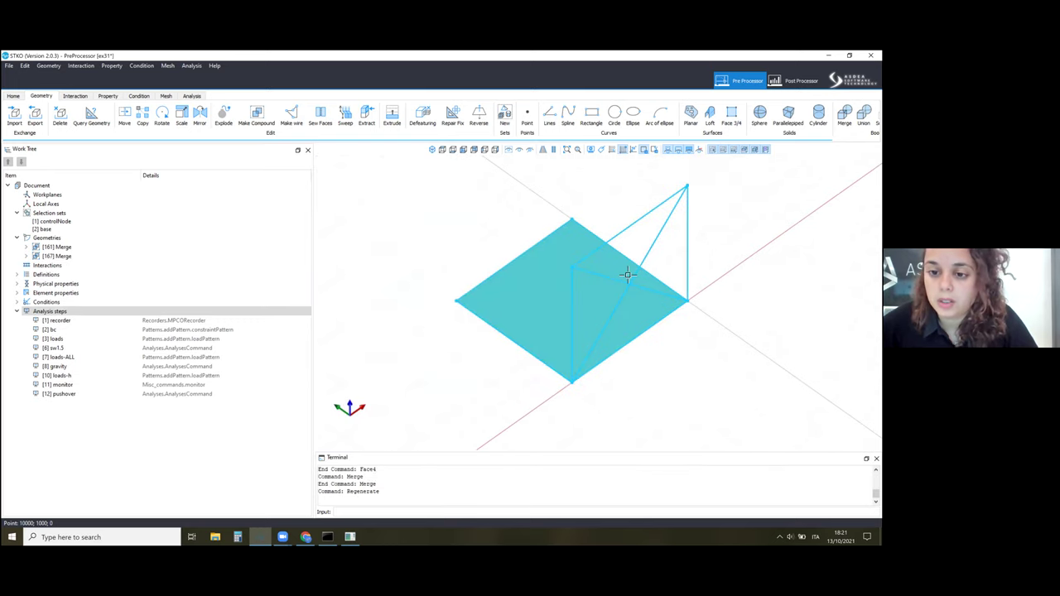
mouse_move(617, 325)
middle_down()
mouse_move(611, 333)
mouse_move(652, 303)
mouse_move(620, 319)
middle_up()
Step: Delete the merged example frame and face beside the building
click(595, 338)
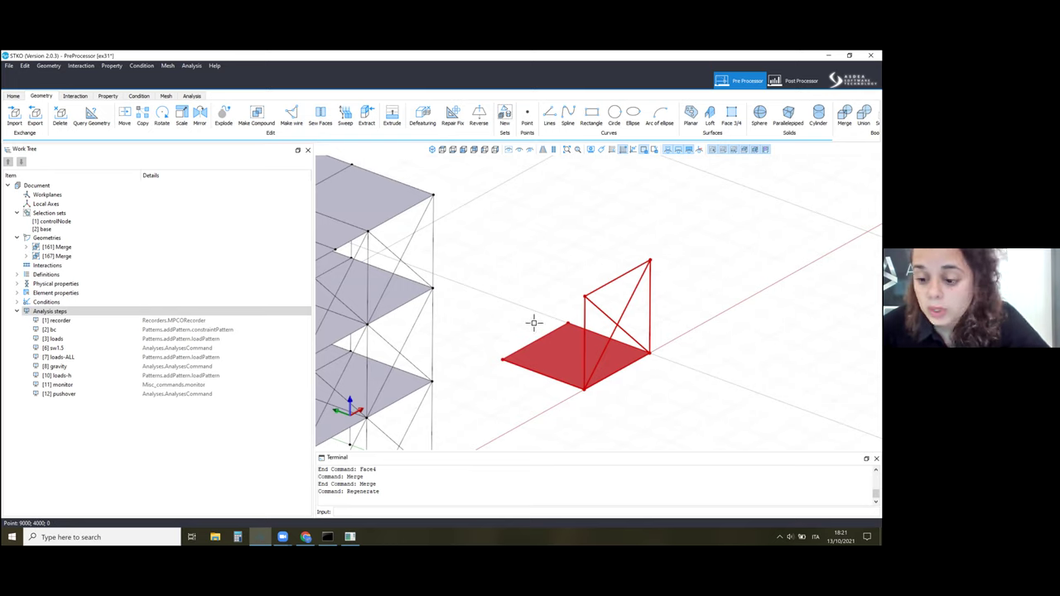
key(Delete)
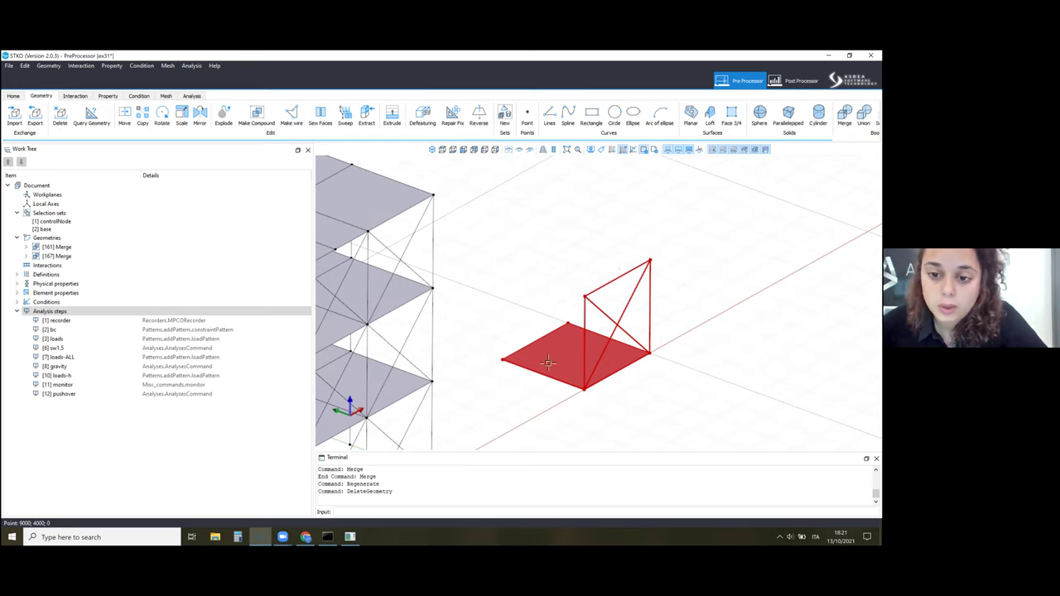
scroll(580, 257, down, 4)
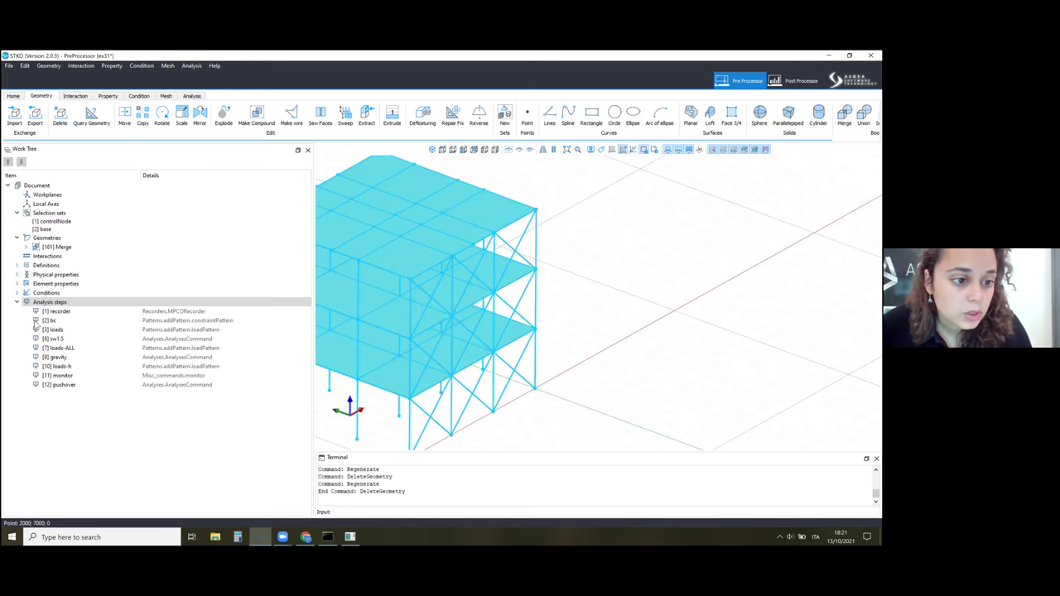
Step: Open the infillMaterial Concrete01 property, review its compressive and crushing strength parameters, and close the editor
click(17, 274)
click(69, 348)
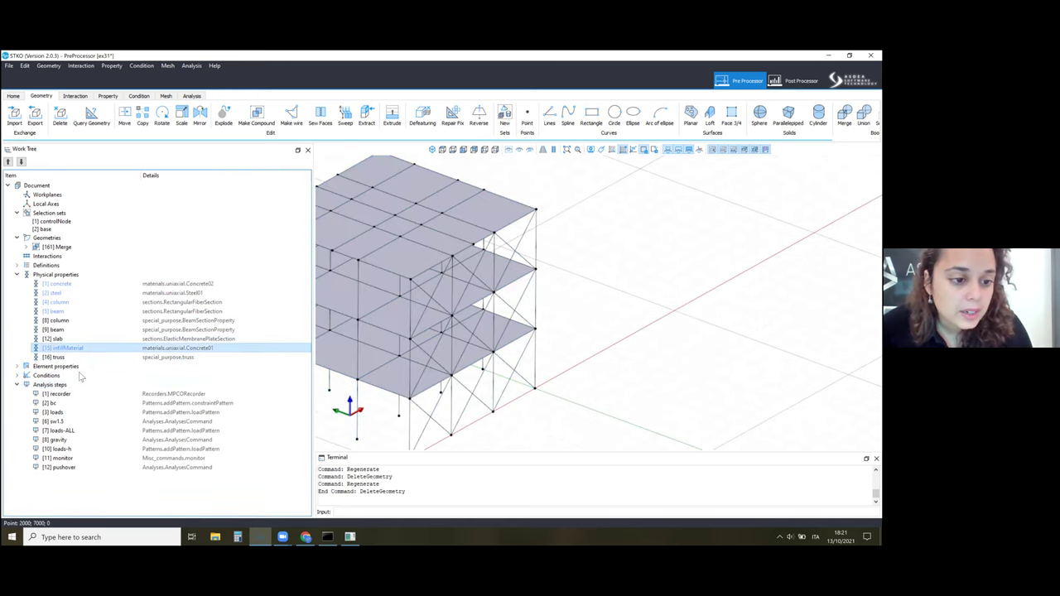
right_click(82, 349)
click(87, 376)
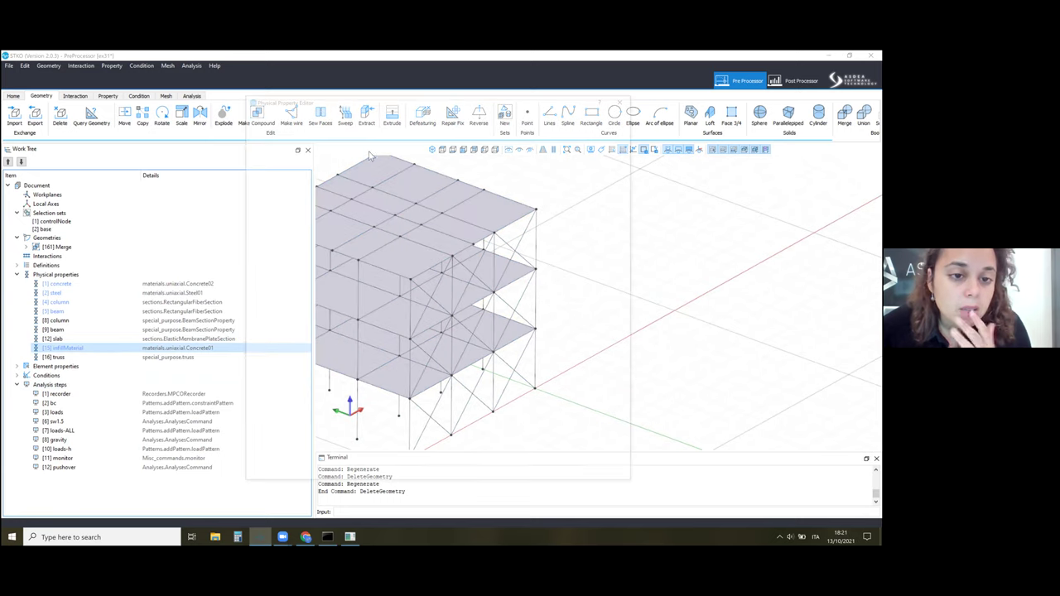
click(284, 215)
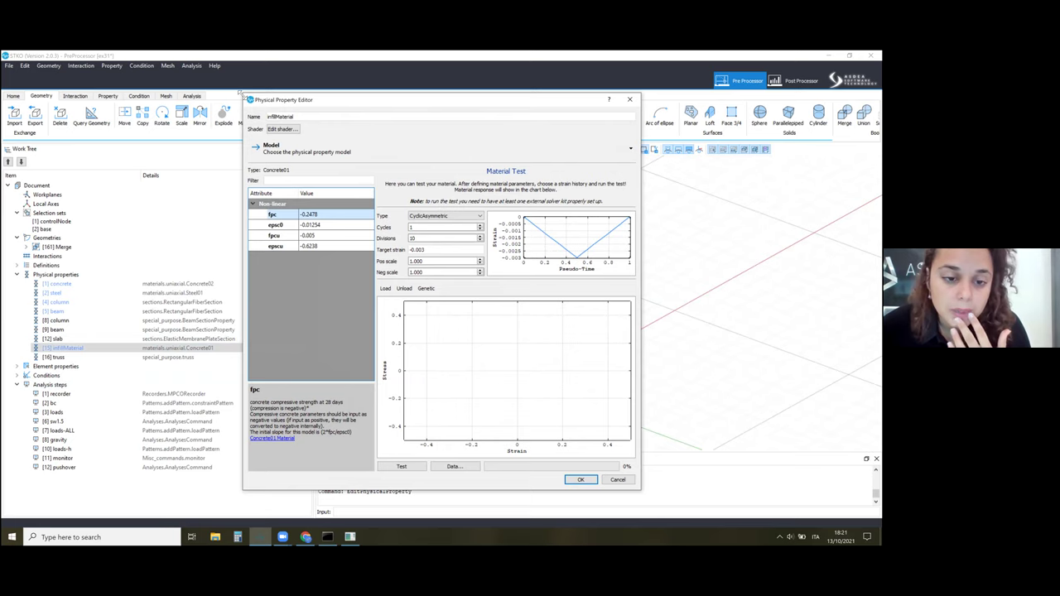
drag(259, 173, 259, 172)
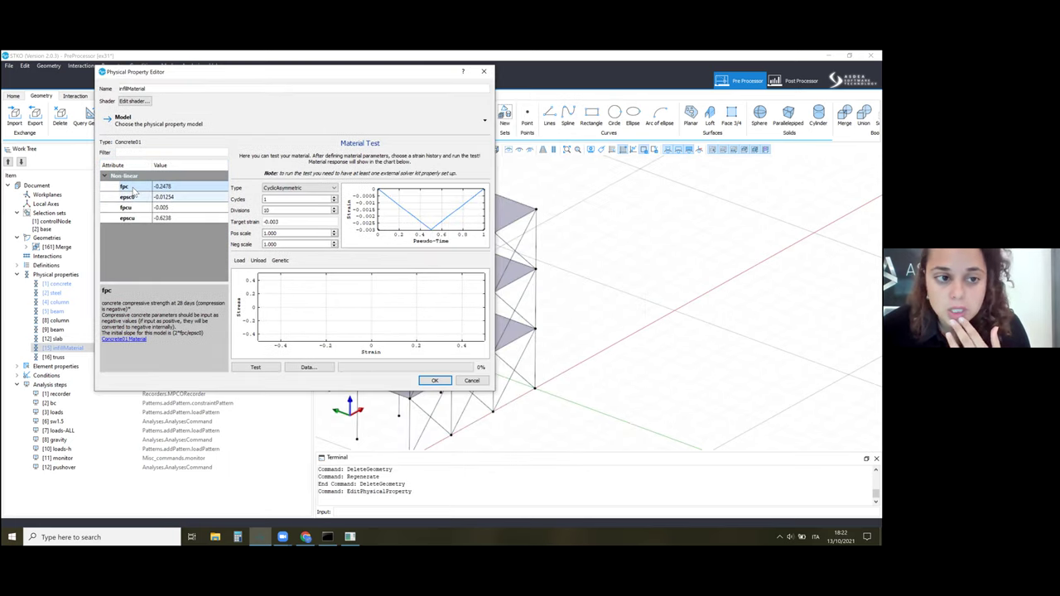
click(139, 208)
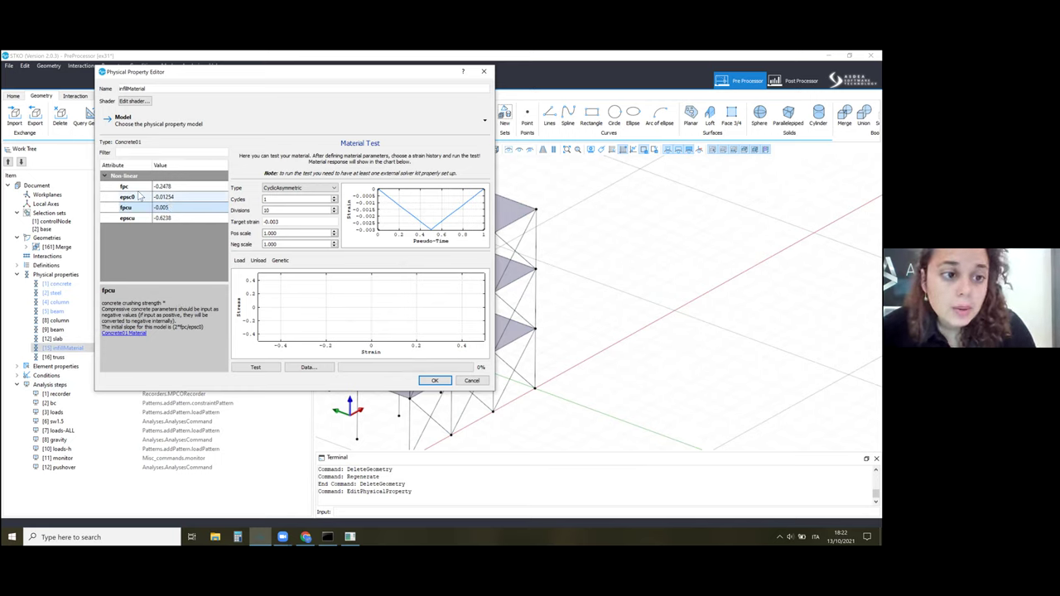
click(435, 381)
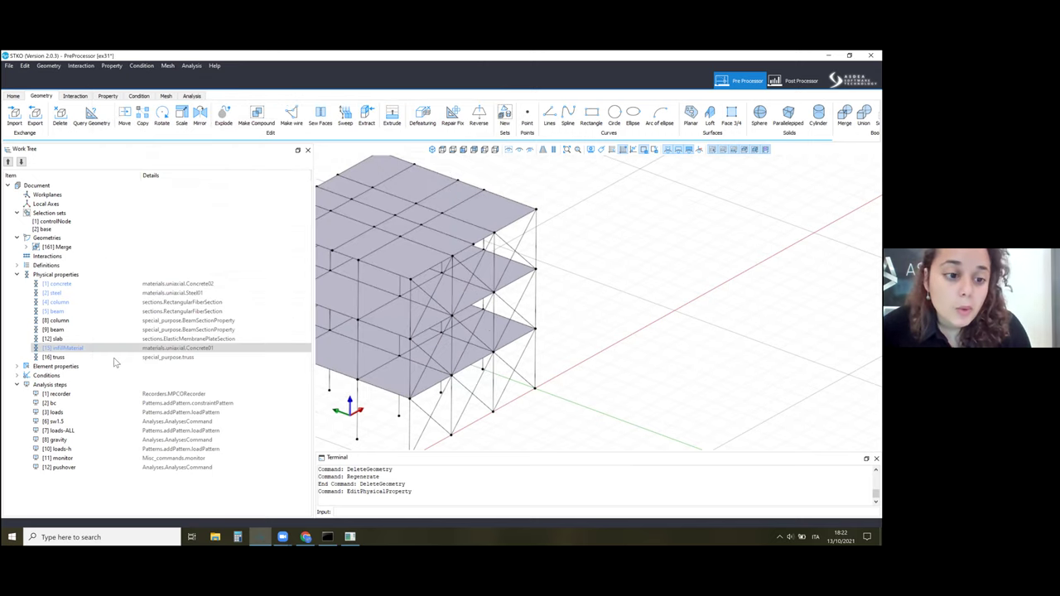
Step: Open the truss physical property for editing and review the dimensions of its elastic section
right_click(115, 358)
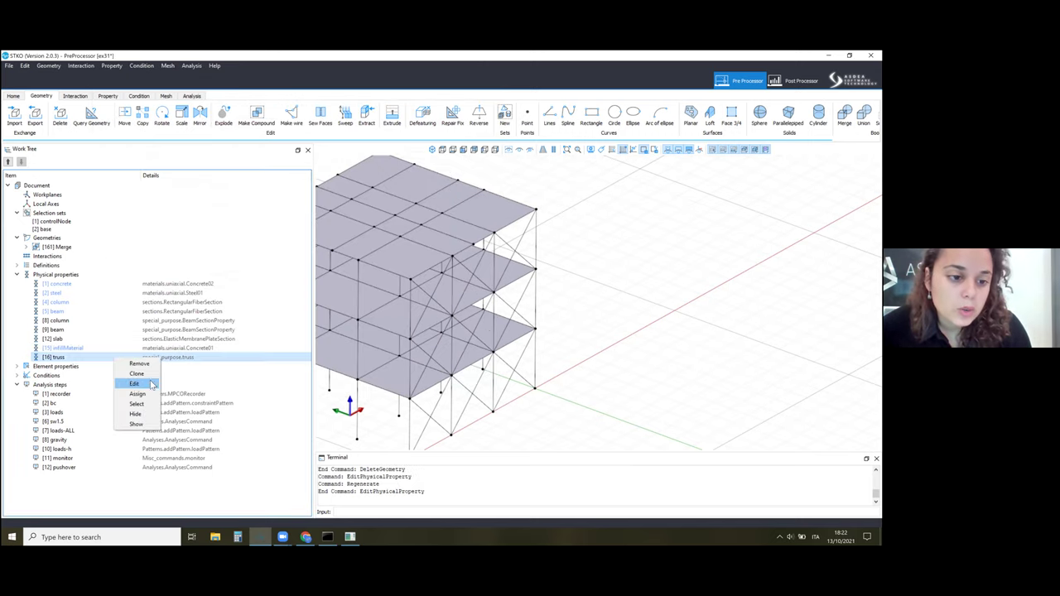
click(137, 383)
click(435, 282)
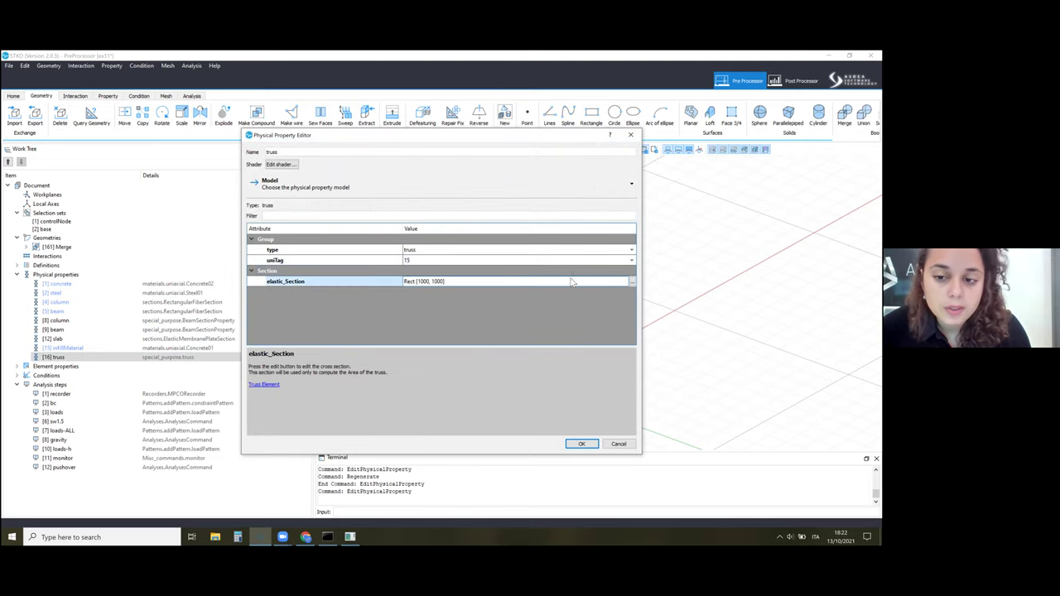
click(633, 283)
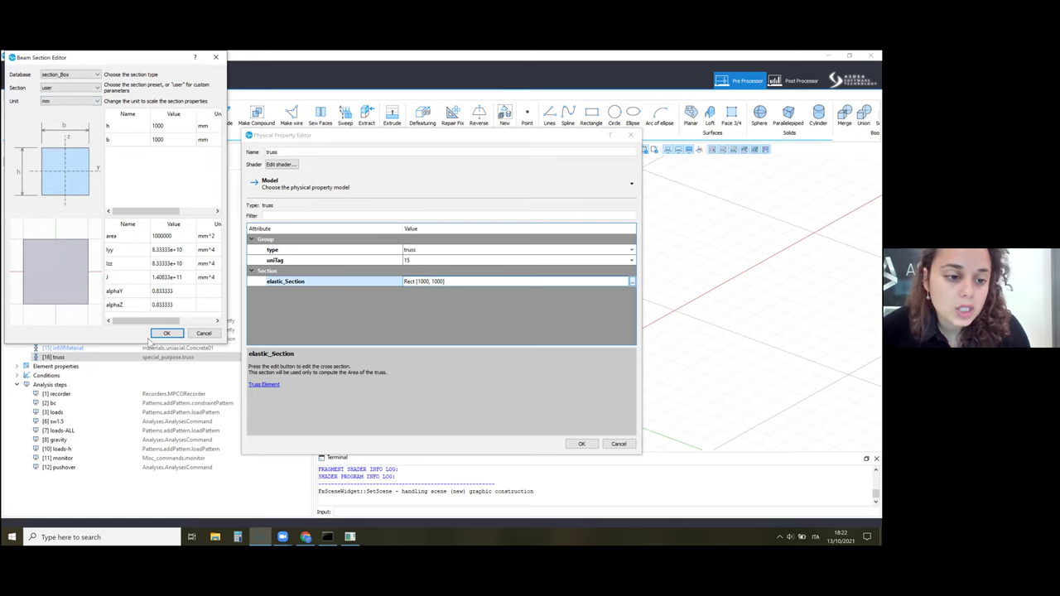
click(165, 334)
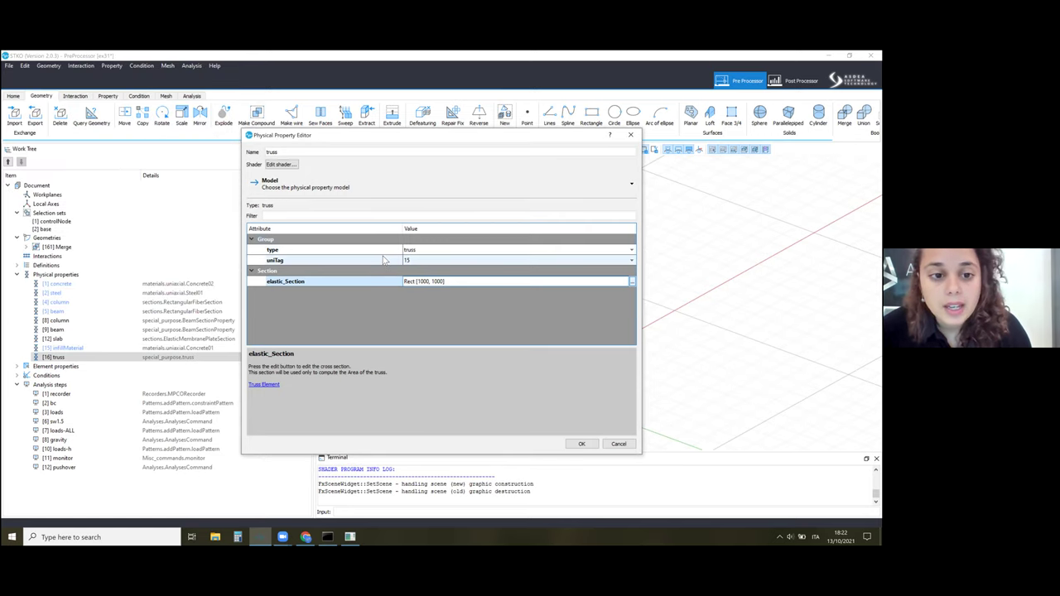
Step: Check the truss property's assigned uniaxial material and element type, and close the property editor
click(436, 260)
click(435, 259)
click(437, 259)
click(434, 258)
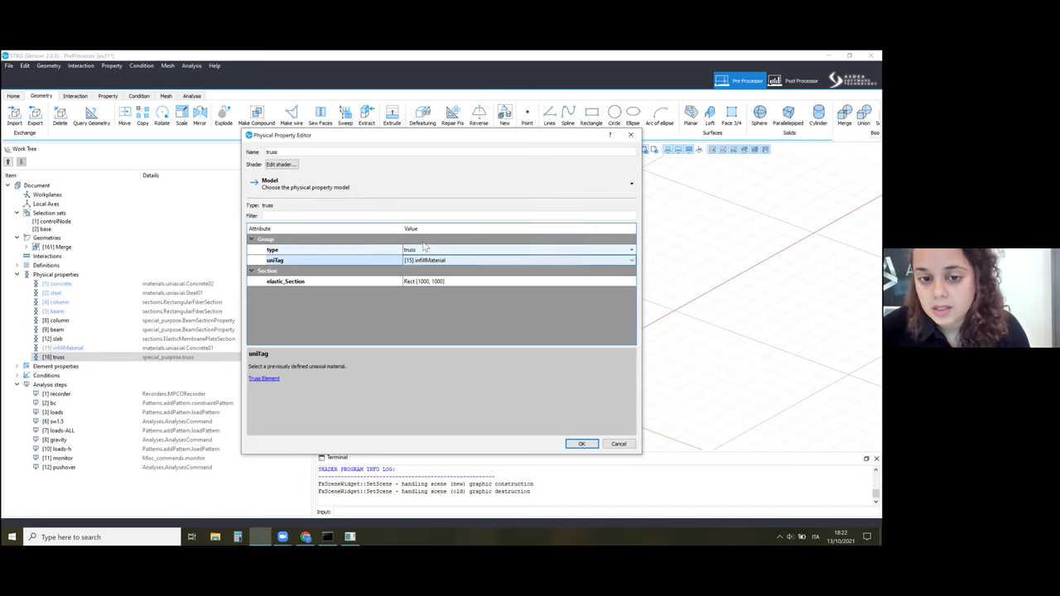
click(422, 250)
click(423, 251)
click(581, 445)
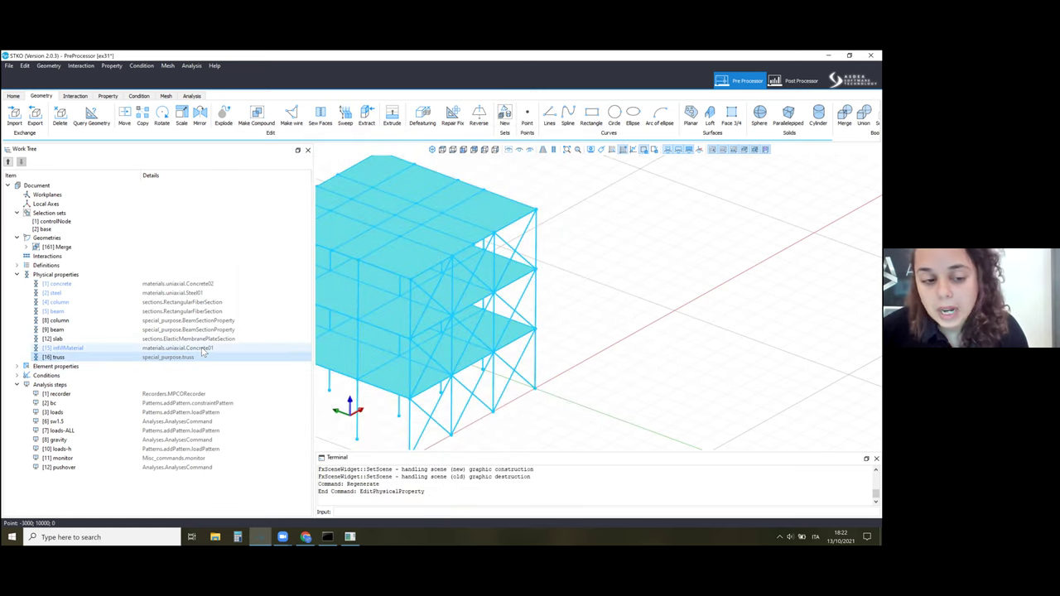
Step: Reopen the truss physical property and switch its type to trussSection to check which sections can be assigned
right_click(218, 355)
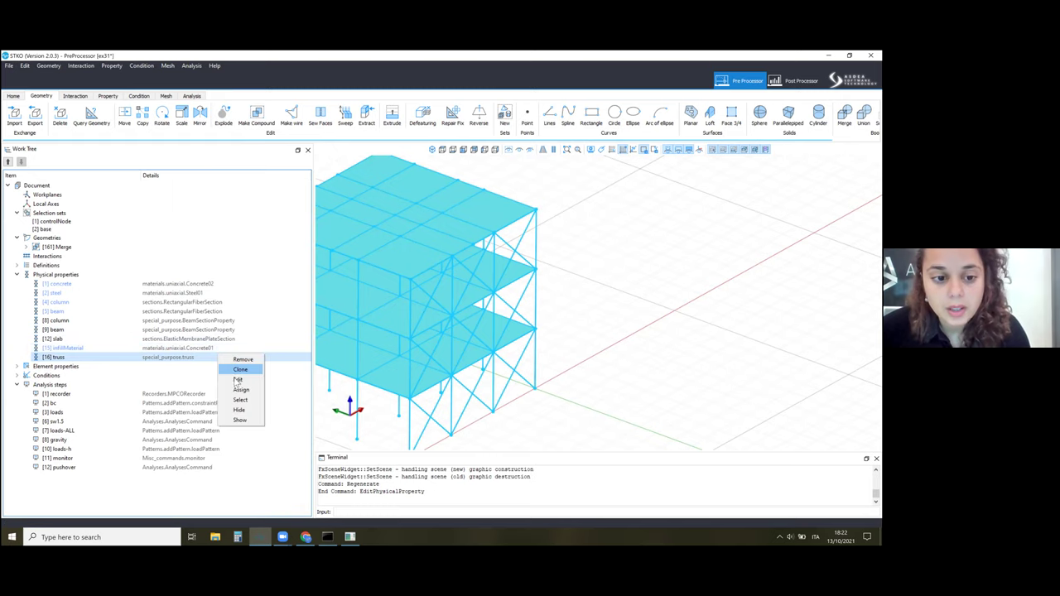
key(Return)
click(447, 249)
click(464, 250)
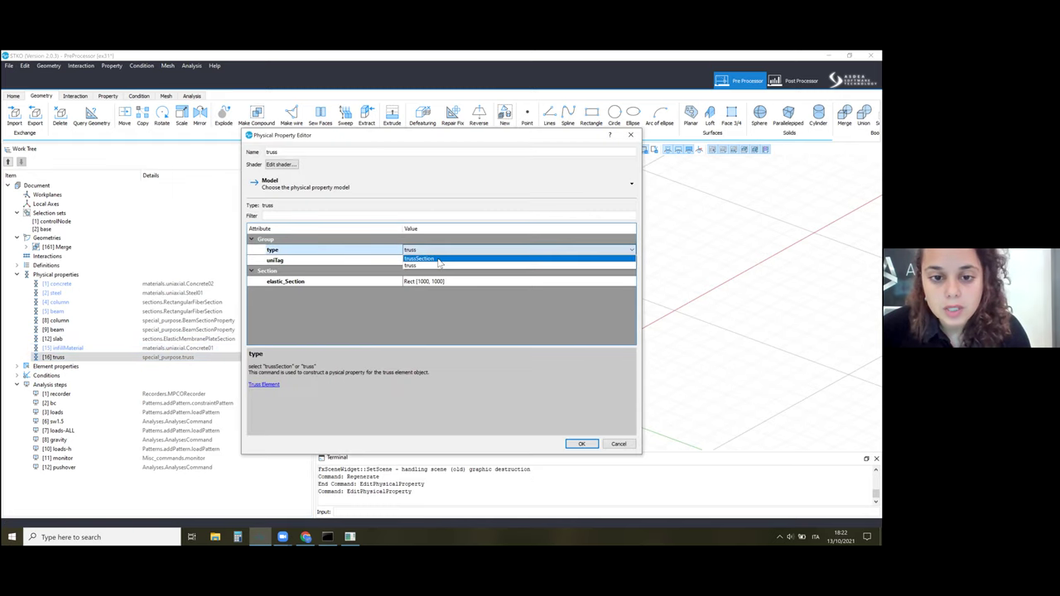
click(431, 266)
click(430, 262)
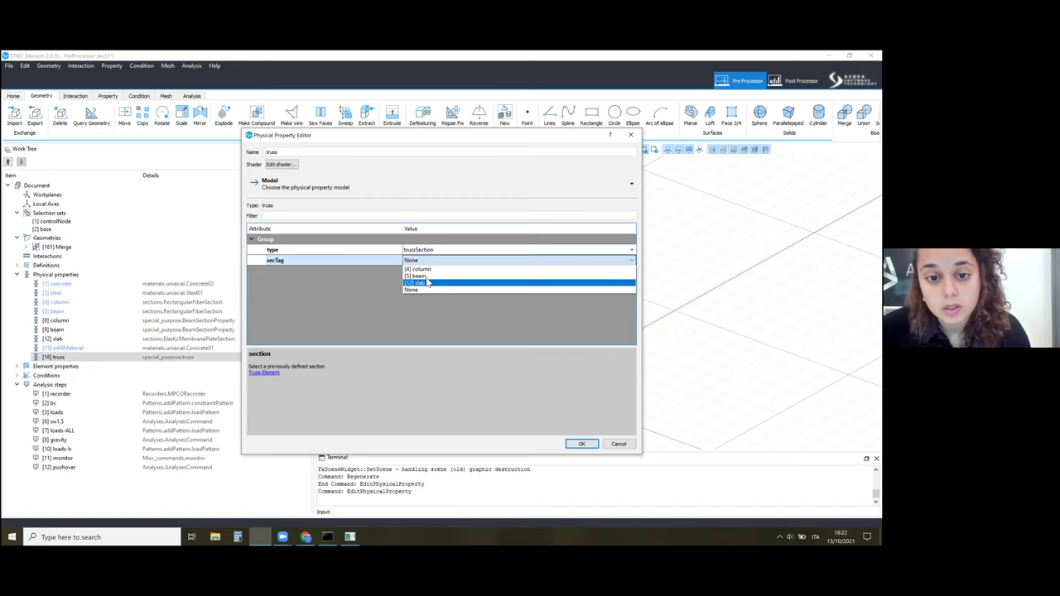
click(414, 289)
Step: Set the property's type back to truss and assign material 15 as its uniTag
click(418, 249)
click(419, 249)
click(417, 265)
click(419, 260)
click(420, 267)
Step: Review the truss property's elastic section dimensions and area, and close the section and property editors
click(441, 281)
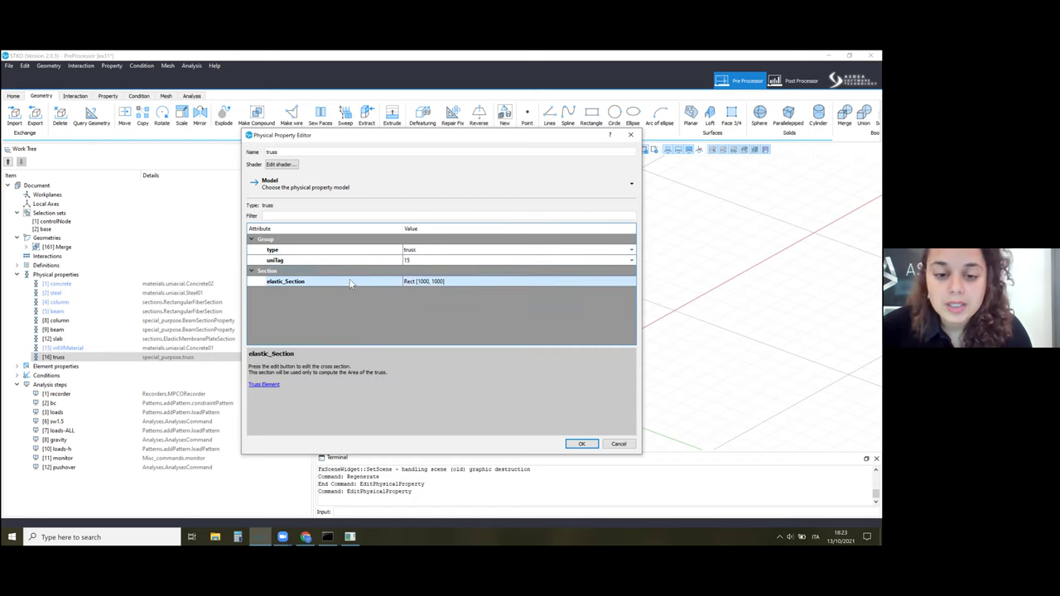
click(454, 281)
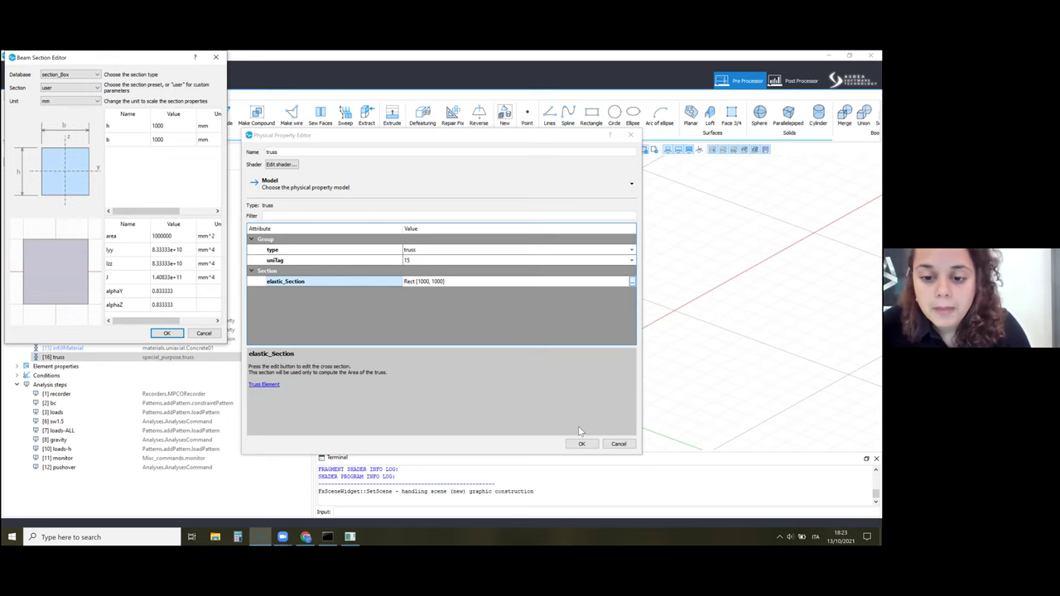
key(Return)
key(Return)
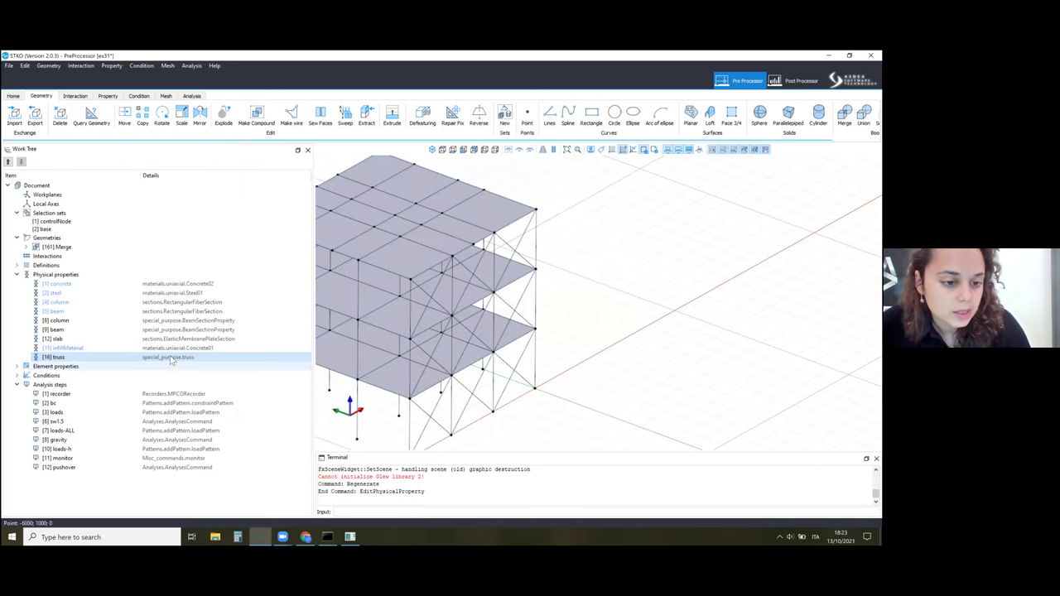
Step: Select all geometry assigned the truss physical property to inspect the diagonal struts, and clear the selection
right_click(169, 357)
click(191, 402)
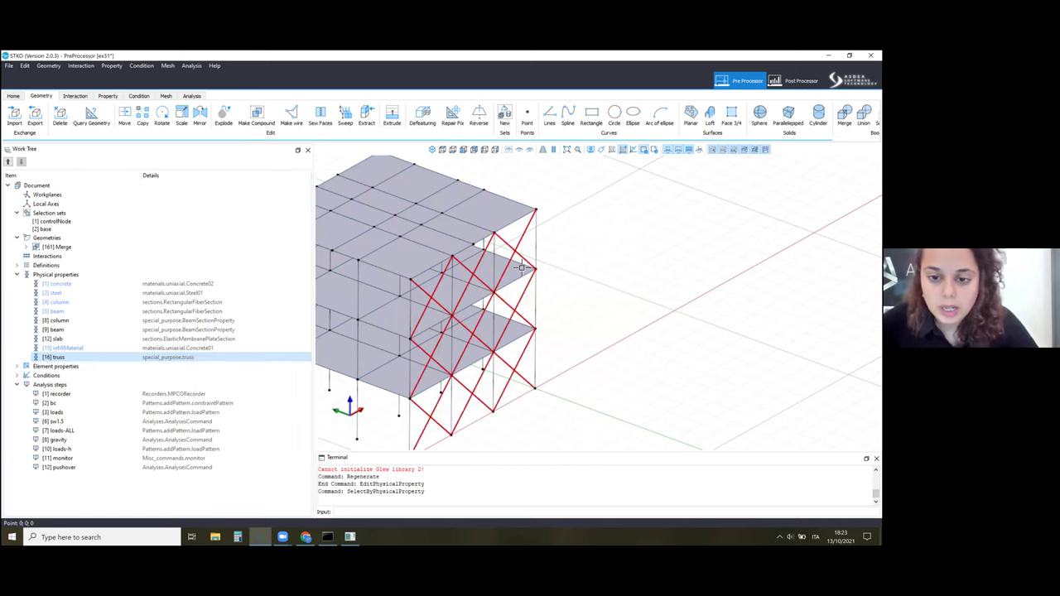
scroll(670, 302, down, 3)
key(Escape)
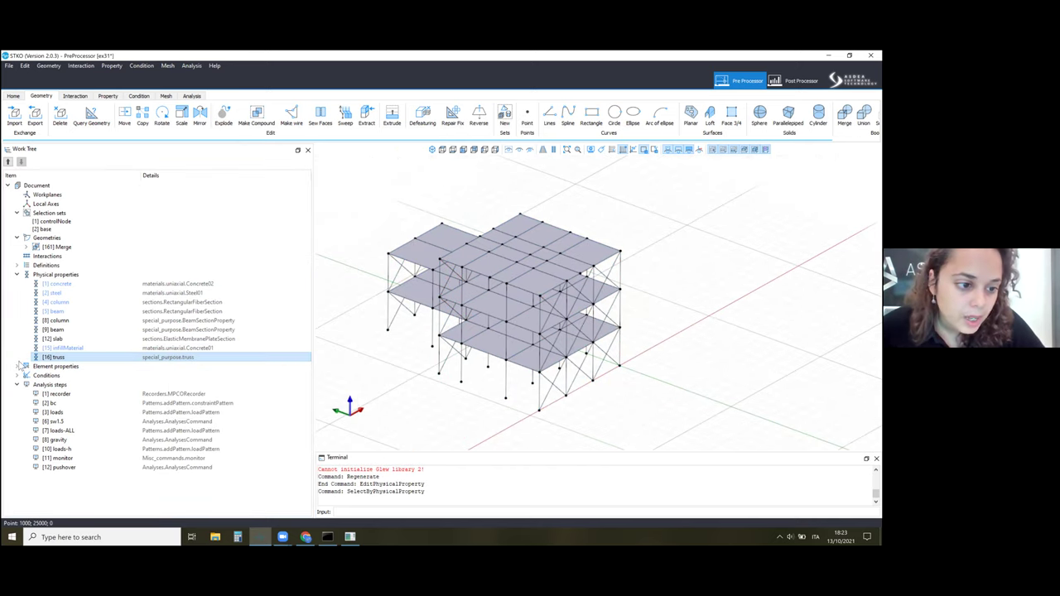
Step: Check which geometry uses the truss element property, and list the model's conditions
click(16, 366)
right_click(72, 393)
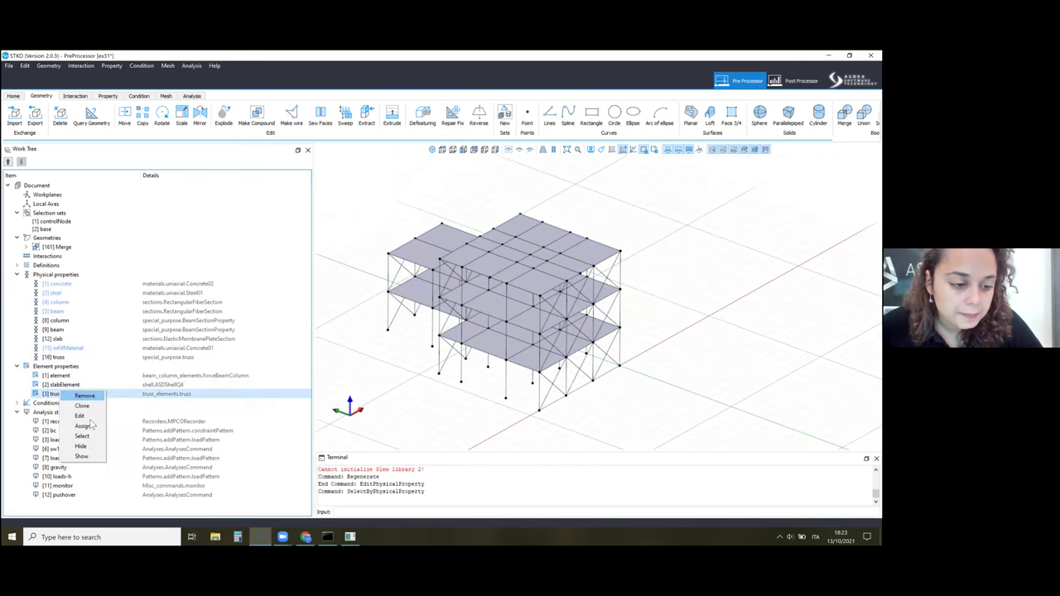
click(82, 435)
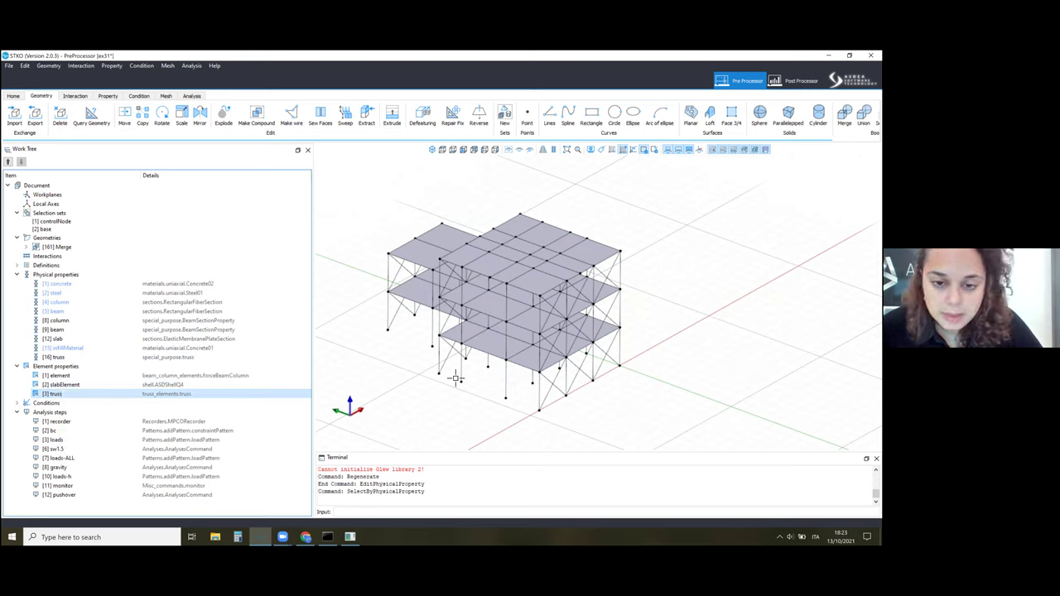
key(Escape)
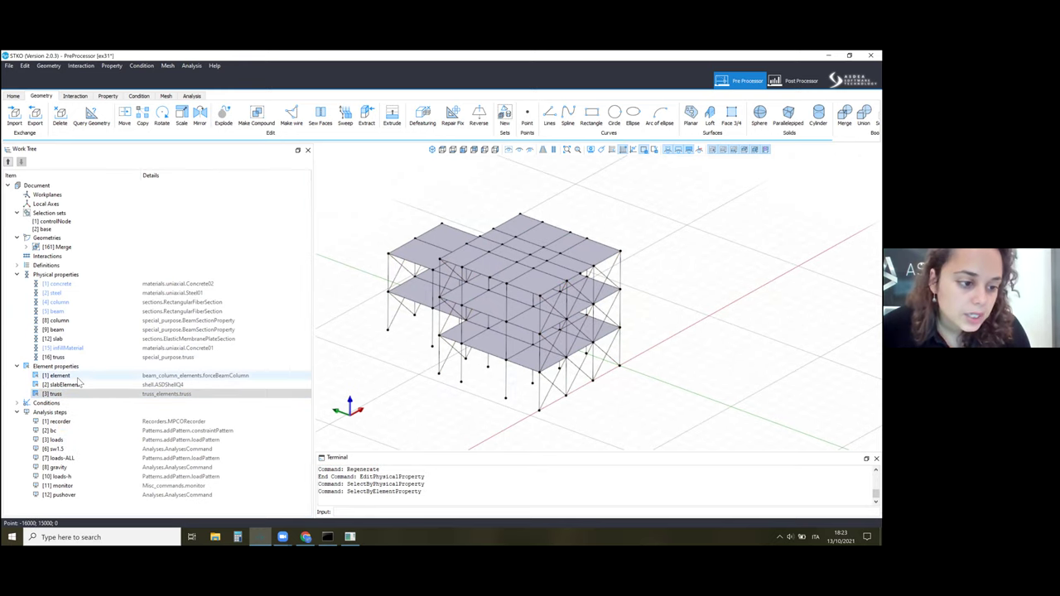
click(17, 404)
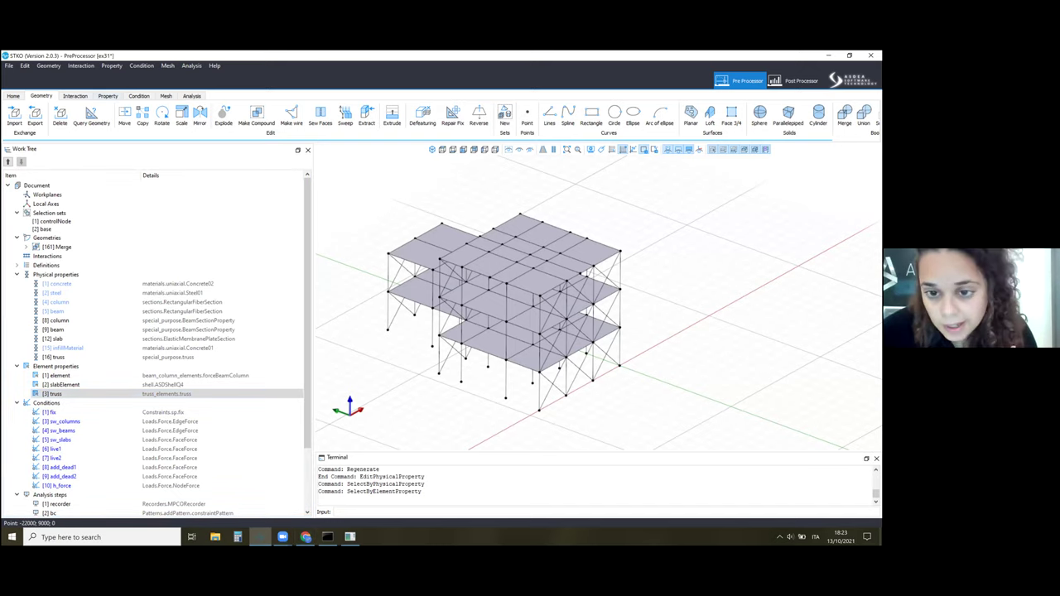
Step: Display the model by physical property, and set the truss property's shader diffuse and specular colors to green
click(107, 95)
middle_drag(627, 196, 593, 222)
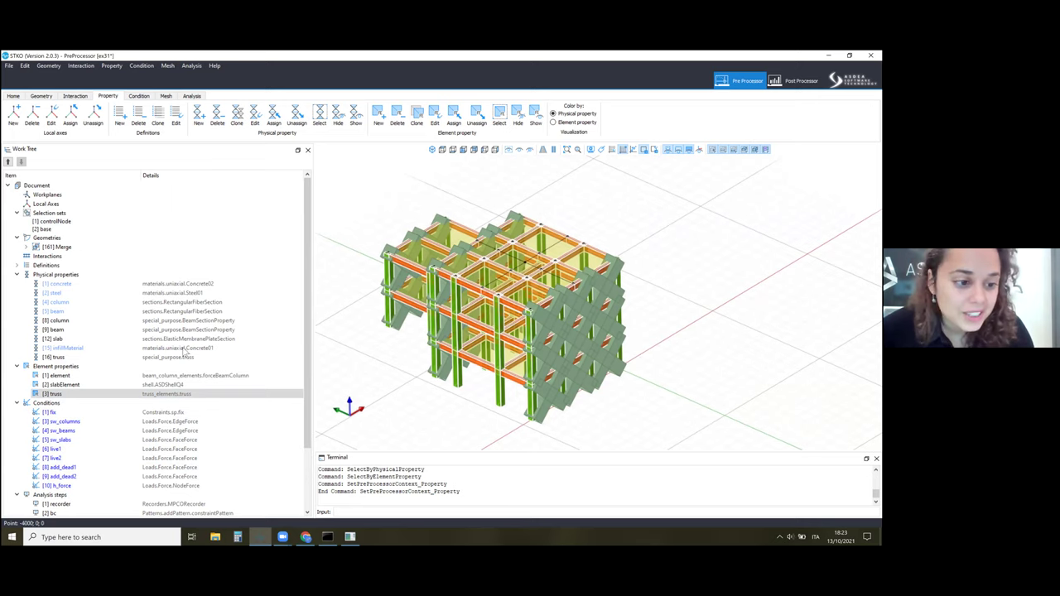
right_click(80, 359)
click(92, 386)
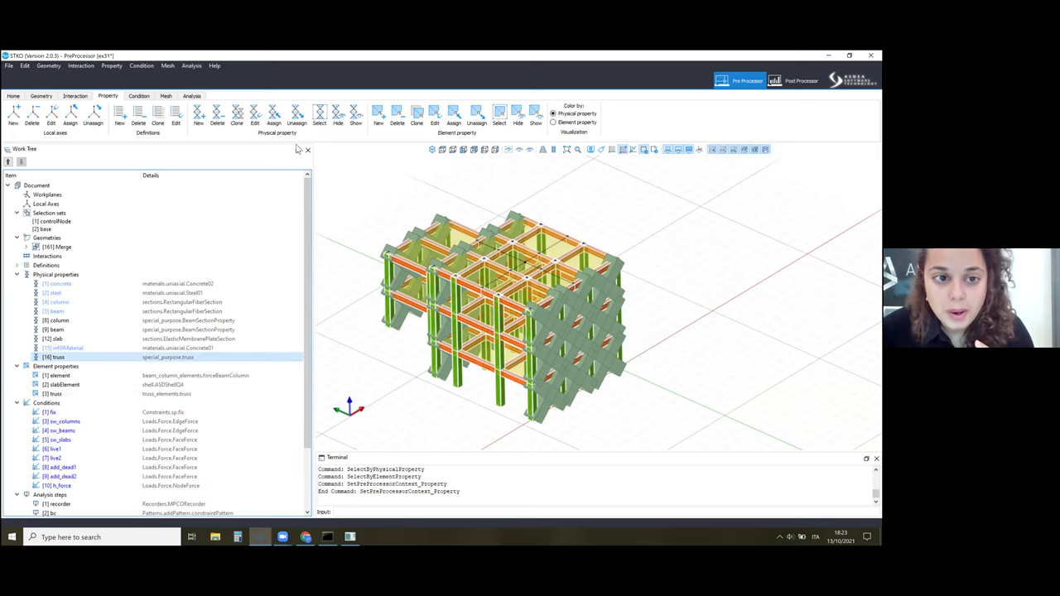
click(380, 199)
click(397, 249)
click(501, 376)
click(398, 205)
click(396, 249)
click(501, 376)
Step: Set the truss shader's transparency to 54 %, its edge color to white and its mesh edge color to dark green
mouse_move(409, 216)
mouse_down()
mouse_move(420, 217)
mouse_move(399, 226)
mouse_up()
click(395, 245)
click(410, 335)
click(501, 377)
click(413, 264)
click(397, 335)
click(493, 378)
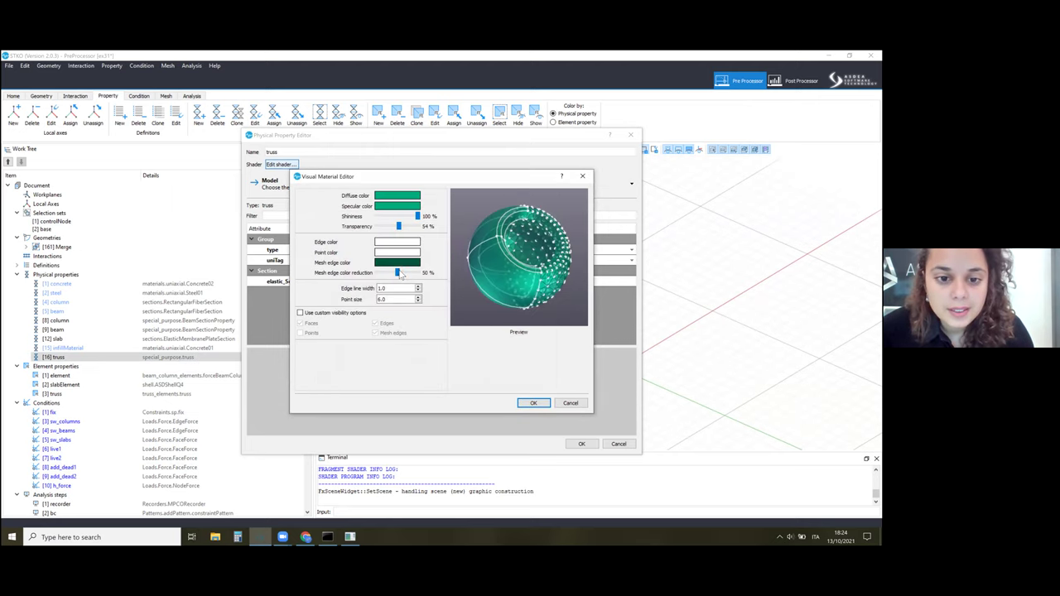
Step: Increase the shader's mesh edge color reduction, toggle the custom visibility options and apply the changes to the truss property
drag(400, 273, 419, 273)
click(300, 312)
click(532, 403)
click(581, 444)
mouse_move(642, 173)
middle_down()
mouse_move(637, 184)
mouse_move(654, 172)
middle_up()
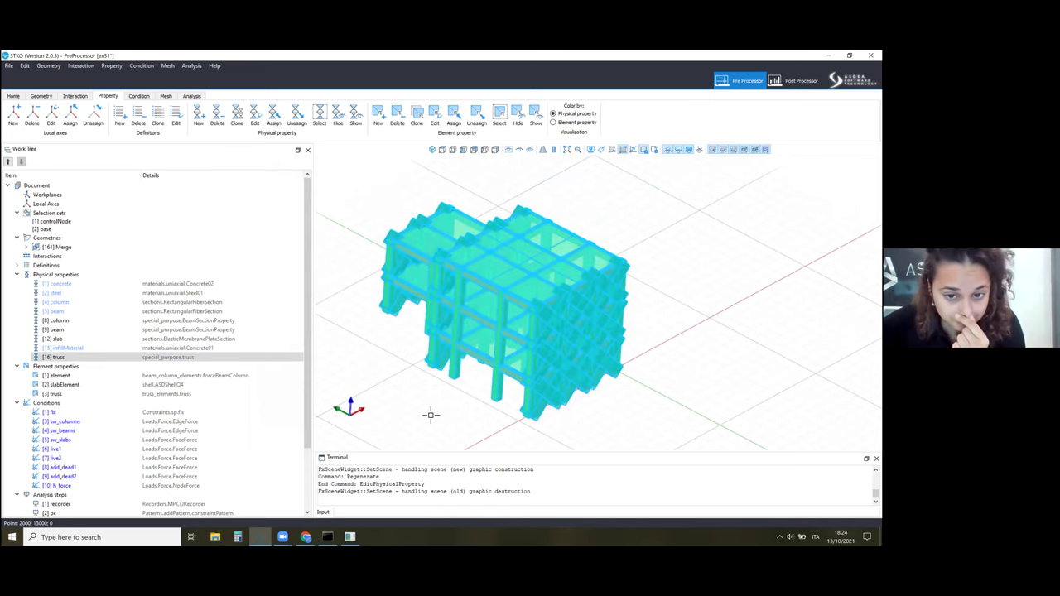
click(455, 417)
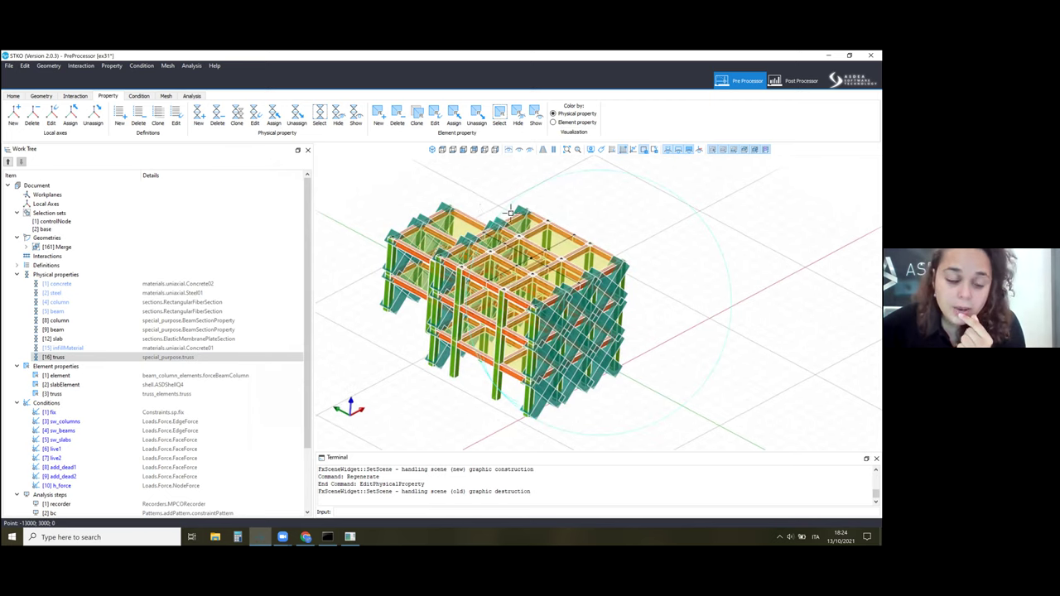
Step: Switch to the Chrome remote desktop session, bring its STKO post-processor forward and display the first plot group
click(305, 536)
drag(470, 129, 477, 159)
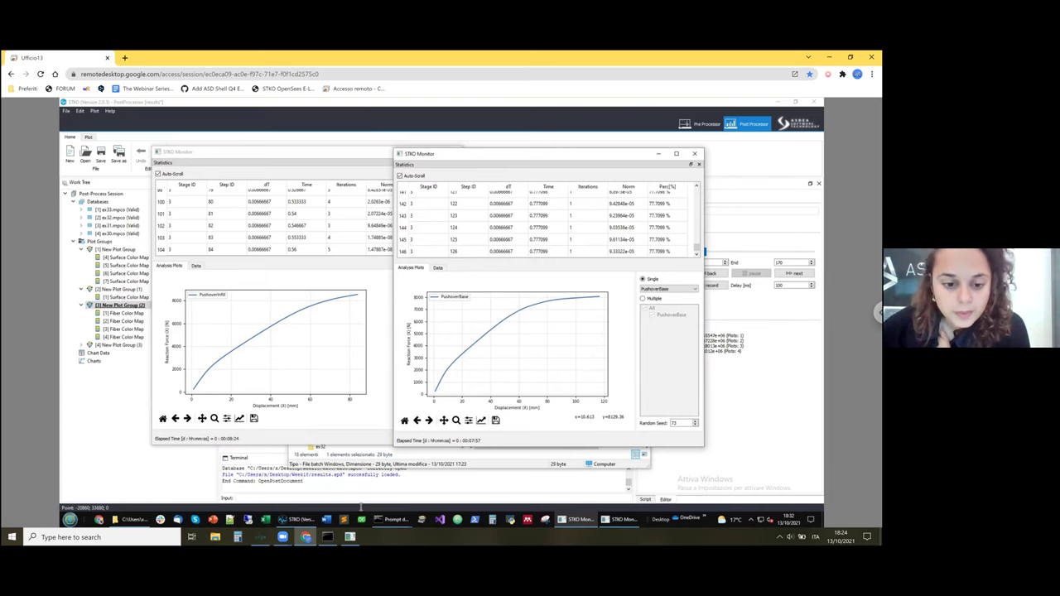
mouse_move(291, 526)
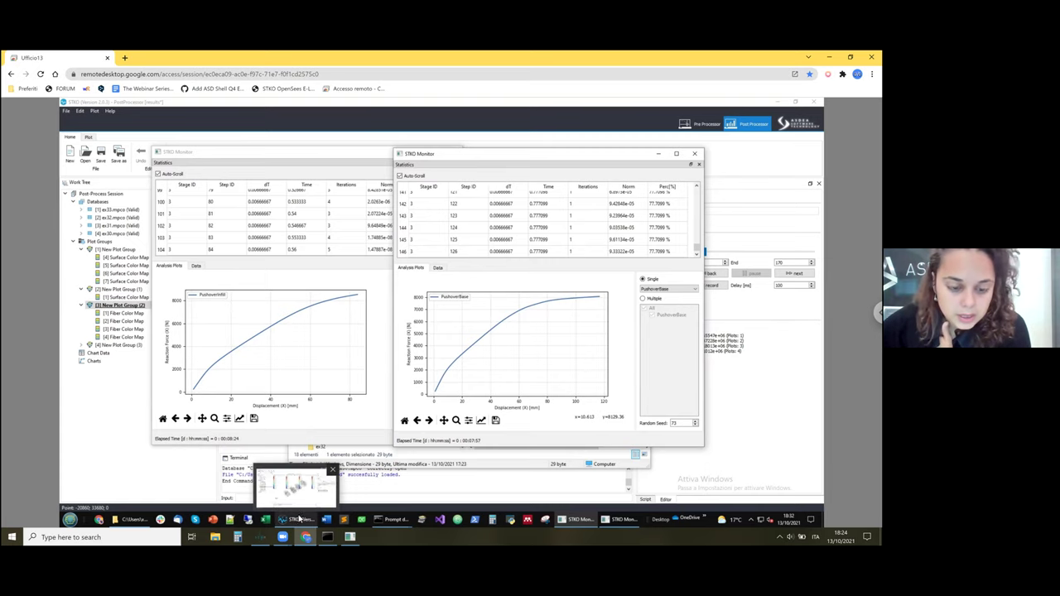
click(298, 520)
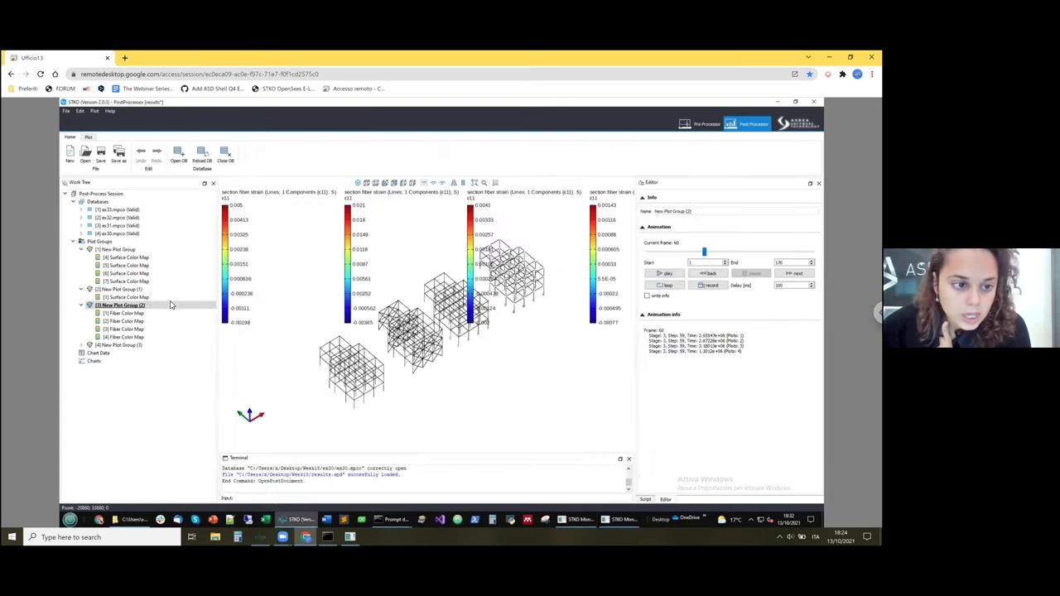
click(154, 249)
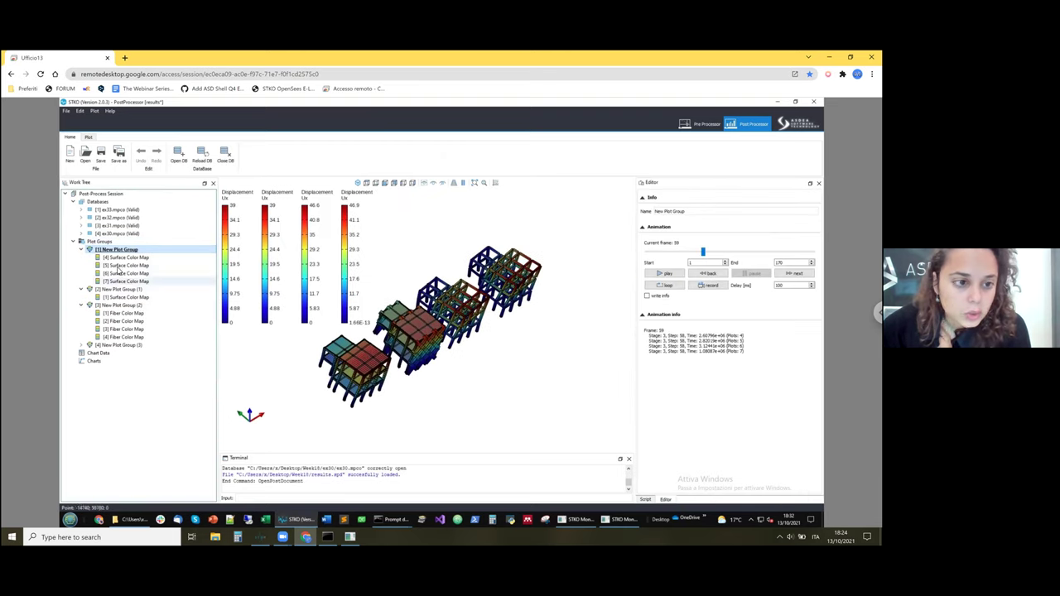
Step: Create a new plot group containing two surface plots
click(88, 137)
click(79, 153)
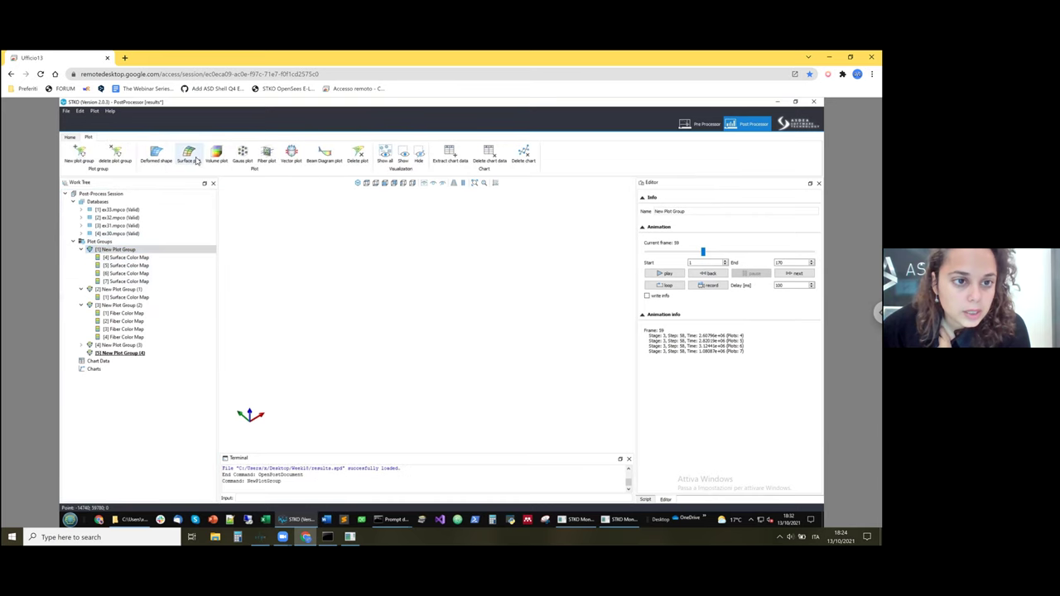
click(188, 163)
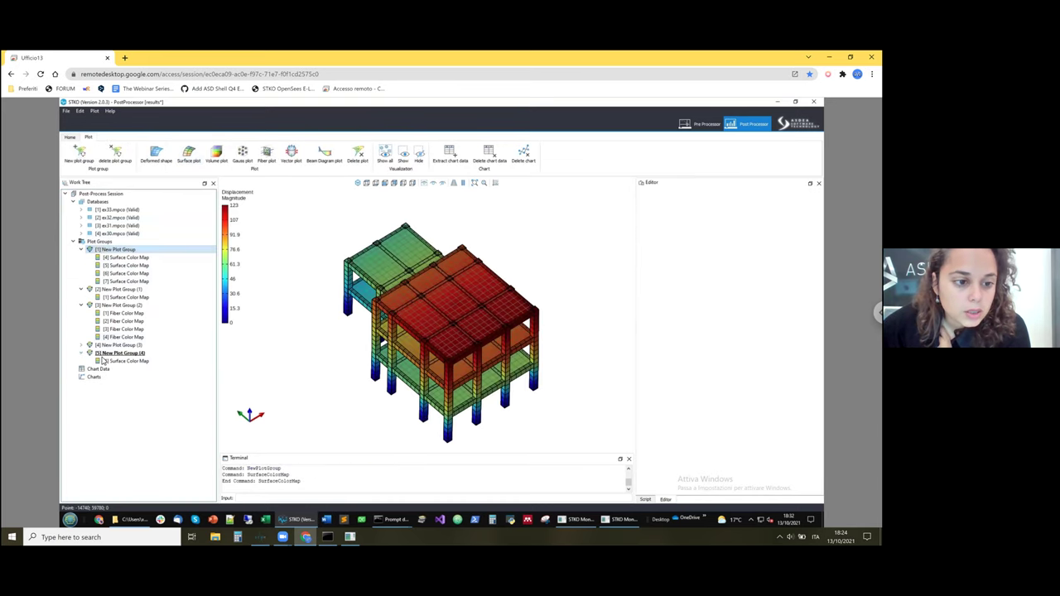
click(185, 163)
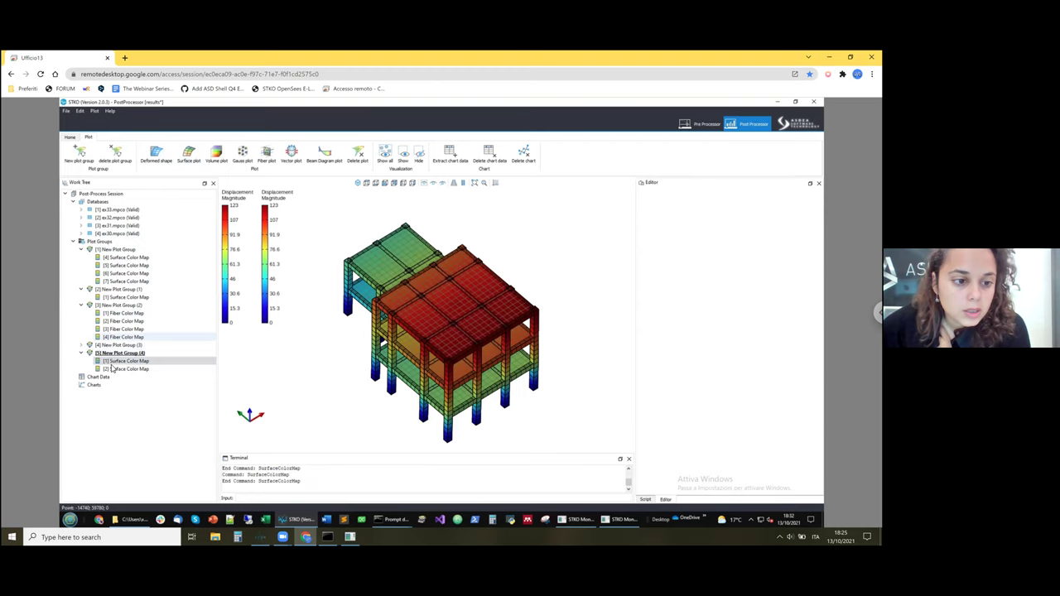
Step: Set the second surface plot's source database to ex31.mpco and frame both buildings in view
click(119, 369)
click(745, 241)
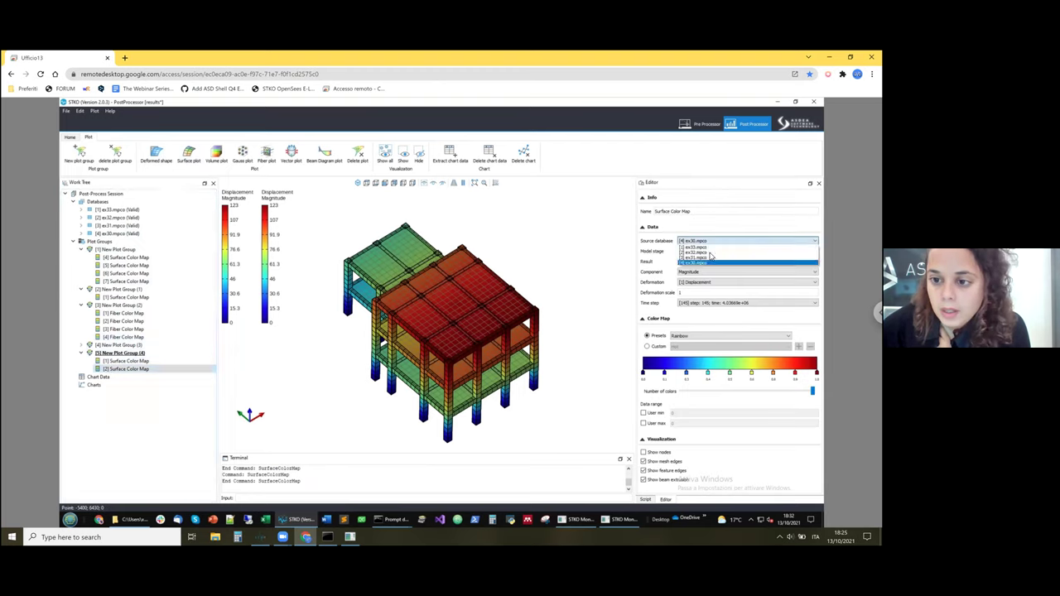
click(696, 258)
scroll(423, 315, down, 3)
middle_drag(507, 297, 480, 287)
scroll(482, 295, up, 2)
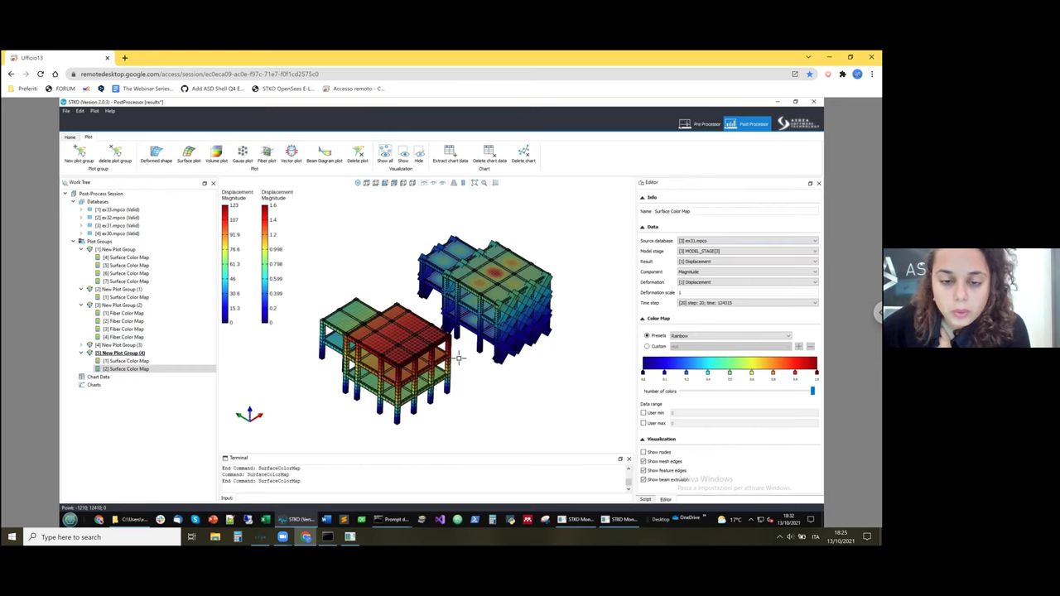
scroll(442, 399, up, 1)
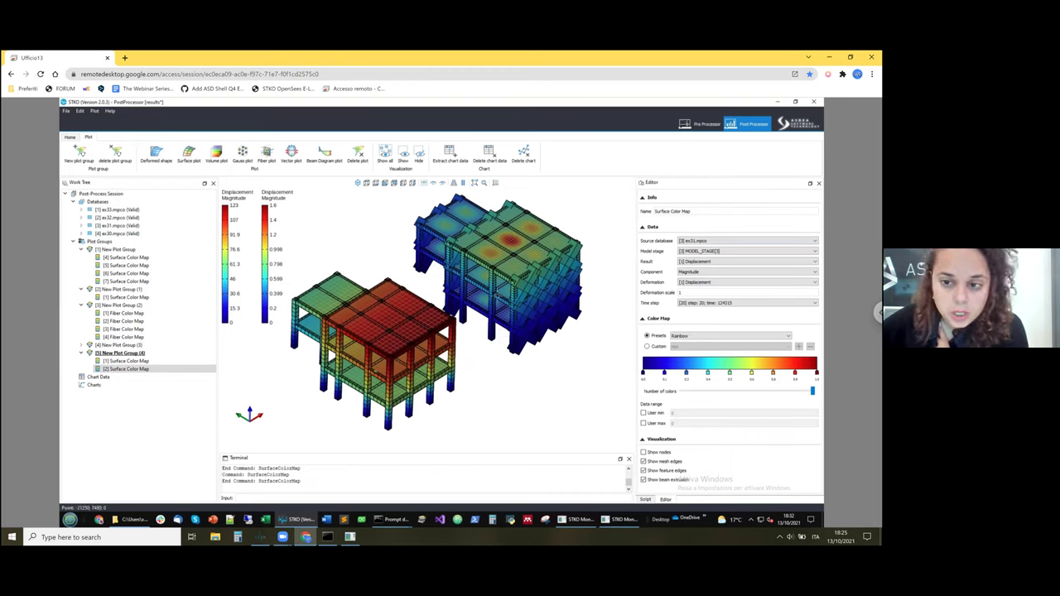
Step: Set the deformation scale of both surface color maps in the new plot group to 10
click(697, 292)
text(0)
key(Return)
click(141, 362)
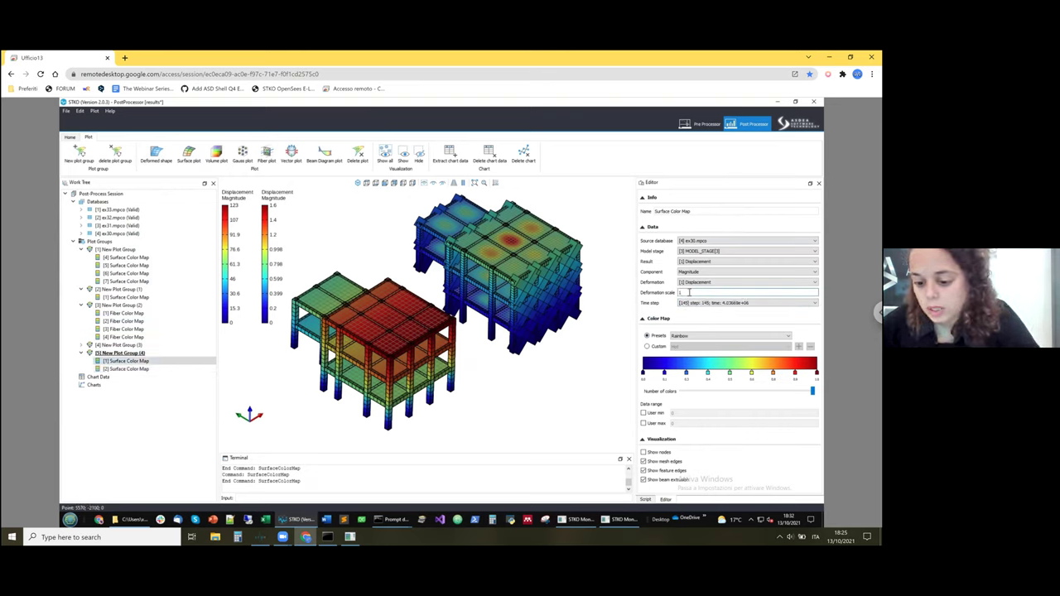
text(0)
key(Return)
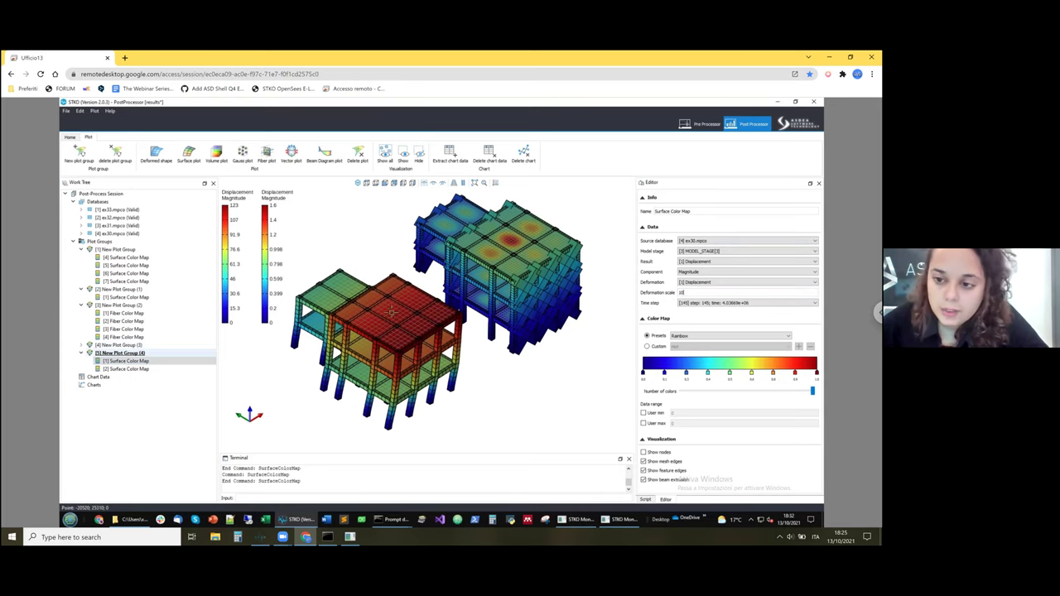
Step: Move the new plot group's animation to frame 30 and compare both buildings' displacements, including in plan view
click(120, 353)
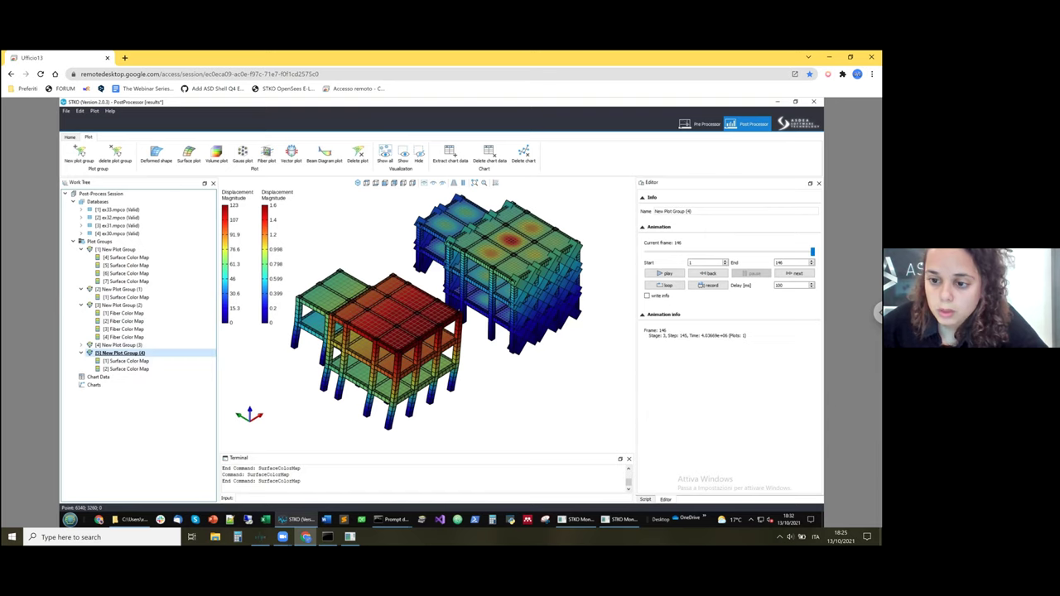
click(678, 256)
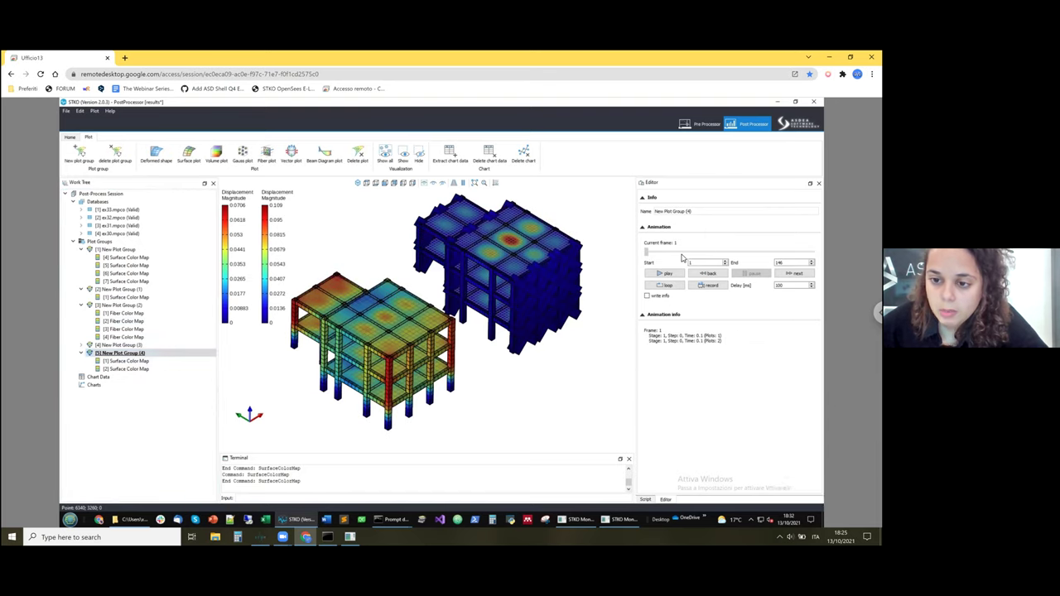
drag(705, 255, 679, 253)
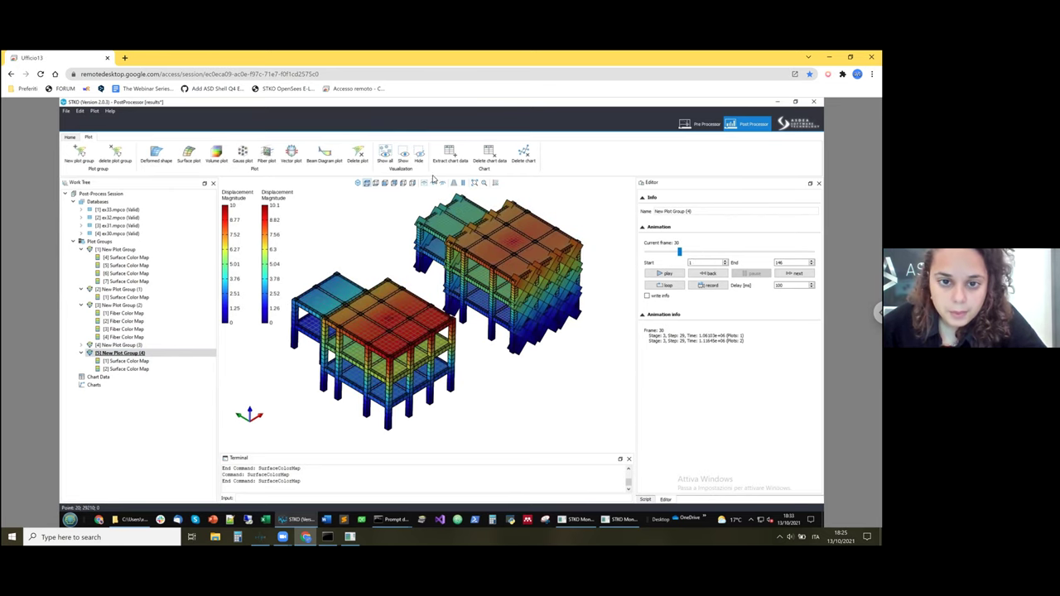
click(464, 183)
scroll(558, 329, down, 4)
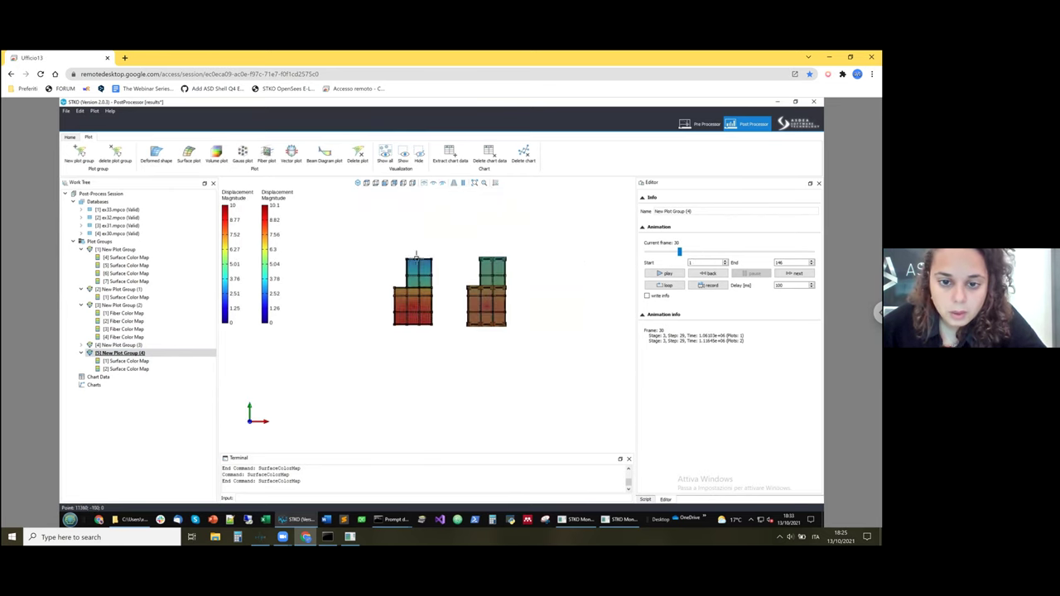
scroll(417, 255, up, 3)
Step: Move the animation to frame 6 and compare the displacements of the two buildings in a 3D view
drag(679, 258, 652, 263)
middle_drag(535, 348, 462, 262)
scroll(470, 275, down, 3)
scroll(458, 257, up, 1)
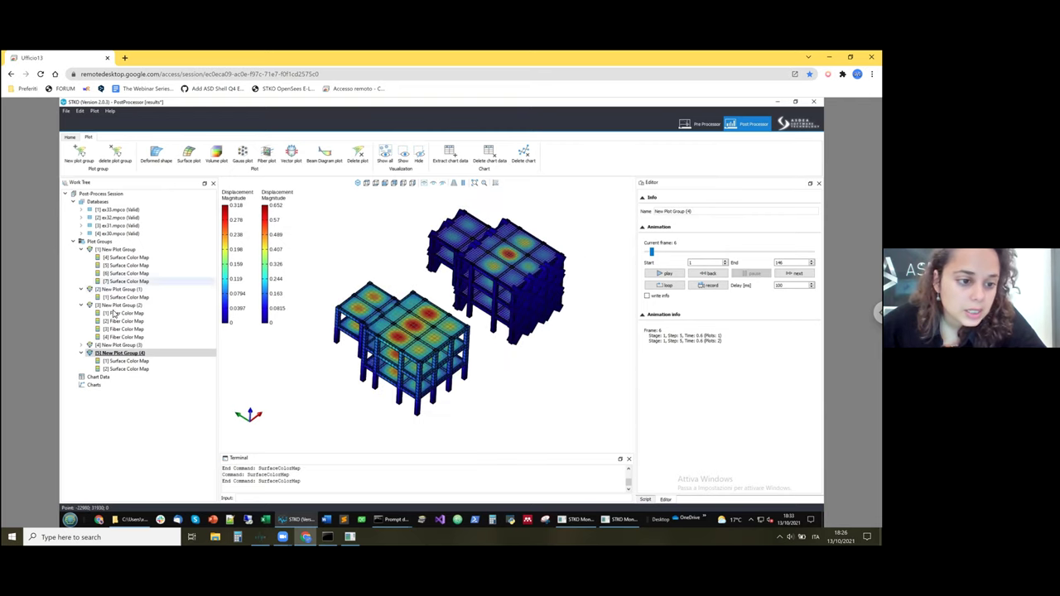
Step: Activate New Plot Group (3) and frame the section-force volume plots of both buildings
click(81, 344)
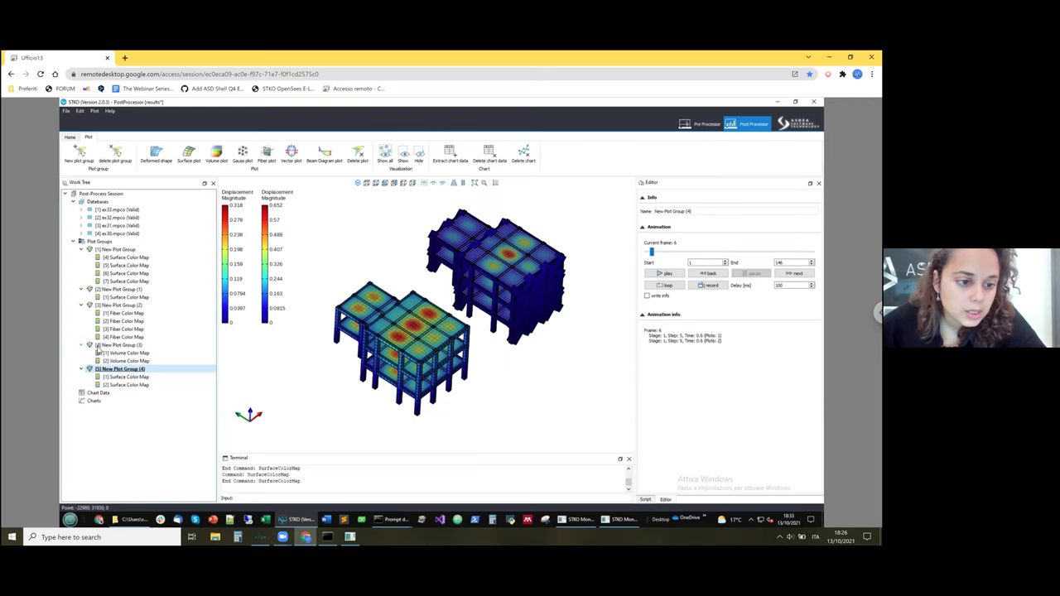
click(120, 306)
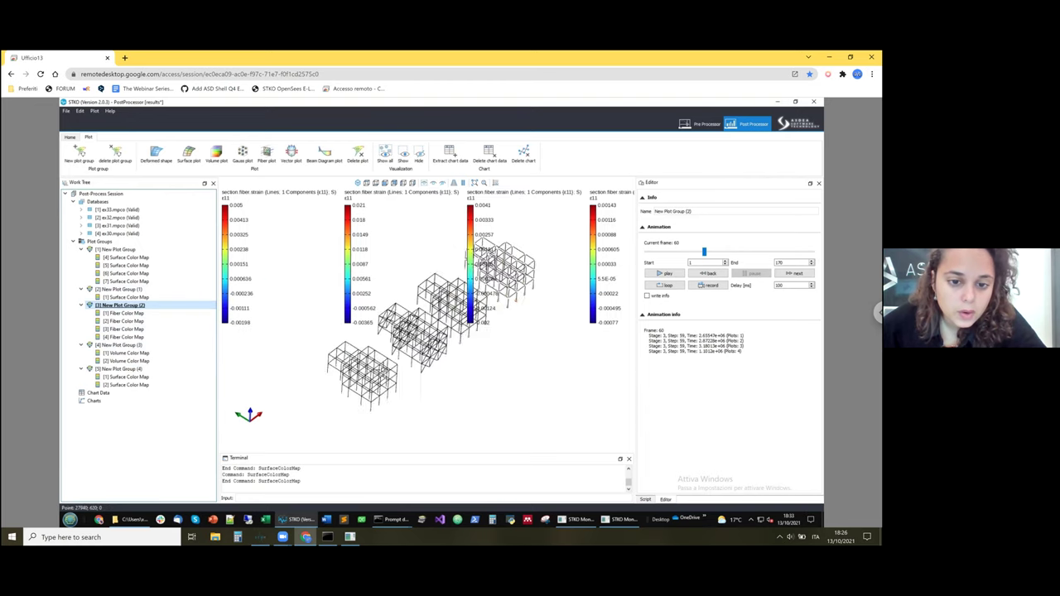
click(119, 344)
scroll(488, 360, down, 2)
middle_drag(489, 360, 503, 326)
scroll(413, 366, up, 2)
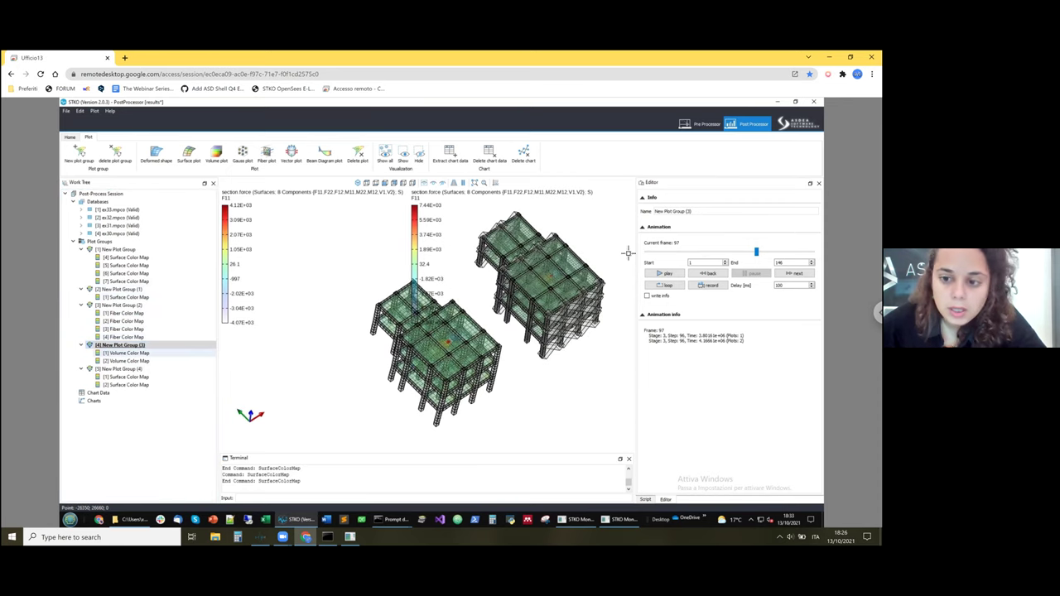
Step: Set the component of the ex30 section-force volume color map to Force Principal Max
click(719, 262)
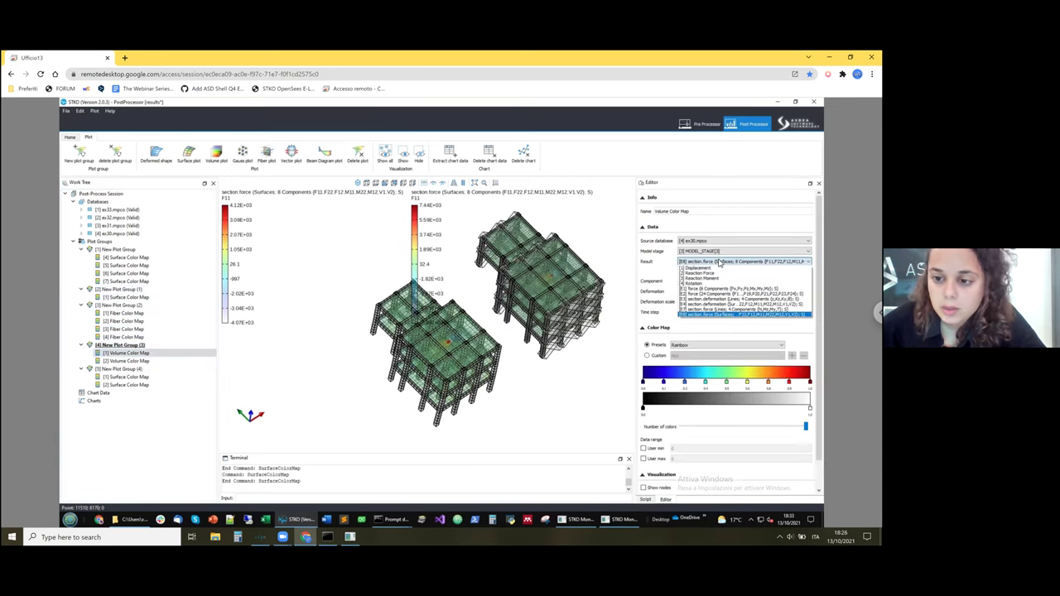
click(720, 262)
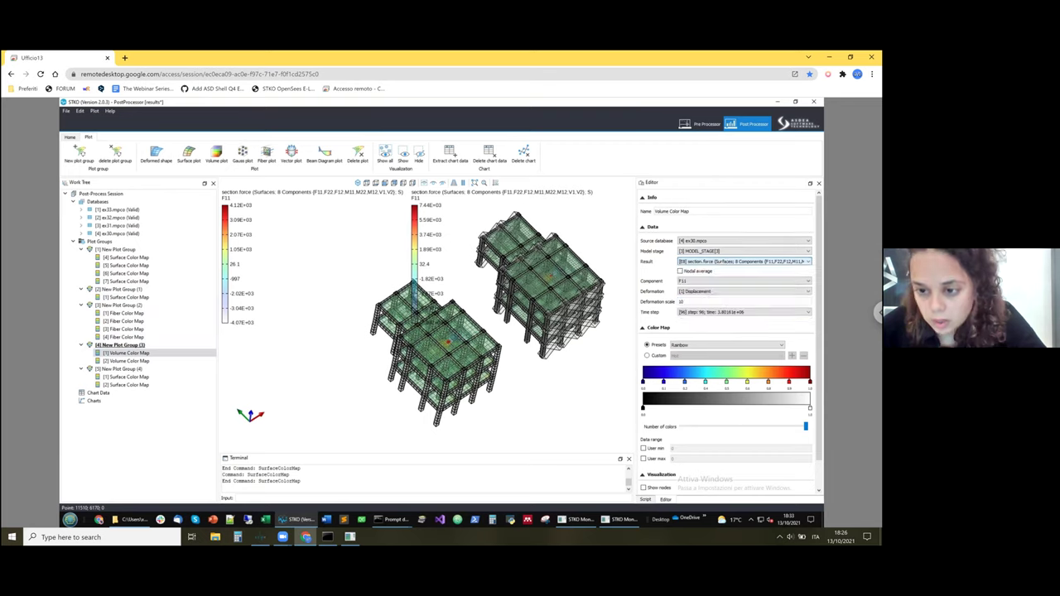
click(720, 262)
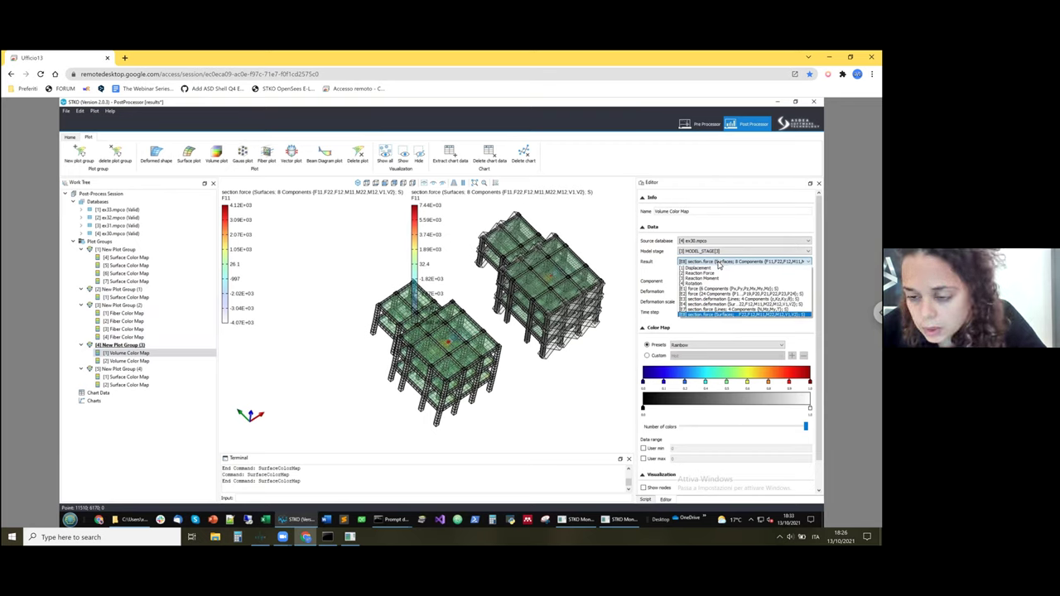
key(Escape)
click(714, 281)
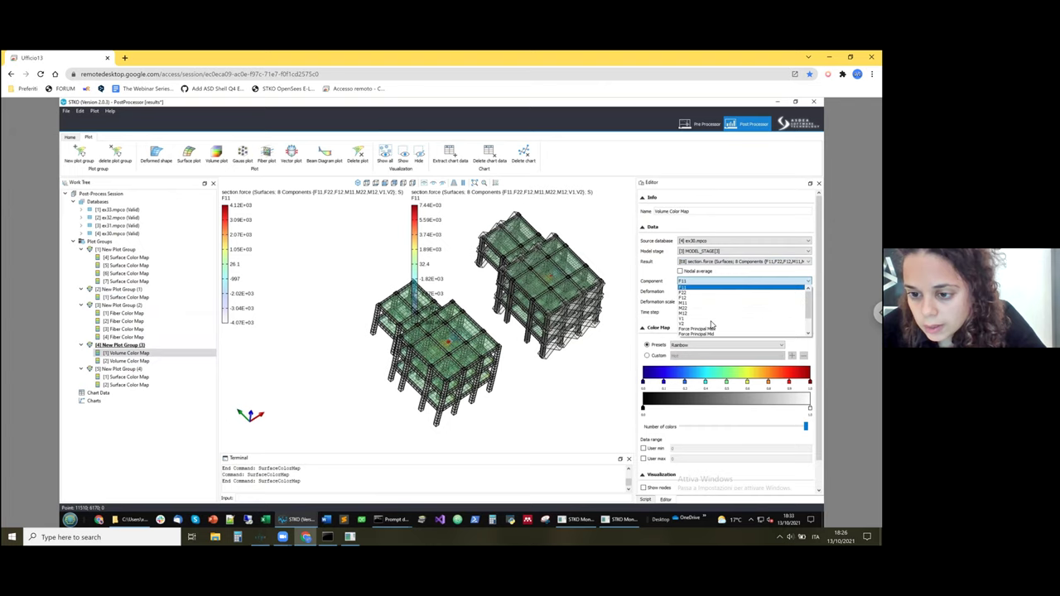
scroll(712, 323, down, 2)
click(717, 309)
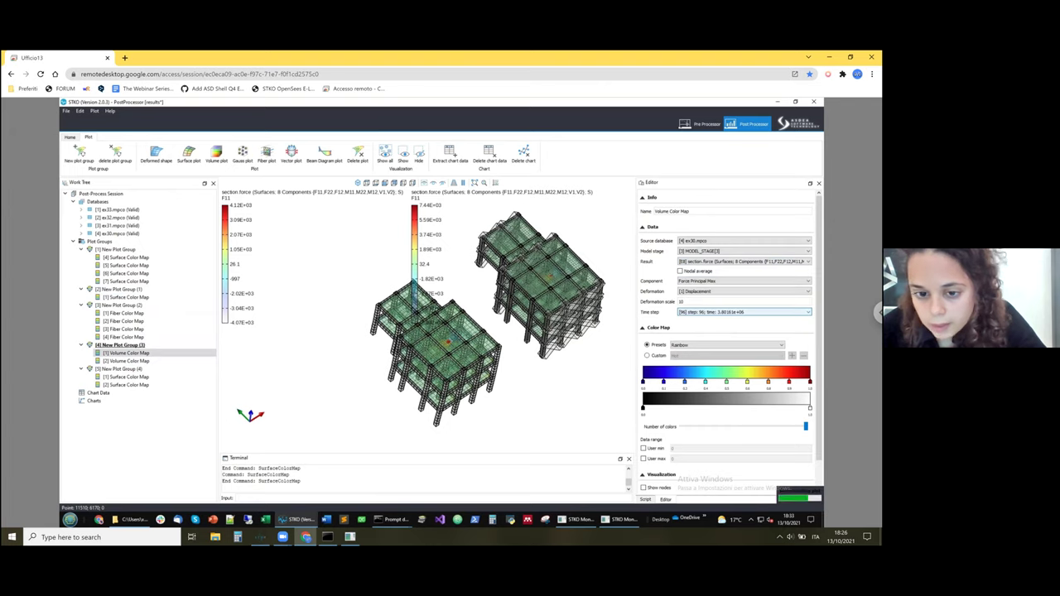
Step: Set the ex31 volume color map's component to Force Principal Max and inspect the force contours on both buildings up close
click(705, 284)
click(706, 330)
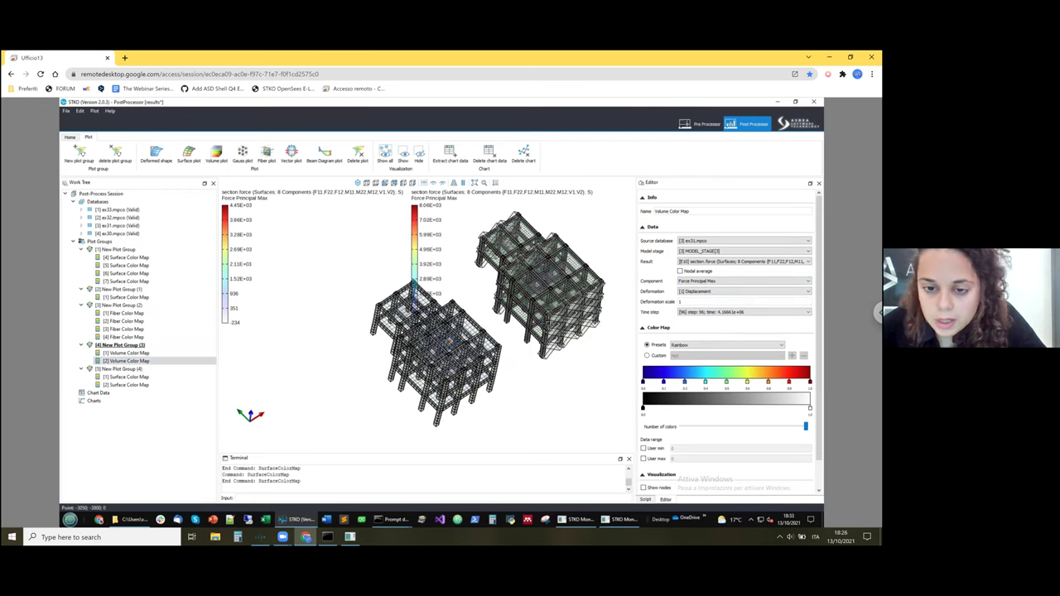
scroll(550, 267, up, 3)
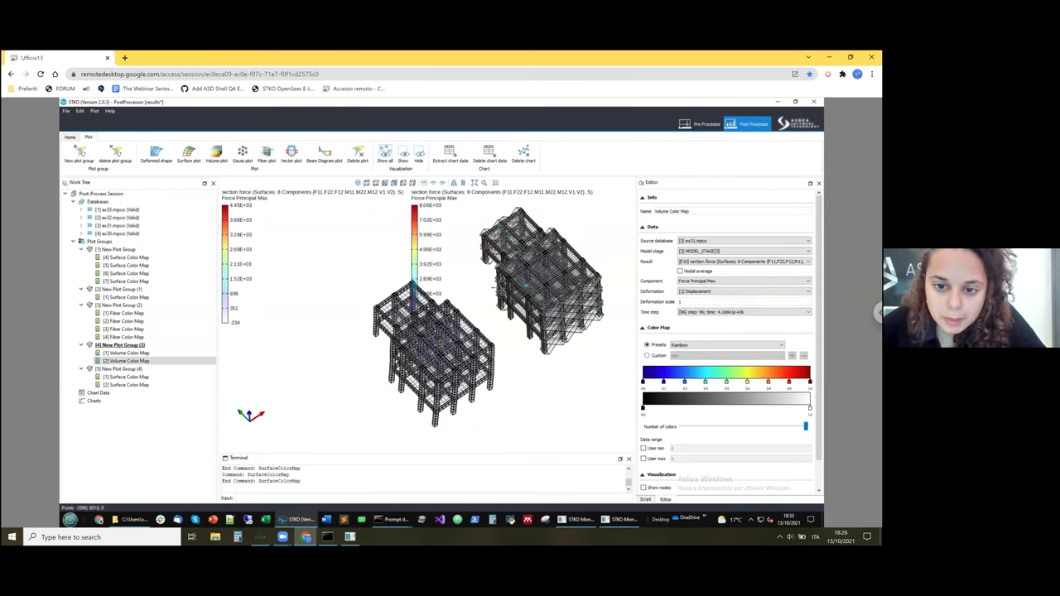
scroll(530, 276, up, 4)
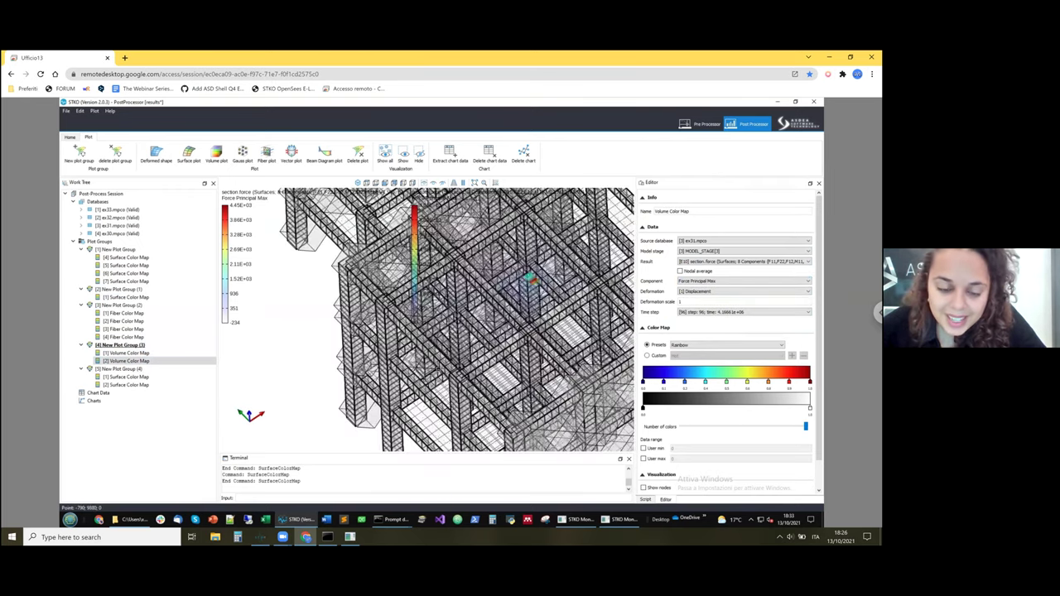
scroll(403, 376, down, 1)
scroll(516, 326, down, 3)
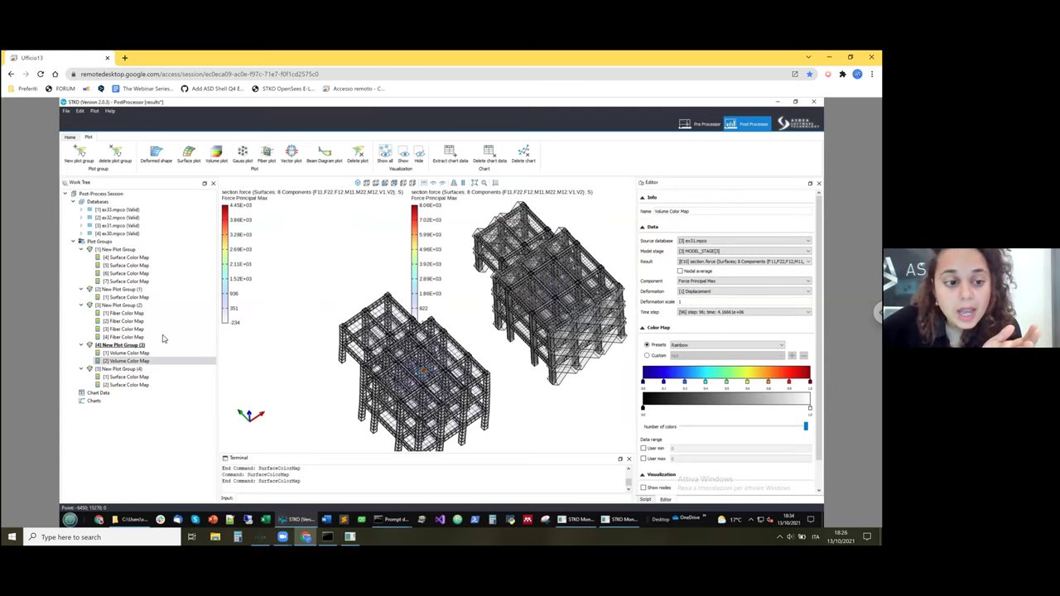
Step: Set the deformation scale of ex30's surface color map in New Plot Group (4) to 1000
click(121, 369)
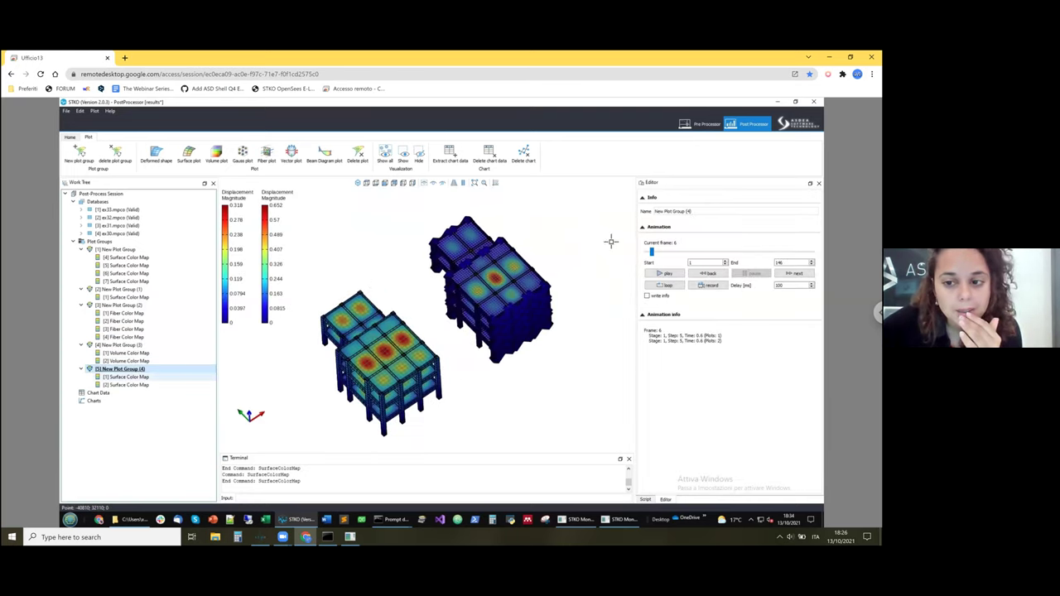
click(124, 377)
double_click(693, 293)
text(1000)
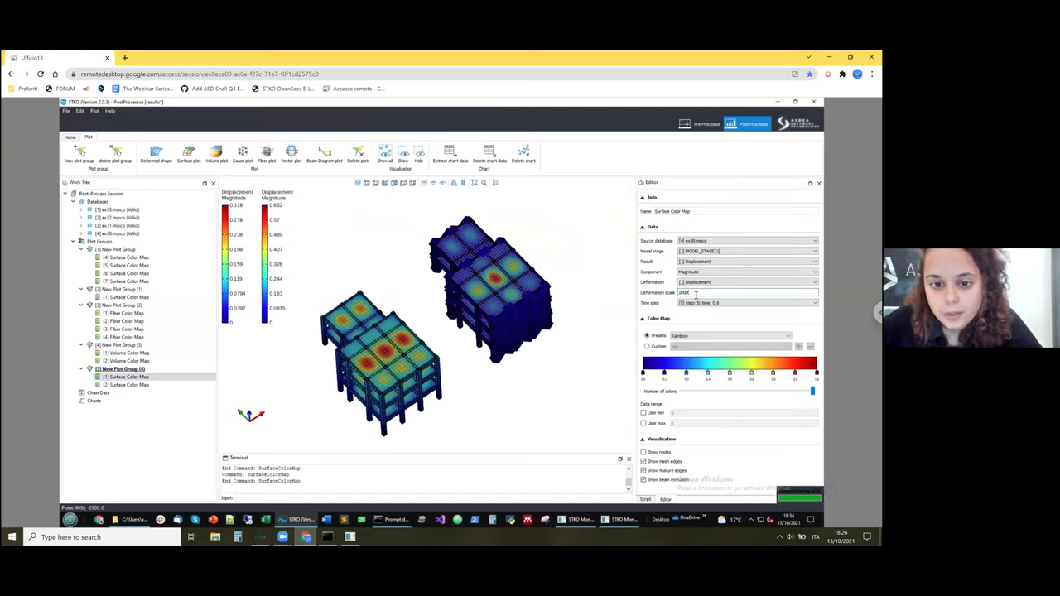
key(Return)
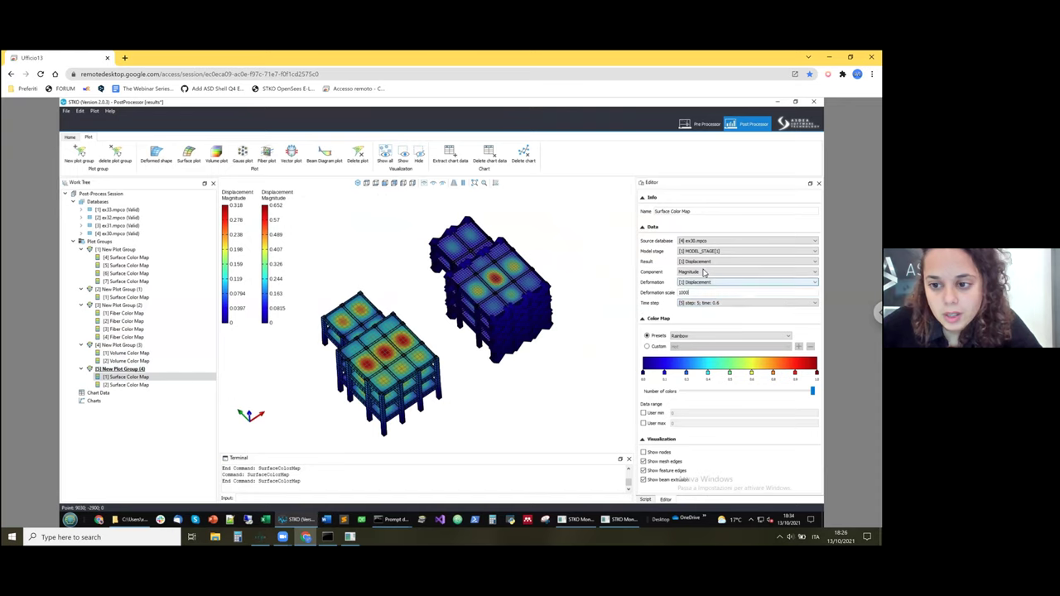
Step: Show ex30's displacement component Uz at step 9 (time 1) and examine the bare building's slab deflections
click(702, 273)
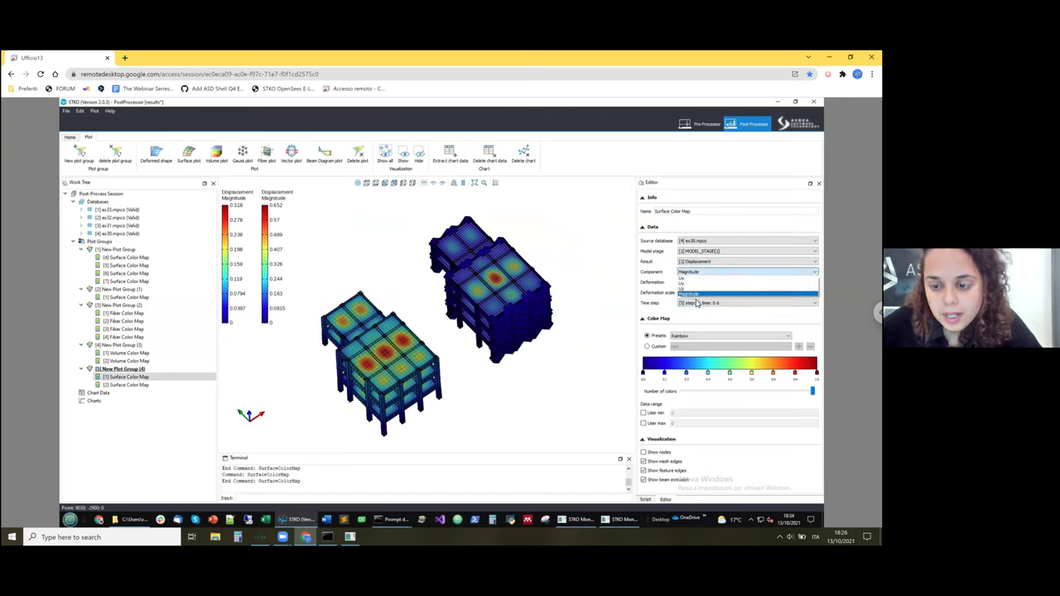
click(695, 284)
click(720, 303)
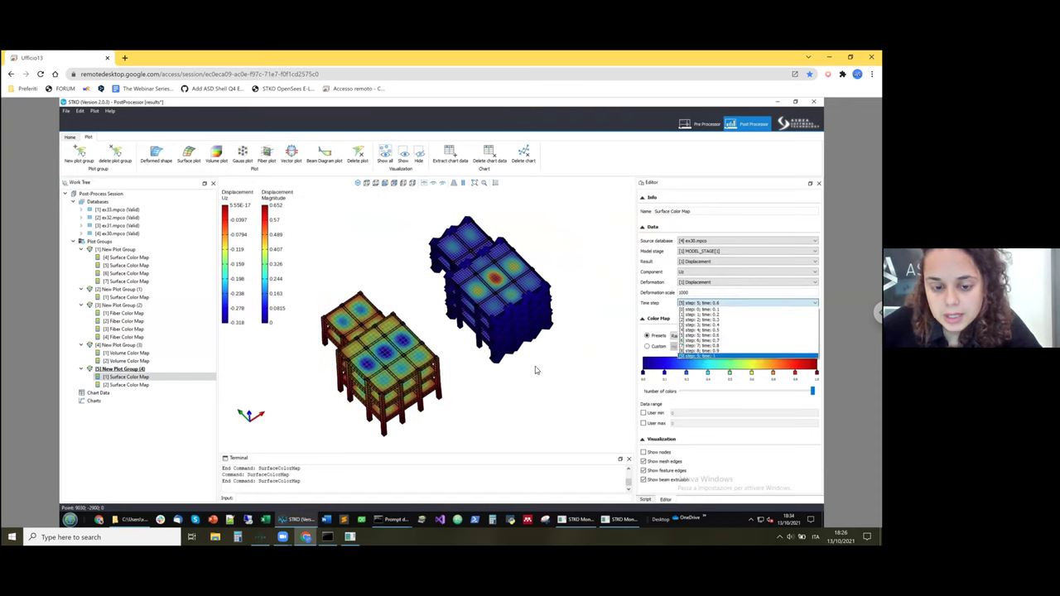
click(712, 356)
scroll(348, 336, up, 3)
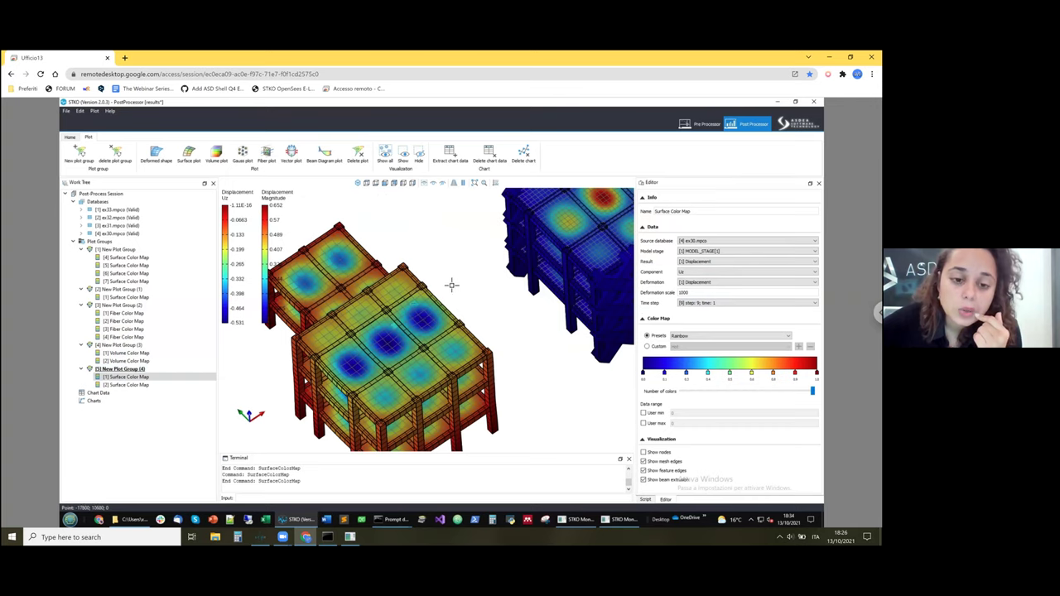
scroll(399, 313, down, 2)
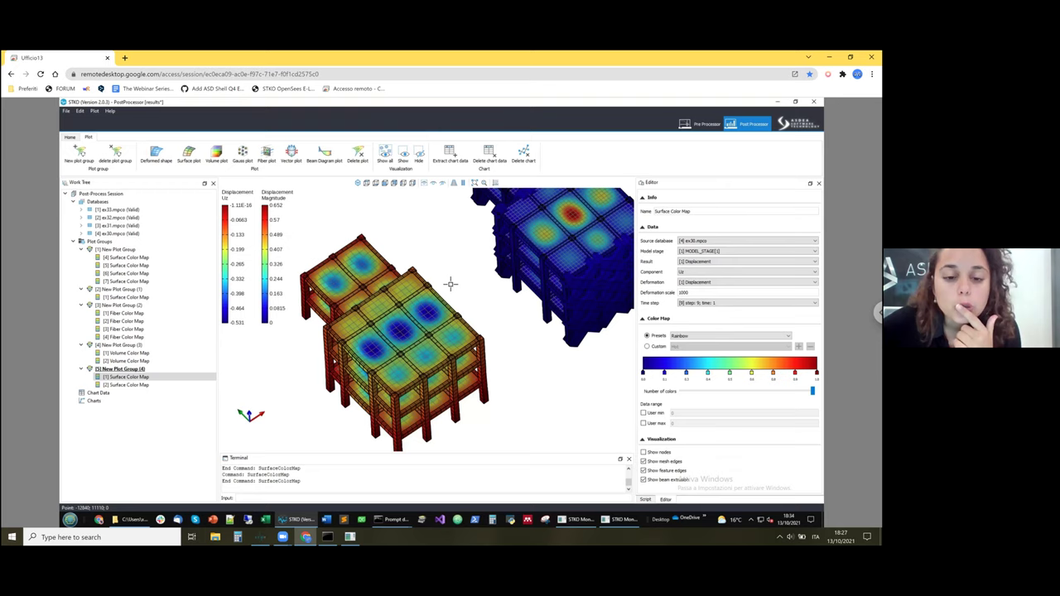
drag(452, 267, 448, 272)
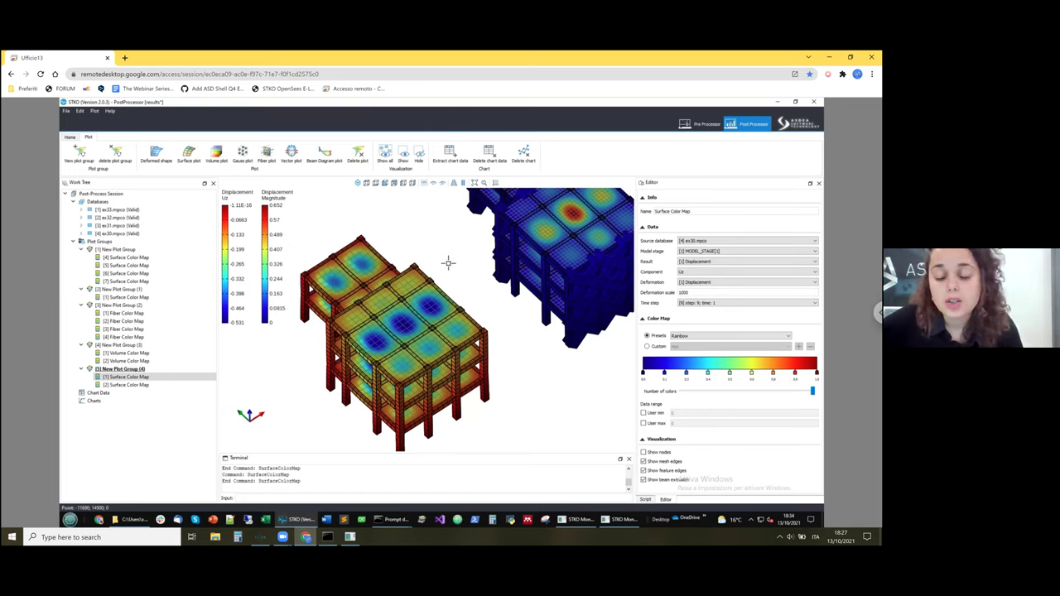
scroll(496, 270, down, 2)
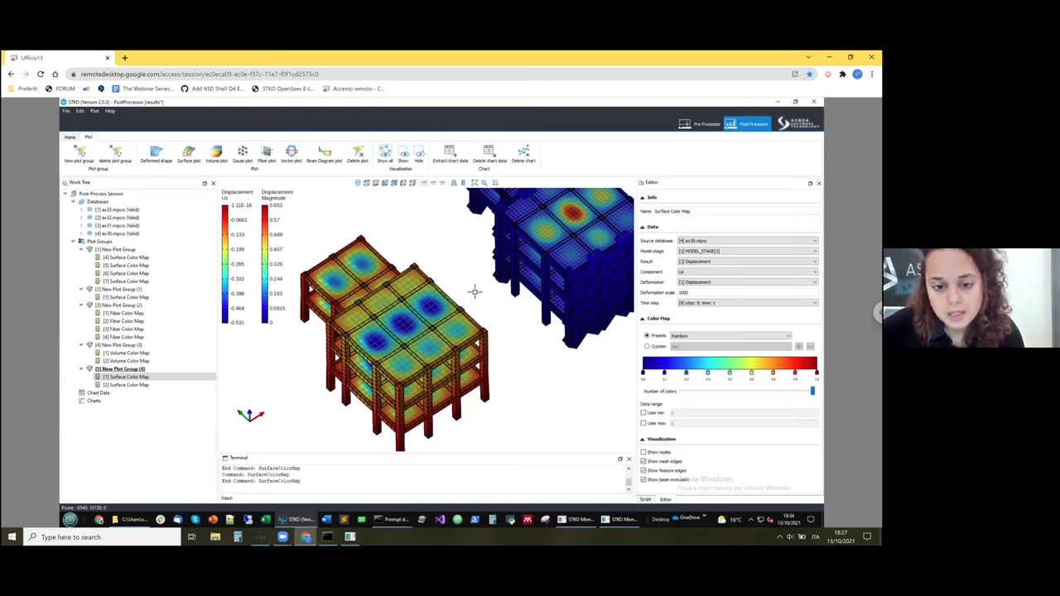
Step: Display New Plot Group (3) and examine the section force volume plots on both frame models
scroll(401, 345, up, 2)
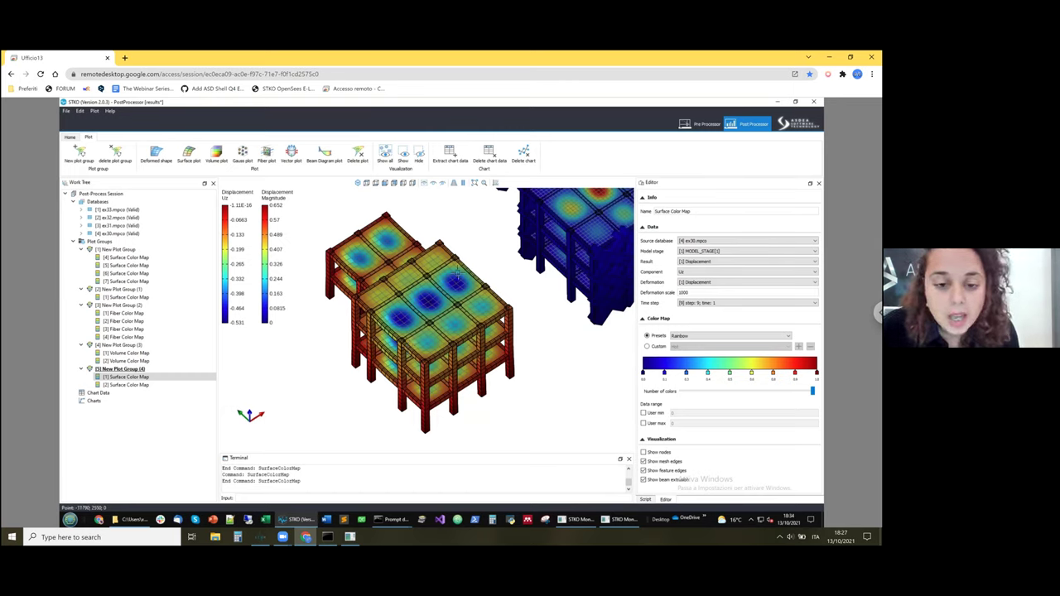
click(125, 345)
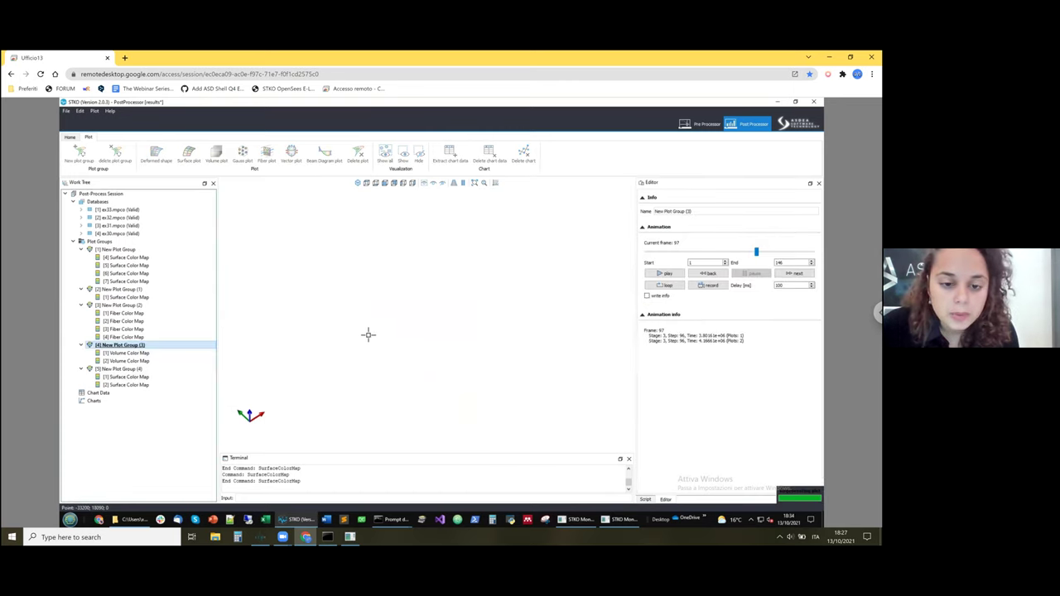
scroll(384, 389, up, 2)
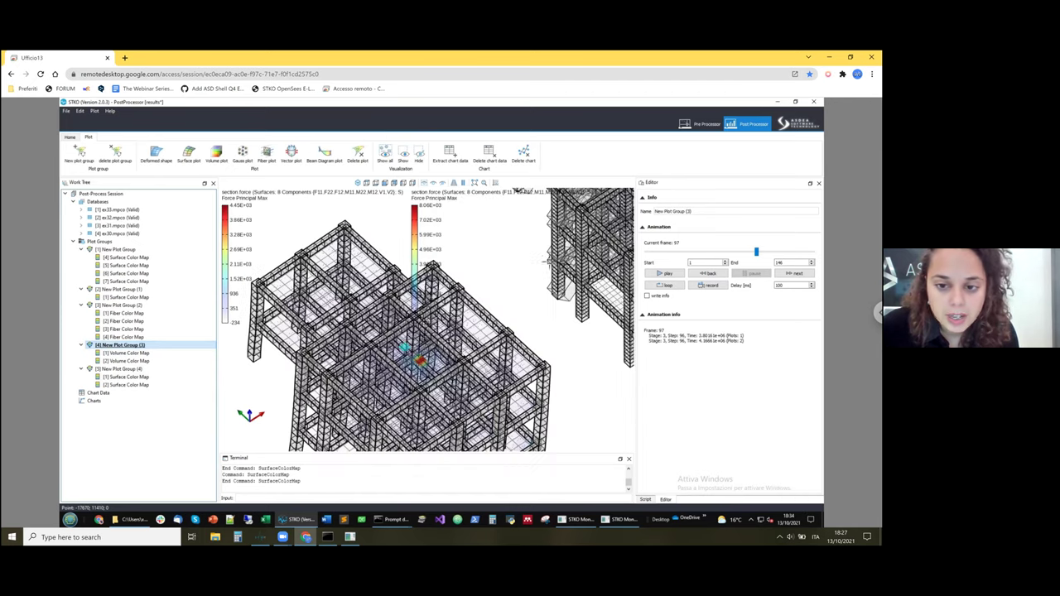
scroll(569, 262, down, 2)
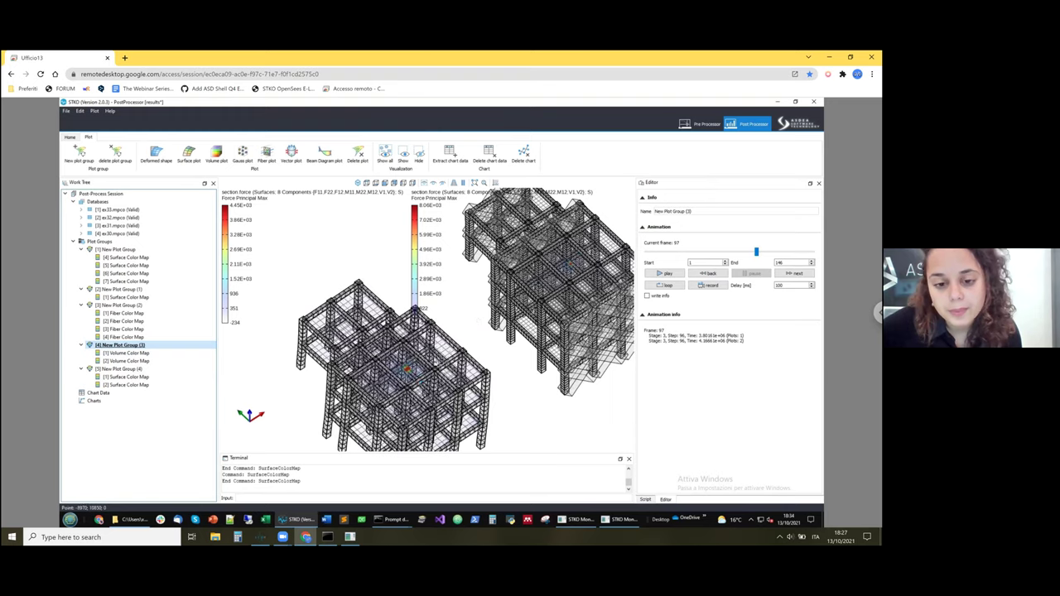
scroll(427, 304, down, 2)
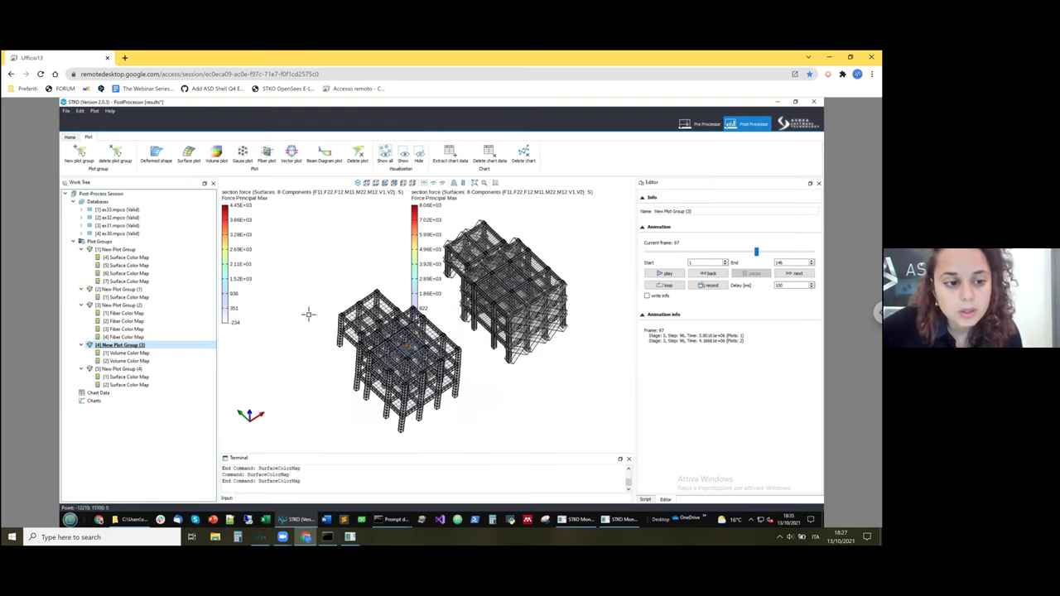
Step: Display New Plot Group (2) and compare the section fiber strain plots across the four frame models
click(186, 306)
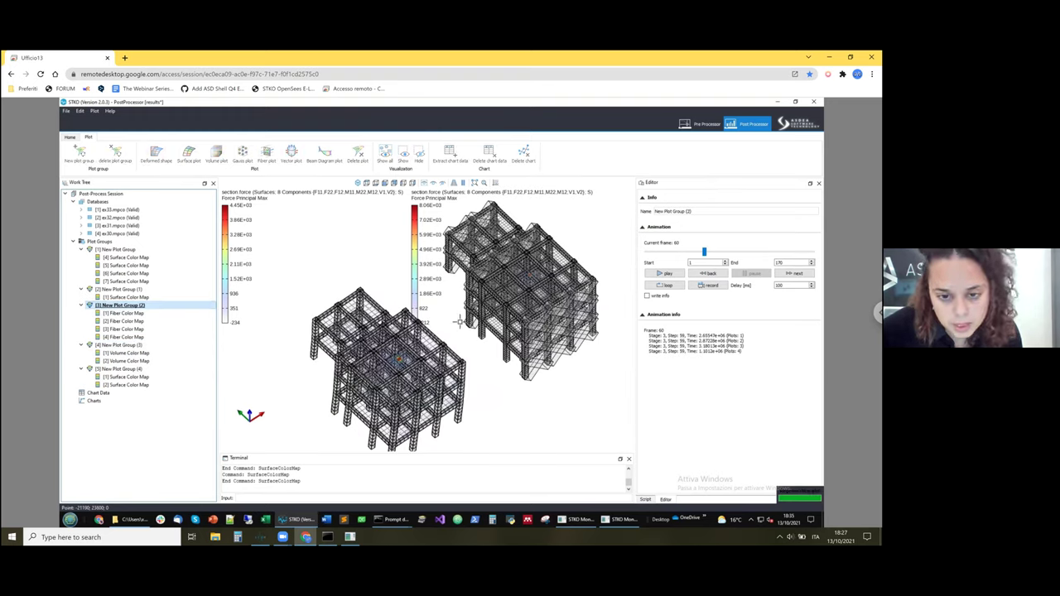
scroll(447, 317, up, 3)
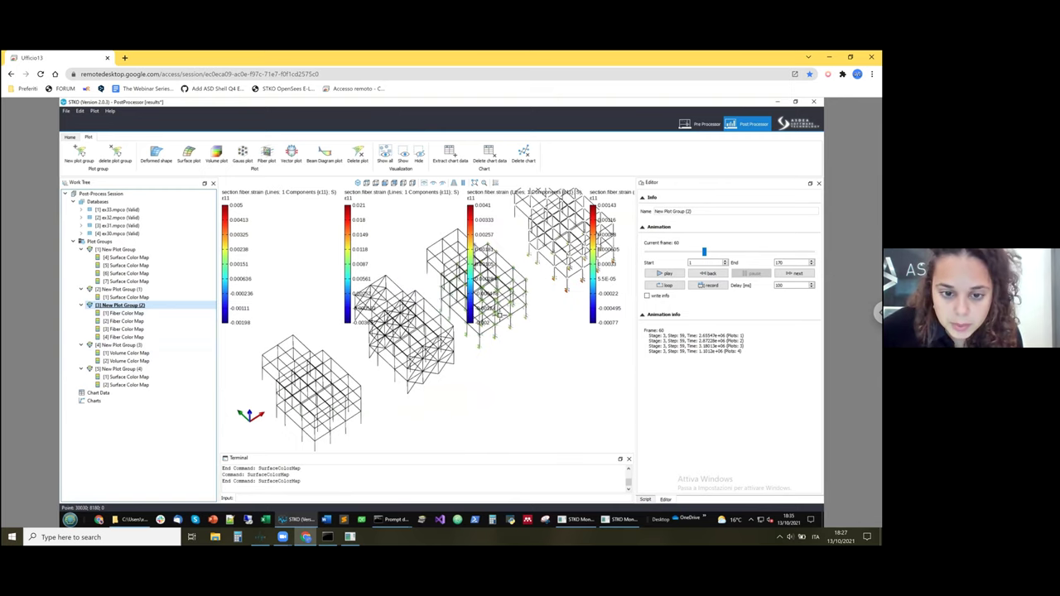
scroll(489, 277, down, 3)
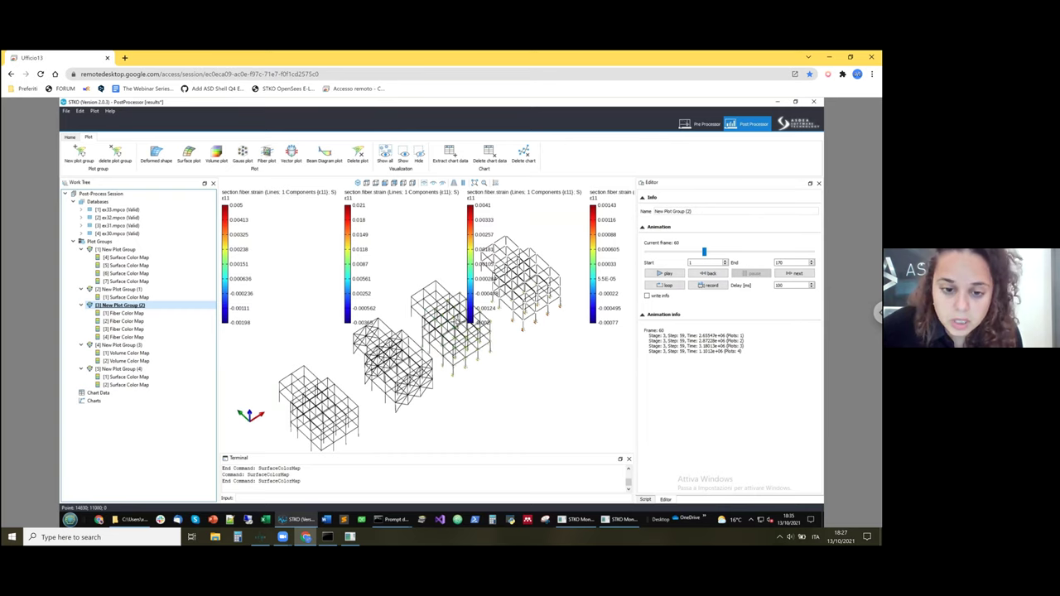
scroll(476, 340, up, 3)
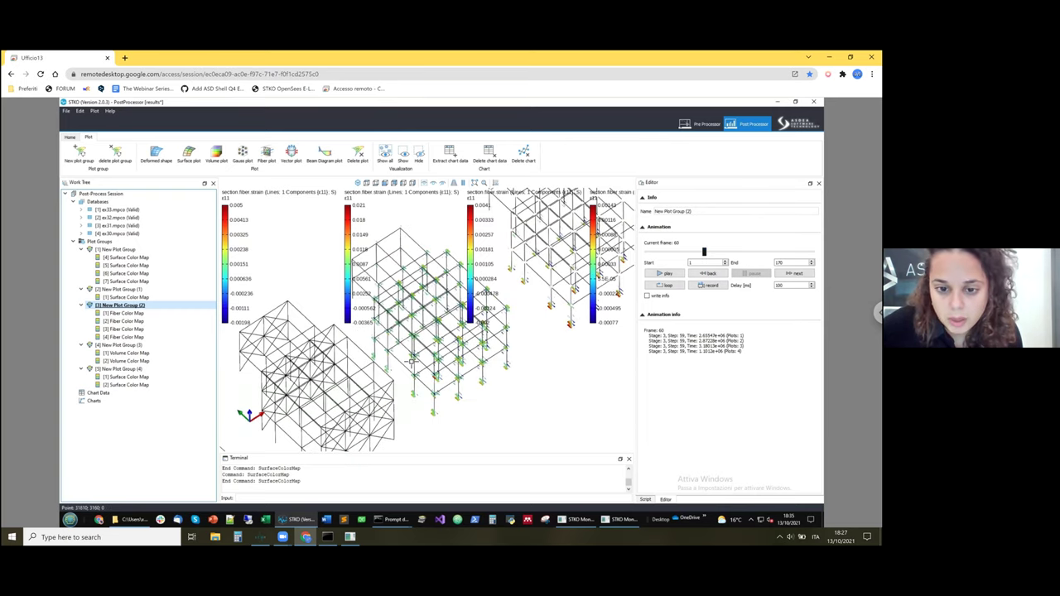
scroll(487, 307, down, 4)
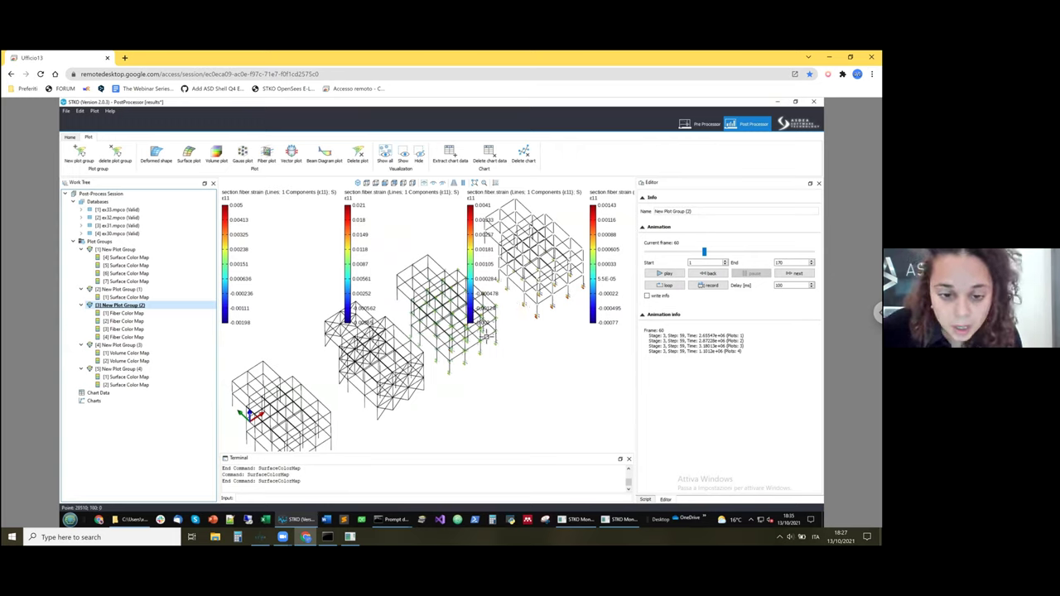
scroll(480, 338, down, 3)
scroll(445, 305, up, 3)
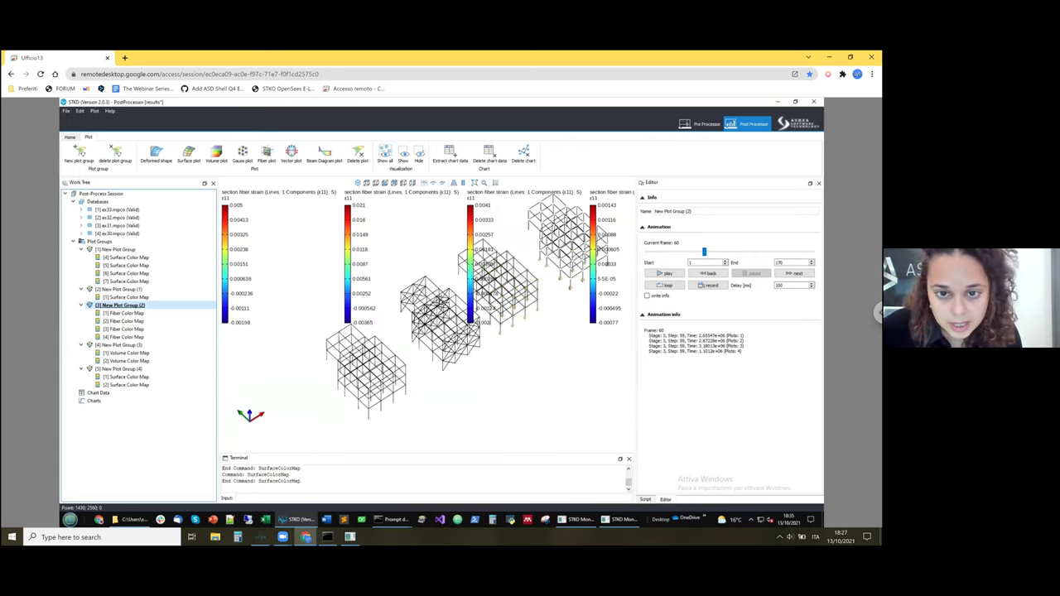
middle_drag(511, 317, 438, 340)
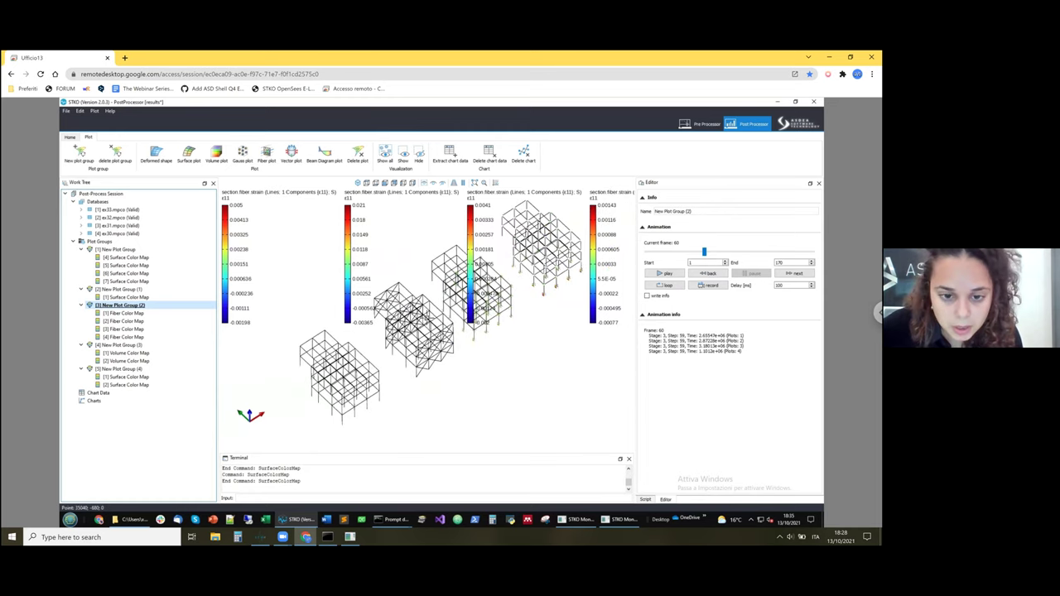
scroll(434, 322, up, 3)
scroll(420, 331, up, 1)
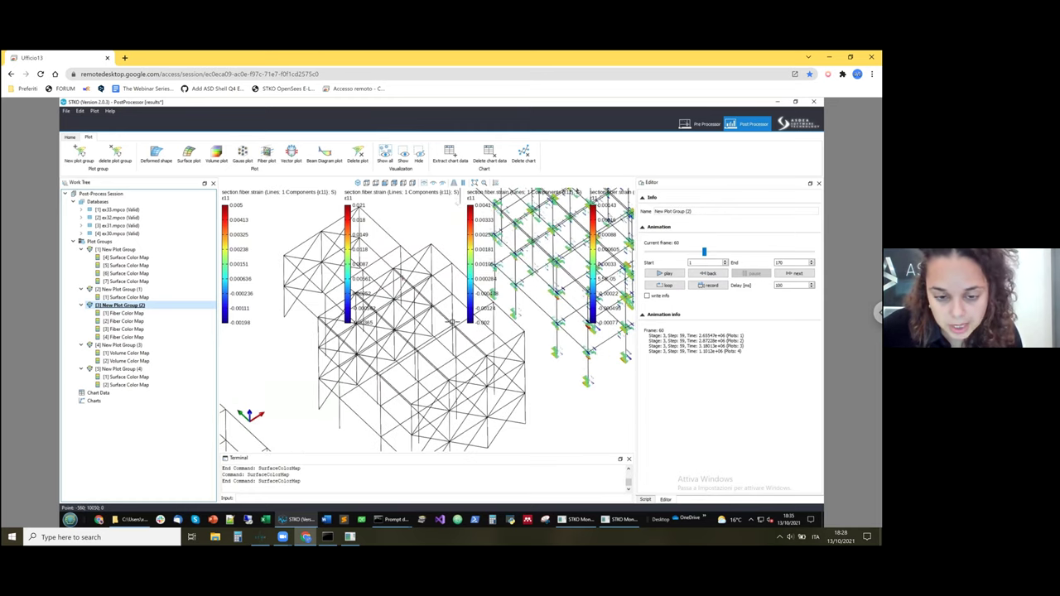
scroll(432, 340, down, 2)
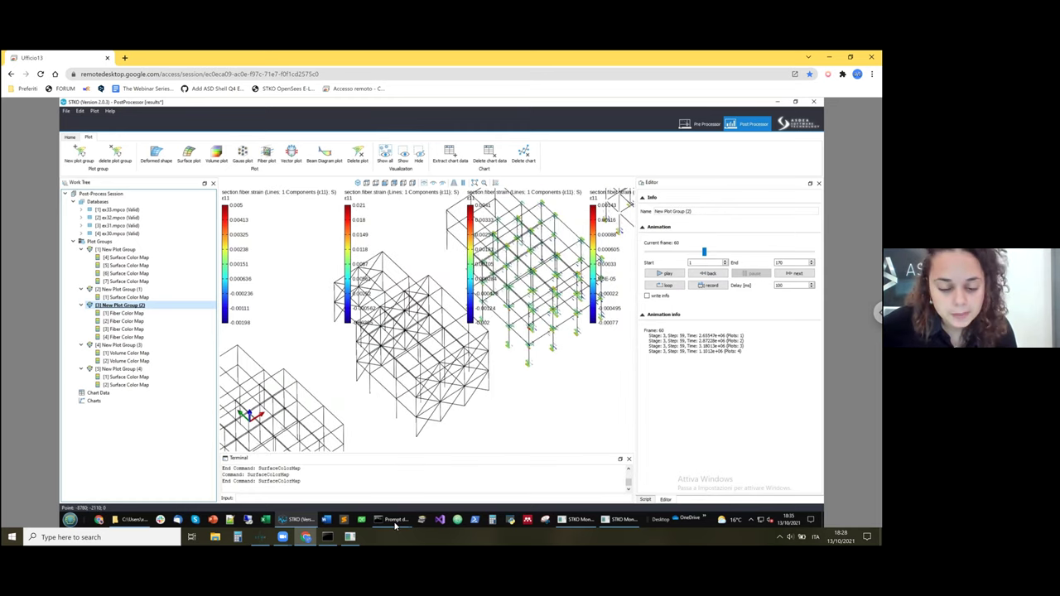
Step: Switch to STKO Monitor to review the PushoverBase curve, check the solver console, and return to the preprocessor model
mouse_move(396, 523)
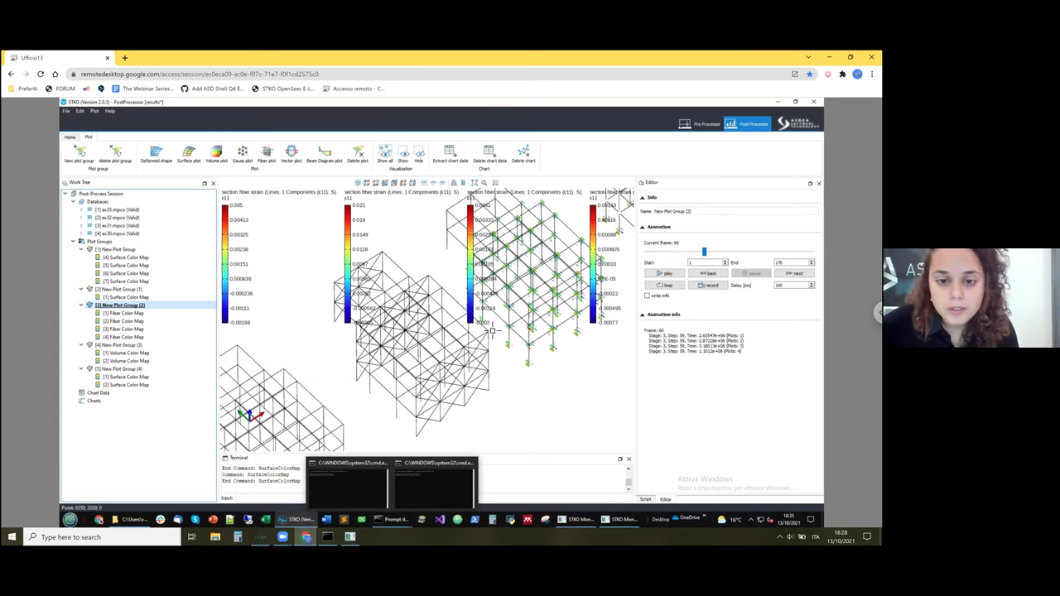
key(alt+Tab)
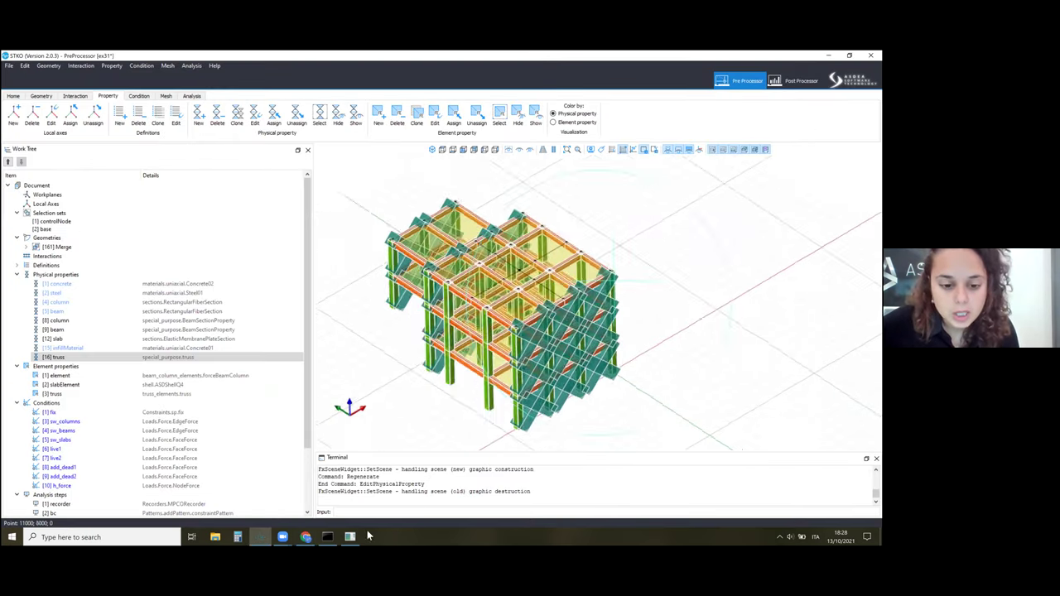
click(356, 536)
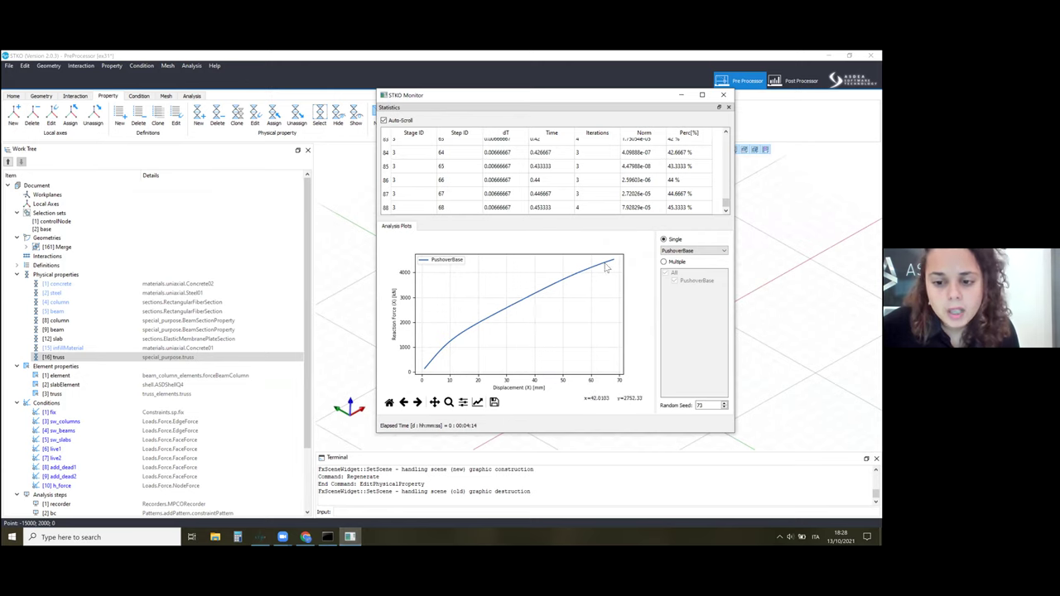
click(331, 537)
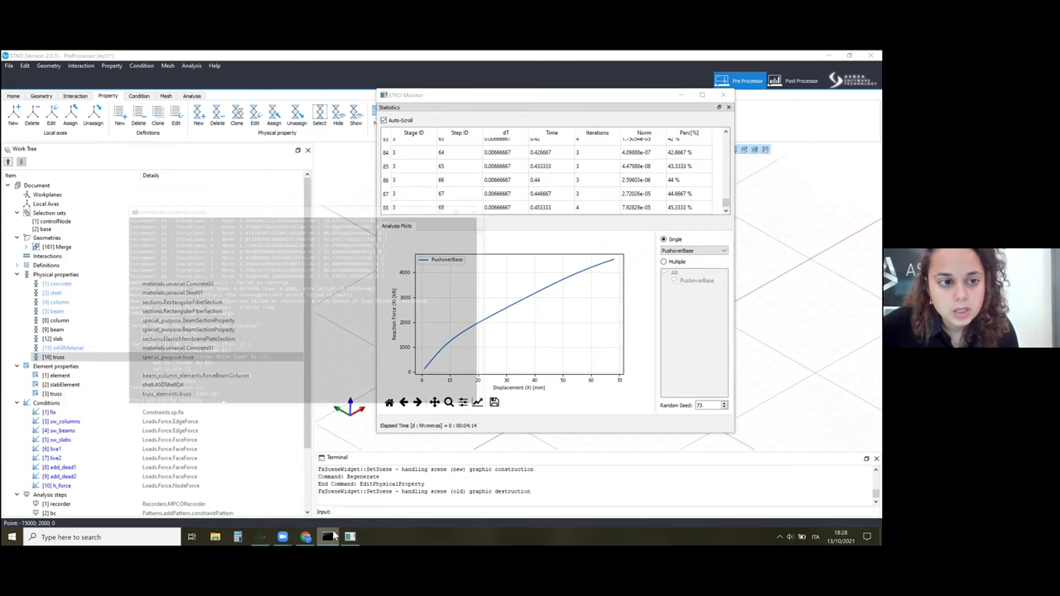
click(331, 537)
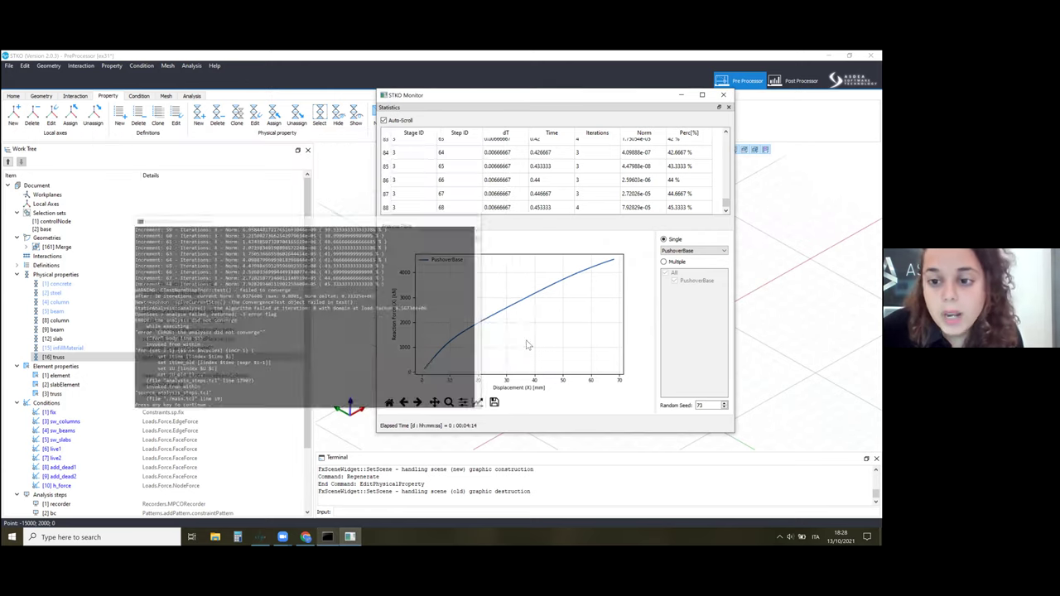
click(680, 95)
click(661, 285)
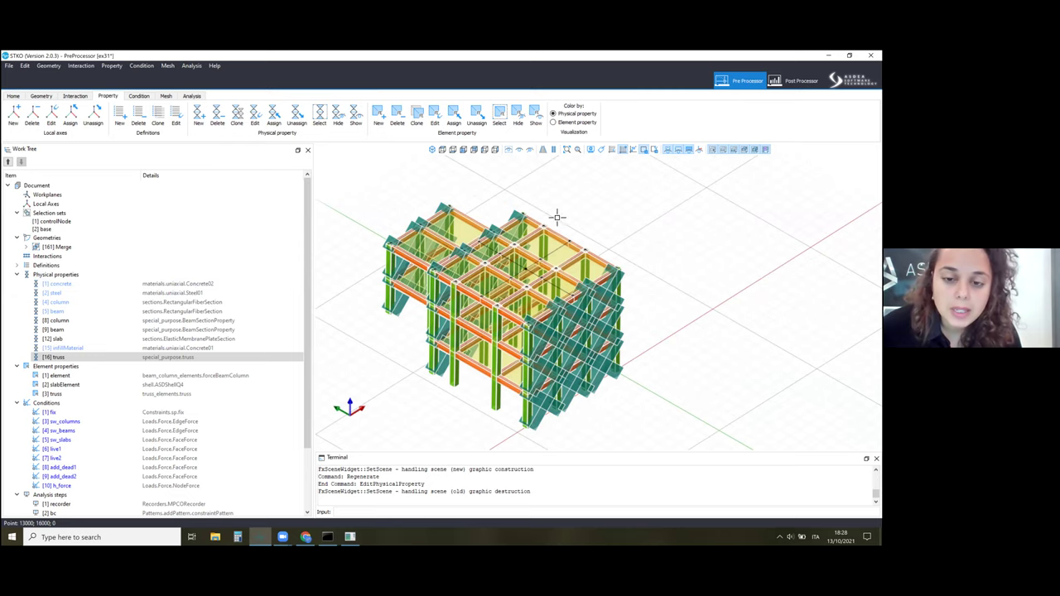
Step: Open the ex32 model file in the preprocessor
click(14, 96)
click(31, 116)
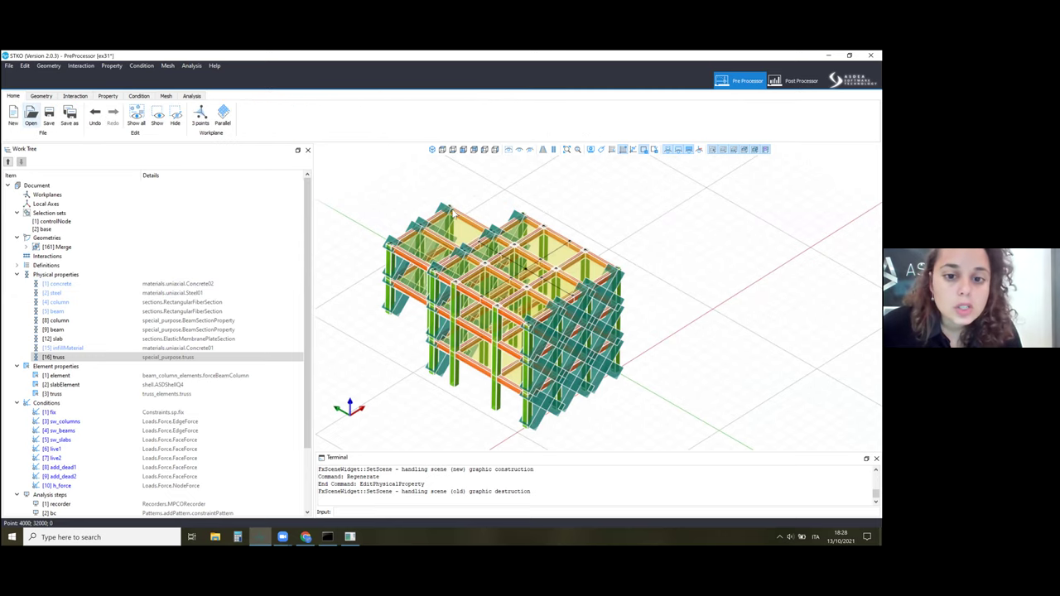
click(445, 304)
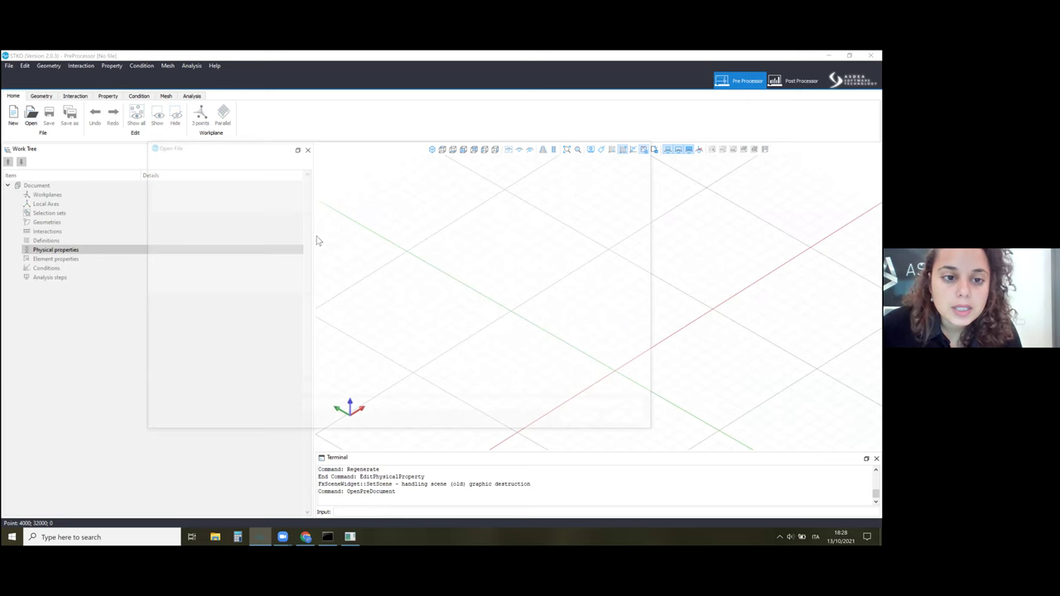
click(300, 236)
double_click(300, 237)
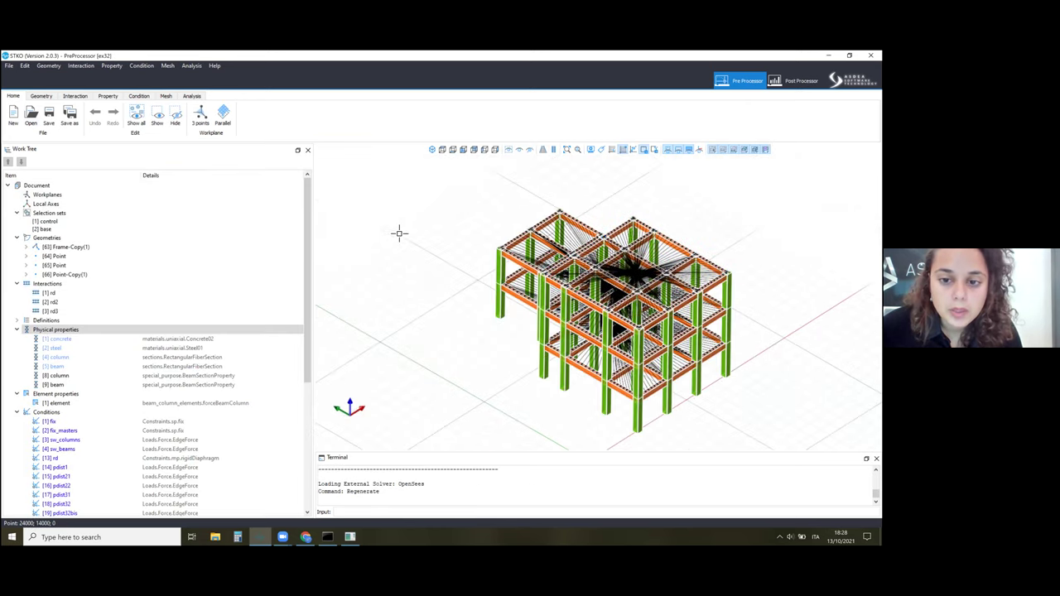
Step: Collapse the physical properties and examine the floor interactions rd, rd2 and rd3 on the frame
click(55, 348)
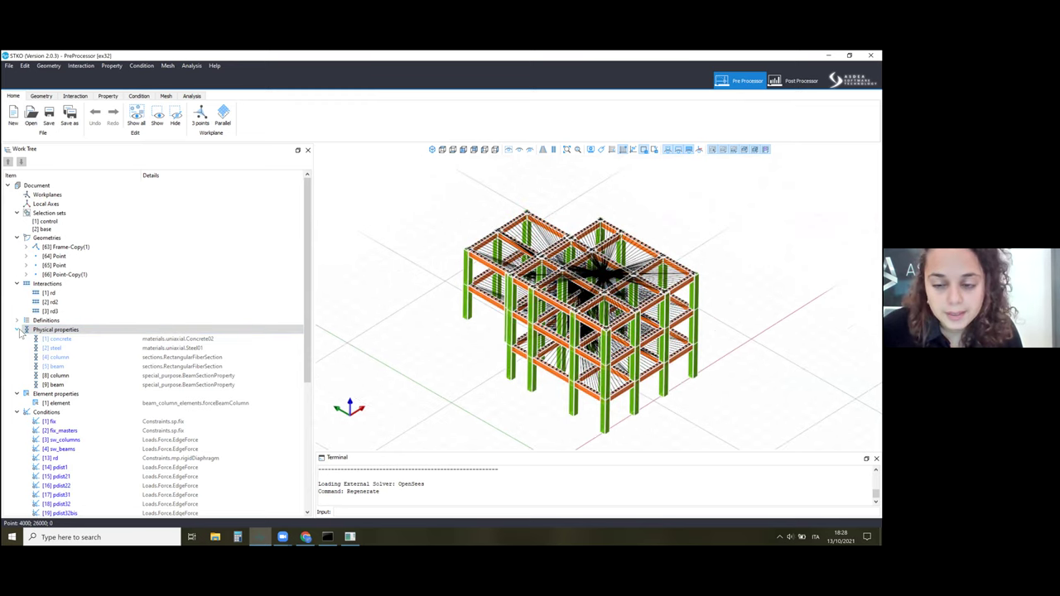
click(18, 329)
click(49, 292)
click(52, 302)
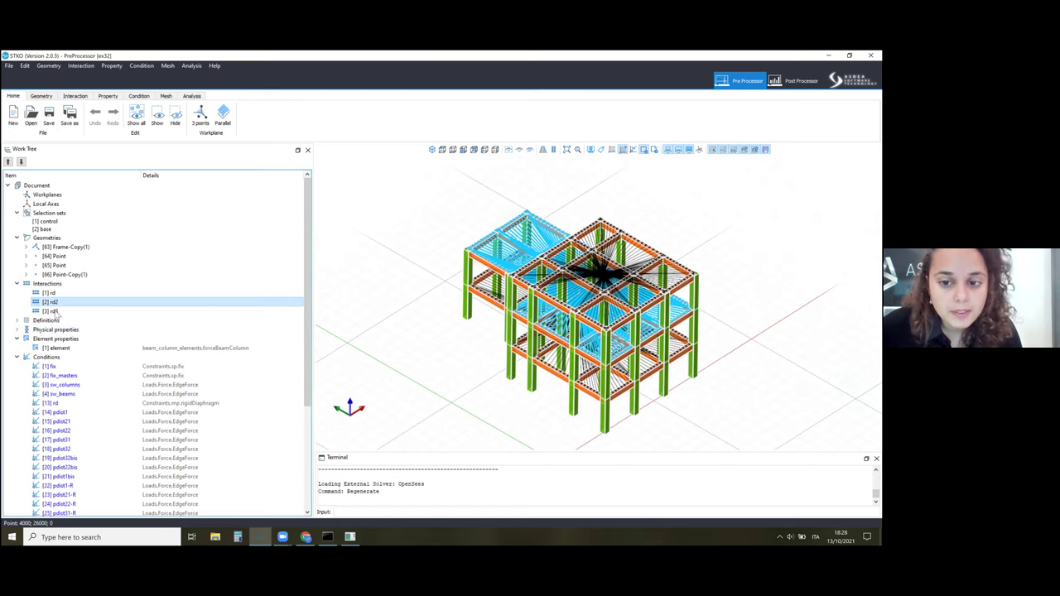
click(53, 312)
middle_drag(513, 316, 540, 212)
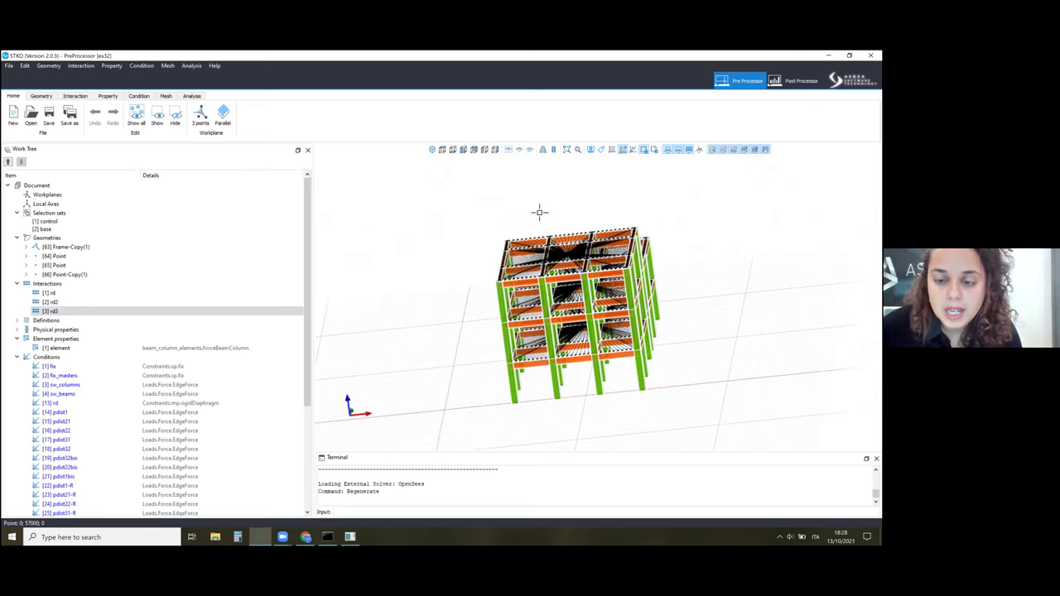
middle_drag(612, 244, 637, 229)
scroll(530, 241, down, 3)
scroll(542, 251, up, 4)
scroll(543, 250, up, 3)
mouse_move(546, 259)
middle_down()
mouse_move(517, 183)
mouse_move(532, 258)
middle_up()
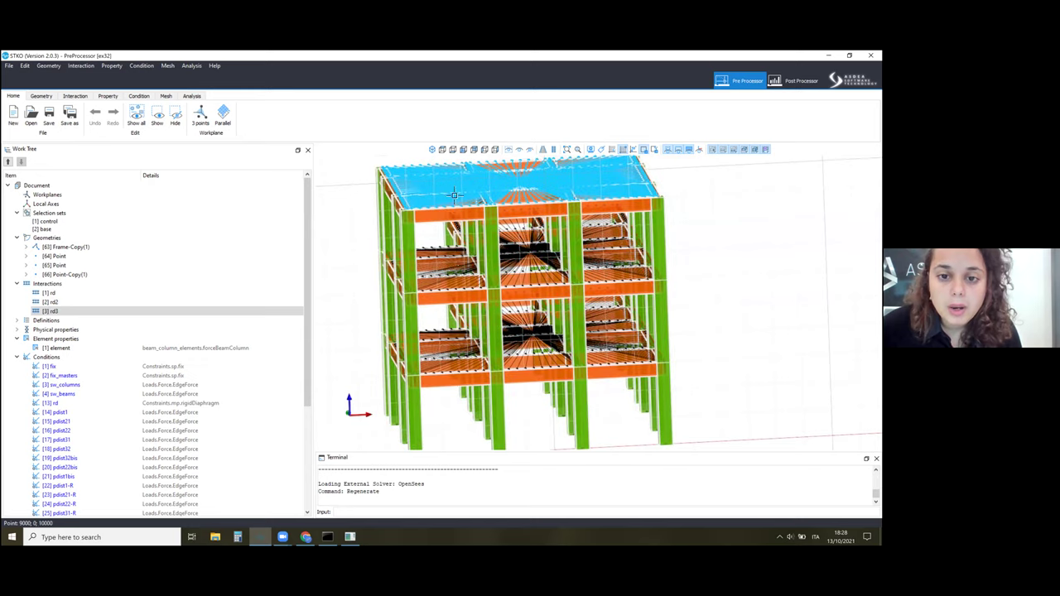
scroll(458, 259, down, 2)
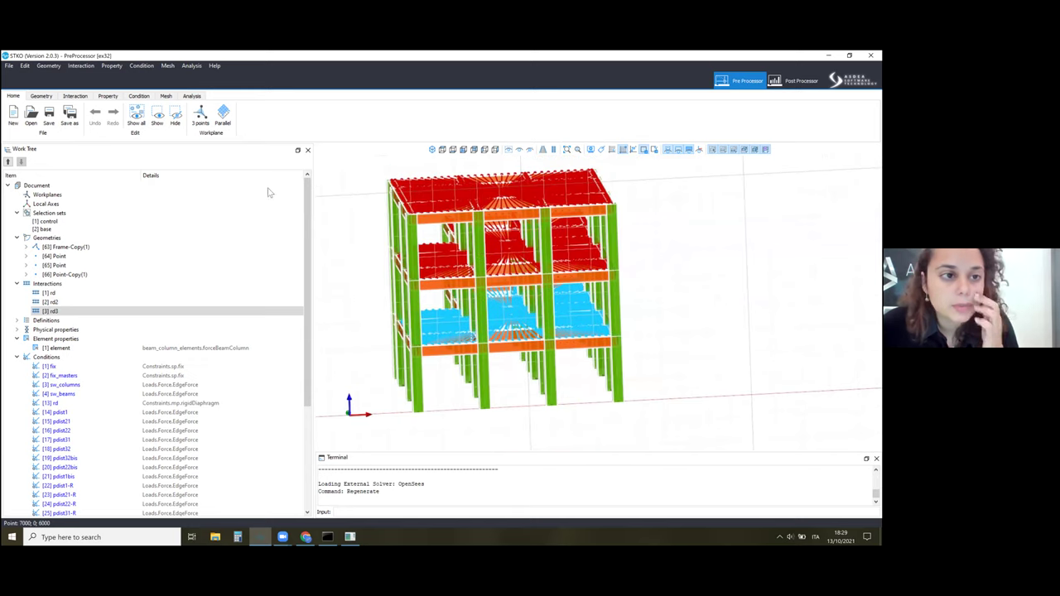
Step: Switch to the geometry display and delete the interactions rd, rd2 and rd3 from the model
click(41, 96)
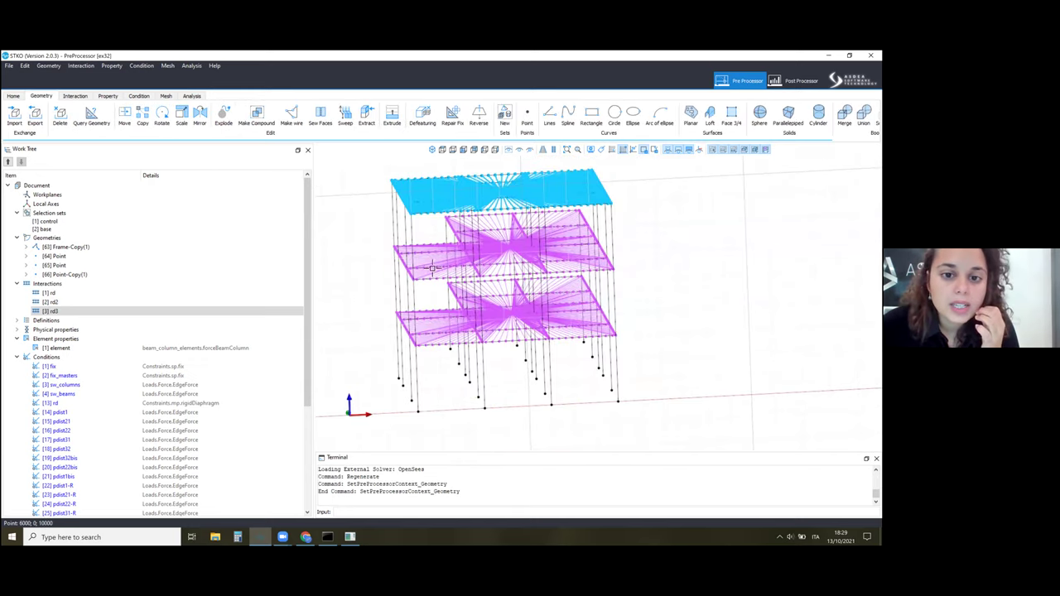
click(60, 121)
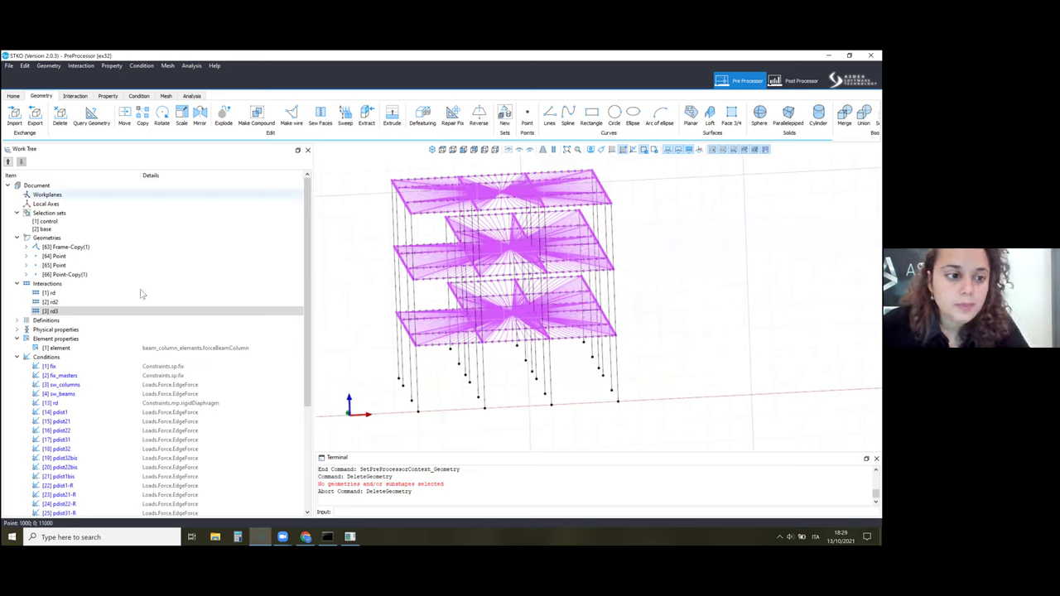
right_click(73, 300)
click(73, 299)
right_click(73, 296)
click(78, 301)
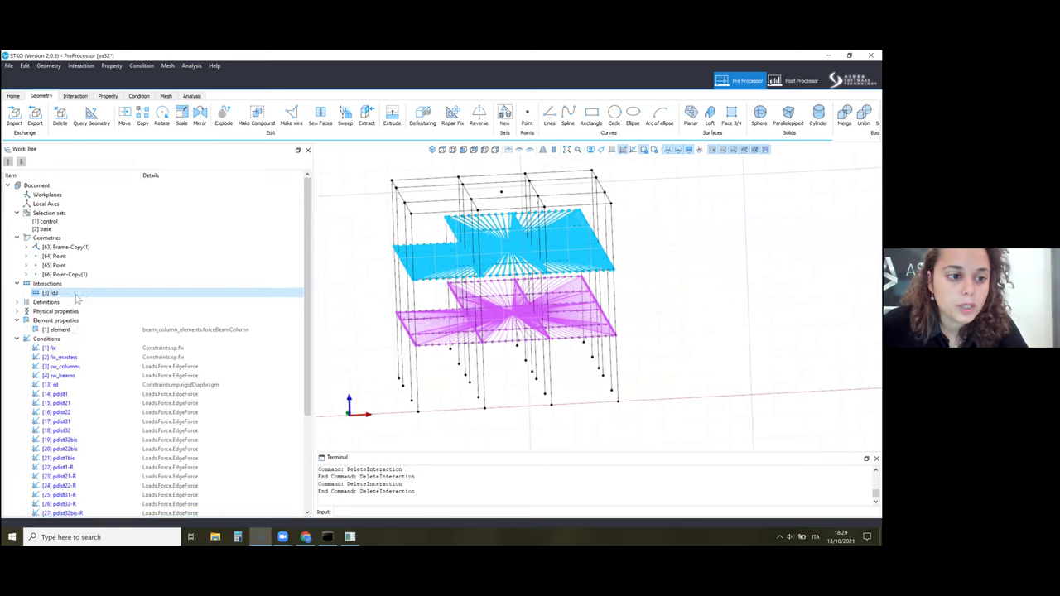
right_click(83, 297)
click(89, 302)
Step: In front view, start a new interaction named rd with the three floor centre points as master geometries
click(464, 156)
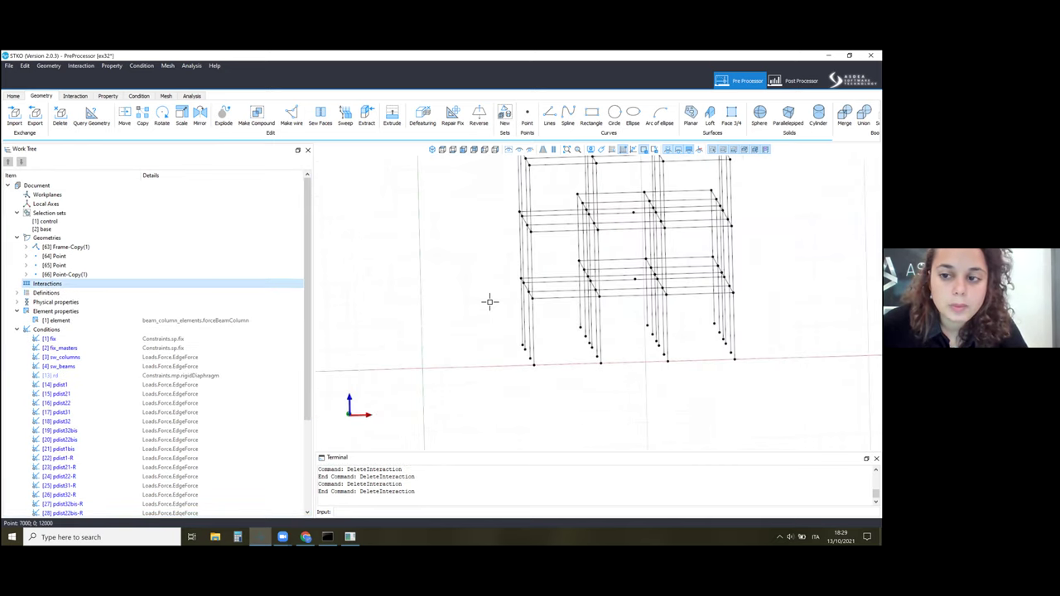
right_click(71, 289)
click(87, 297)
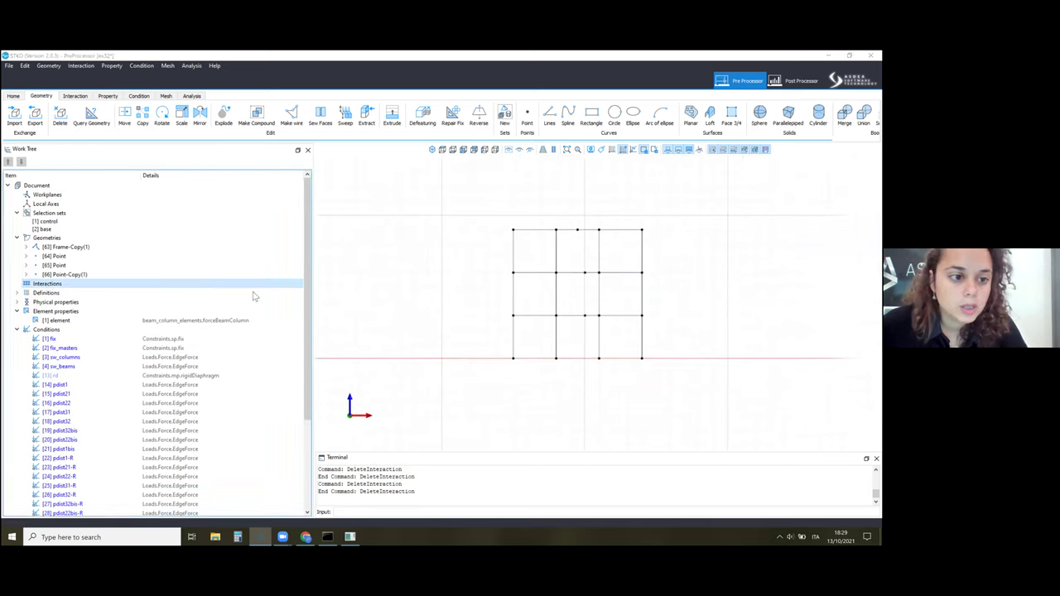
drag(283, 202, 200, 206)
text(rd)
click(282, 362)
click(577, 230)
click(585, 273)
click(585, 315)
key(Return)
Step: Select the frame joints on all three floor levels as slave geometries and finalize the rd interaction
drag(500, 228, 613, 212)
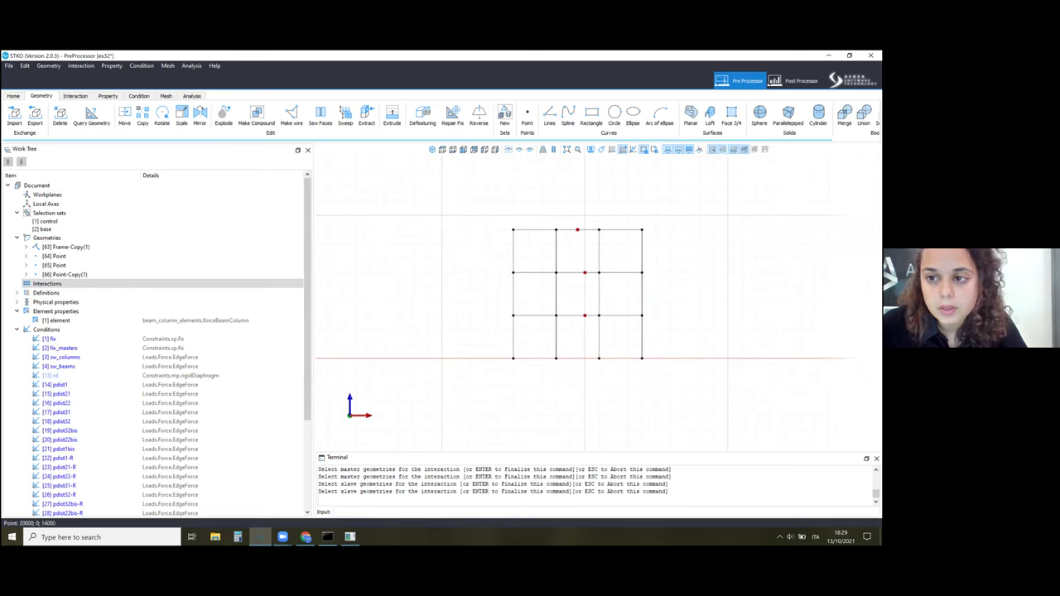
drag(501, 218, 652, 240)
drag(513, 257, 668, 290)
drag(484, 315, 650, 324)
key(Return)
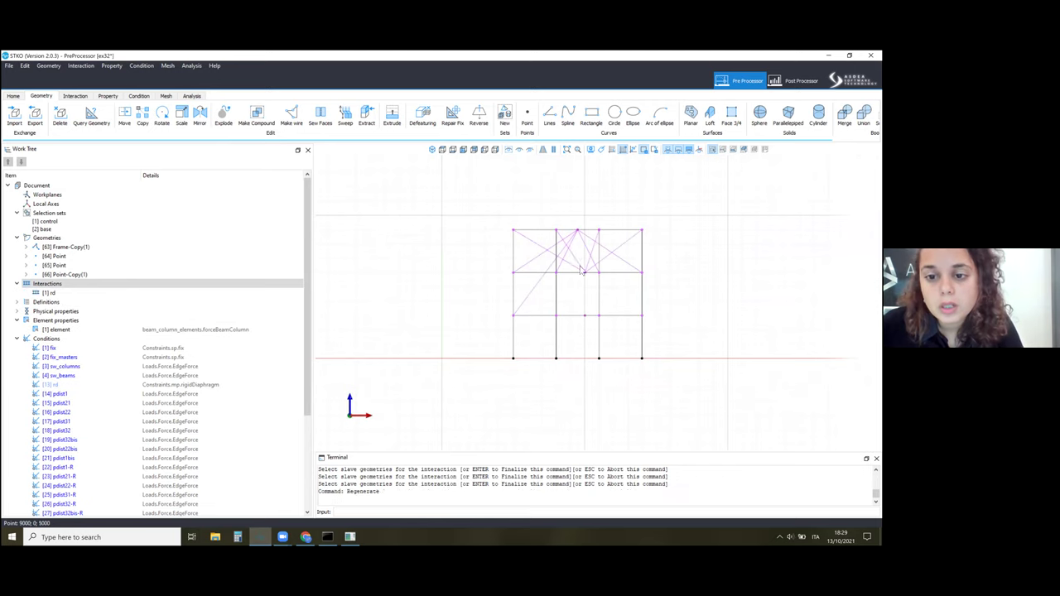
Step: Select the new rd interaction and examine how its master and slave points are linked across the three floors in 3D
middle_drag(580, 279, 583, 242)
scroll(555, 231, up, 3)
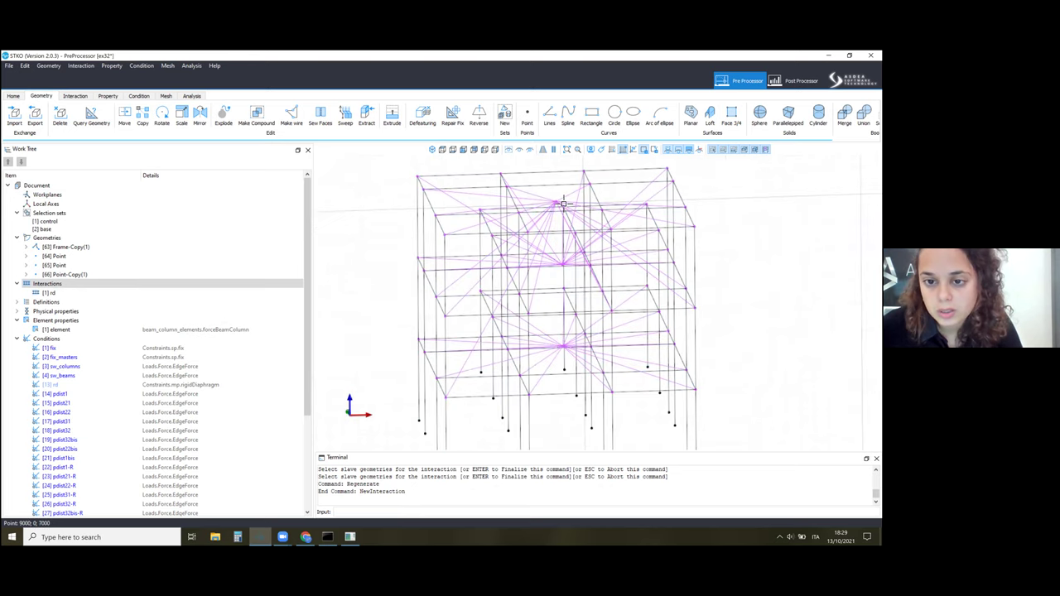
middle_drag(562, 258, 552, 188)
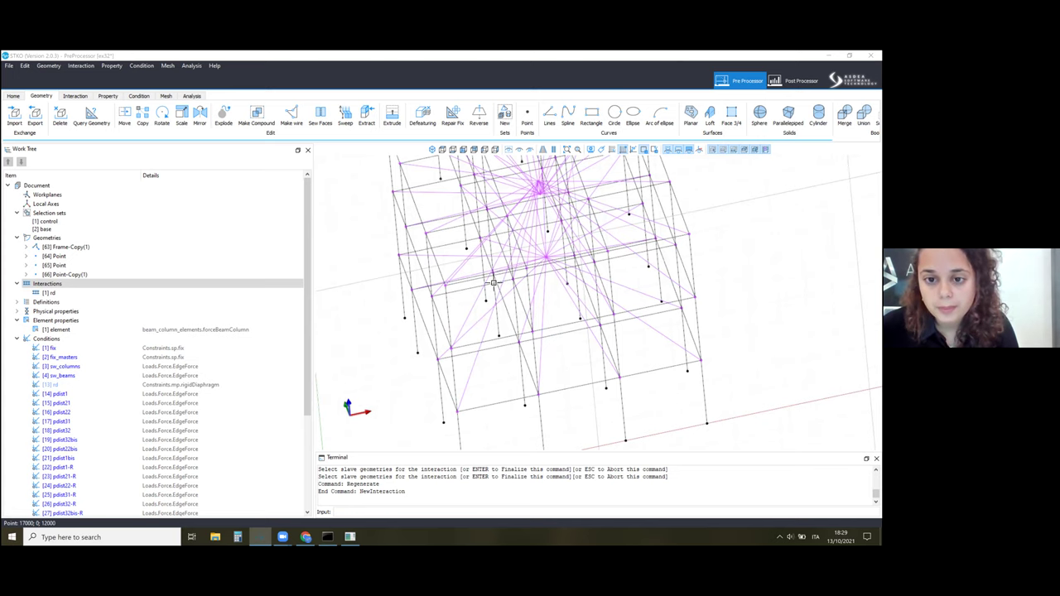
scroll(525, 279, down, 1)
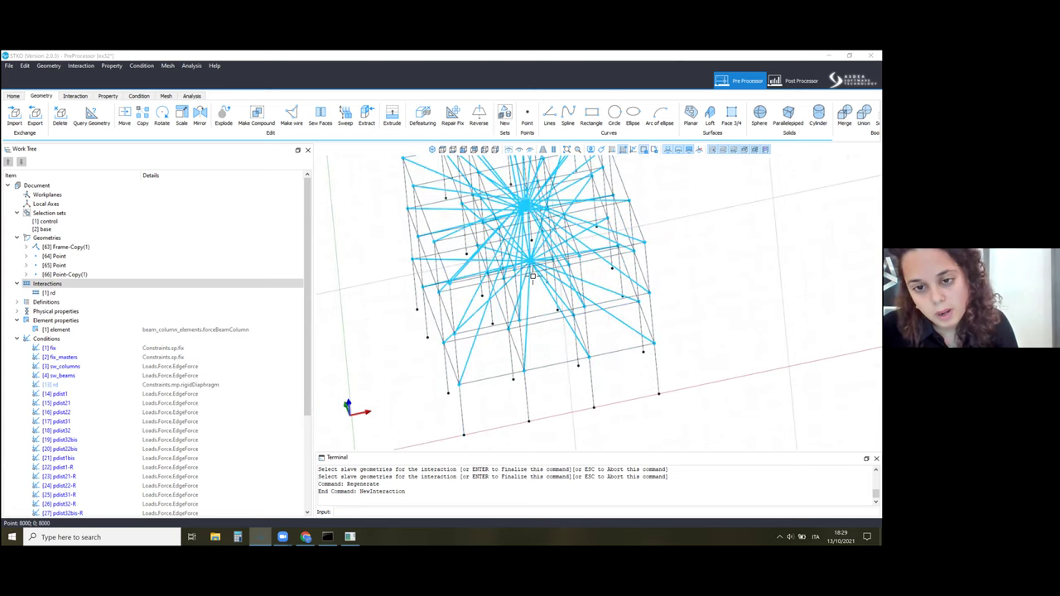
click(524, 214)
mouse_move(523, 214)
middle_down()
mouse_move(553, 200)
mouse_move(536, 217)
middle_up()
mouse_move(561, 260)
middle_down()
mouse_move(572, 225)
mouse_move(566, 276)
middle_up()
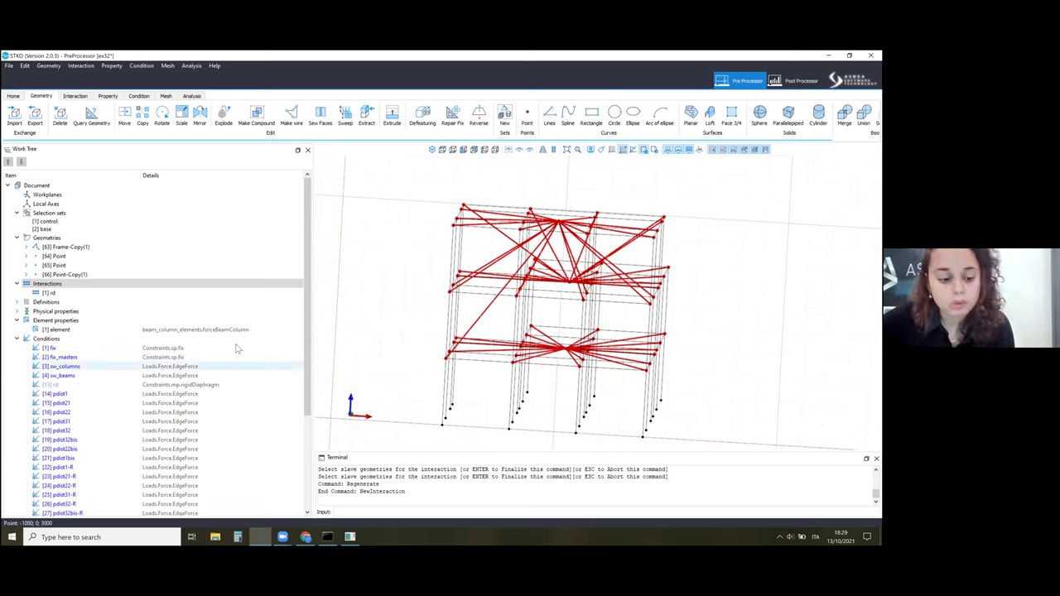
Step: Undo the creation of the single rd interaction and the deletion of the interactions rd, rd2 and rd3
key(ctrl+z)
key(ctrl+z)
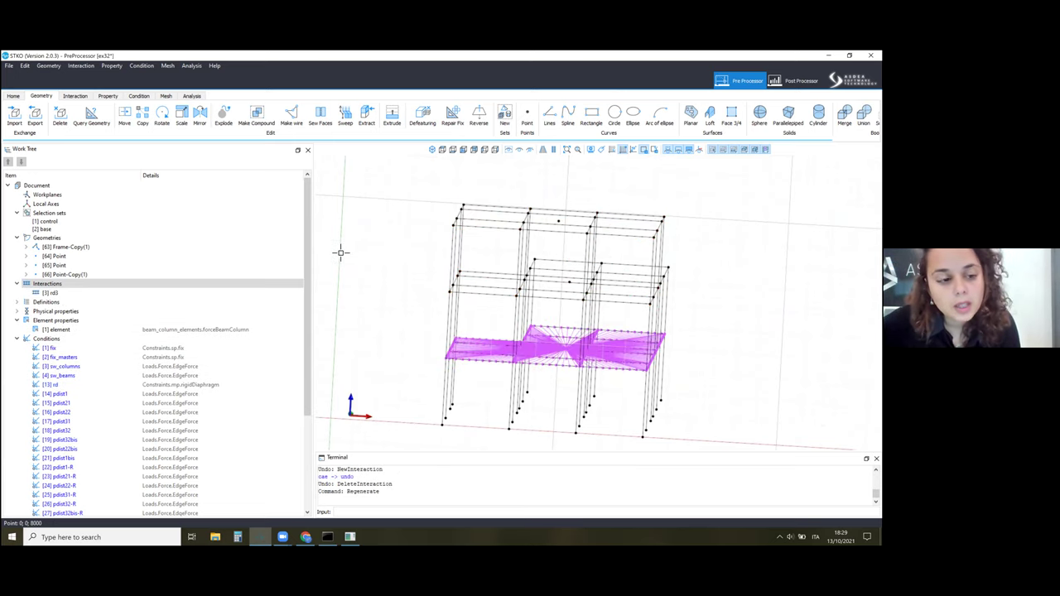
key(ctrl+z)
key(ctrl+z)
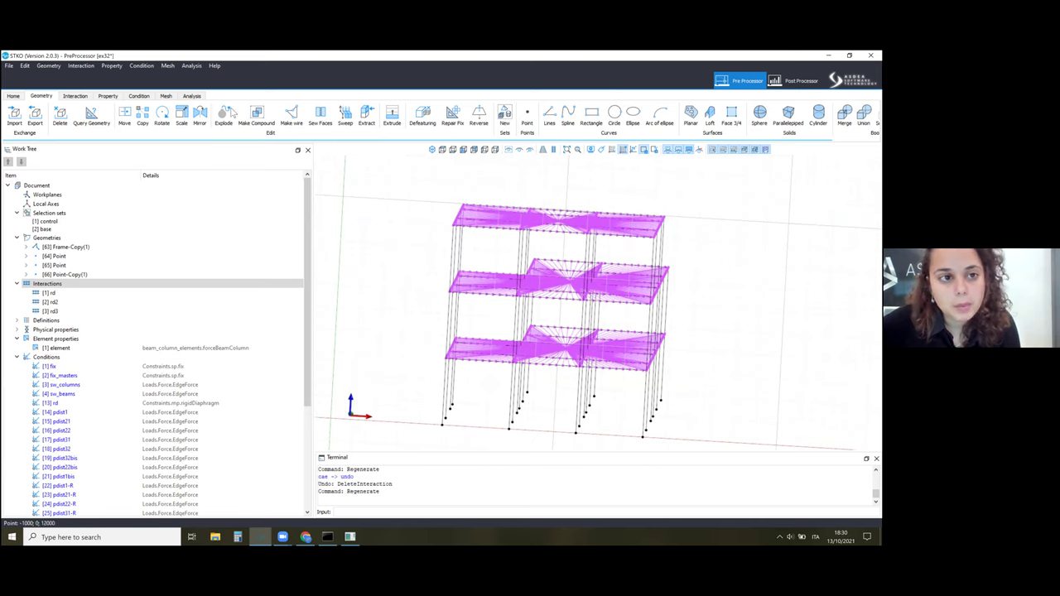
Step: Rebuild the mesh and view the restored floor interactions on the whole frame in 3D
click(166, 96)
click(159, 116)
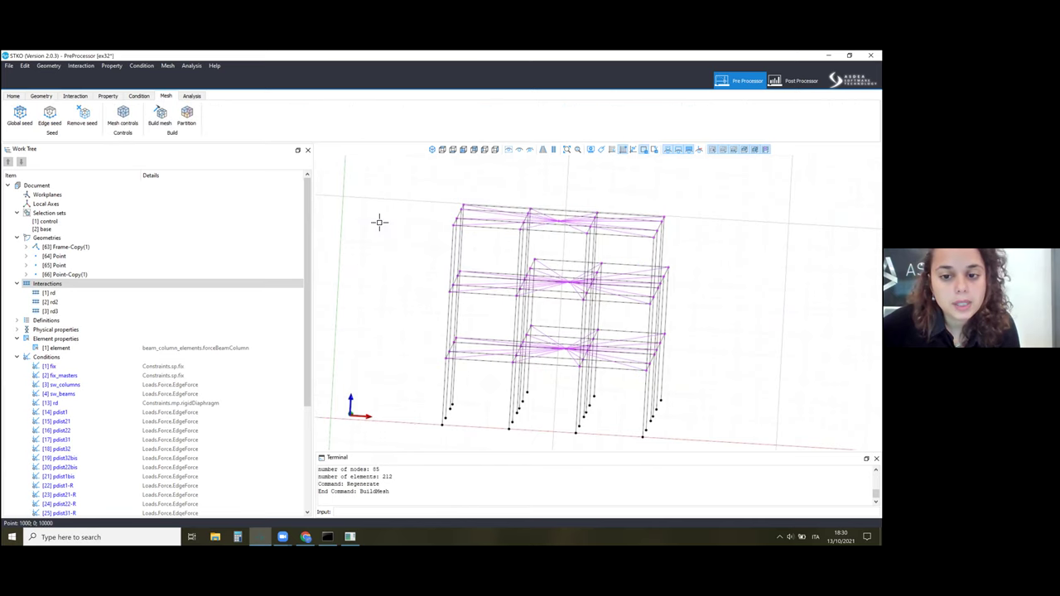
middle_drag(506, 252, 473, 290)
middle_drag(522, 331, 639, 303)
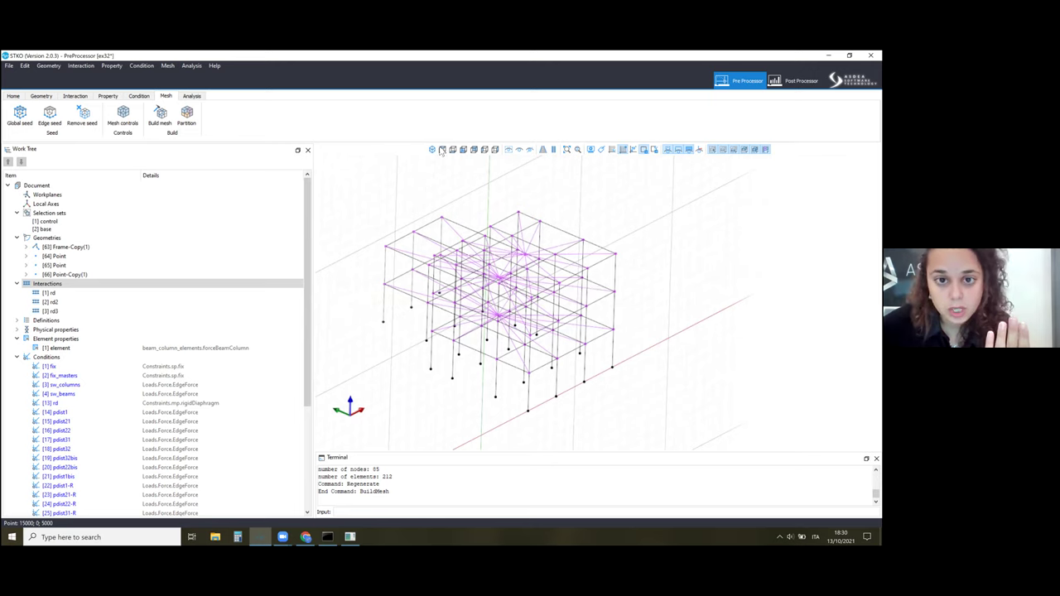
scroll(619, 168, down, 3)
middle_drag(567, 289, 546, 331)
scroll(545, 331, up, 3)
Step: Open the fix_masters condition and review which degrees of freedom it constrains, then close the editor
scroll(118, 450, down, 5)
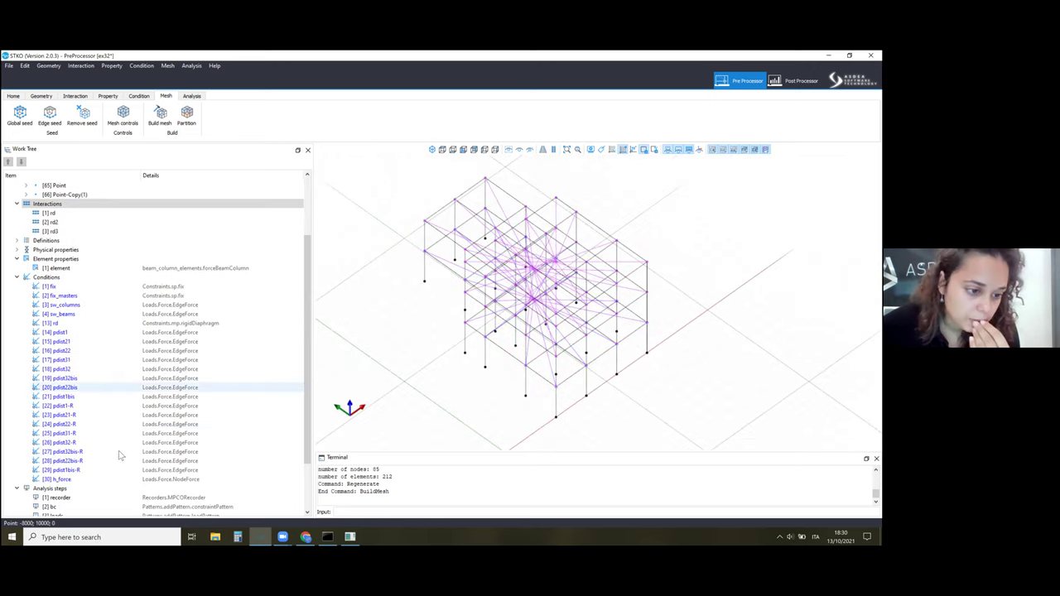
right_click(79, 234)
click(89, 261)
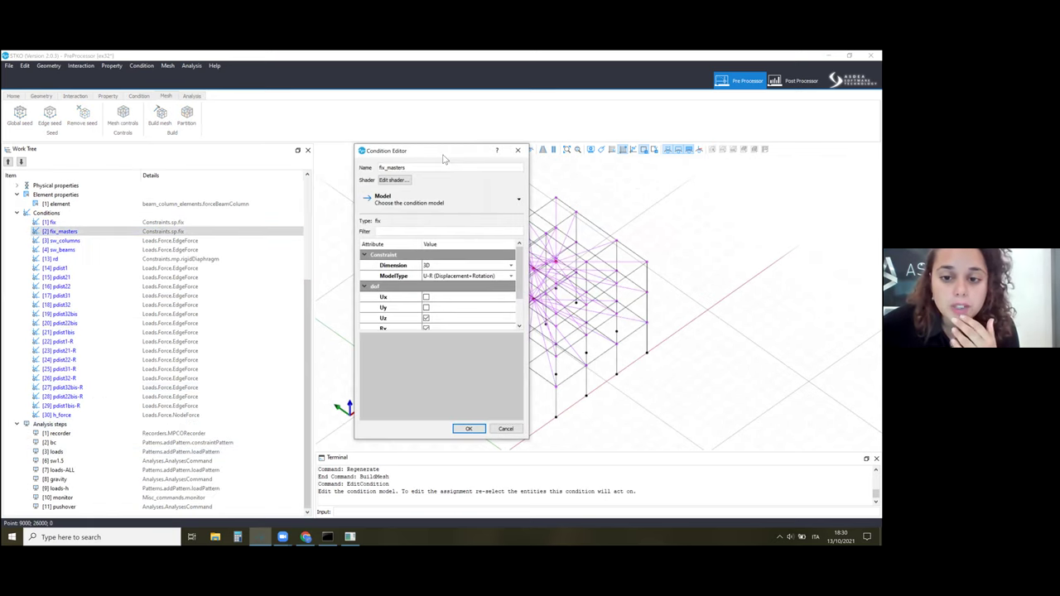
drag(447, 159, 350, 170)
scroll(501, 267, up, 2)
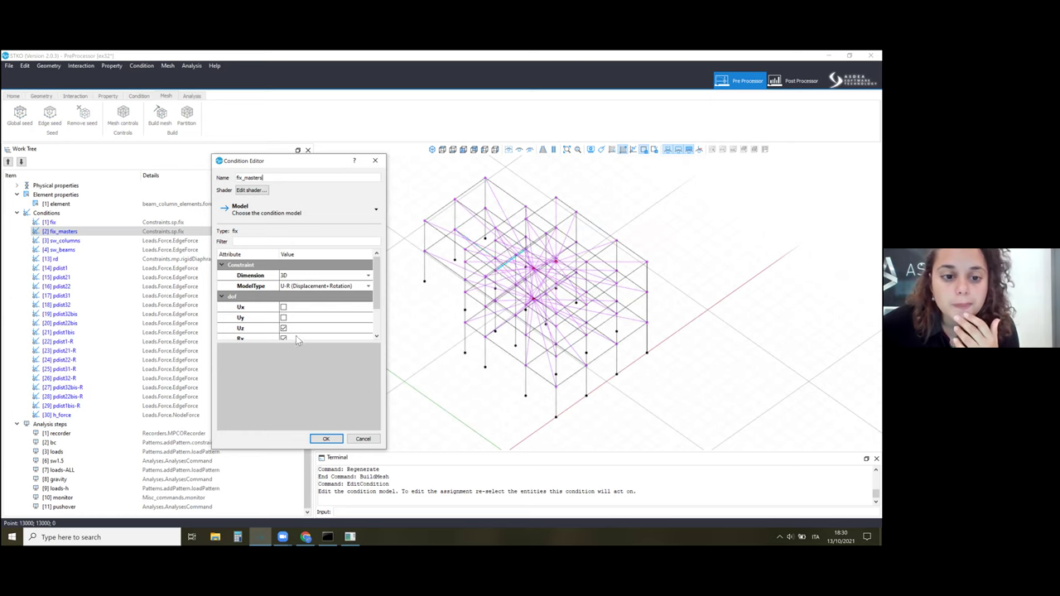
drag(298, 343, 300, 396)
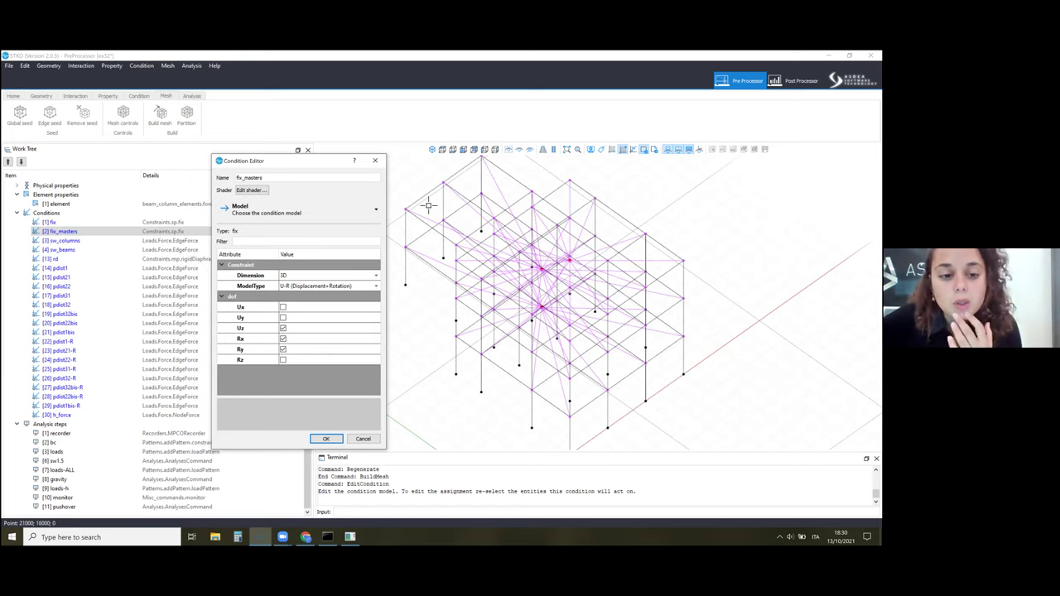
click(265, 328)
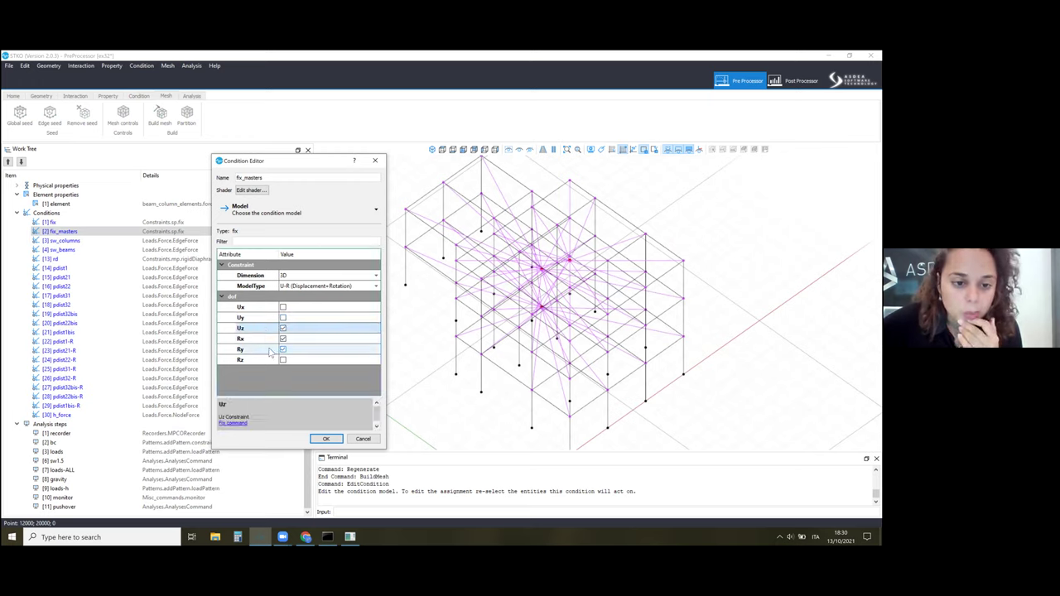
click(323, 439)
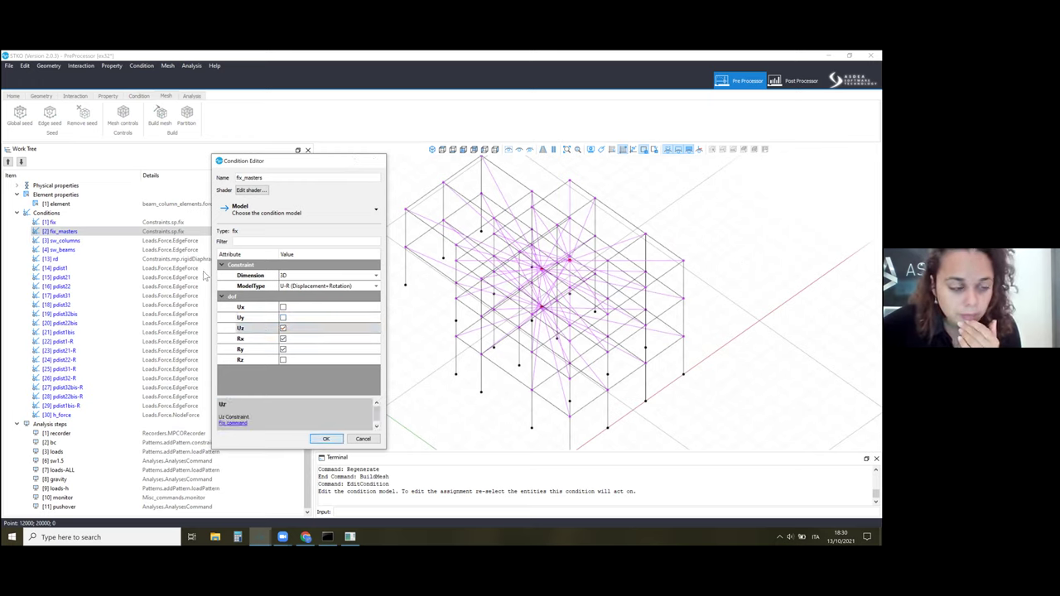
Step: Review the distributed edge load conditions from pdist1 to pdist1bis-R and the nodal load condition h_force
click(124, 269)
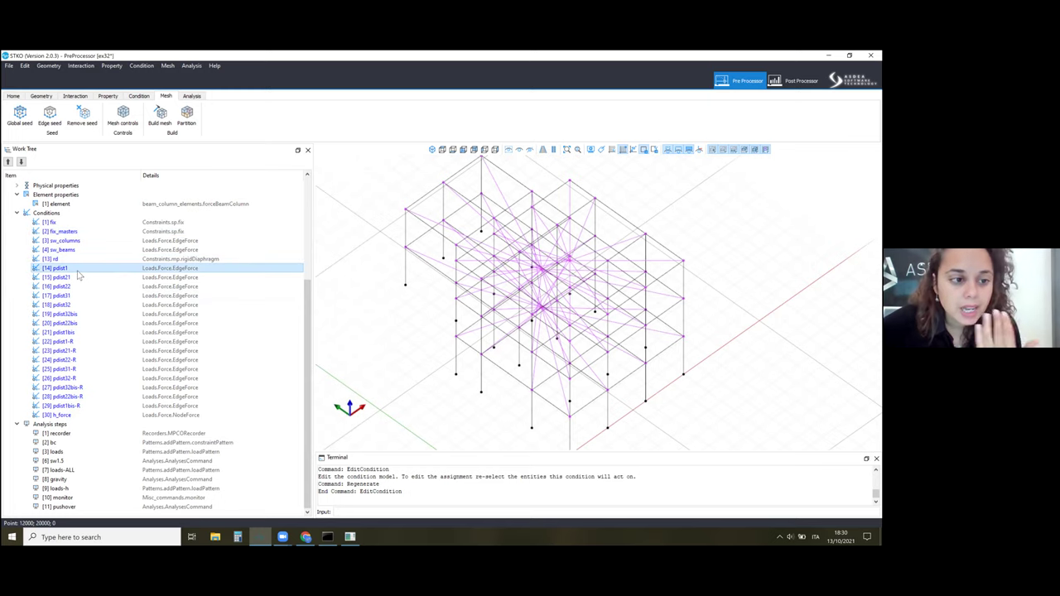
click(81, 406)
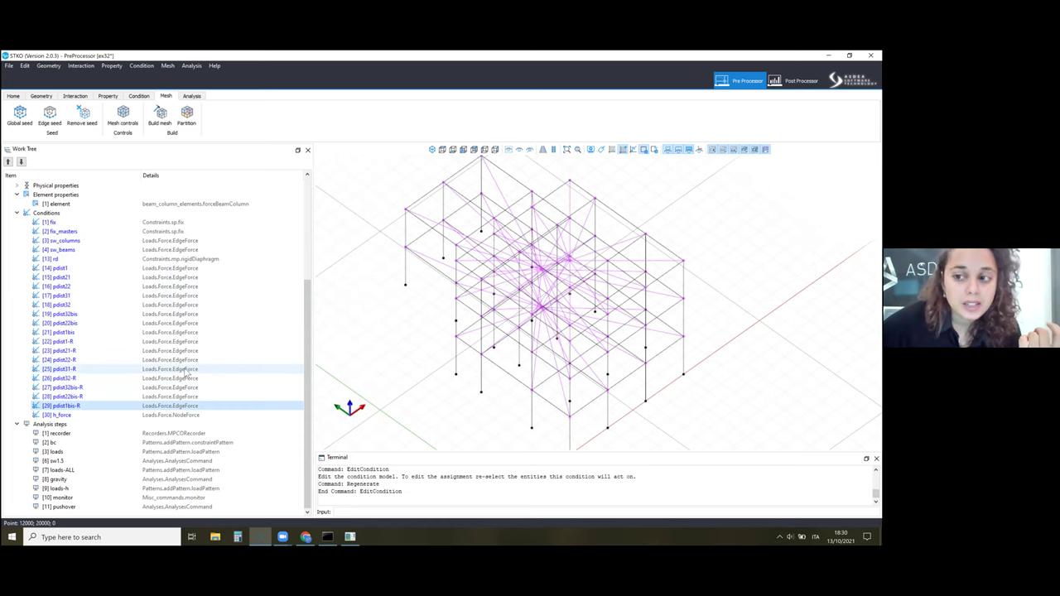
click(159, 269)
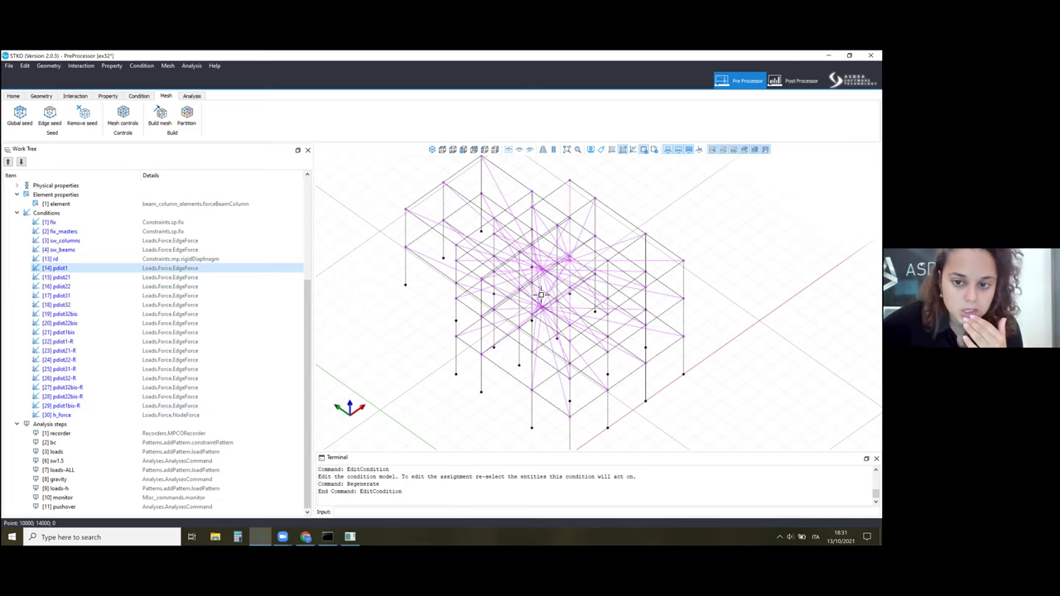
mouse_move(540, 294)
middle_down()
mouse_move(627, 370)
mouse_move(649, 367)
mouse_move(622, 356)
middle_up()
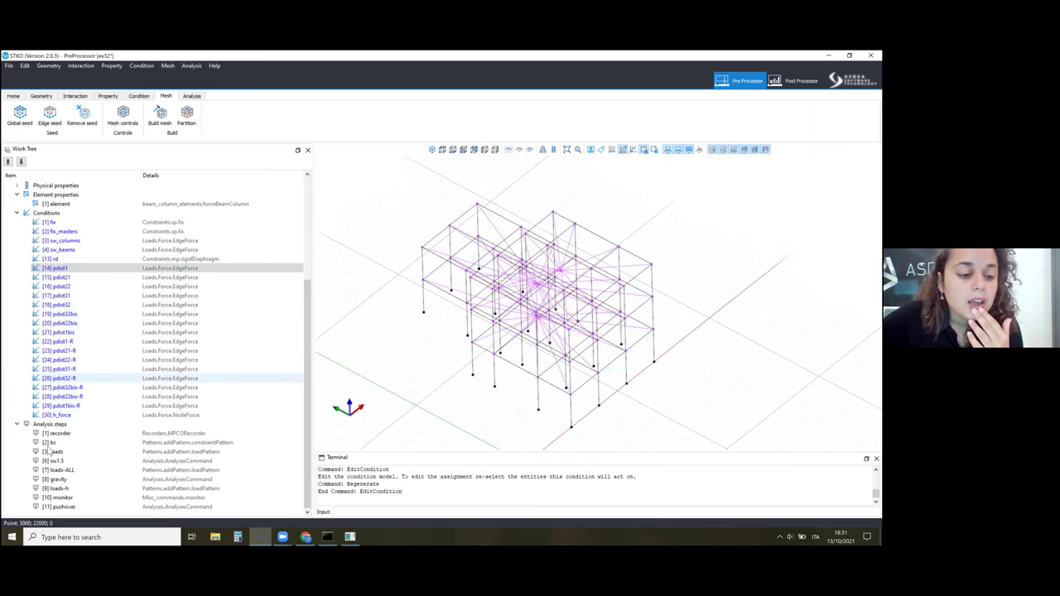
click(113, 415)
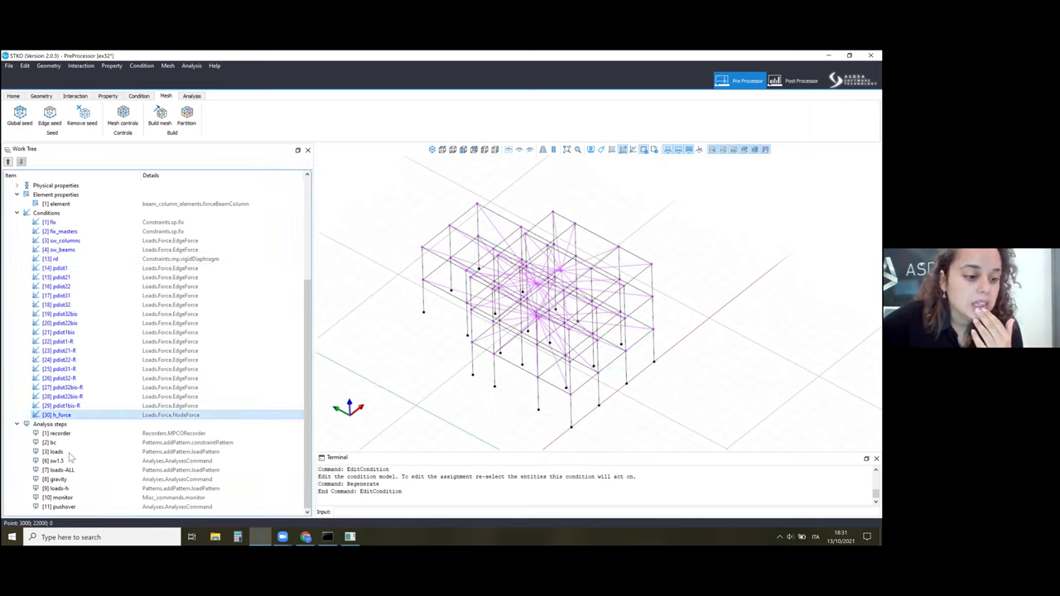
Step: Open the bc analysis step, check the condition listed in its mp constraint vector, and close it without changes
right_click(78, 443)
click(99, 469)
click(559, 193)
click(576, 193)
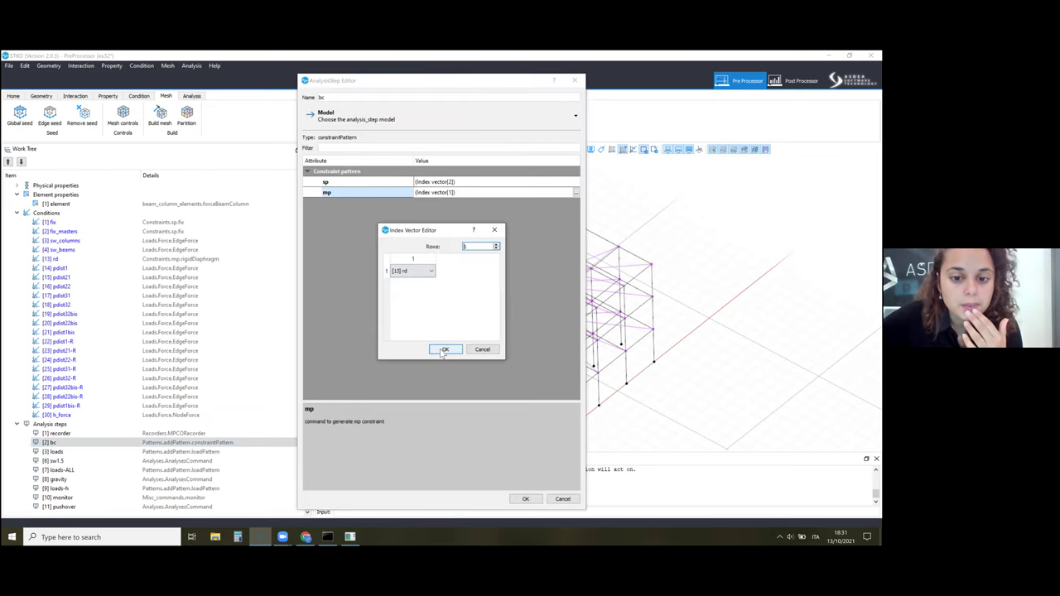
click(478, 347)
click(575, 82)
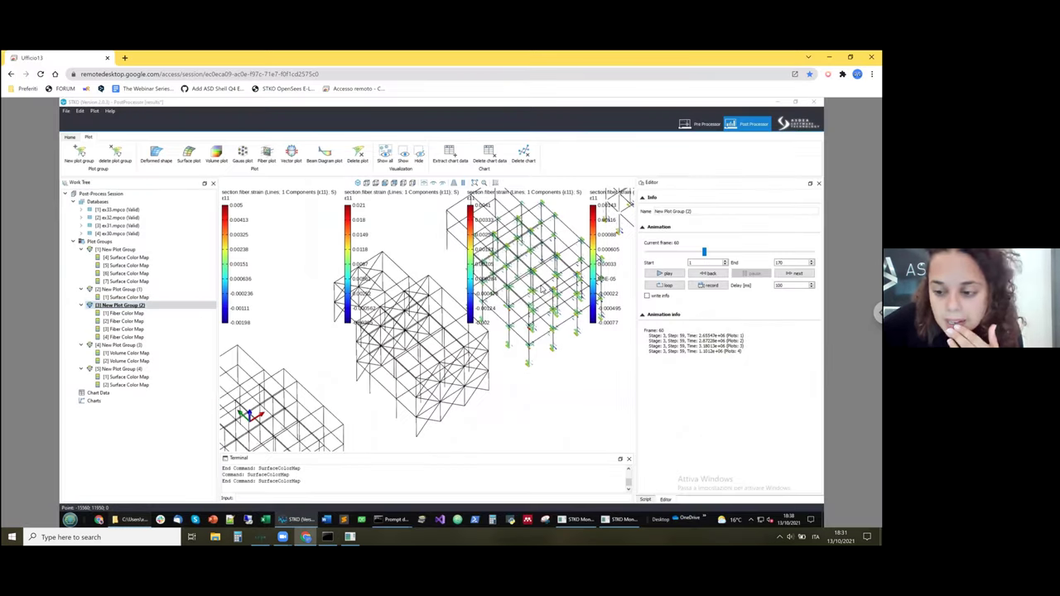
Step: In the remote desktop session, open the Week18 ex32 folder and run LaunchSTKOMonitor.bat to view the PushoverRD curve
key(alt+Tab)
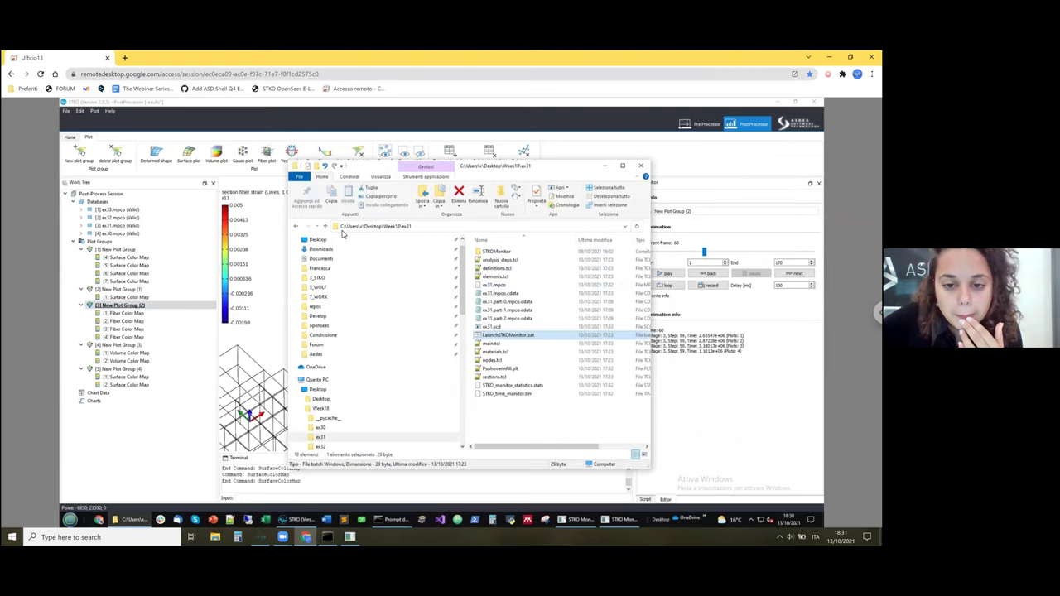
key(BackSpace)
double_click(518, 276)
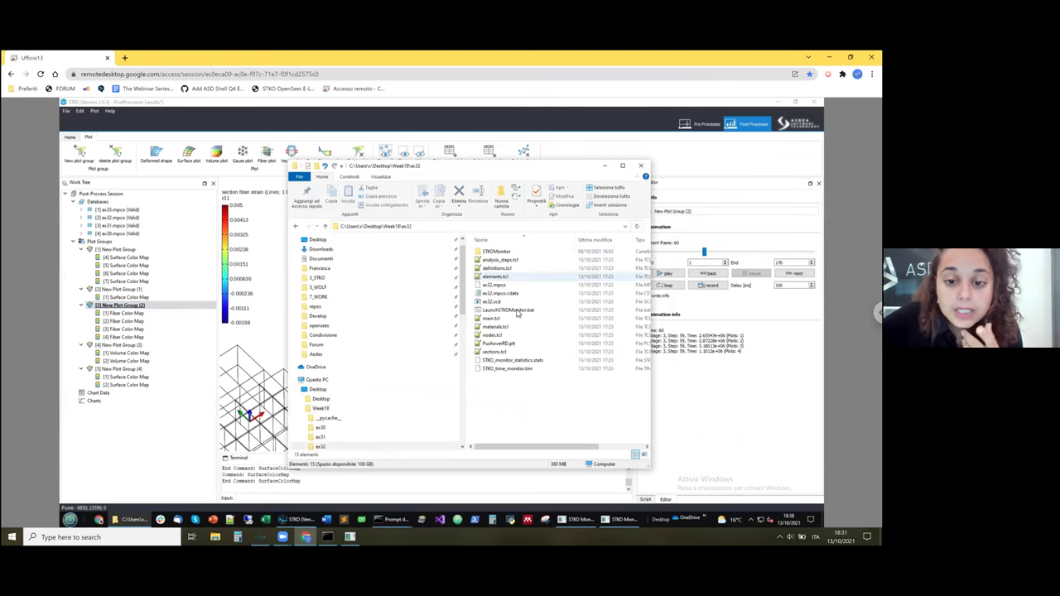
click(525, 311)
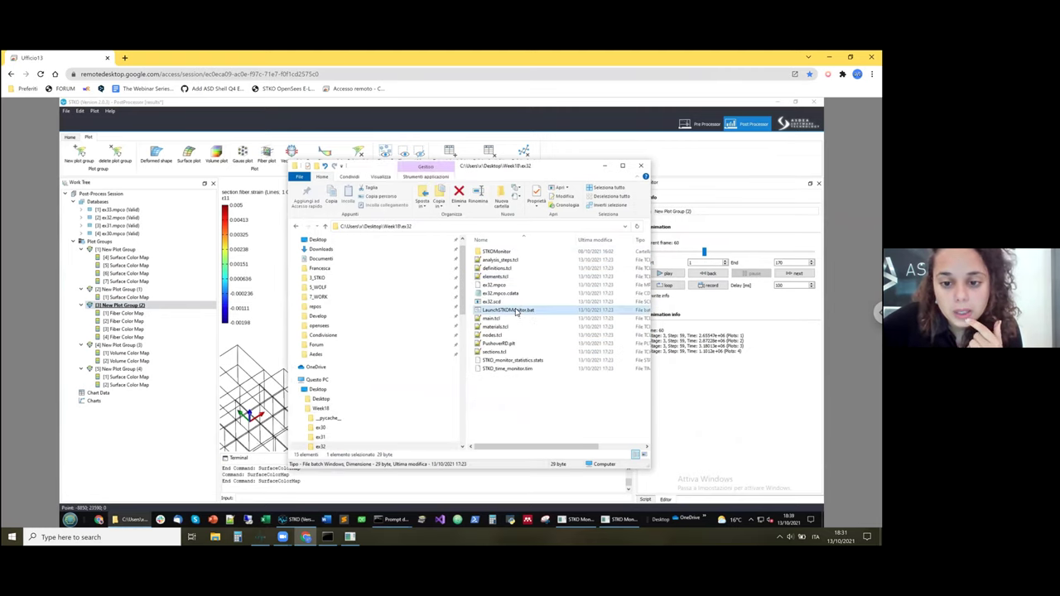
double_click(515, 312)
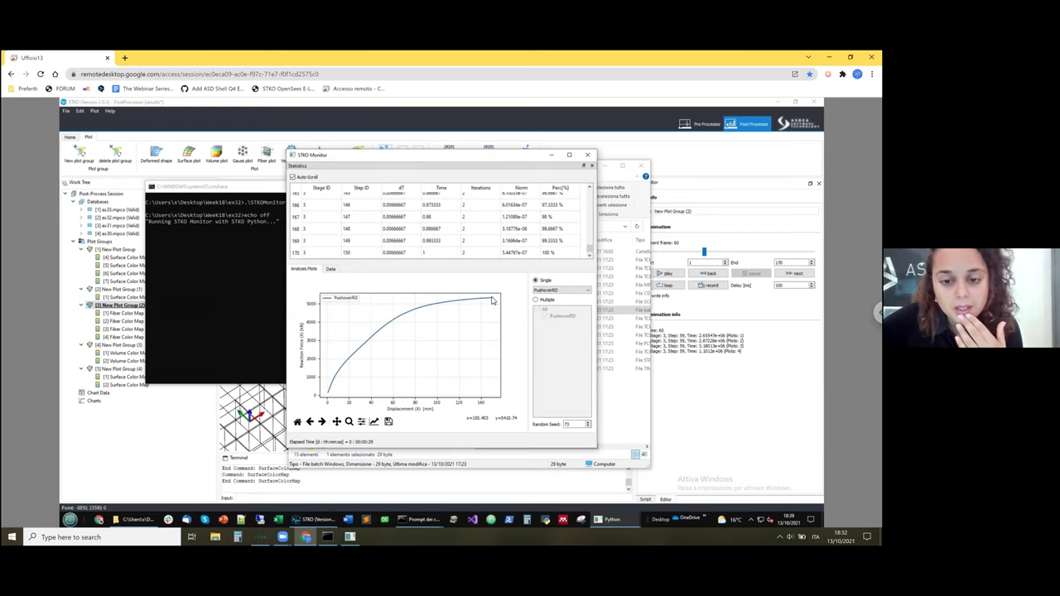
Step: Close the STKO Monitor and the ex32 folder window, and look over the frame plots in the post-processor
click(588, 156)
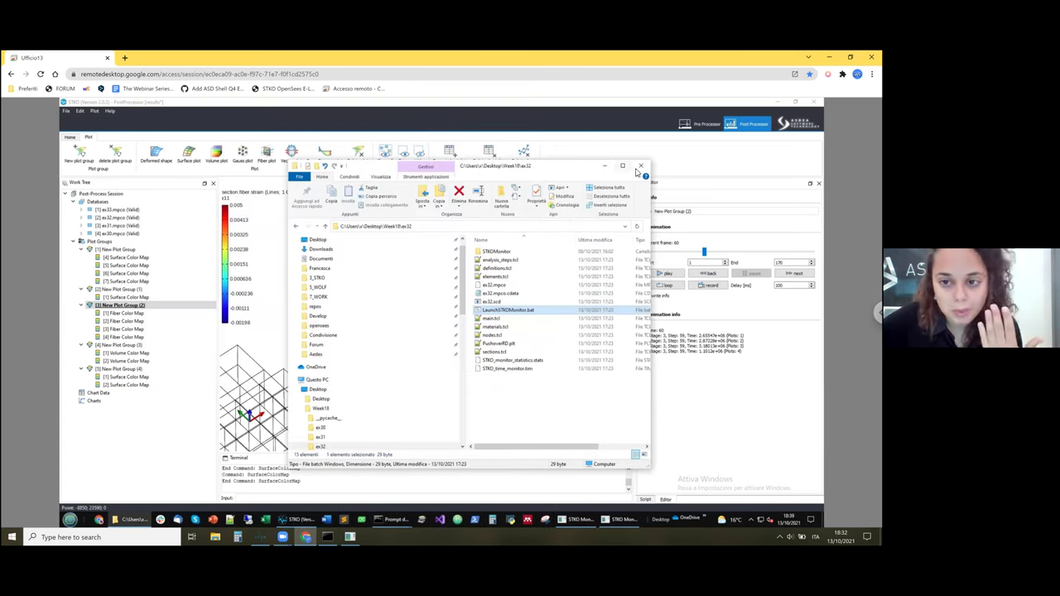
key(alt+F4)
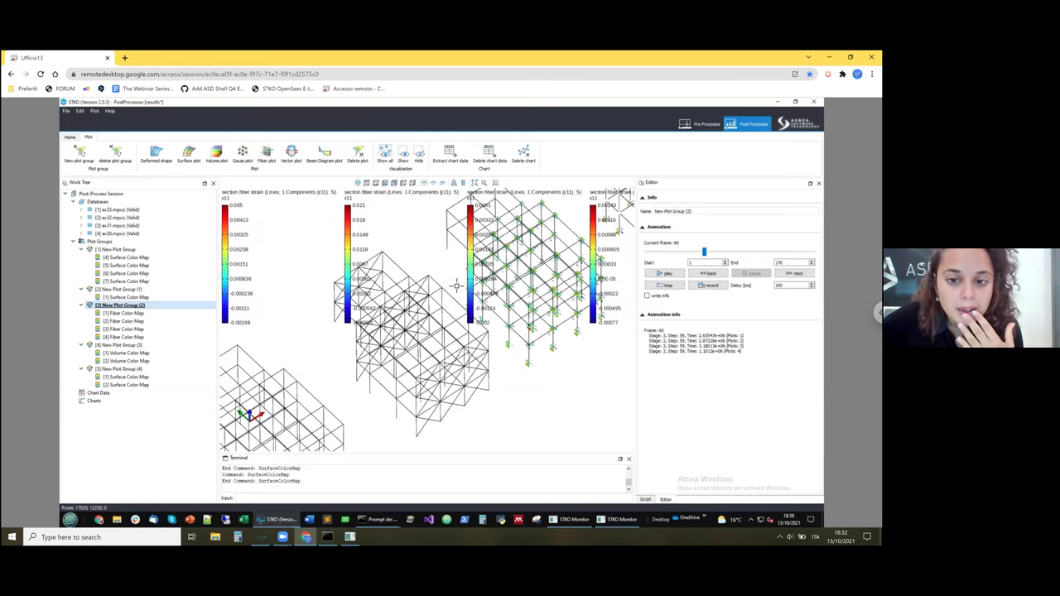
scroll(534, 224, down, 3)
scroll(436, 439, up, 3)
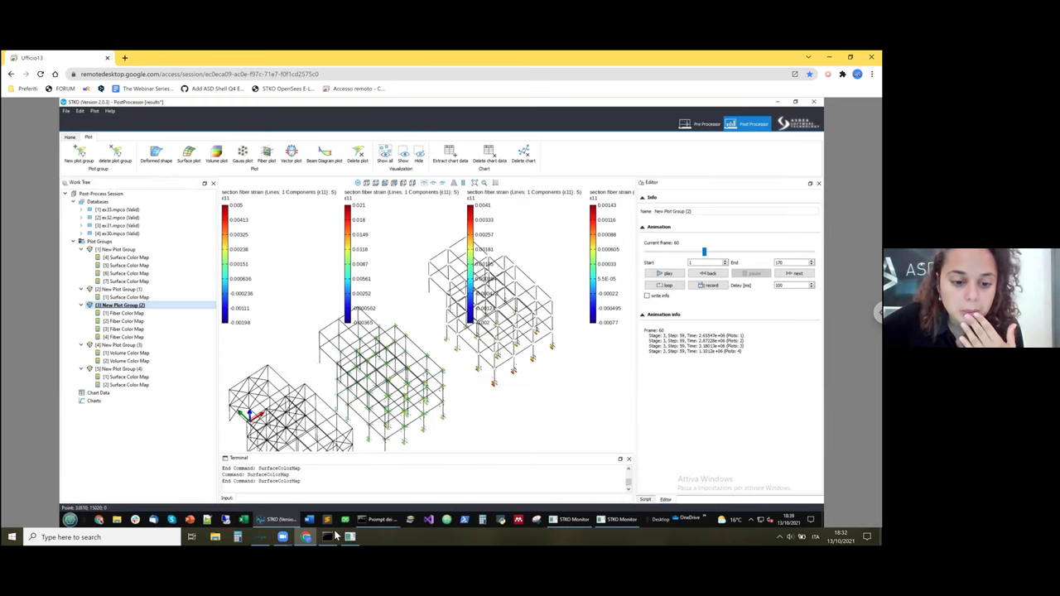
Step: Switch back to the local STKO pre-processor and open ex33.scd without saving the changes to ex32
key(alt+Tab)
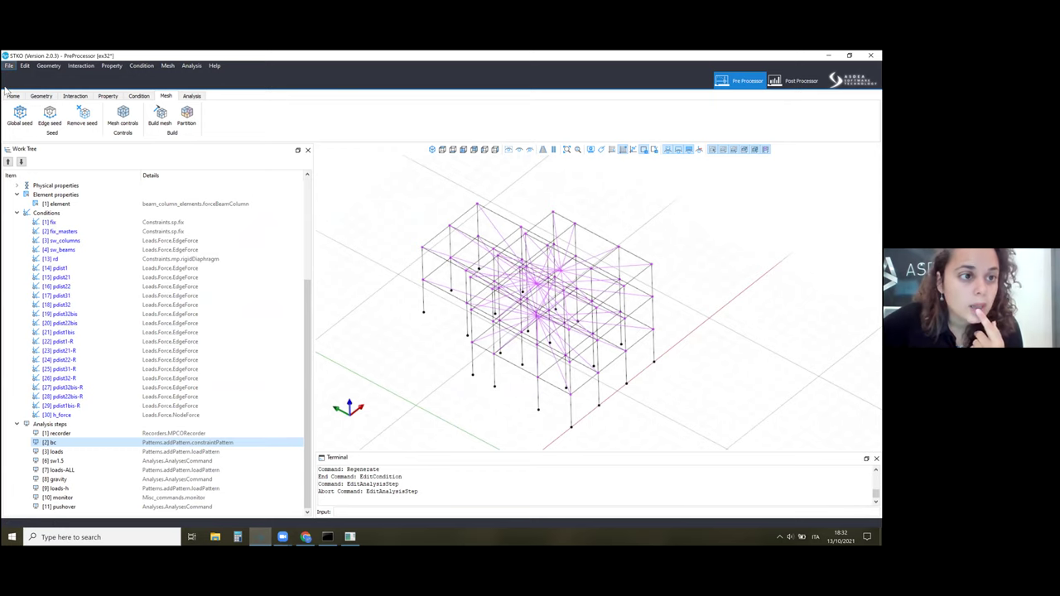
click(13, 95)
click(31, 116)
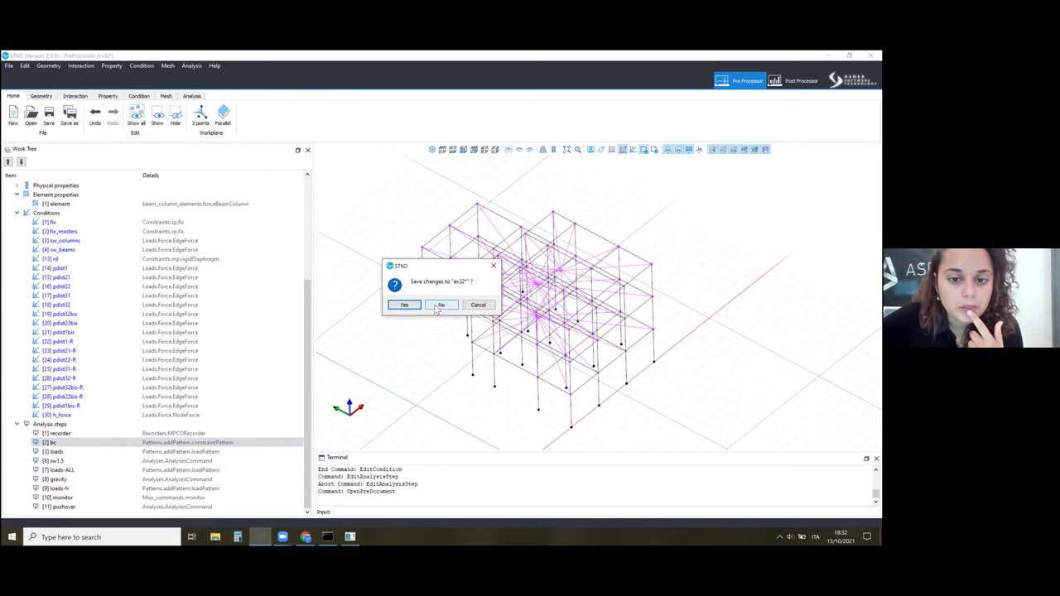
click(440, 305)
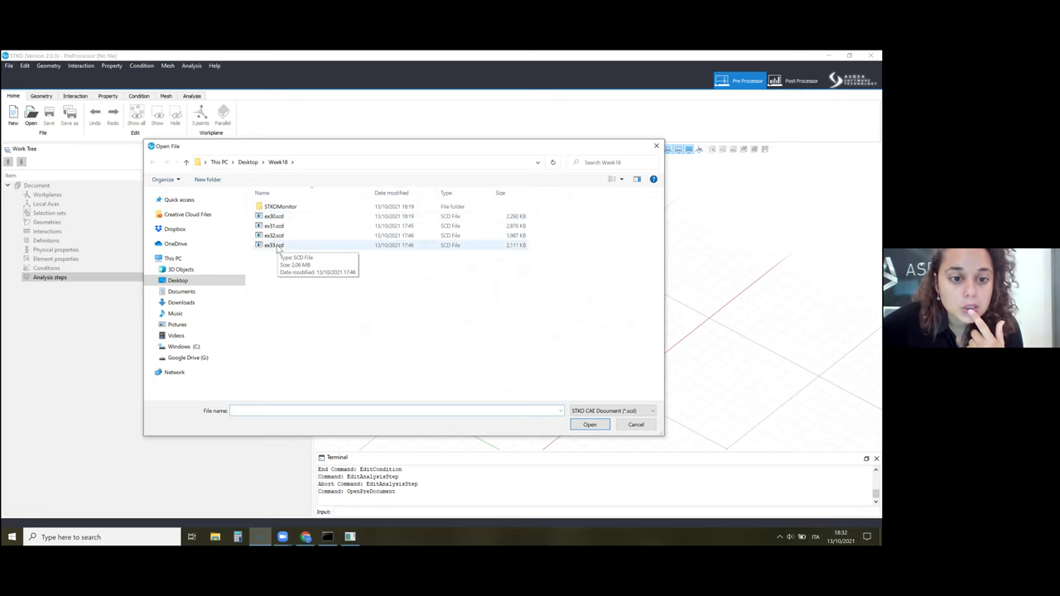
double_click(296, 245)
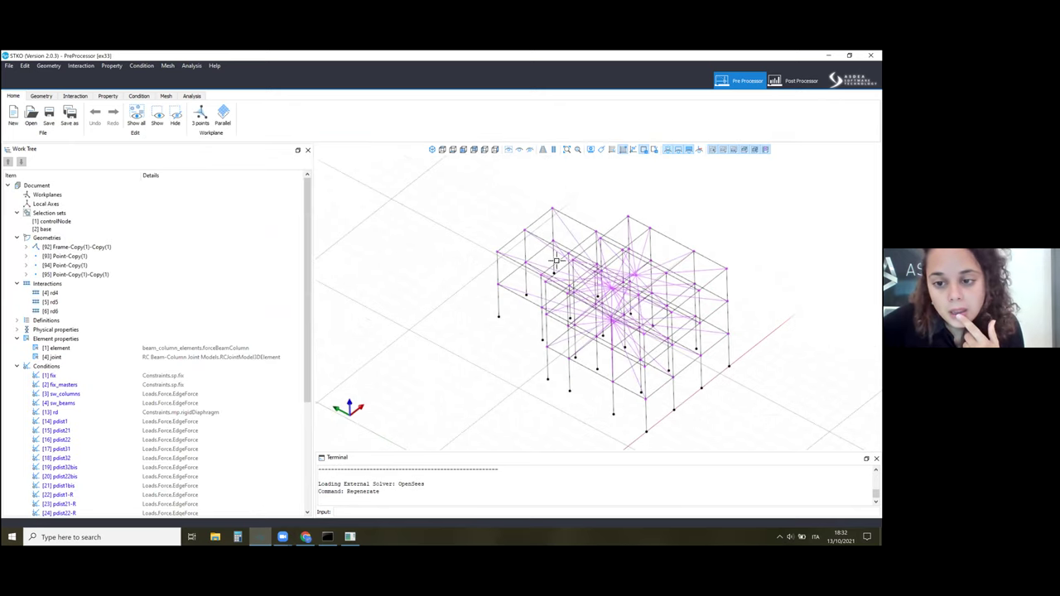
Step: Expand the physical properties of the ex33 model and select the joint property of type RCJointModel3D
middle_drag(629, 345, 656, 351)
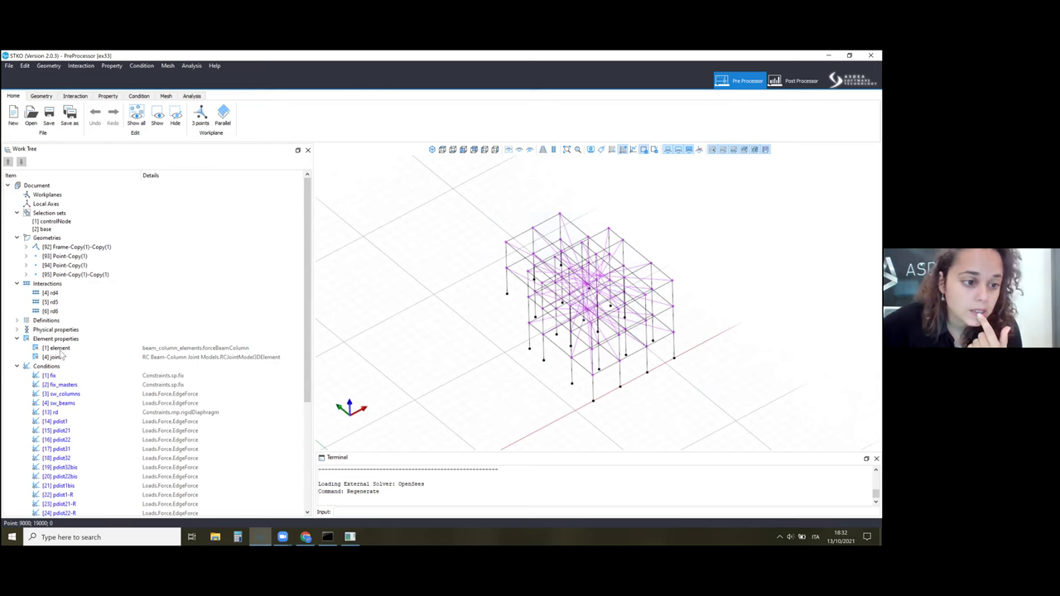
click(16, 330)
click(213, 404)
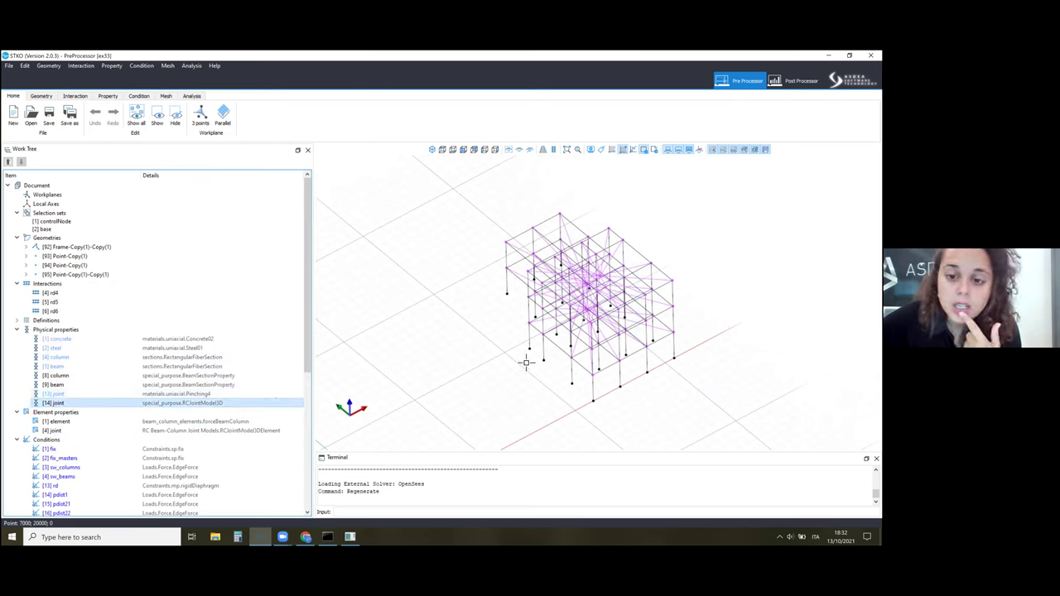
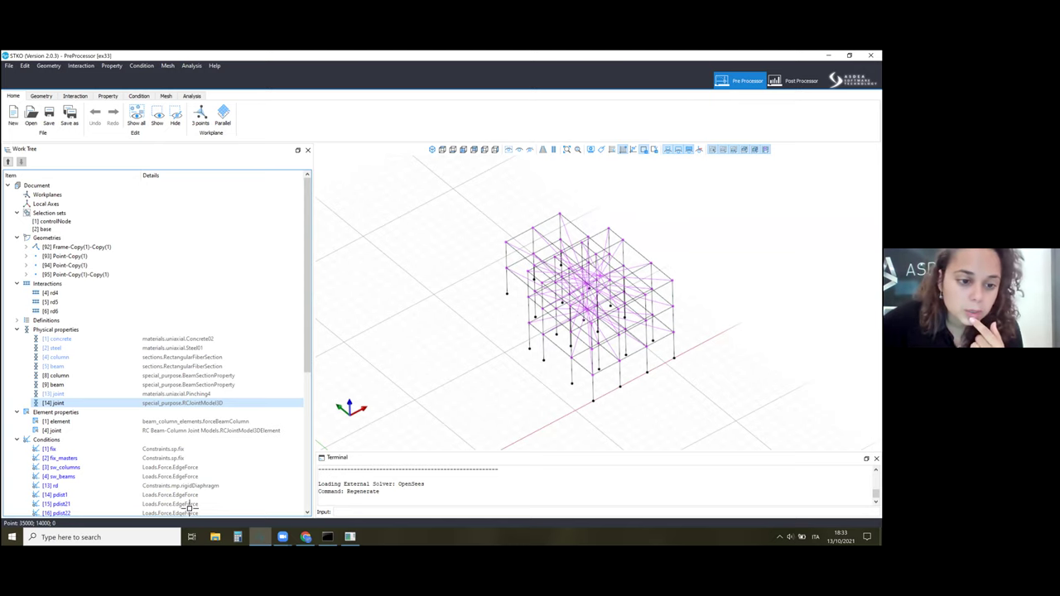
Step: Open the joint material property of type Pinching4 for editing to view its parameters
click(167, 396)
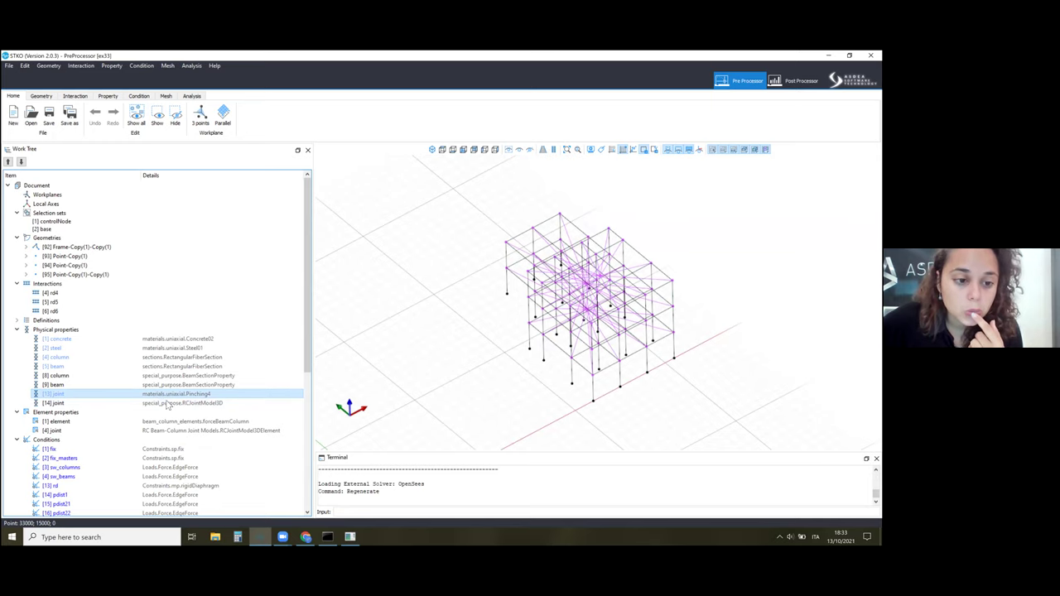
right_click(170, 404)
click(186, 425)
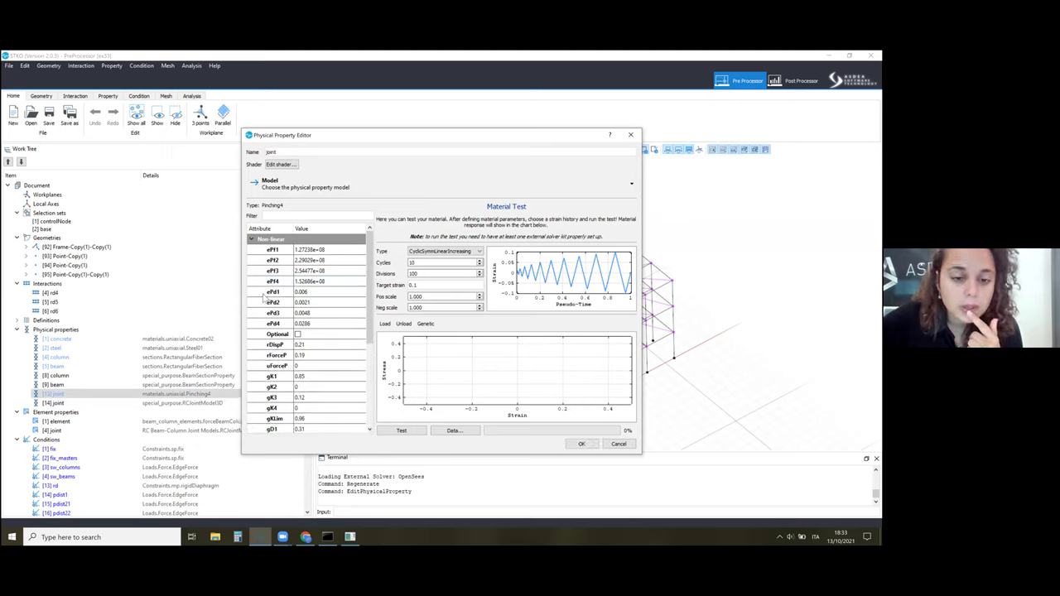
Step: In File Explorer, go to the Week18 folder on the Desktop and open 2014DeRisi.pdf
click(216, 537)
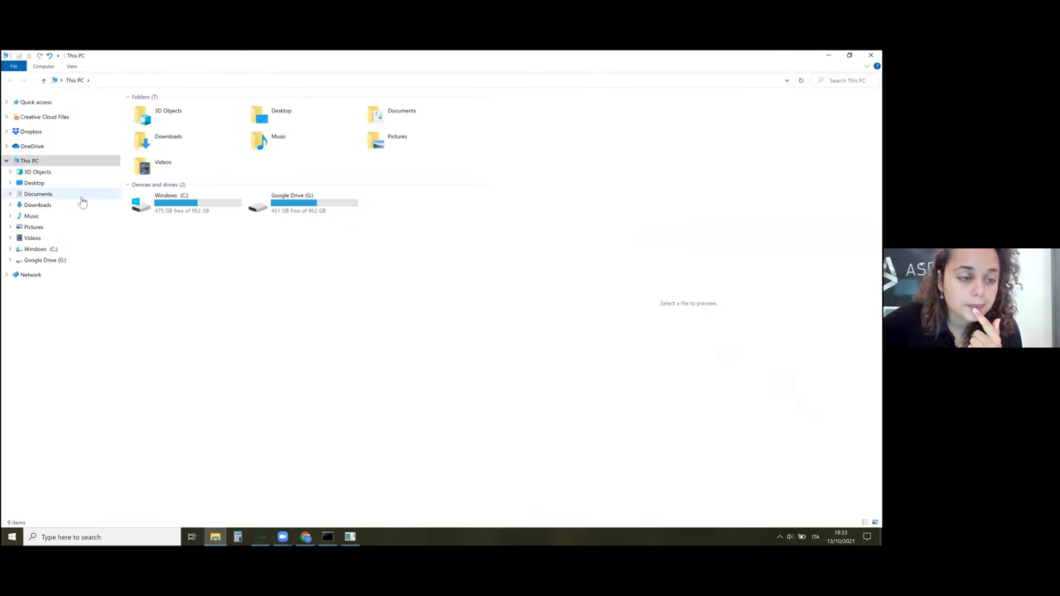
click(82, 203)
double_click(176, 108)
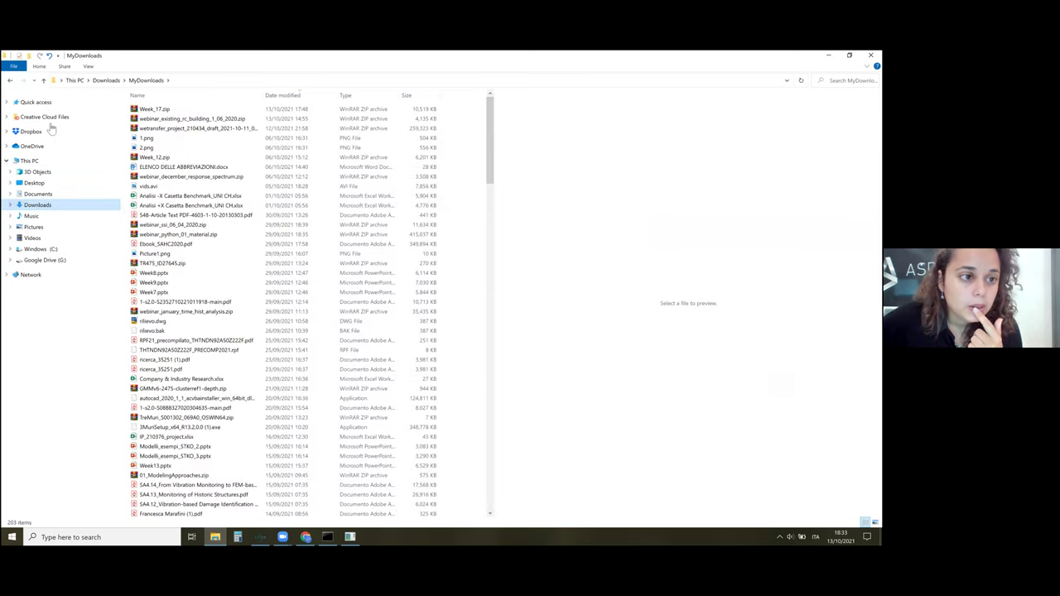
click(44, 80)
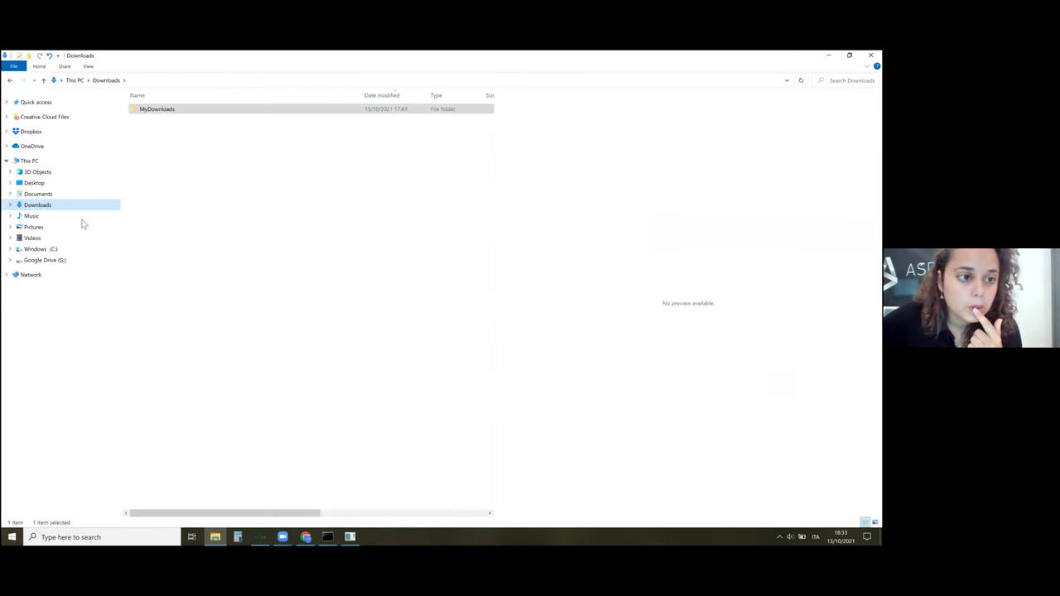
click(49, 183)
double_click(203, 118)
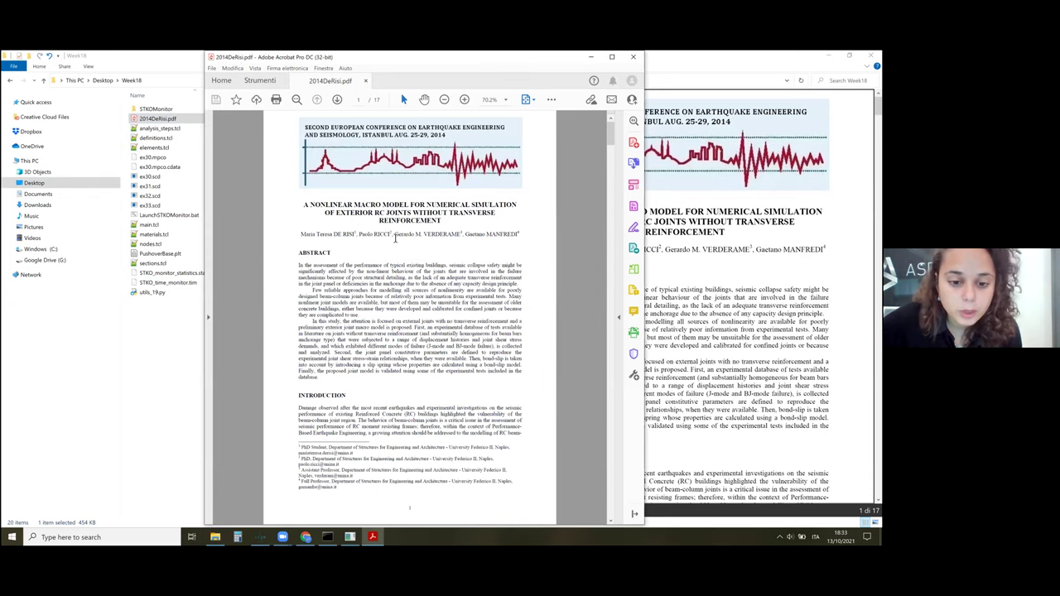
Step: Look through the paper to page 7 and enlarge Figure 2 with the joint panel's stress-strain relationship
scroll(395, 239, down, 5)
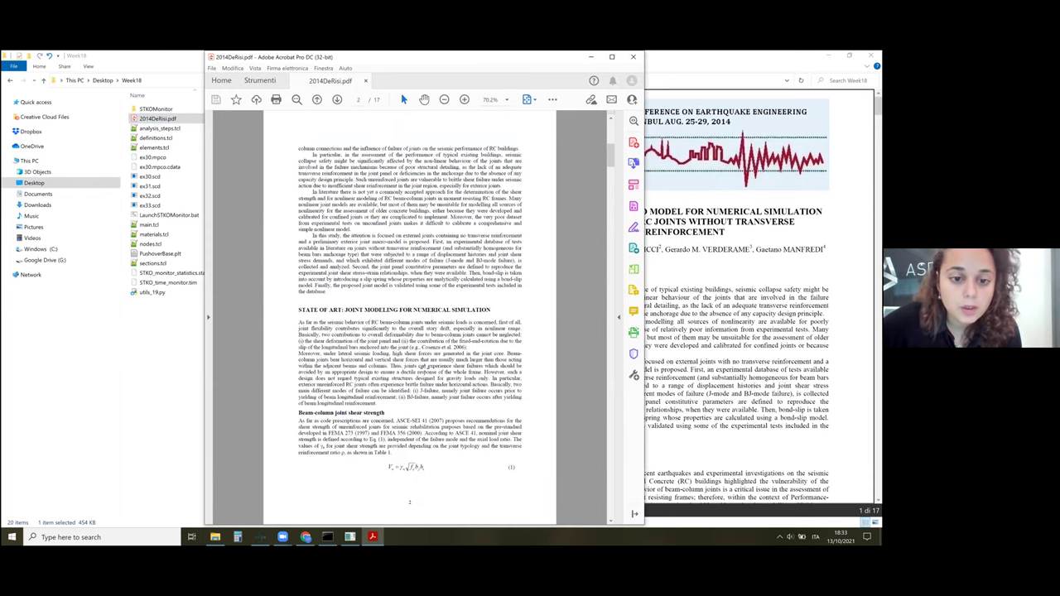
scroll(415, 358, down, 2)
scroll(417, 322, down, 10)
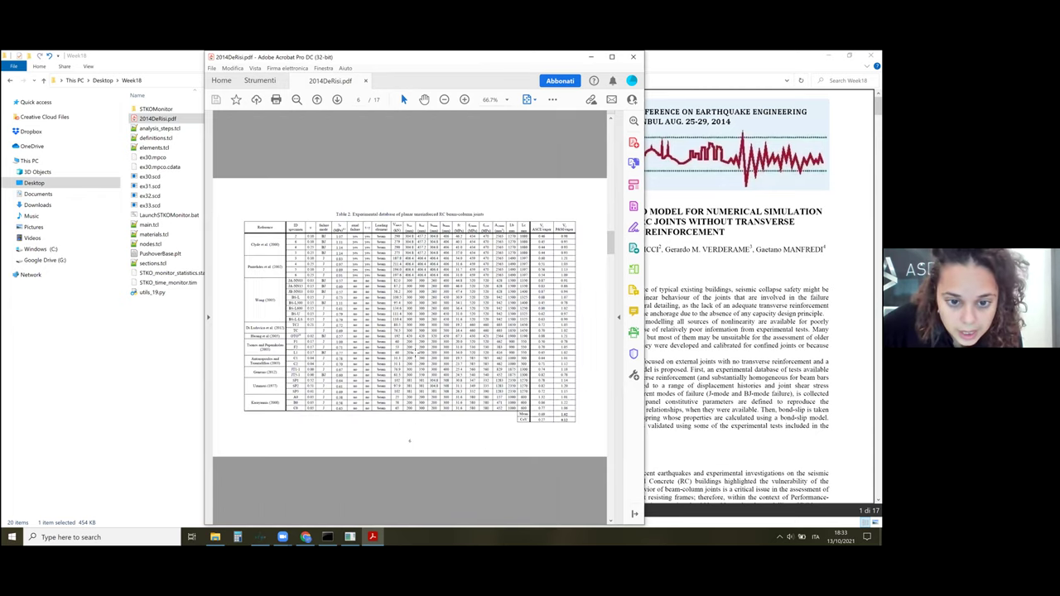
scroll(417, 323, down, 5)
ctrl+scroll(427, 415, up, 4)
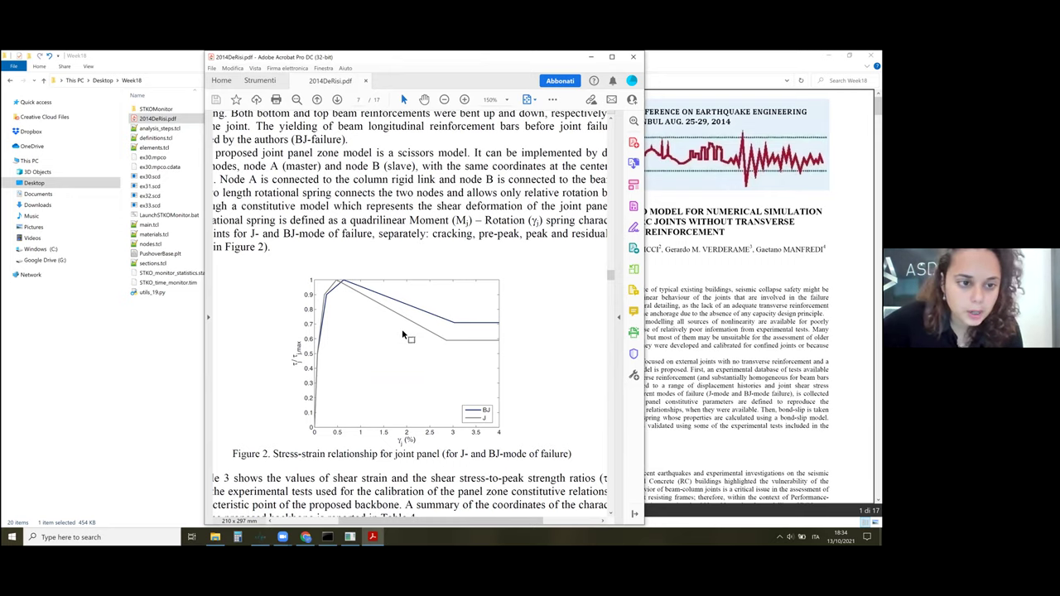
Step: Return to the Week18 folder and open utils_19.py in Notepad++
click(182, 317)
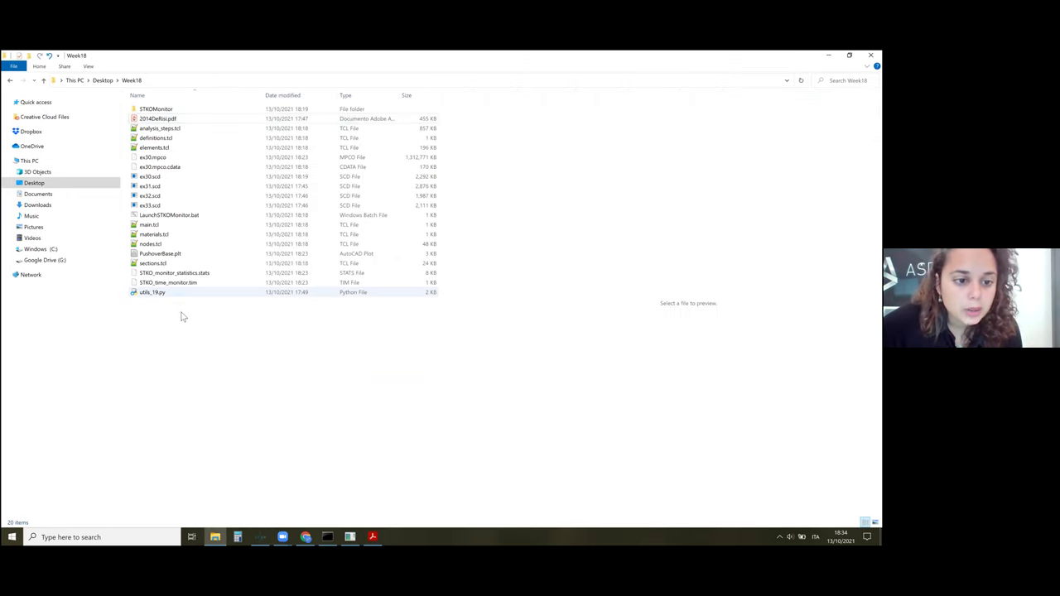
right_click(173, 292)
click(231, 330)
click(443, 309)
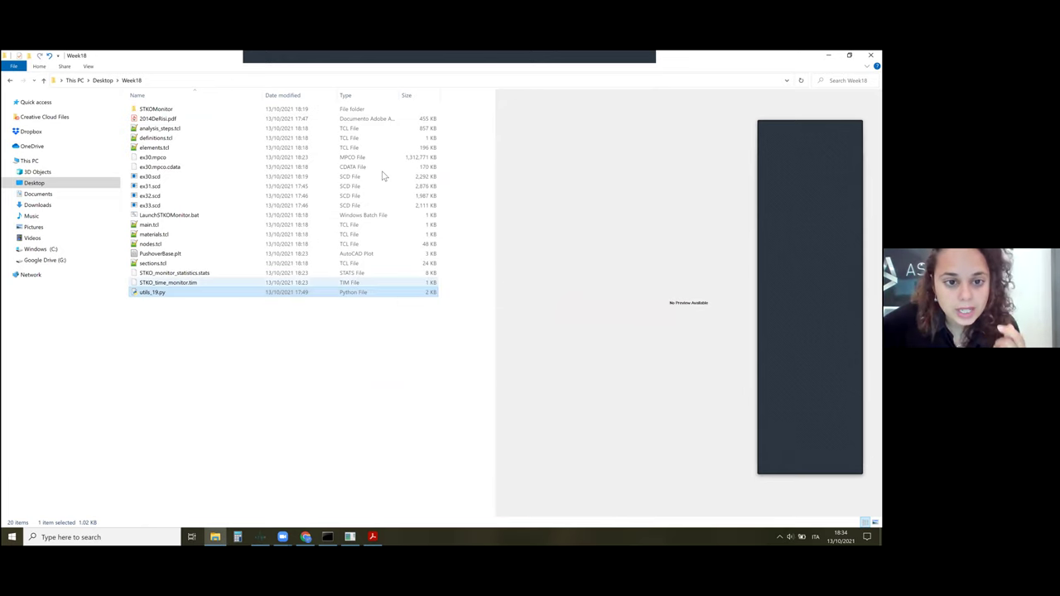
right_click(233, 295)
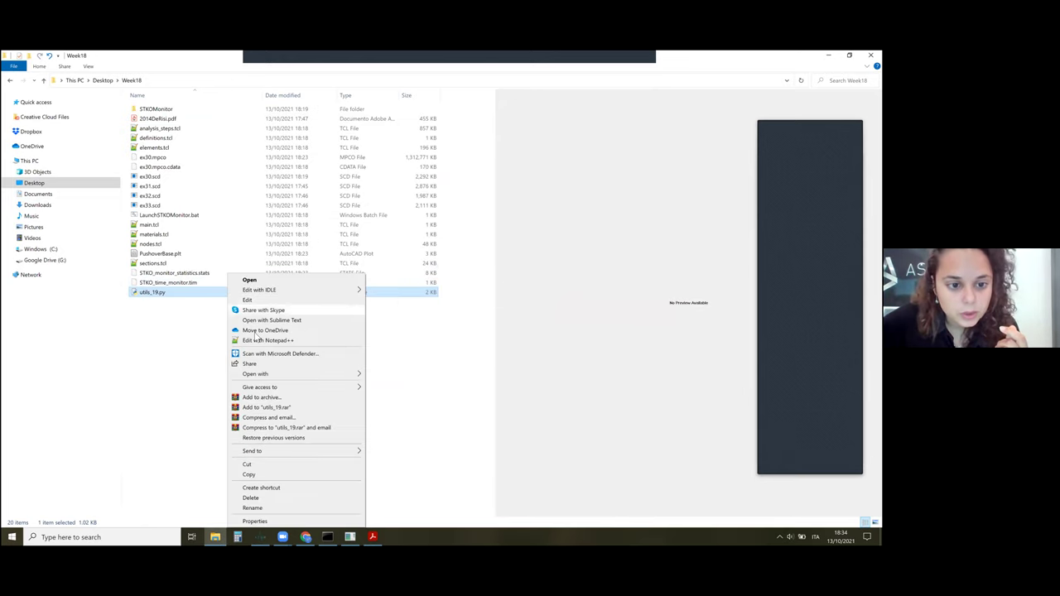
click(304, 322)
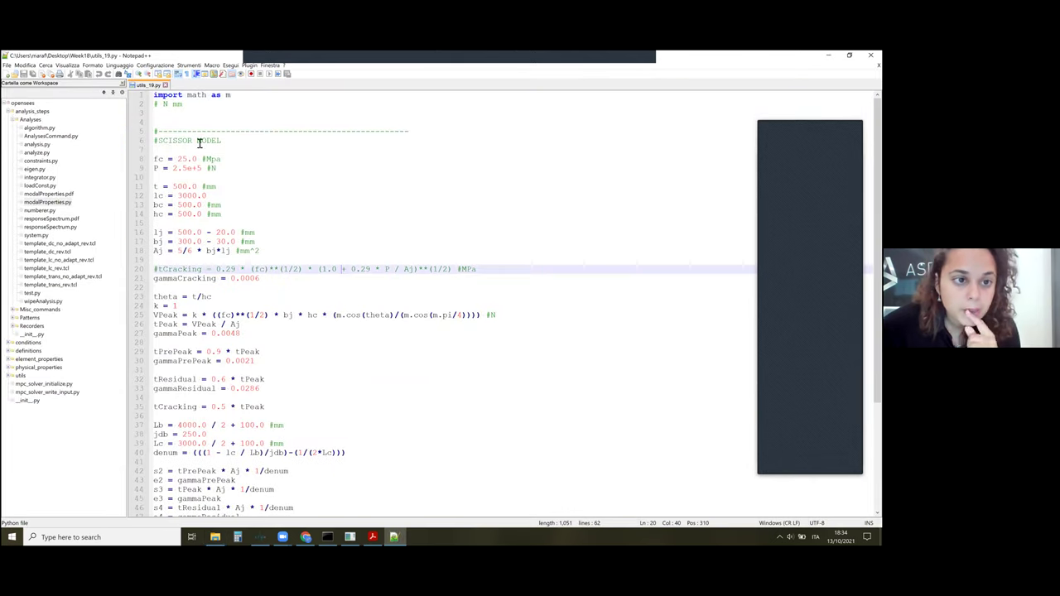
Step: Delete the empty line below the SCISSOR MODEL comment in utils_19.py
click(215, 148)
key(Delete)
click(202, 175)
Step: Examine how the script computes the cracking, pre-peak, peak and residual points of the joint and prints them
scroll(305, 248, down, 5)
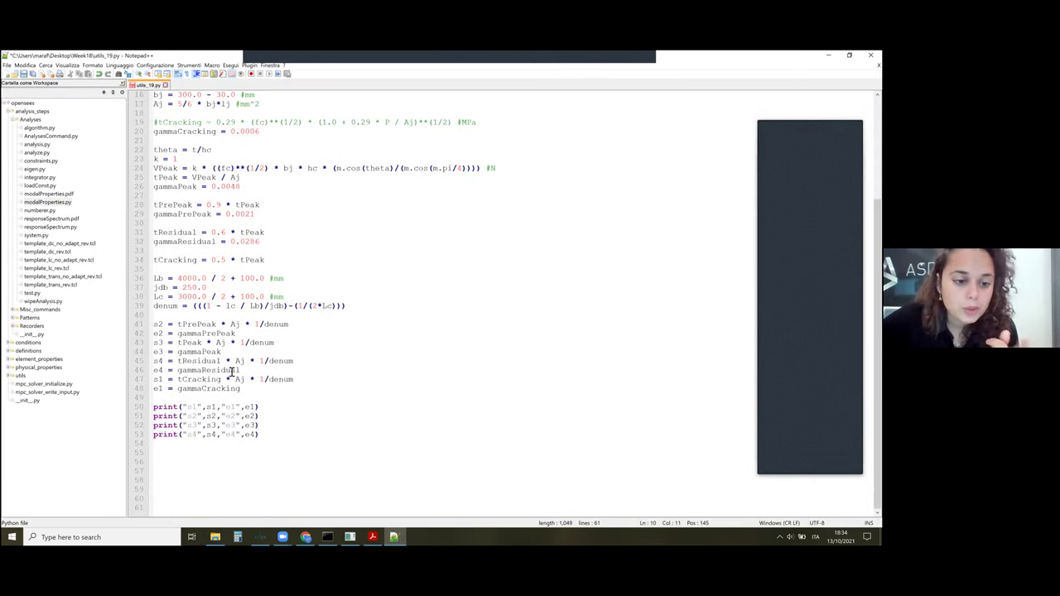
scroll(194, 335, up, 3)
scroll(198, 334, up, 1)
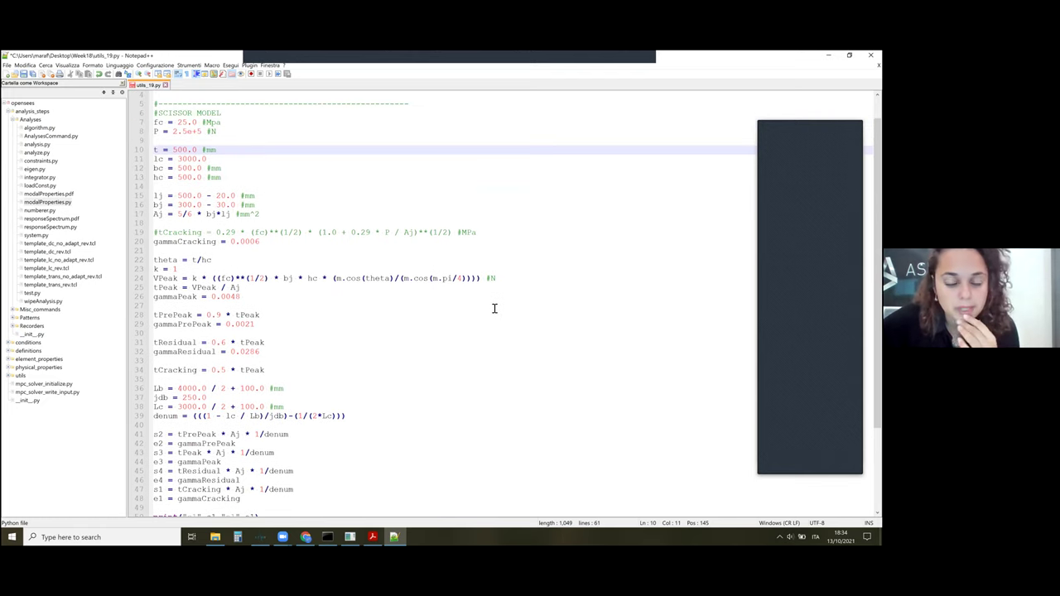
click(340, 304)
key(Up)
key(Up)
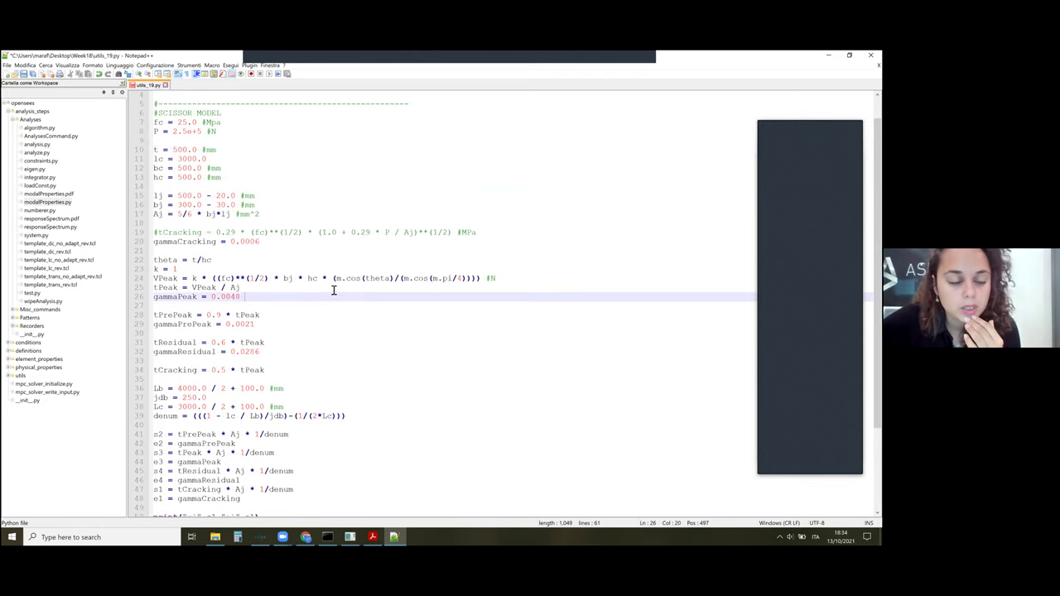
key(Down)
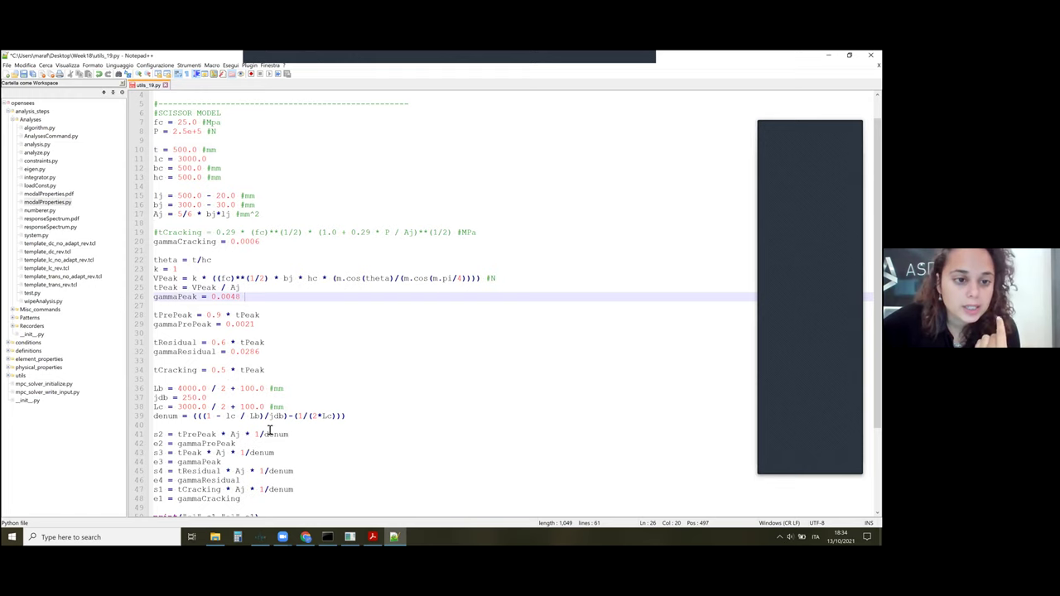
scroll(269, 425, up, 1)
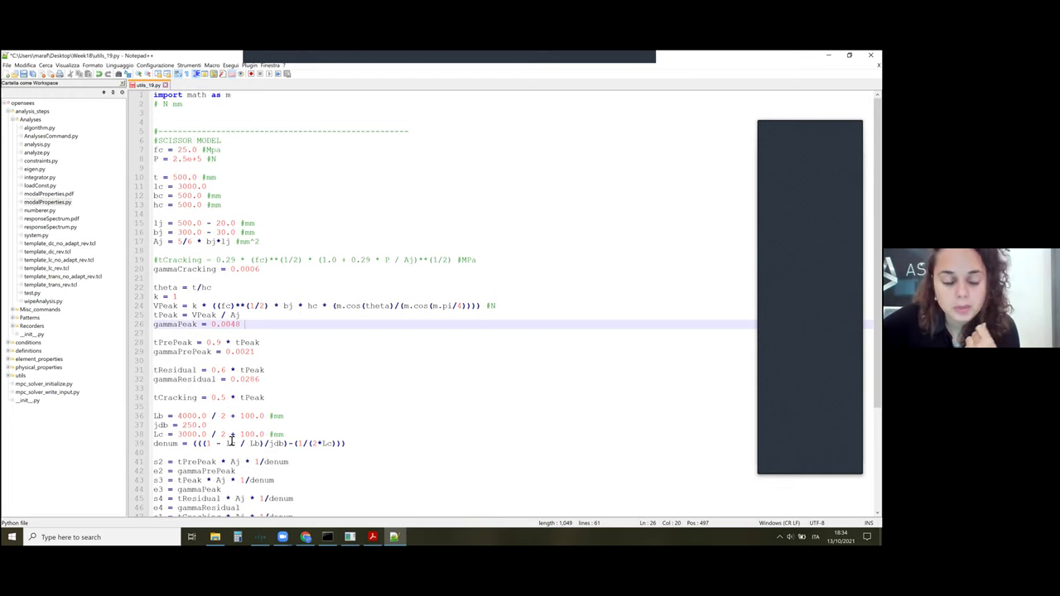
Step: Minimize Notepad++, switch back to STKO, and look over the Pinching4 force, deformation and degradation attributes
click(828, 55)
key(alt+Tab)
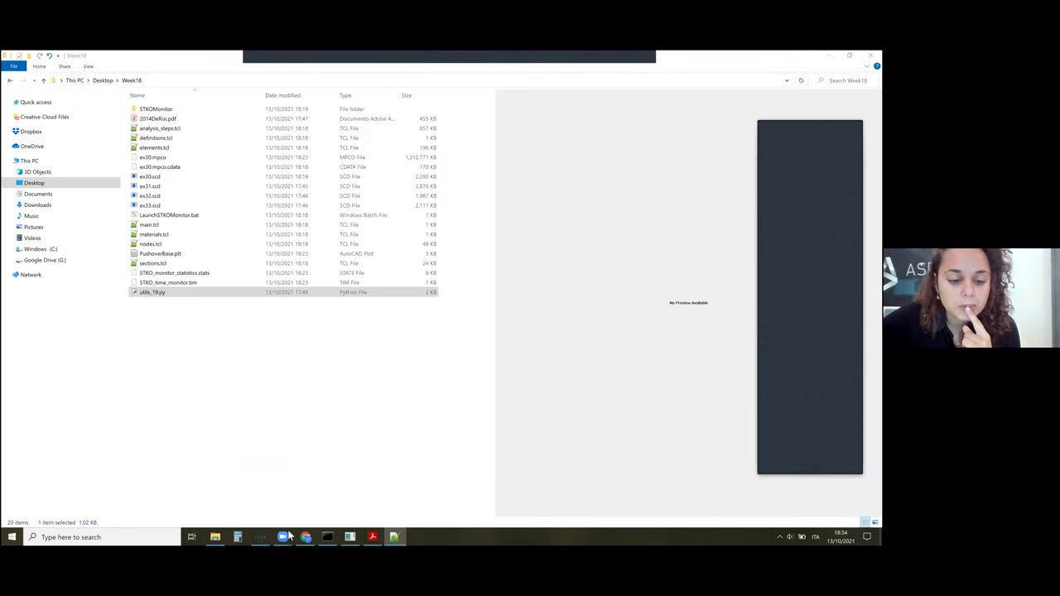
click(261, 537)
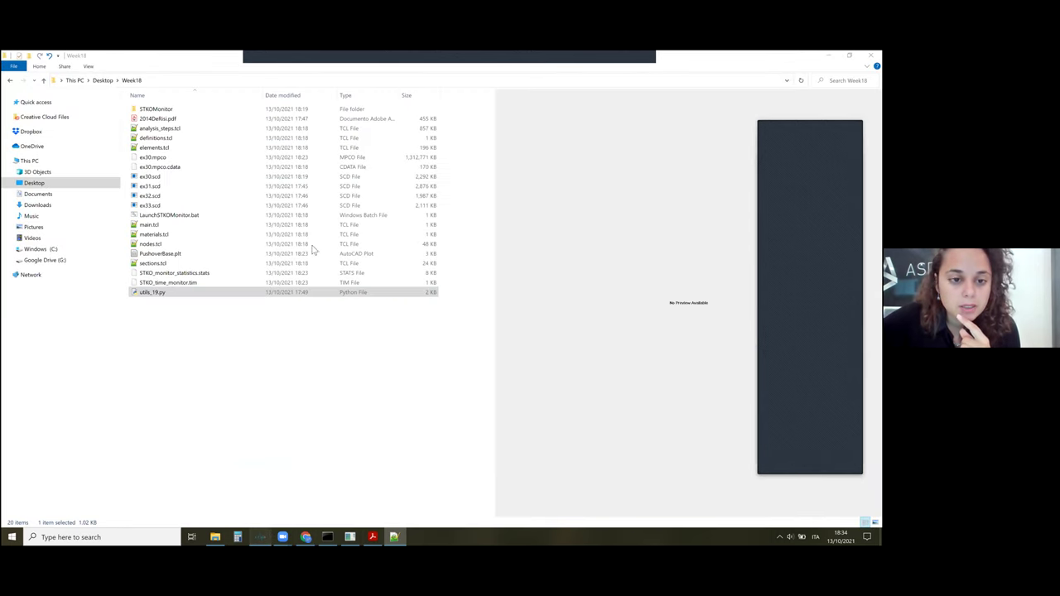
click(275, 291)
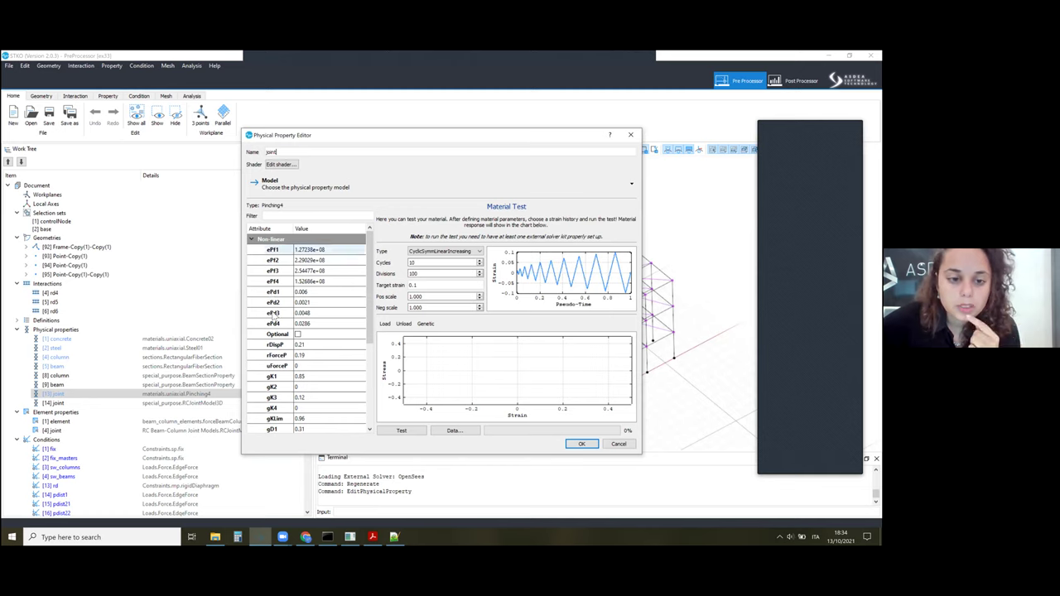
click(279, 323)
scroll(315, 348, down, 2)
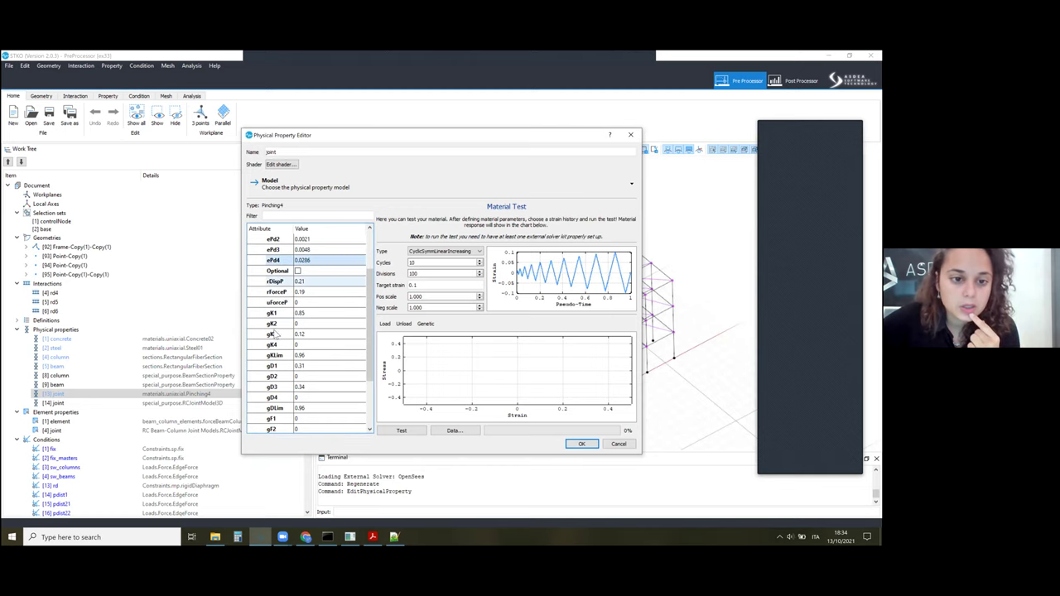
Step: Open the Pinching4 Material page of the OpenSees wiki and examine rDispP, rForceP and uForceP with the load-deformation diagram
double_click(300, 313)
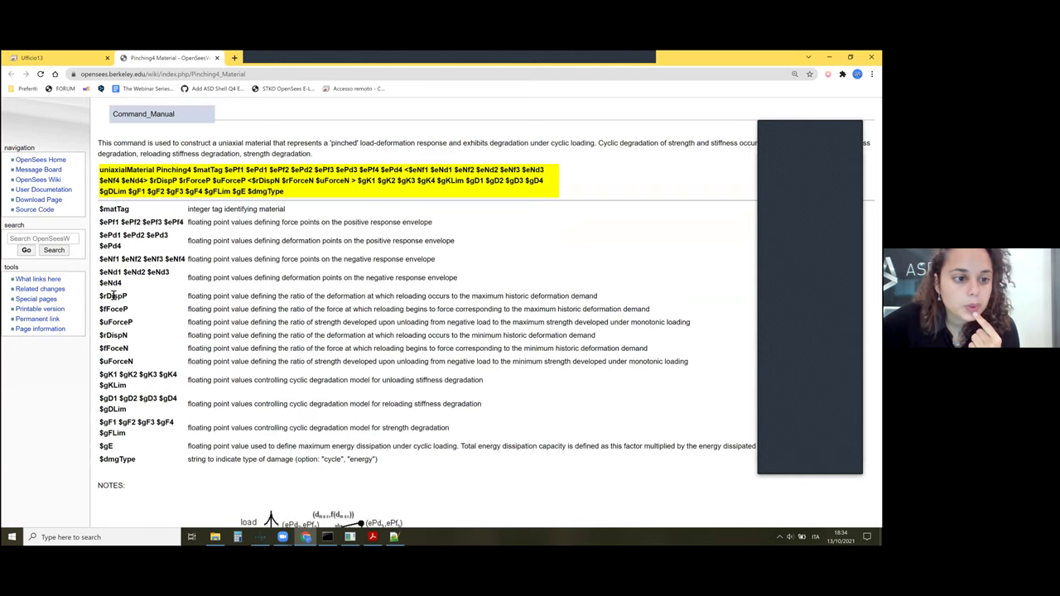
double_click(115, 297)
double_click(117, 309)
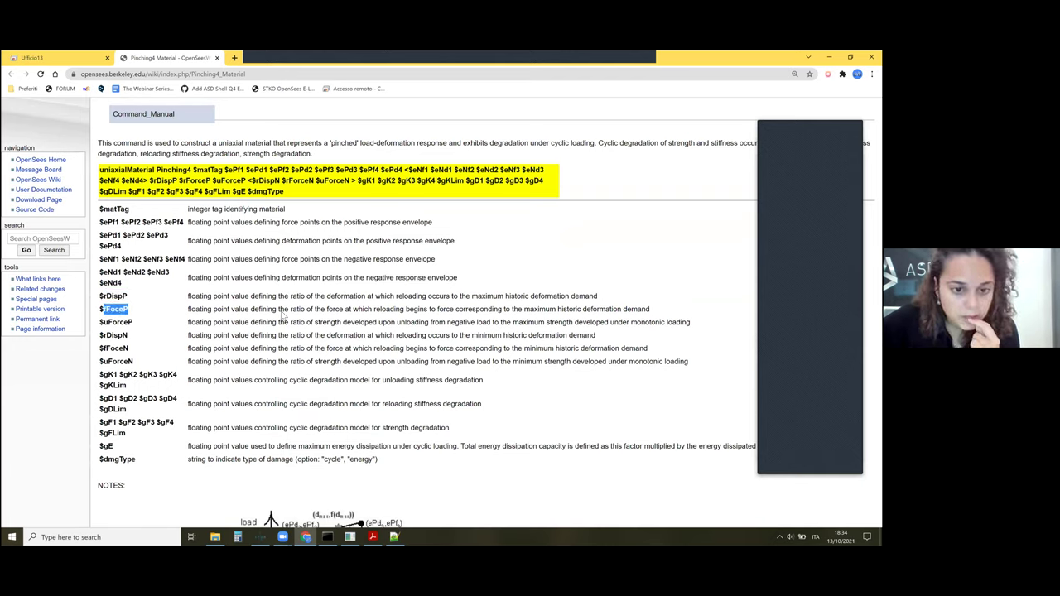
click(360, 356)
scroll(346, 352, down, 3)
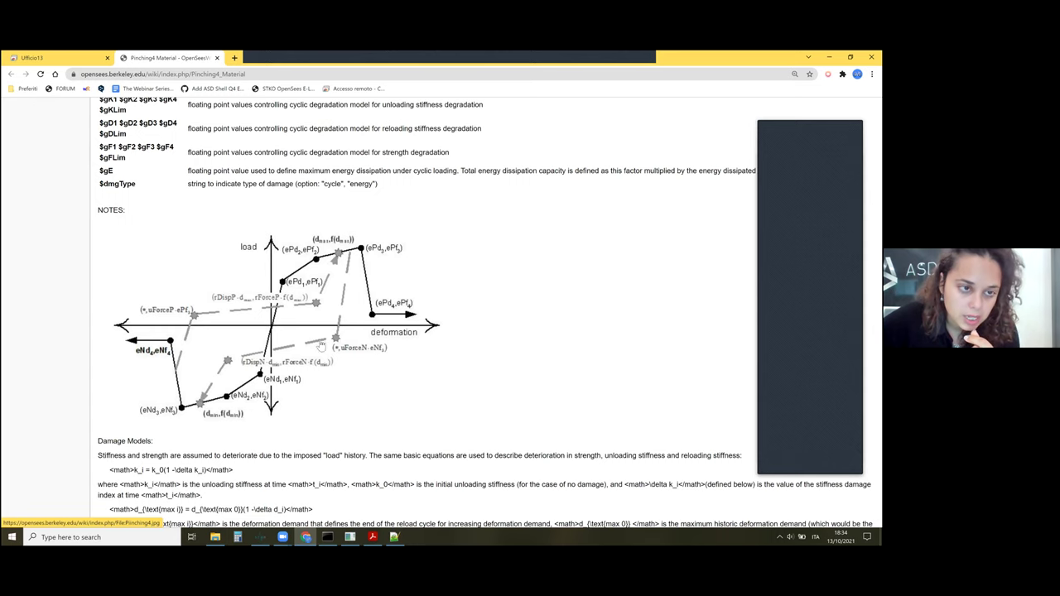
Step: Compare the positive and negative reloading parameter definitions, highlighting the P of rDispP and the N of rDispN
scroll(104, 199, up, 2)
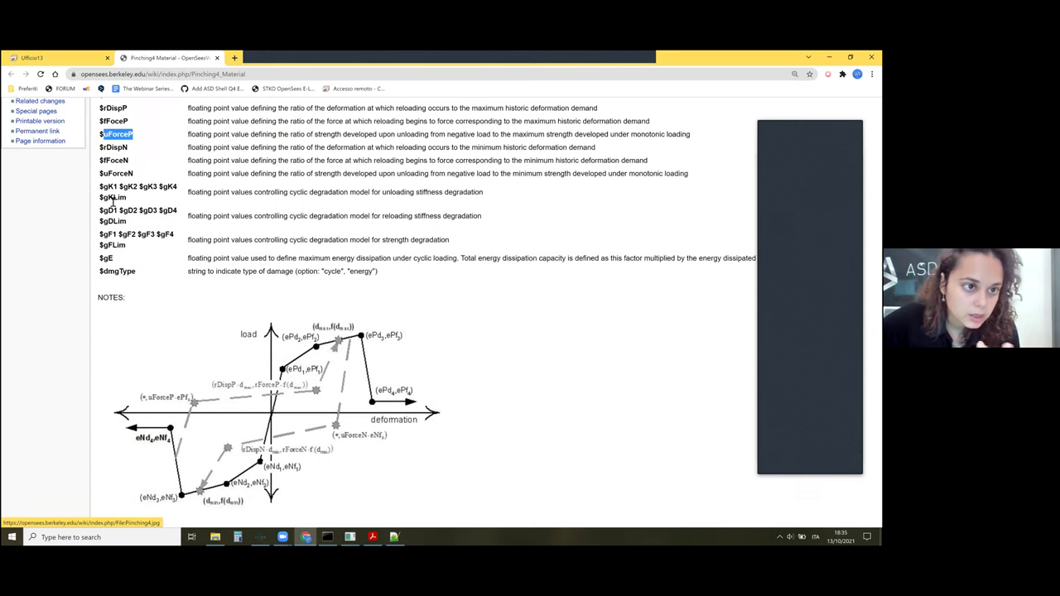
scroll(112, 200, up, 1)
click(117, 163)
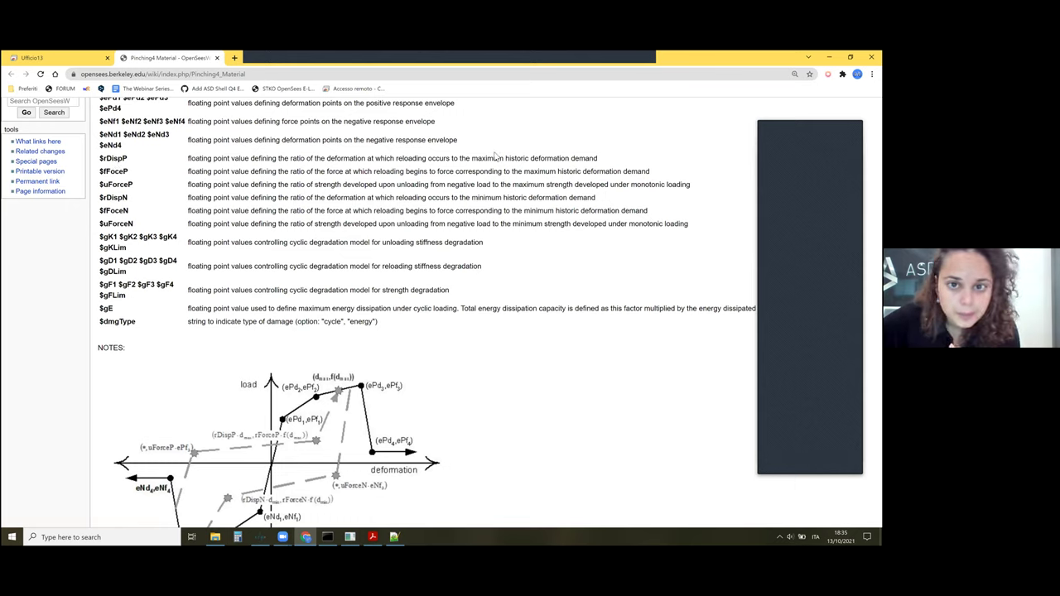
double_click(486, 198)
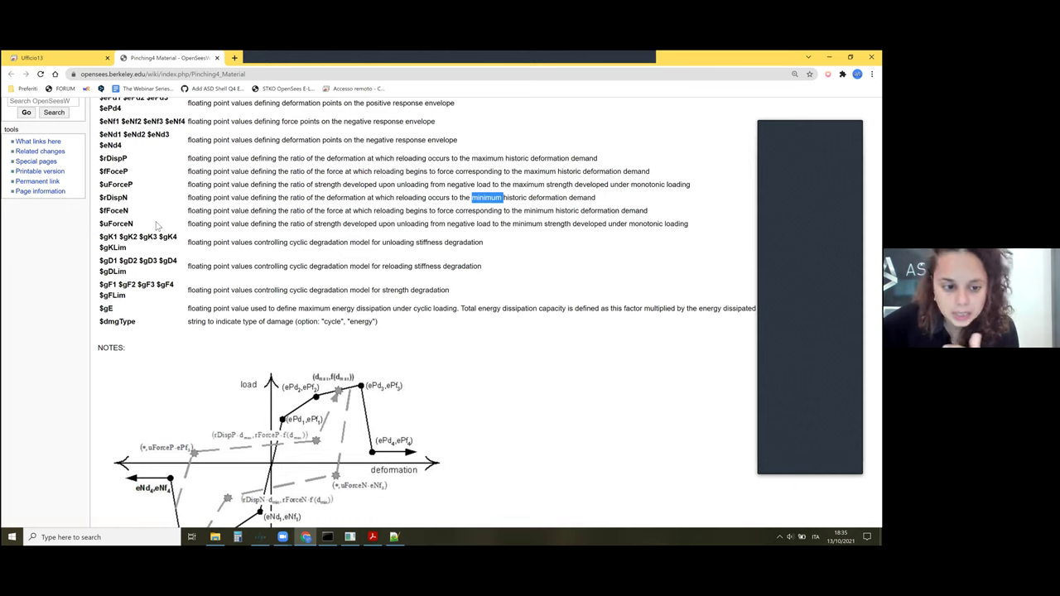
click(126, 173)
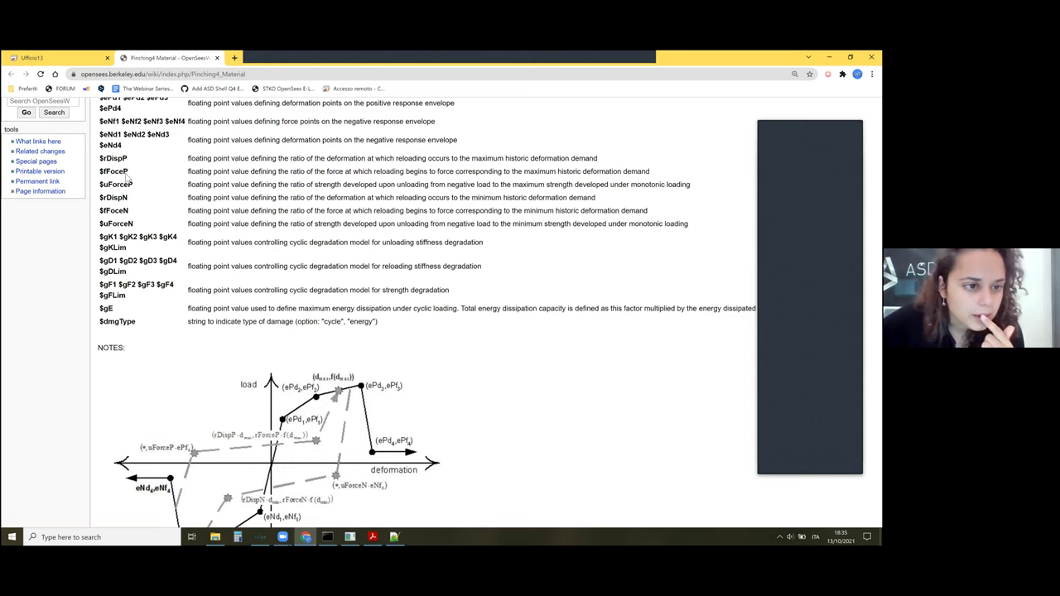
drag(128, 158, 122, 159)
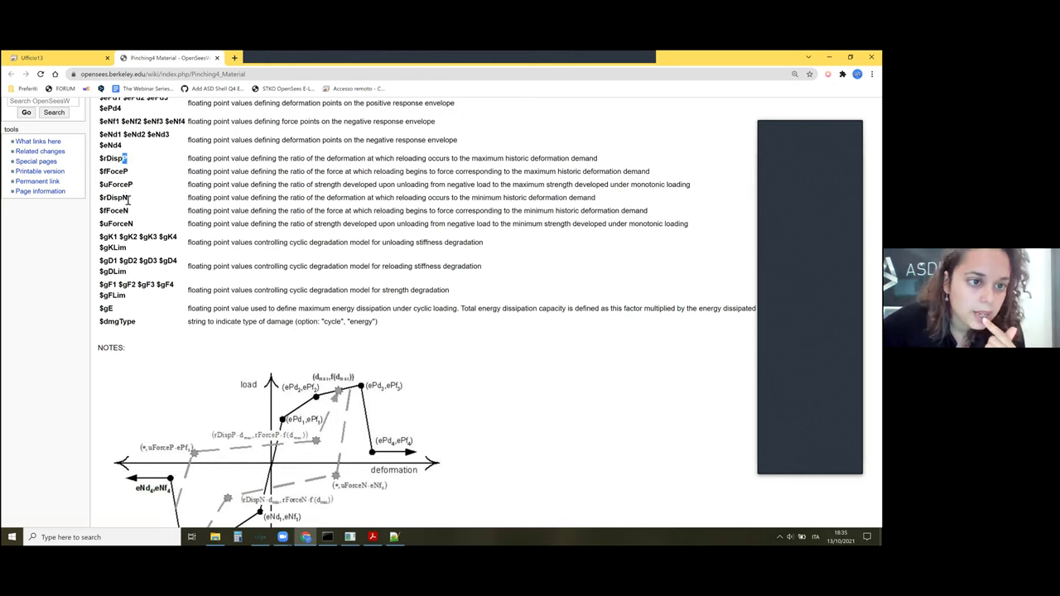
drag(128, 198, 122, 198)
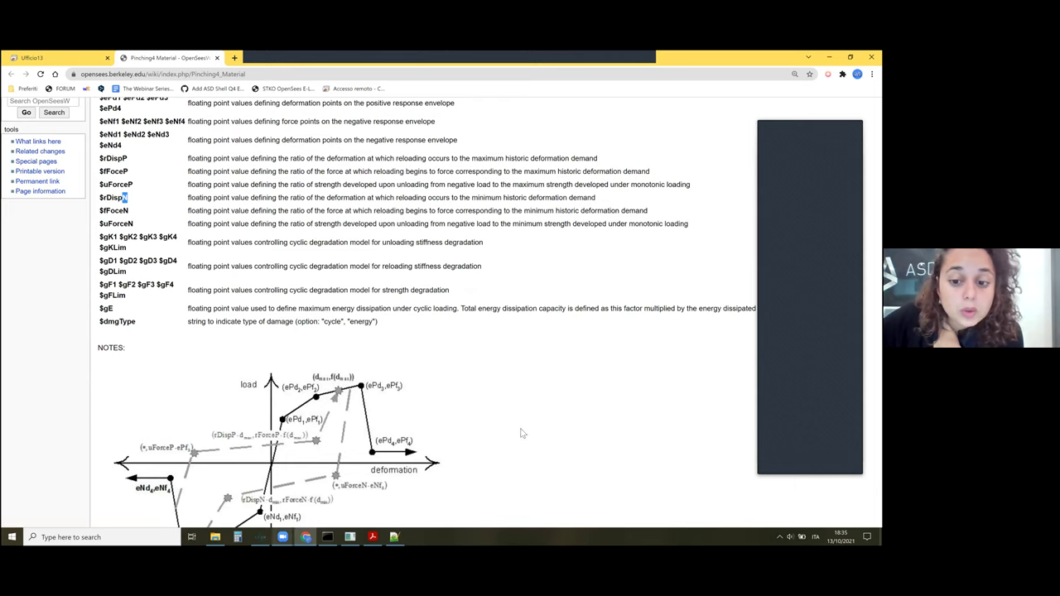
Step: Return to STKO, open the RCJointModel3D joint physical property, and show its type among the special-purpose RC Beam-Column Joint Models
key(alt+Tab)
key(Return)
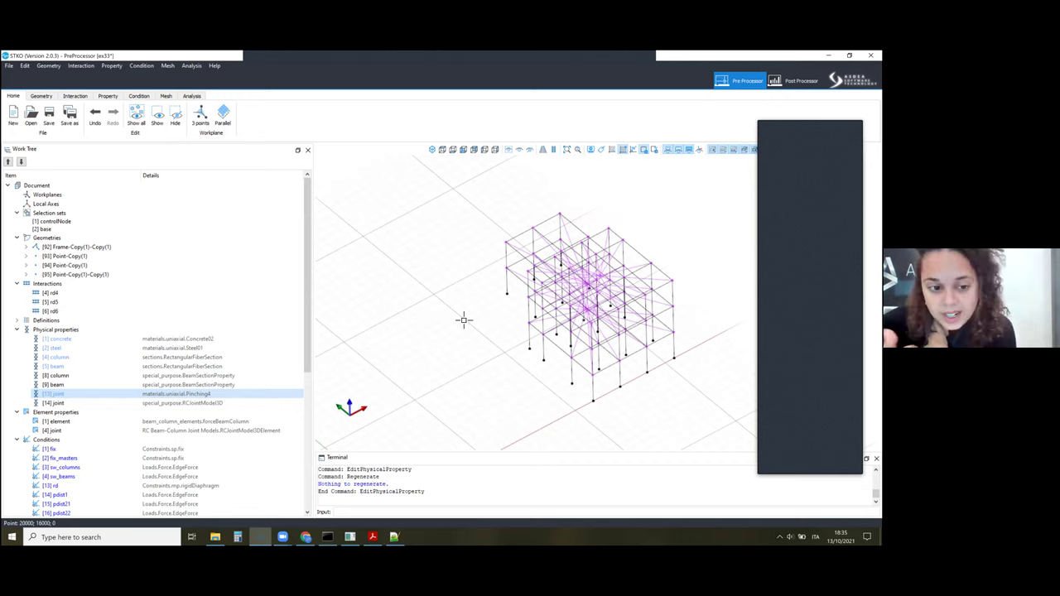
click(167, 404)
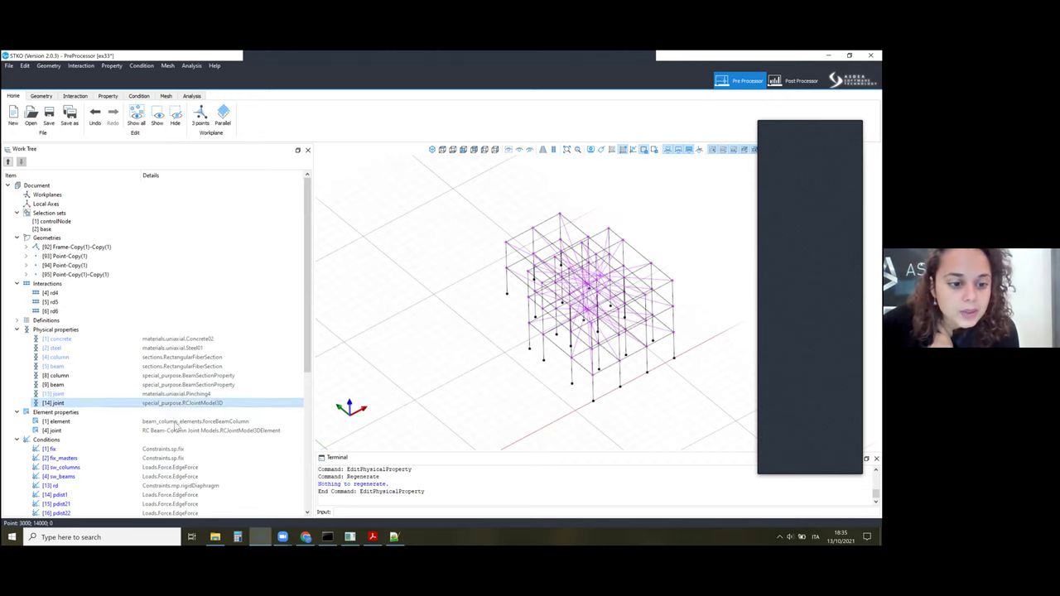
right_click(170, 404)
click(191, 423)
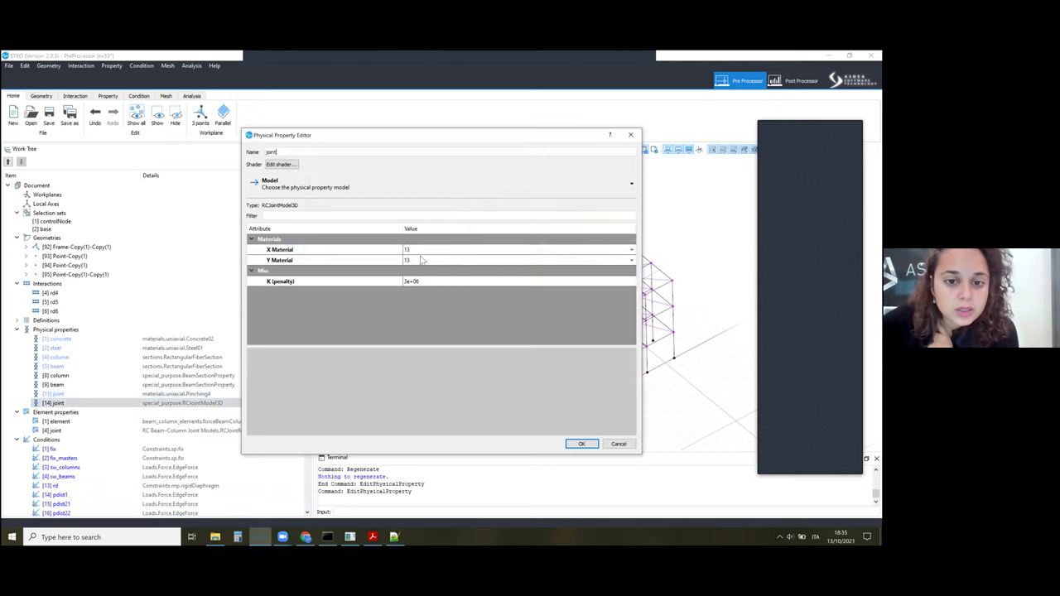
click(290, 189)
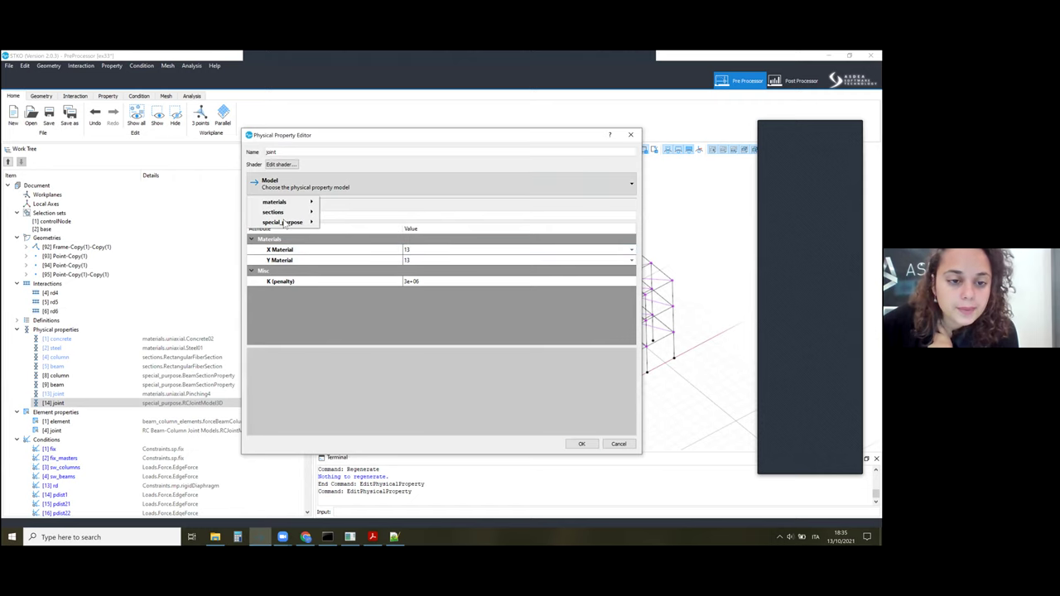
mouse_move(283, 222)
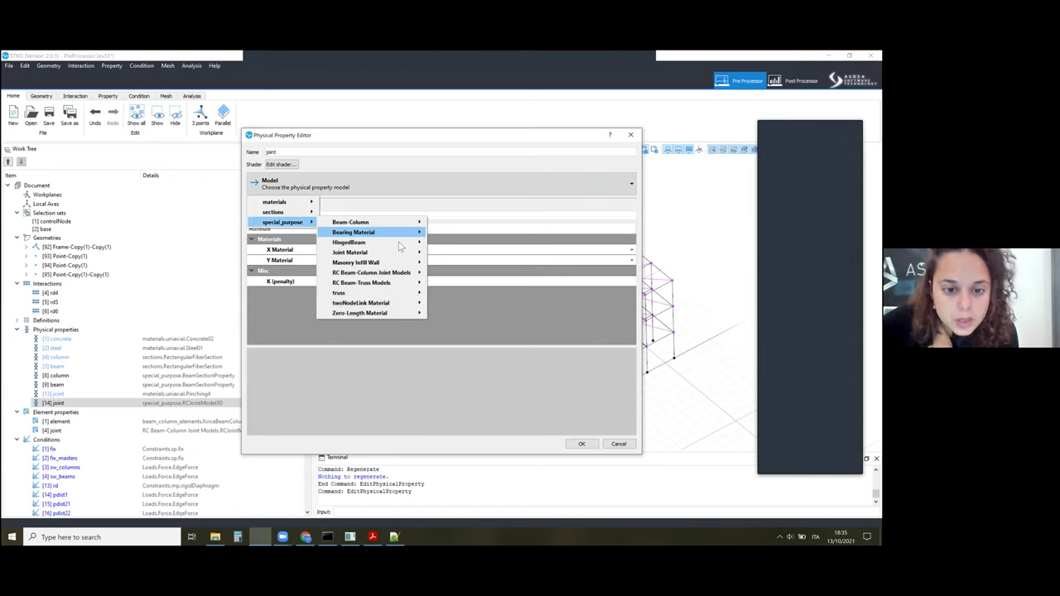
mouse_move(392, 277)
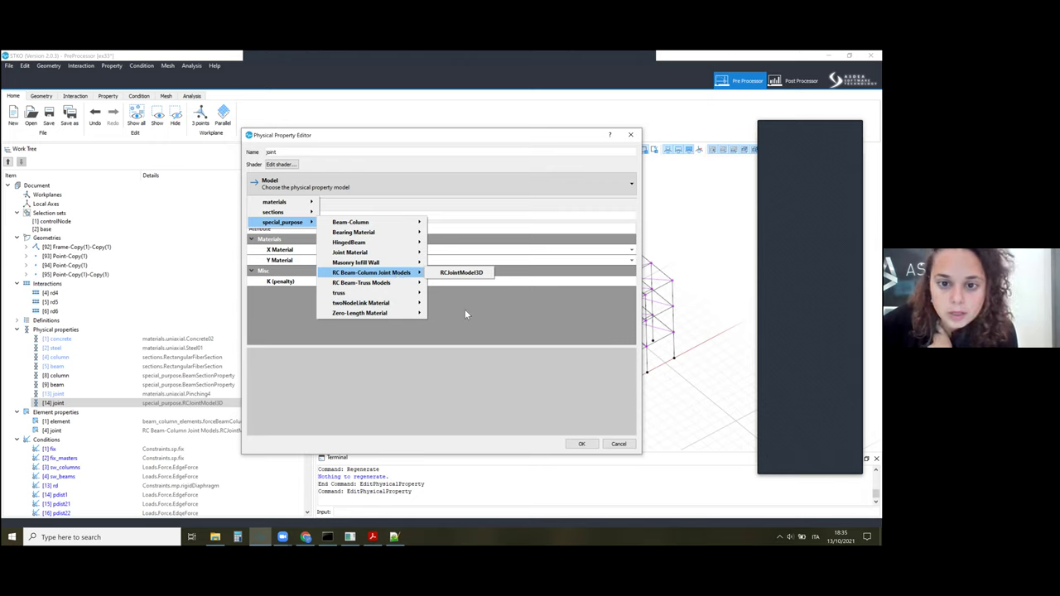
click(461, 273)
Step: Review the K (penalty) description and the X Material choices of the joint property, keeping the Pinching4 joint material, and accept
click(441, 282)
click(439, 283)
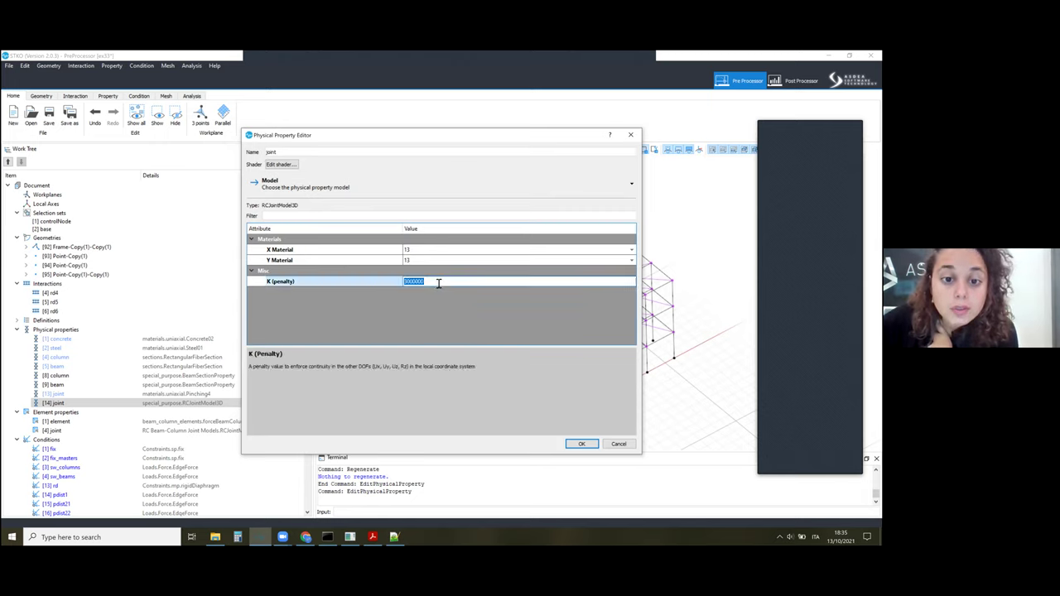
click(375, 284)
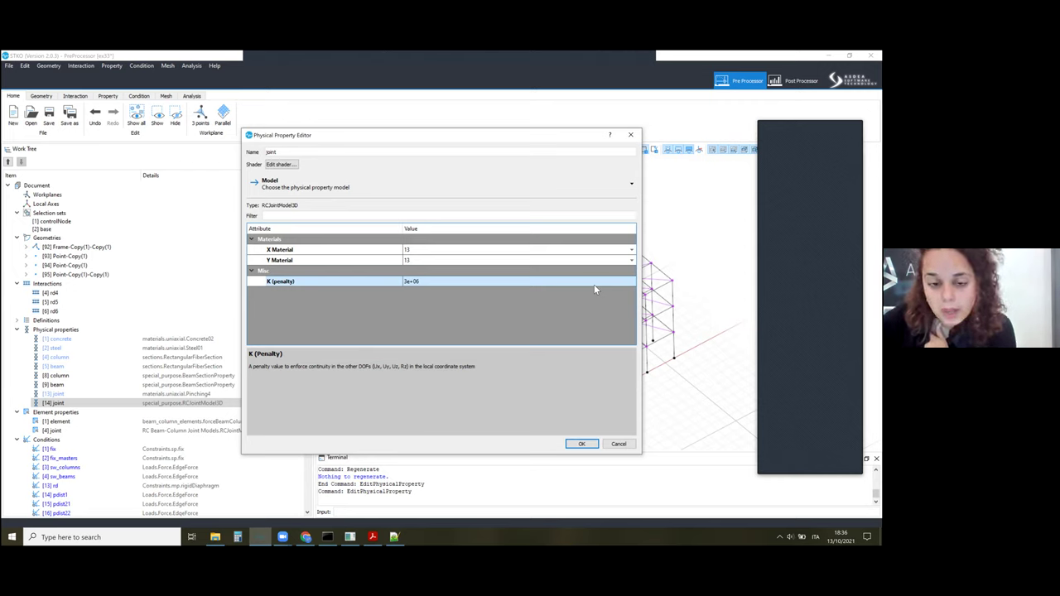
click(569, 255)
click(561, 253)
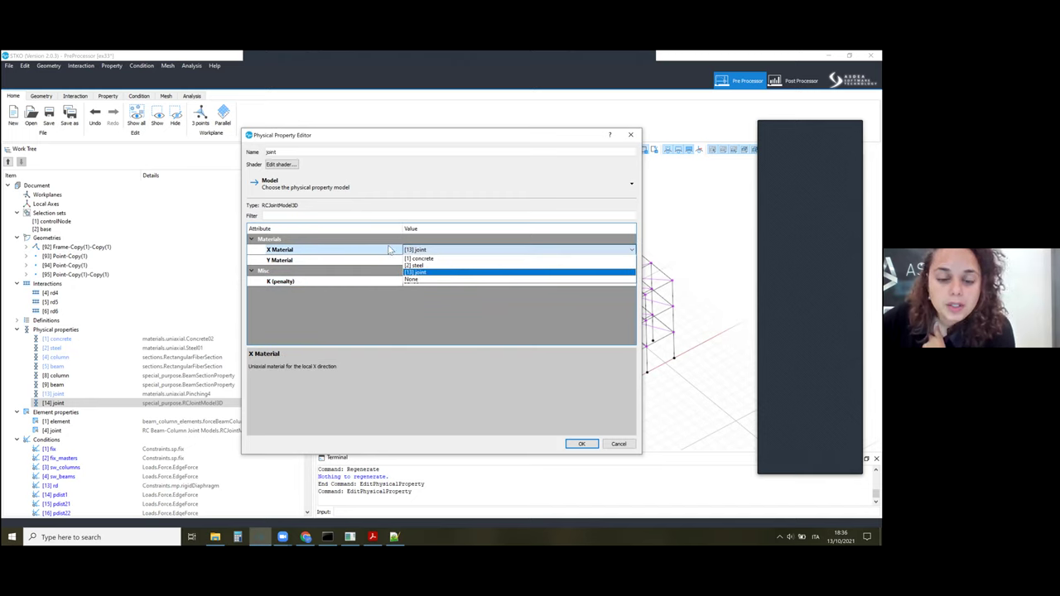
click(462, 247)
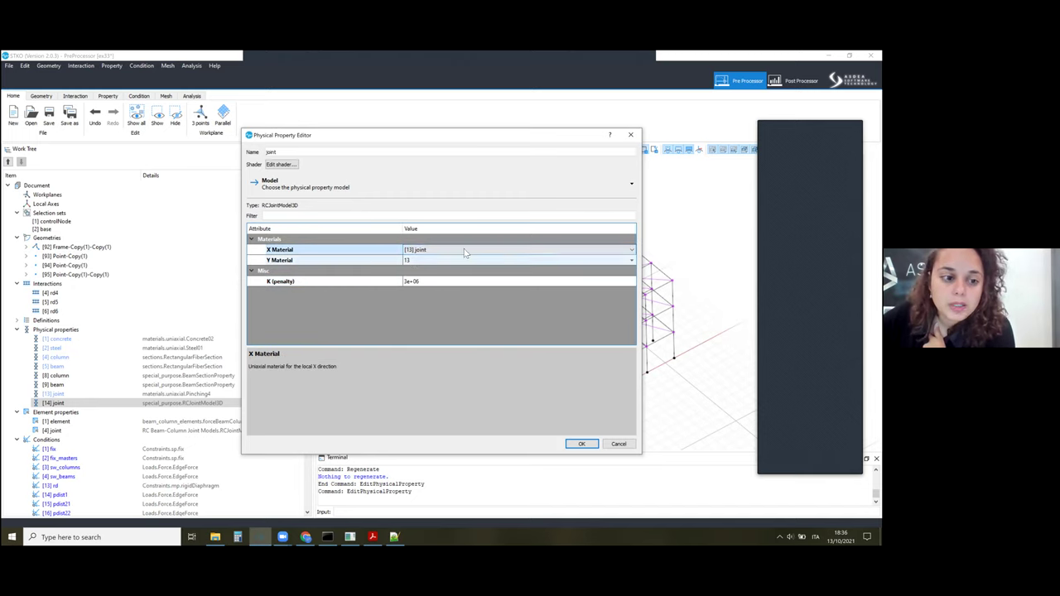
click(582, 444)
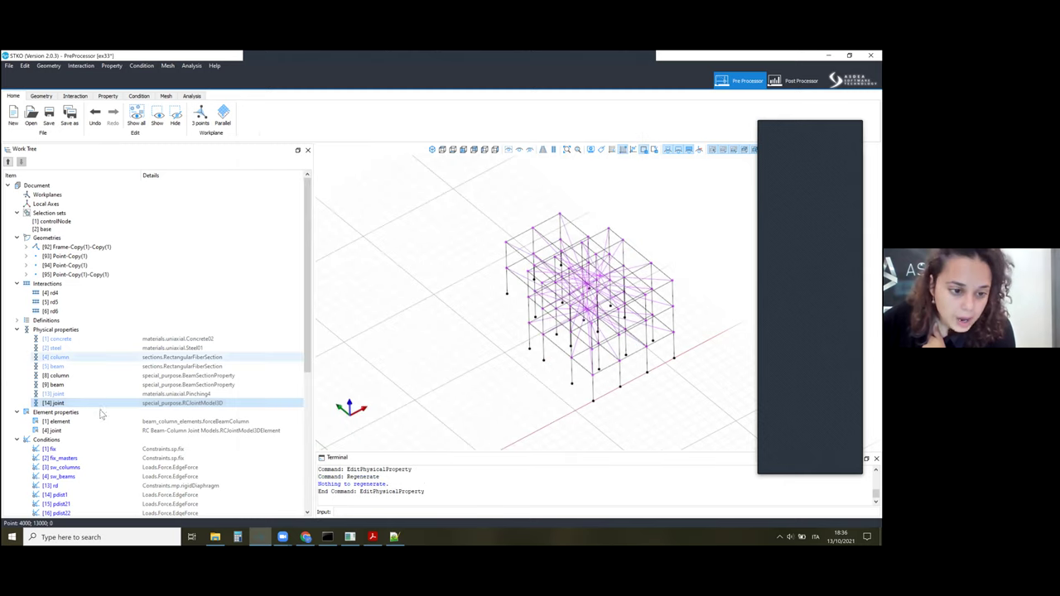
Step: Select all geometry assigned the RCJointModel3D physical property and inspect the highlighted joints in the frame
right_click(73, 405)
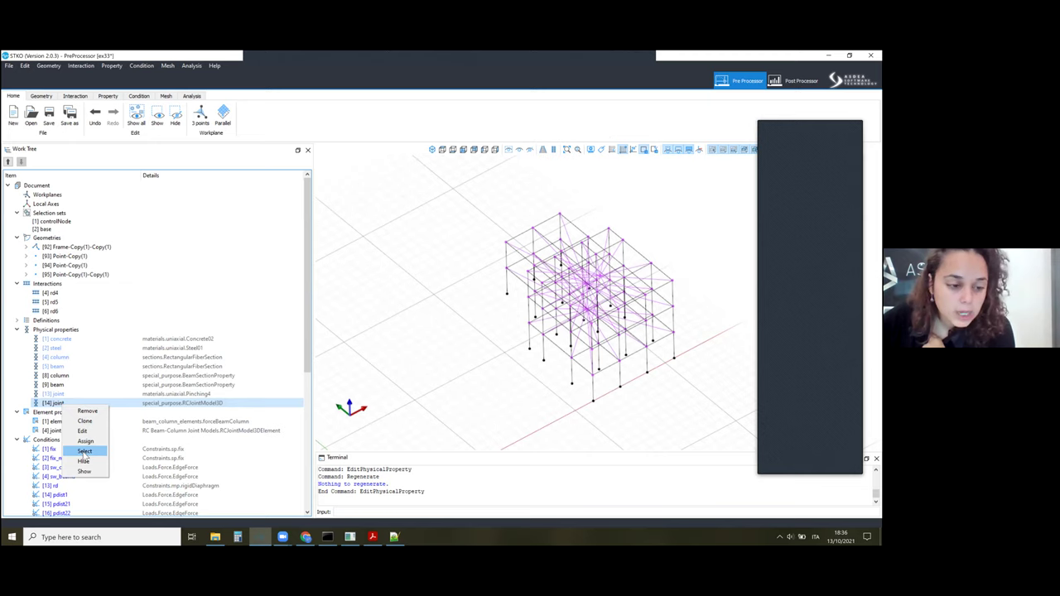
click(84, 452)
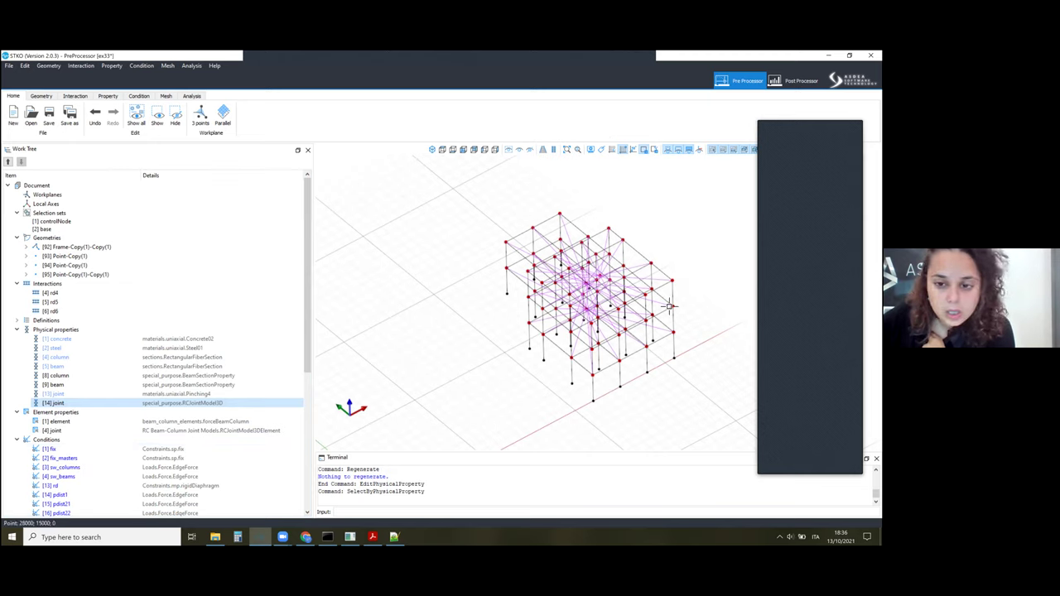
middle_drag(676, 361, 696, 357)
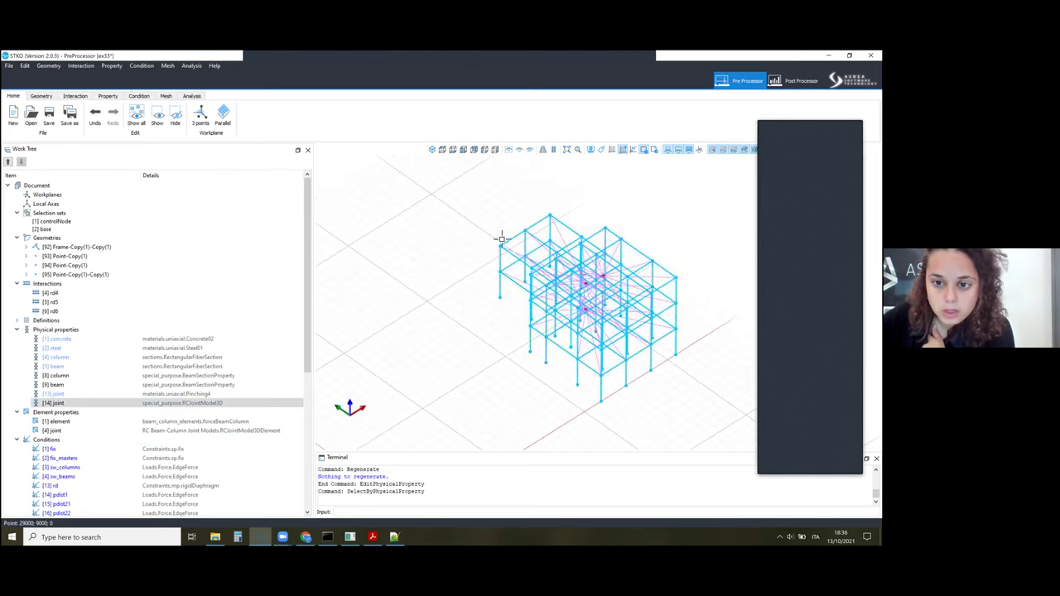
Step: Check the Lx, Ly and Lz dimensions of the joint element property, and look over the conditions and analysis steps
right_click(141, 432)
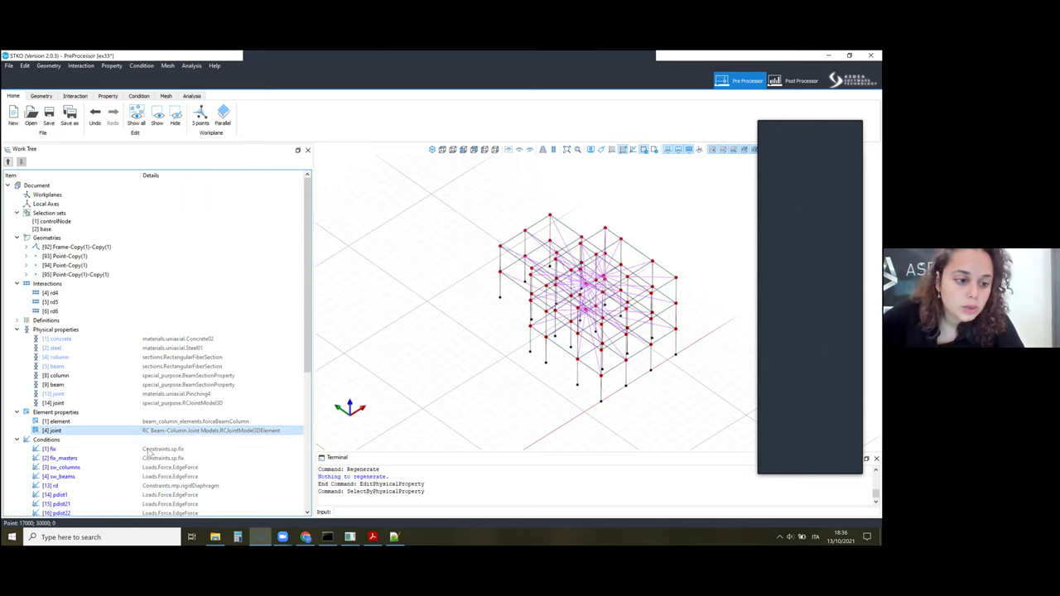
click(153, 458)
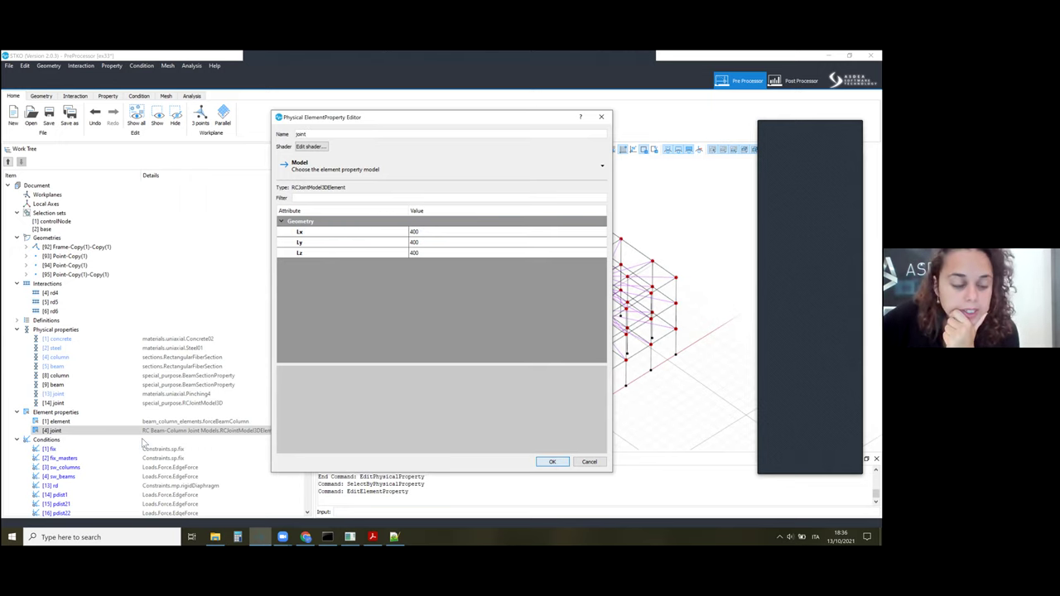
scroll(94, 420, down, 5)
scroll(47, 310, down, 3)
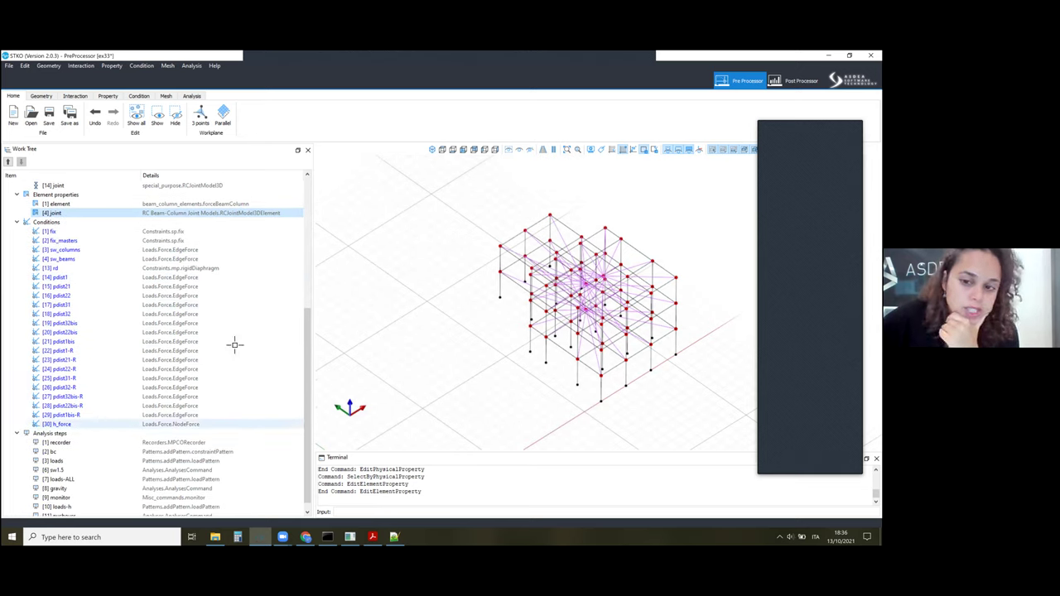
scroll(207, 389, down, 1)
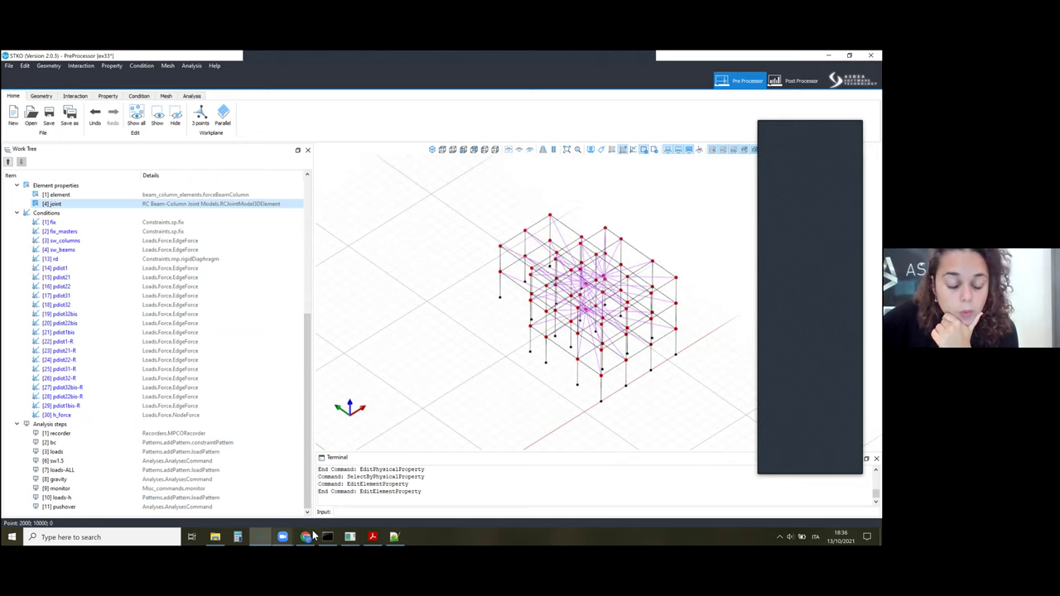
Step: Switch to the remote STKO post-processor and create a new plot group with a displacement-magnitude surface color map from ex33.mpco
click(282, 536)
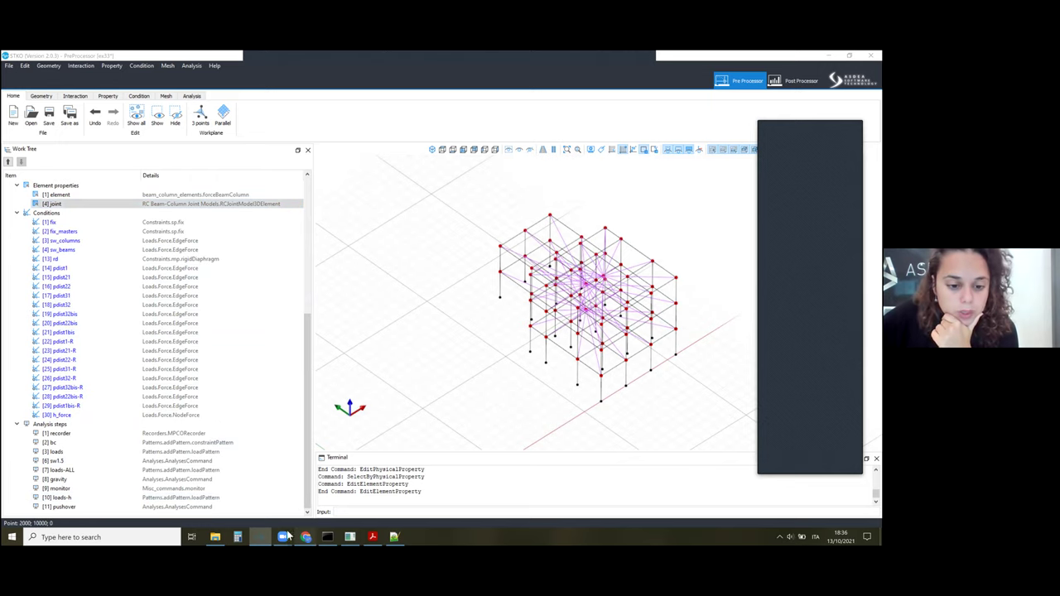
click(84, 55)
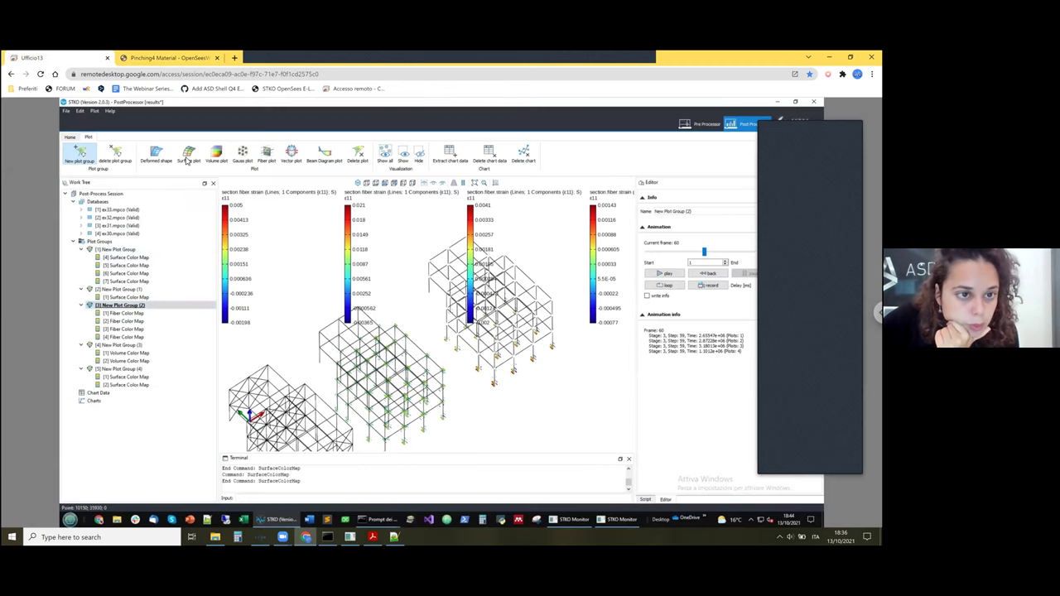
click(80, 152)
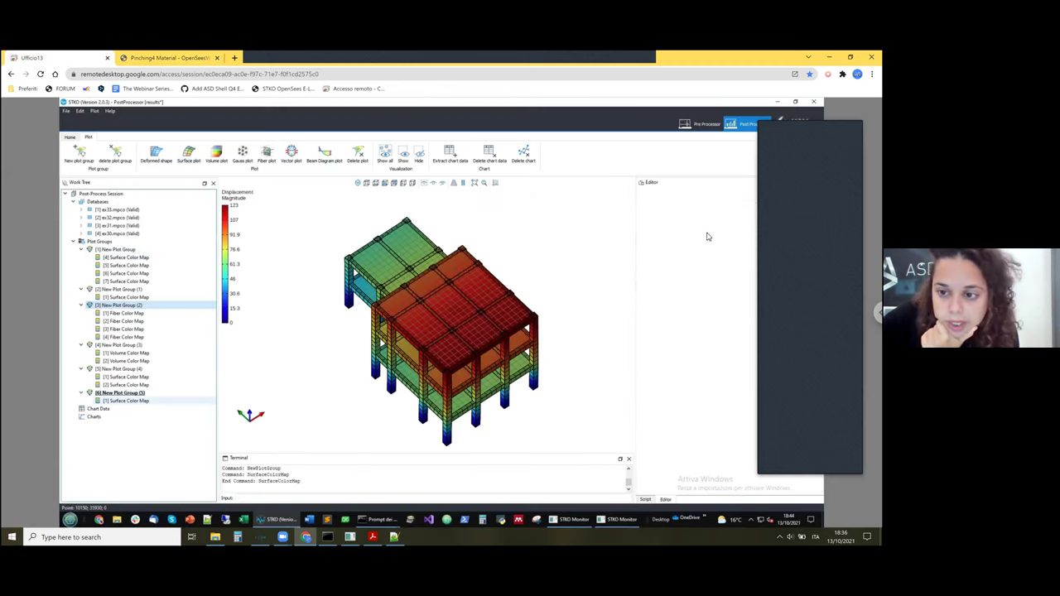
click(703, 240)
click(694, 247)
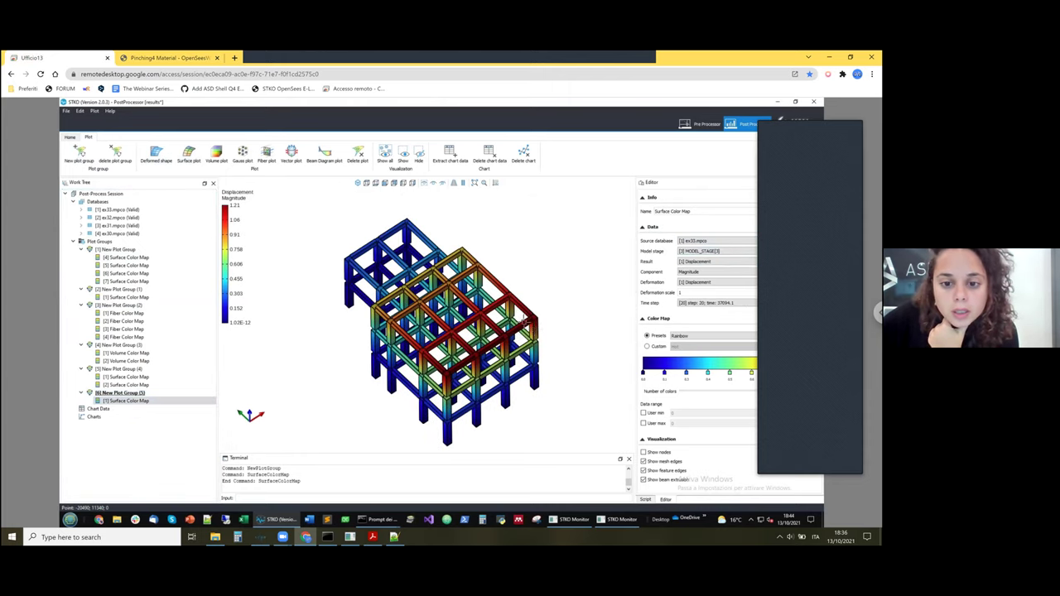
Step: Examine the beam-column joint regions of the extruded frame up close in the displacement plot
scroll(457, 377, up, 5)
drag(497, 318, 513, 276)
scroll(511, 290, up, 2)
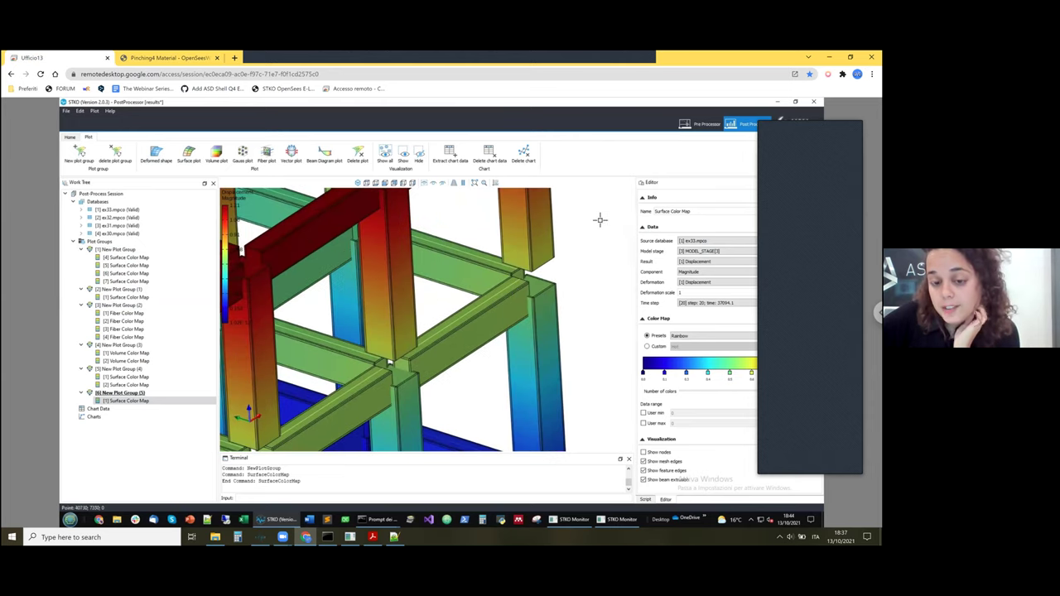
drag(454, 288, 496, 226)
scroll(502, 236, up, 2)
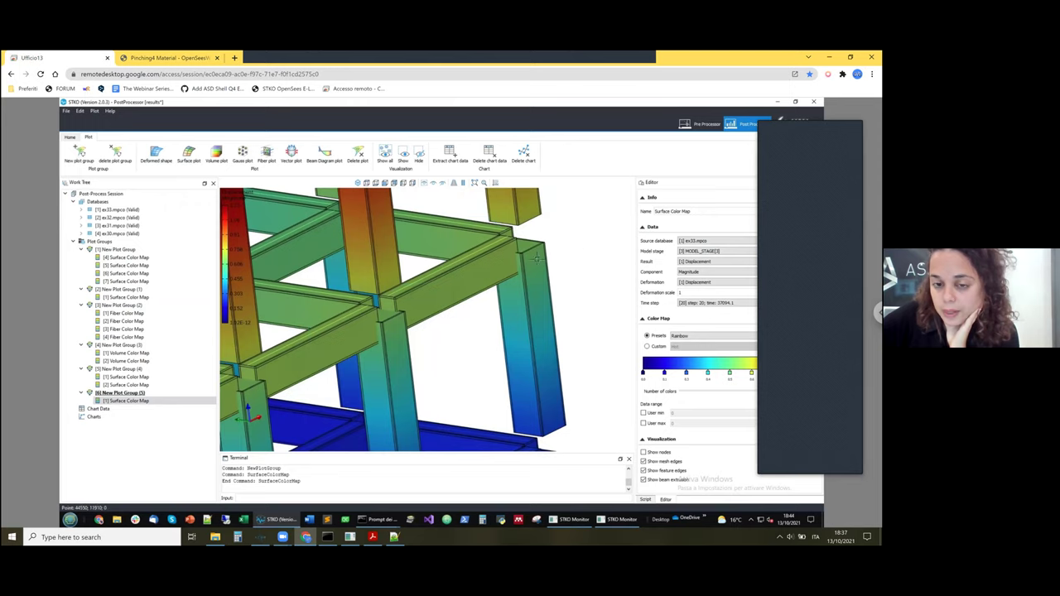
scroll(537, 259, up, 2)
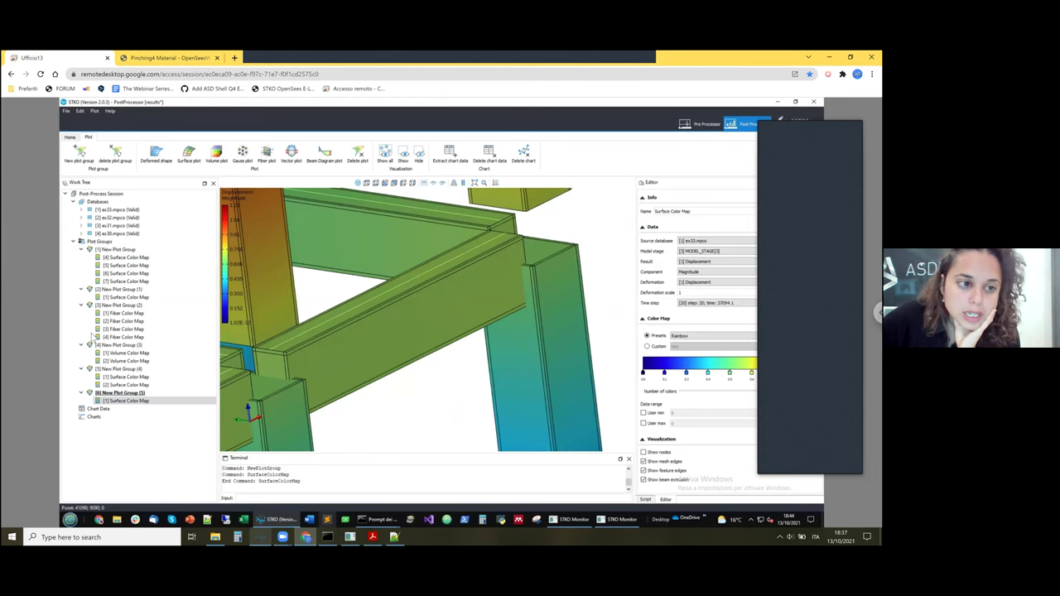
Step: Switch back to the local STKO pre-processor and recheck the Lx, Ly and Lz geometry of the joint element property
key(alt+Tab)
scroll(99, 299, up, 2)
right_click(112, 288)
click(127, 315)
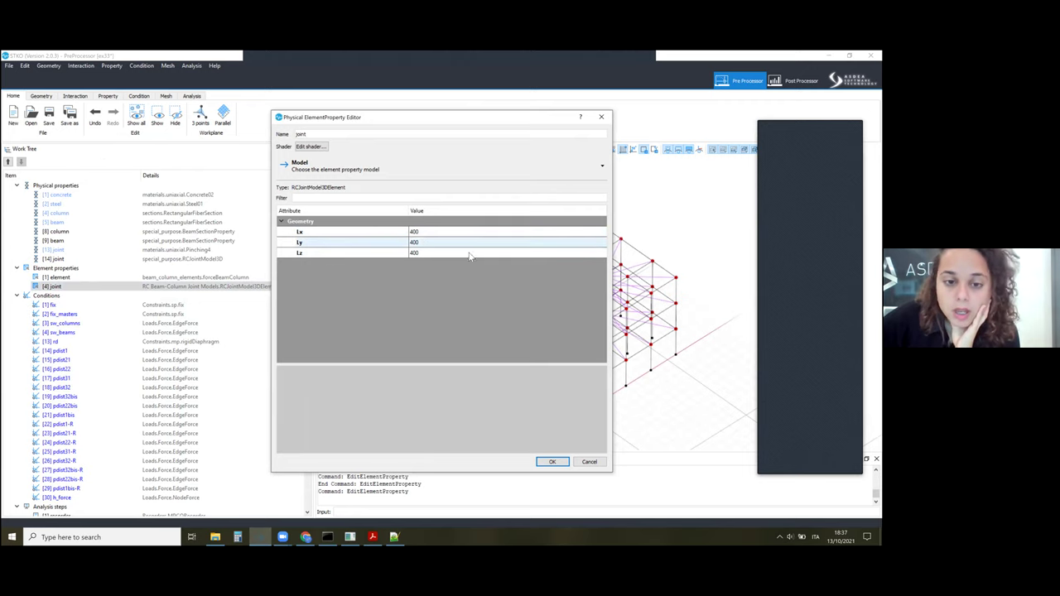
click(550, 462)
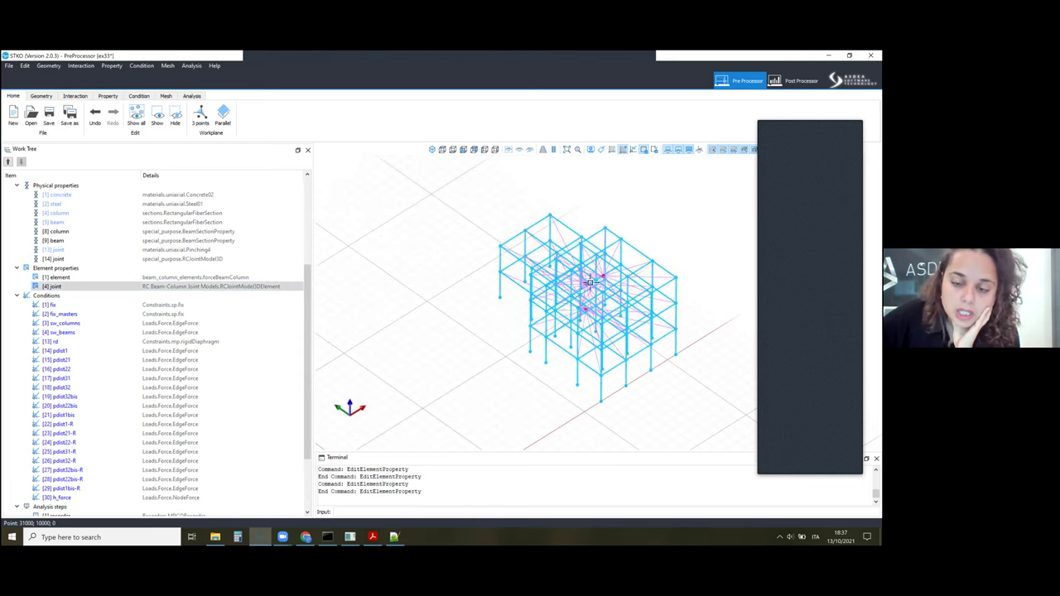
Step: Inspect the selected joint nodes around the frame model and clear the selection
middle_drag(688, 232, 690, 251)
scroll(657, 277, up, 2)
scroll(535, 308, down, 2)
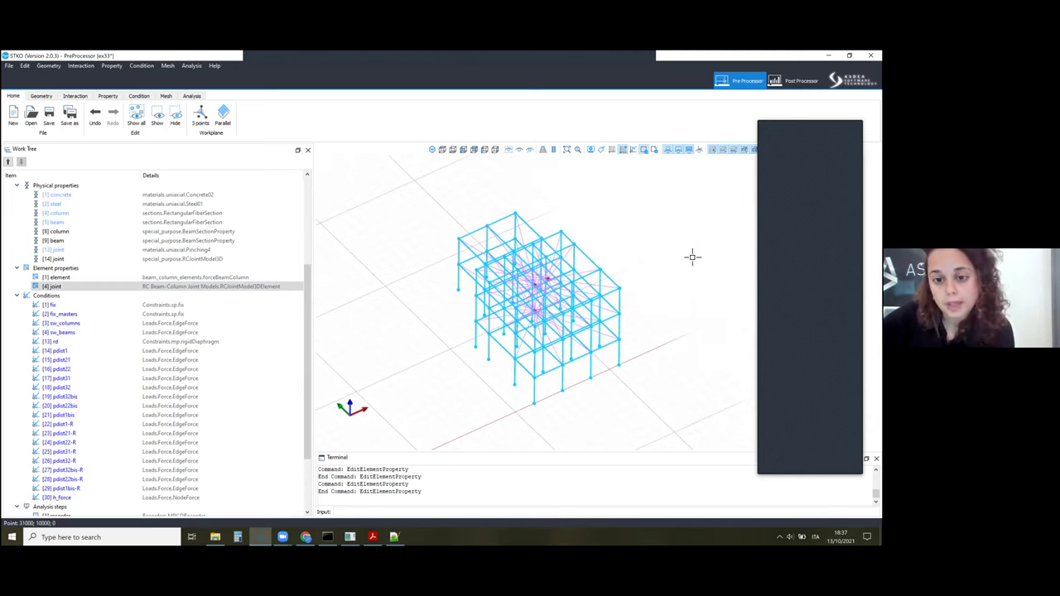
scroll(693, 257, up, 2)
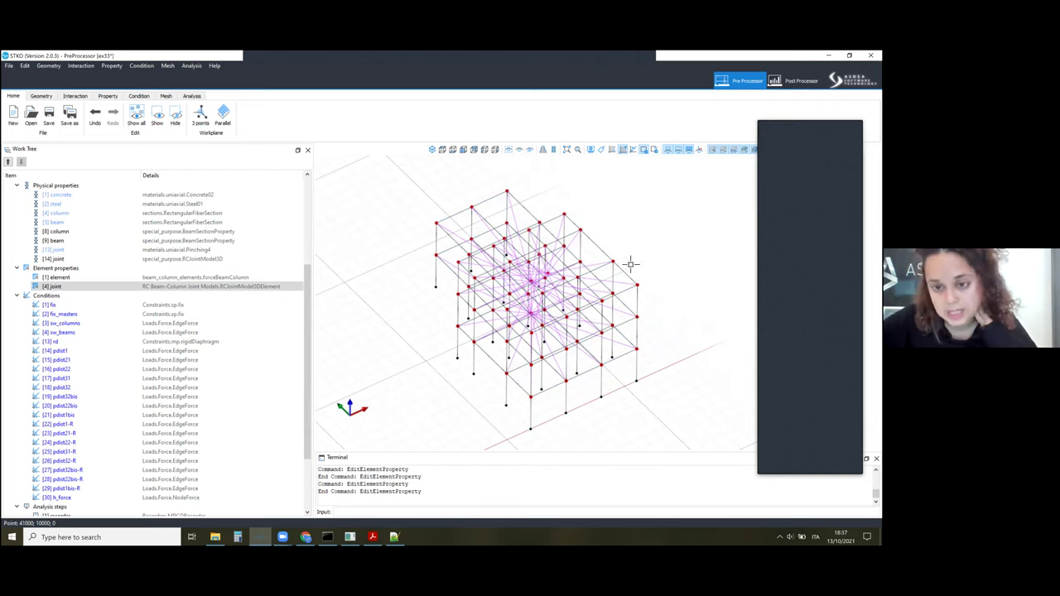
click(583, 250)
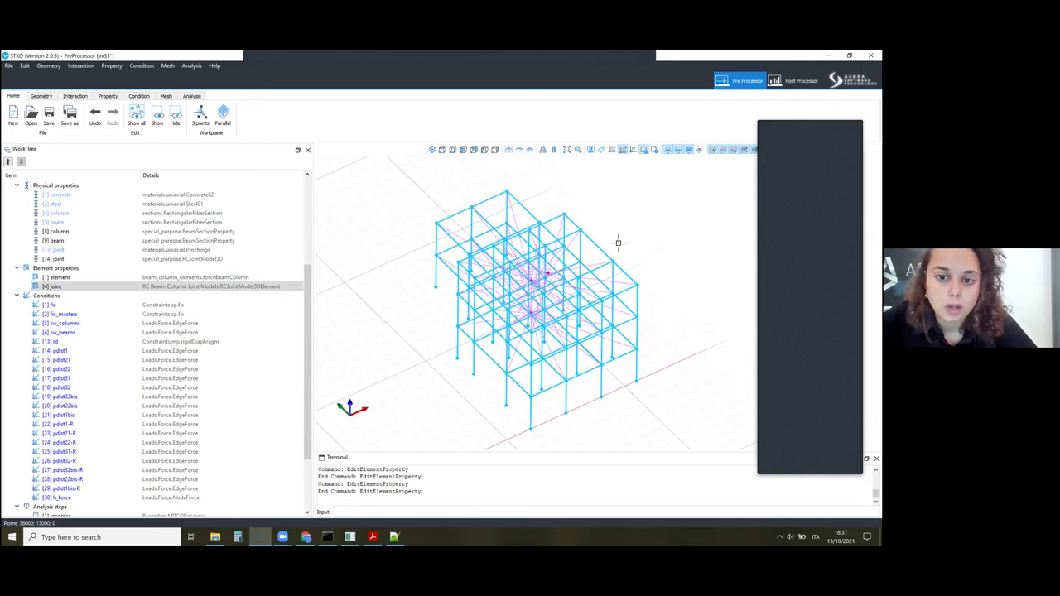
key(Escape)
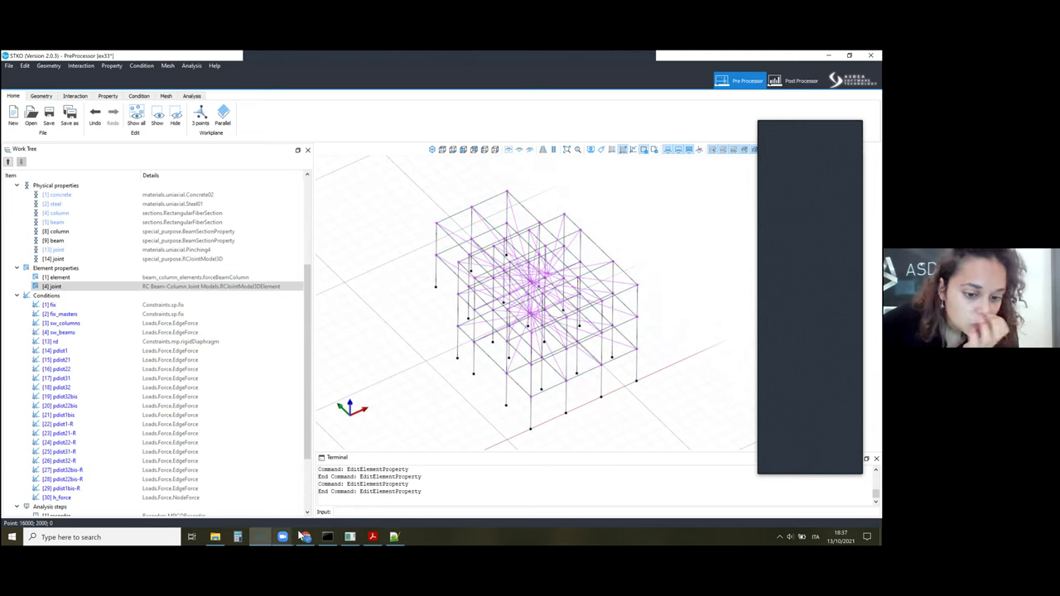
Step: Return to the remote desktop session and launch STKO Monitor from the ex33 folder in Desktop\Week18 to display the pushover curve
click(312, 537)
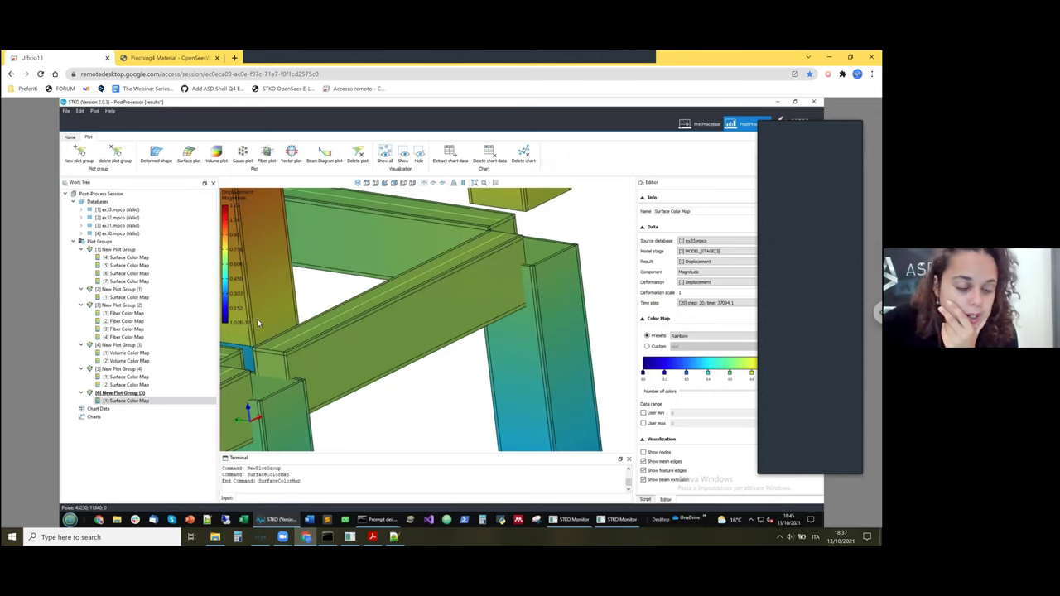
key(super+e)
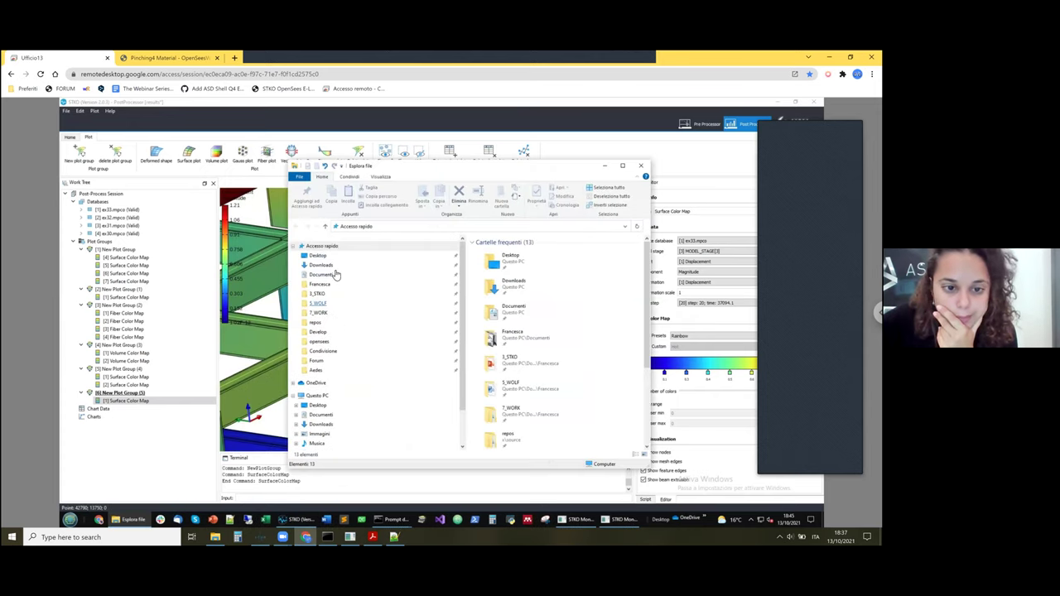
click(318, 255)
double_click(514, 246)
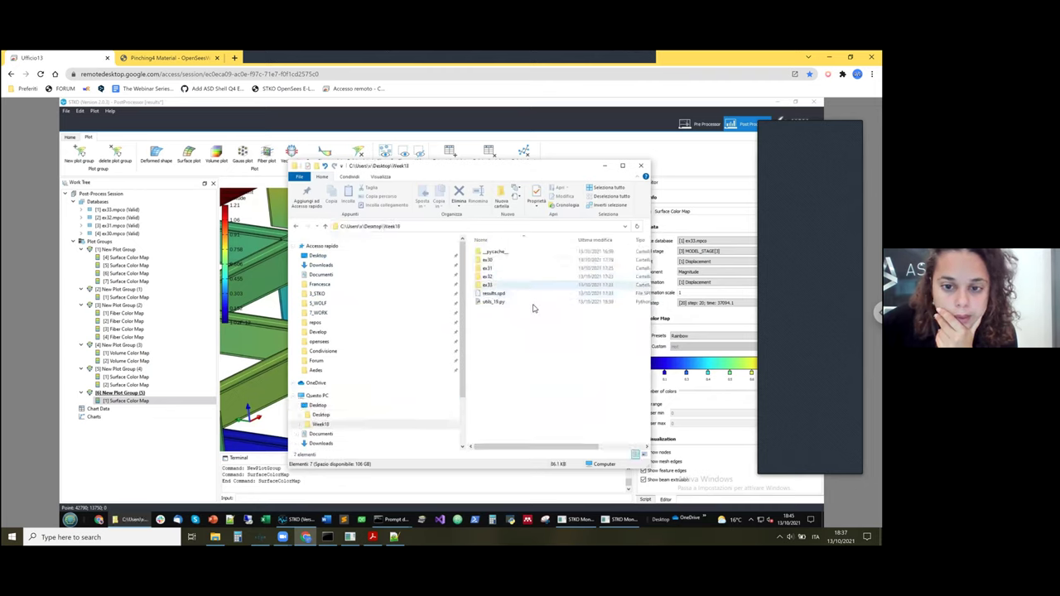
double_click(531, 310)
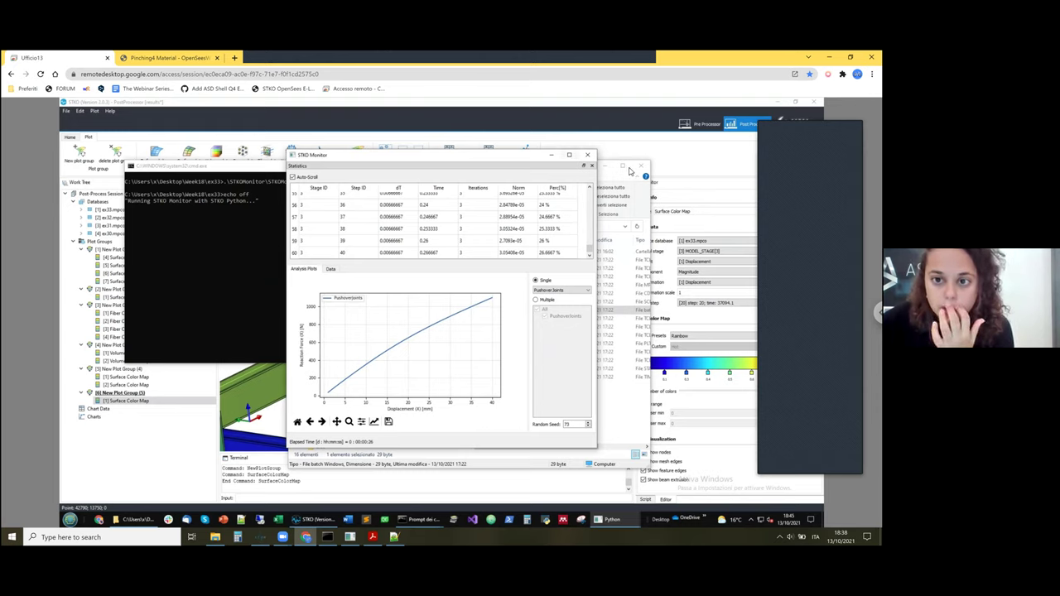
Step: Close the STKO Monitor pushover plot and the ex33 folder window, and minimise the command console
click(587, 154)
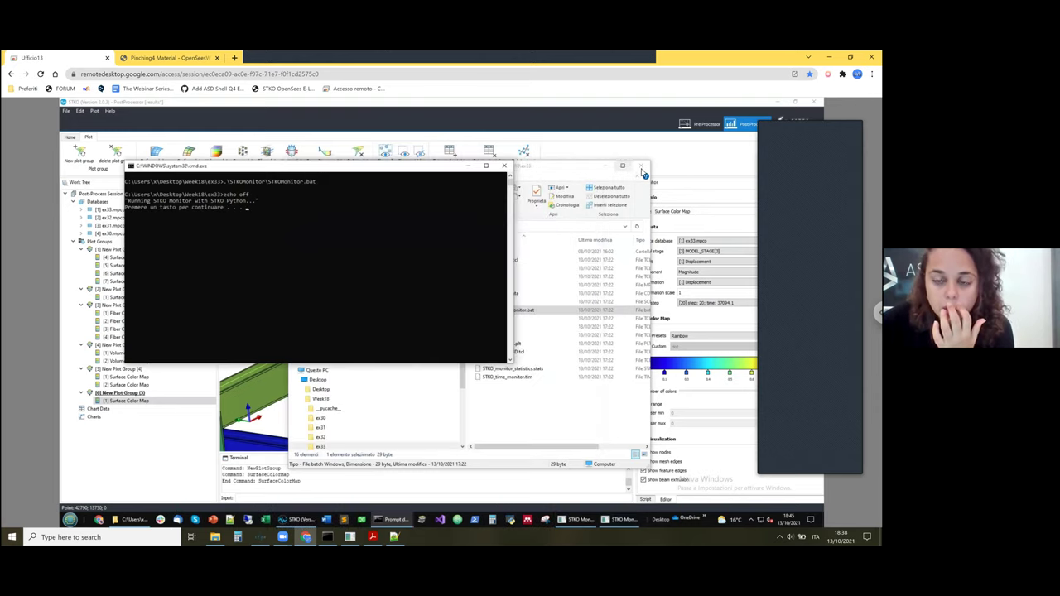
click(468, 167)
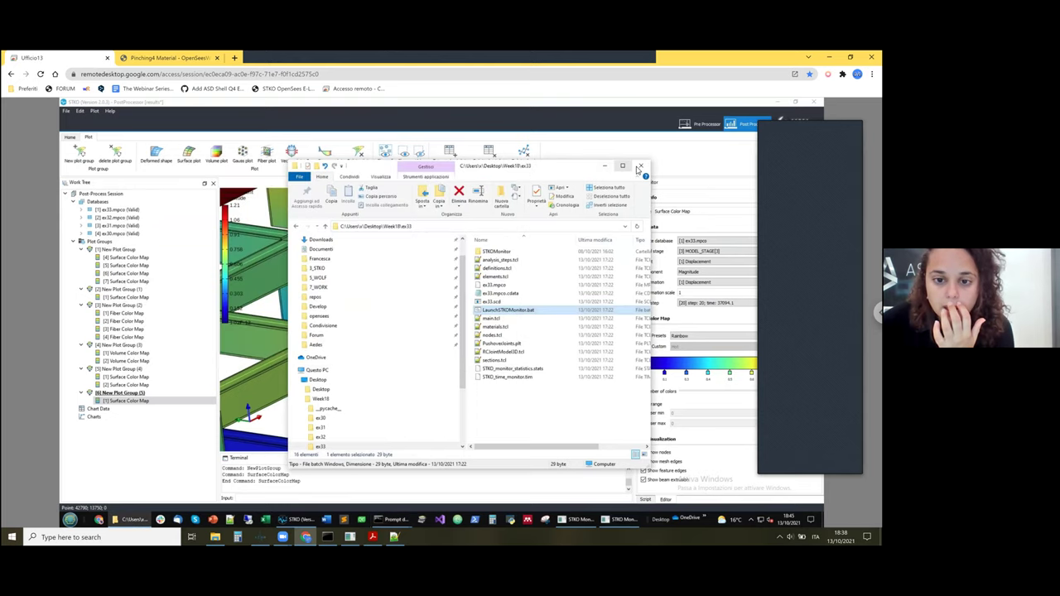
click(639, 166)
Step: Display the third plot group to view the section fiber strain maps of the four frame models
click(179, 303)
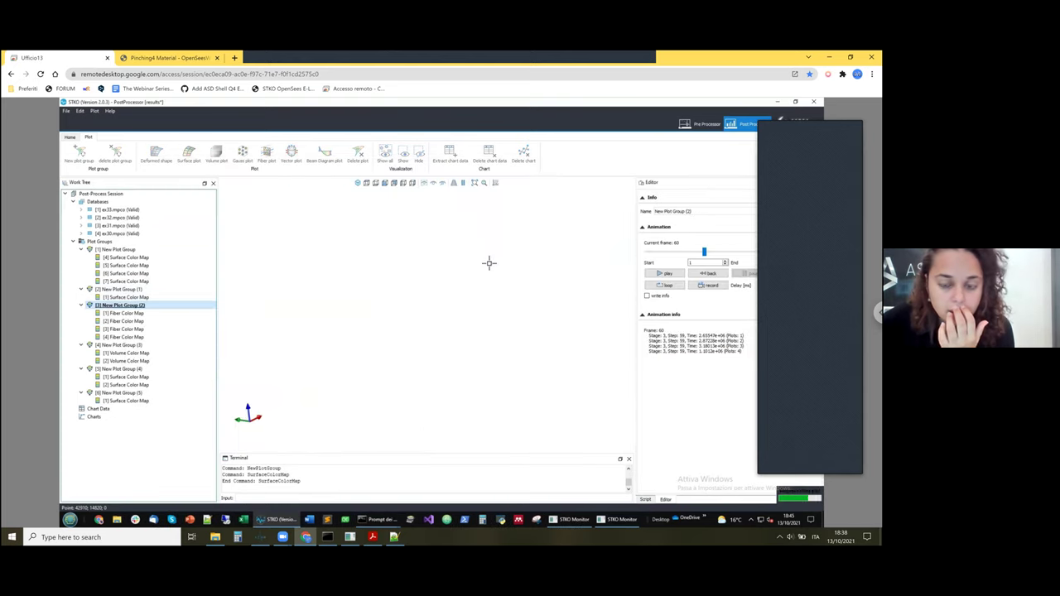
mouse_move(503, 315)
middle_down()
mouse_move(508, 325)
mouse_move(515, 316)
middle_up()
scroll(517, 315, down, 3)
scroll(488, 259, up, 3)
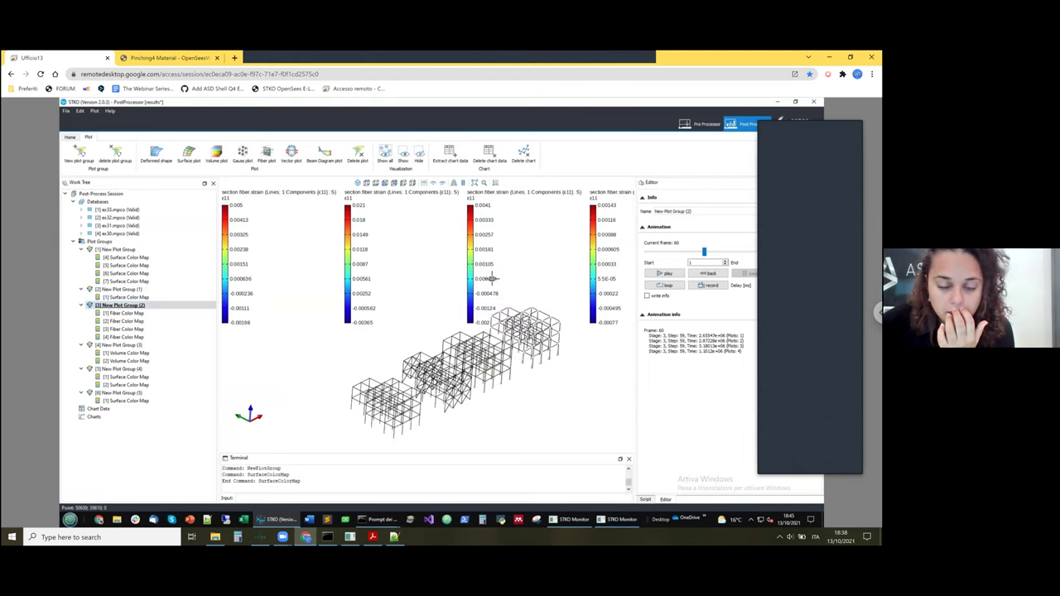
scroll(499, 417, up, 2)
scroll(463, 365, down, 2)
middle_drag(478, 388, 147, 340)
Step: Set the result of the first and second fiber color maps in the third plot group to section fiber stress
click(123, 313)
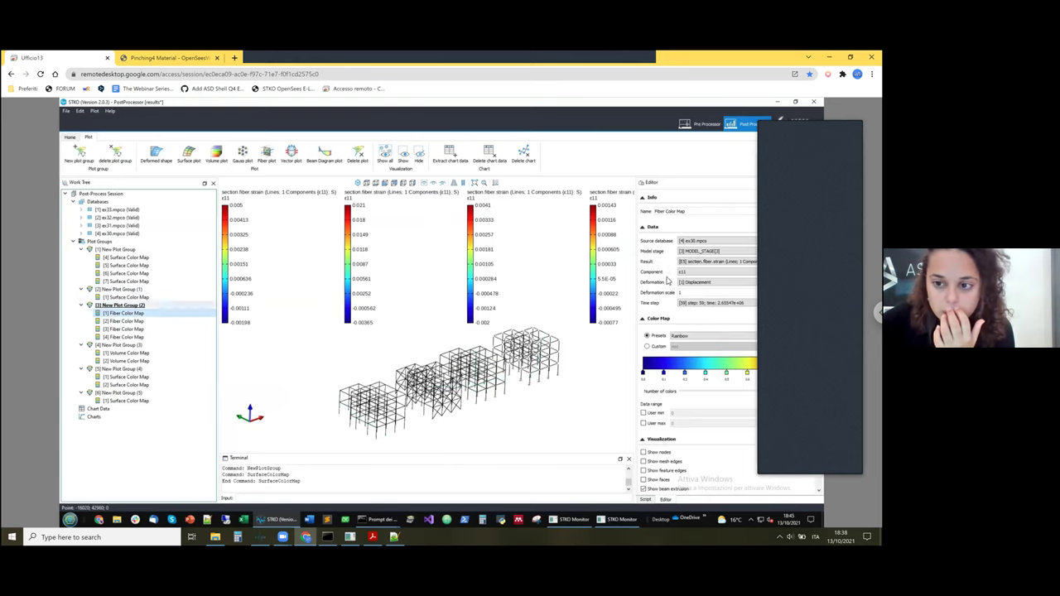
click(705, 262)
click(703, 276)
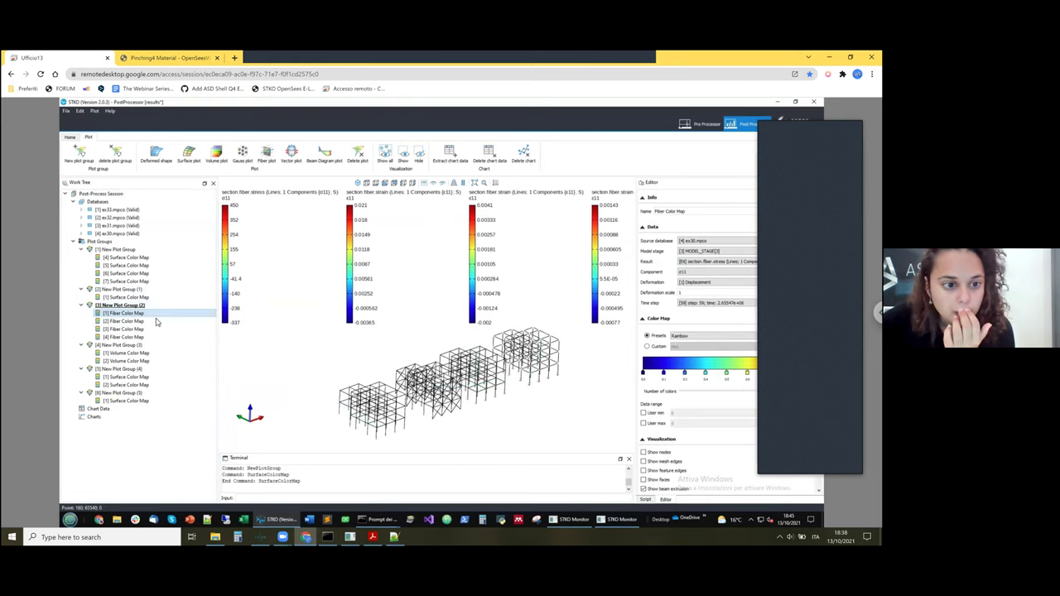
click(157, 322)
click(717, 261)
click(717, 273)
Step: Set the result of the third and fourth fiber color maps to section fiber stress as well
click(124, 329)
click(705, 262)
click(704, 274)
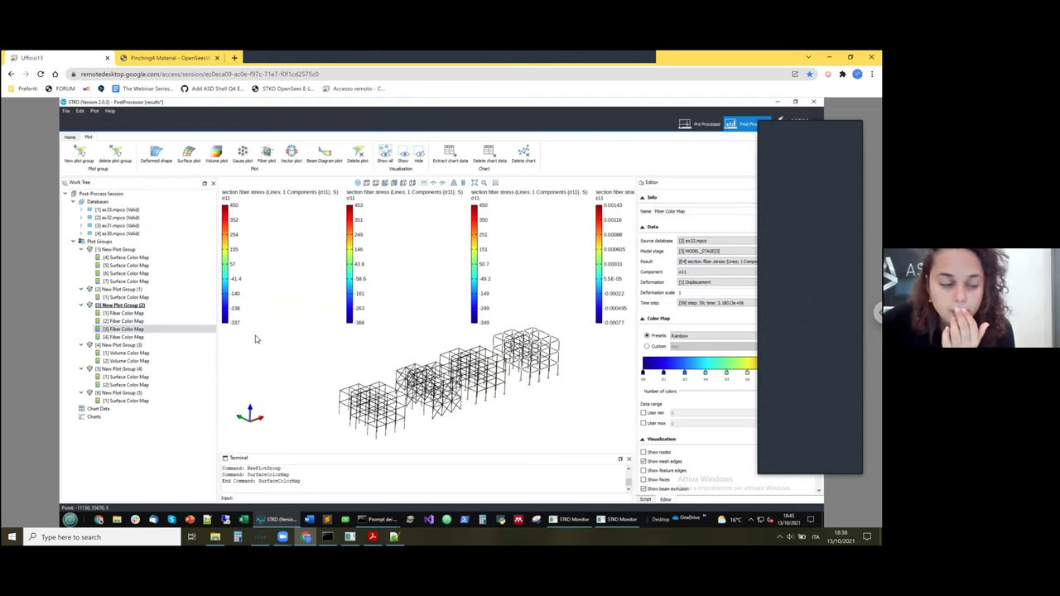
click(178, 338)
click(700, 261)
click(696, 273)
scroll(428, 328, down, 2)
middle_drag(433, 344, 434, 346)
Step: Move the fiber stress animation to frame 1 and forward to frame 52, and inspect the stressed member ends up close
click(165, 307)
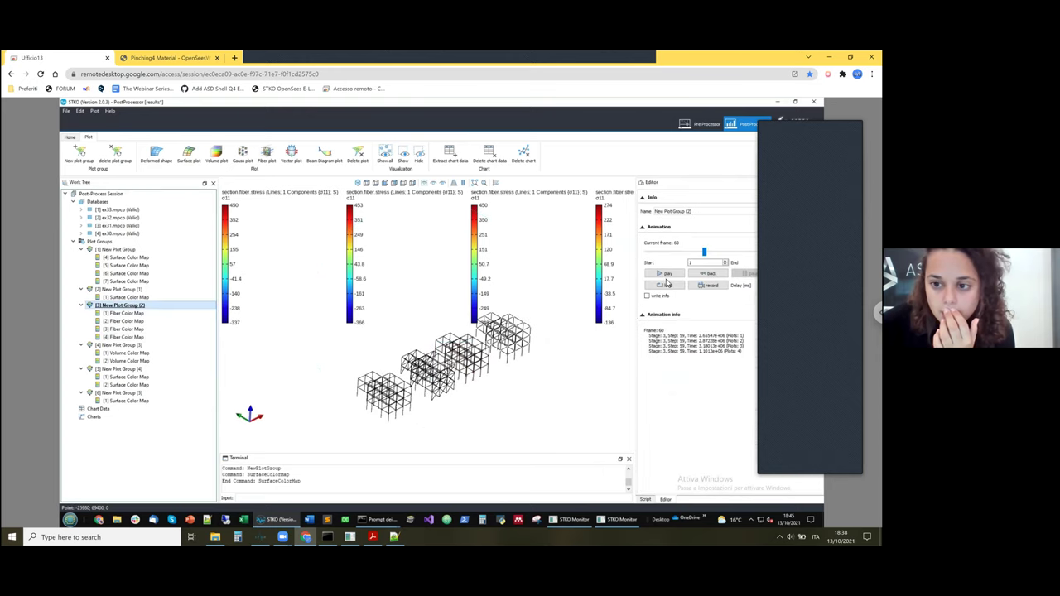
drag(704, 251, 645, 256)
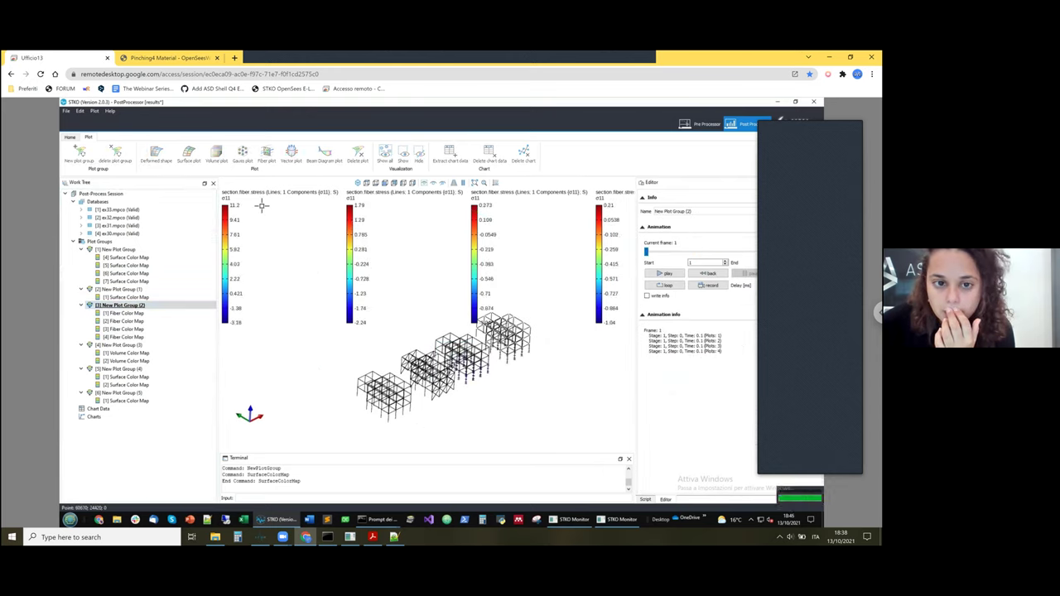
drag(653, 254, 698, 257)
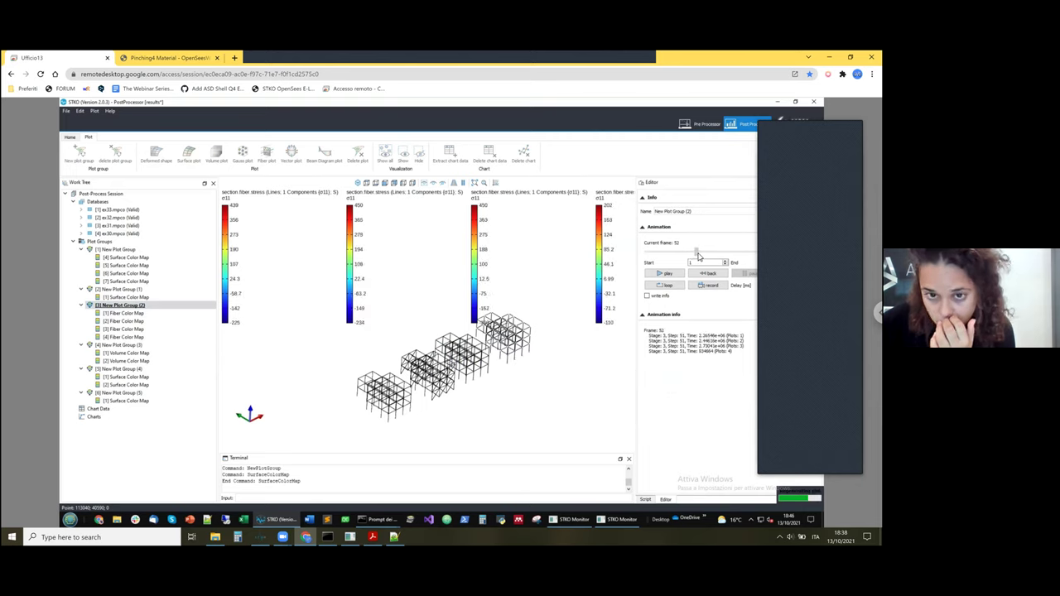
scroll(523, 365, up, 5)
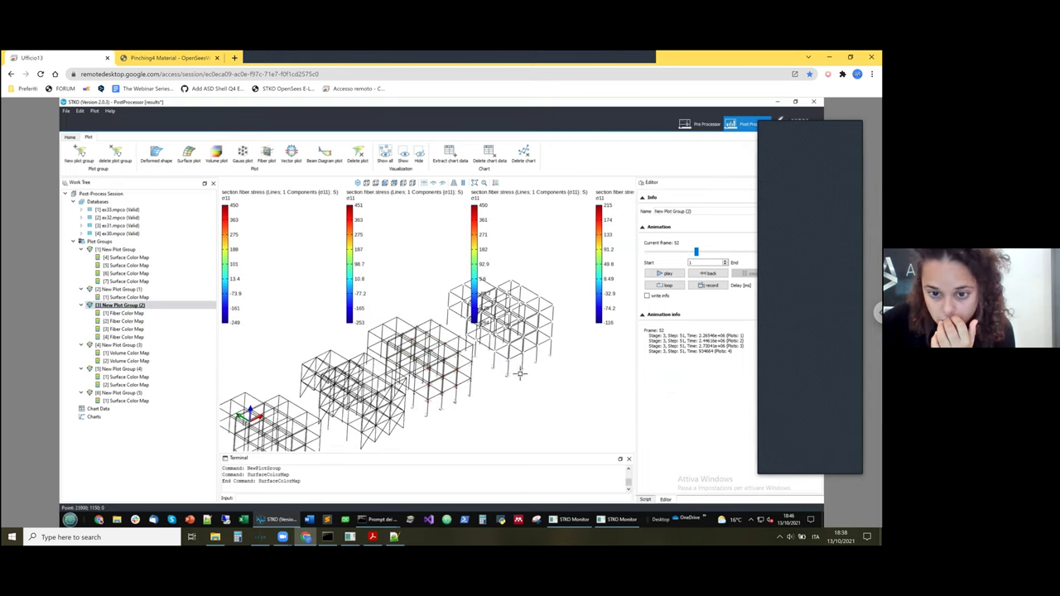
scroll(523, 365, up, 5)
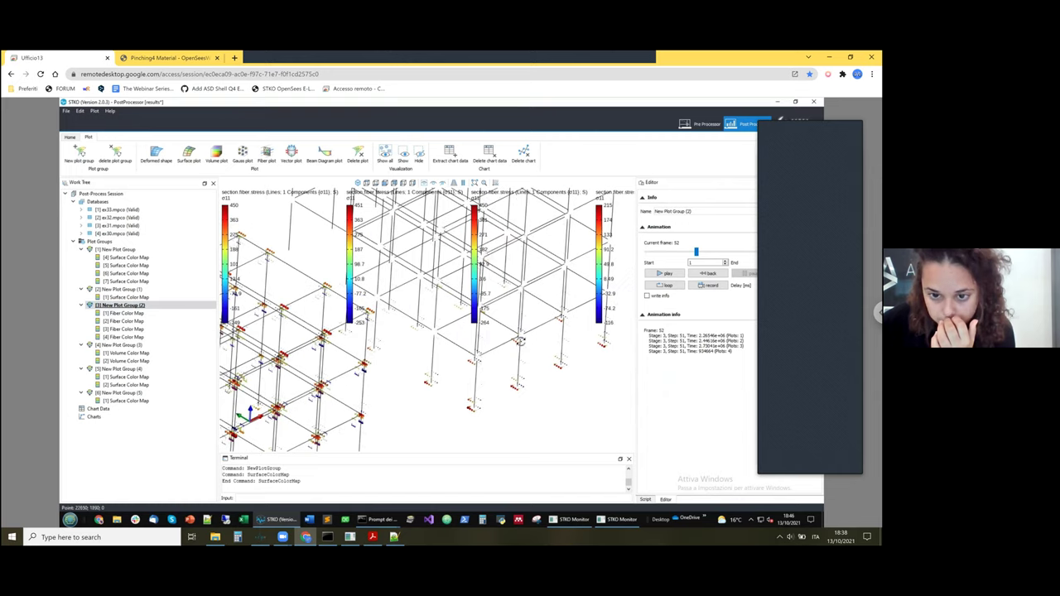
middle_drag(521, 340, 445, 371)
scroll(386, 423, down, 4)
scroll(397, 423, up, 1)
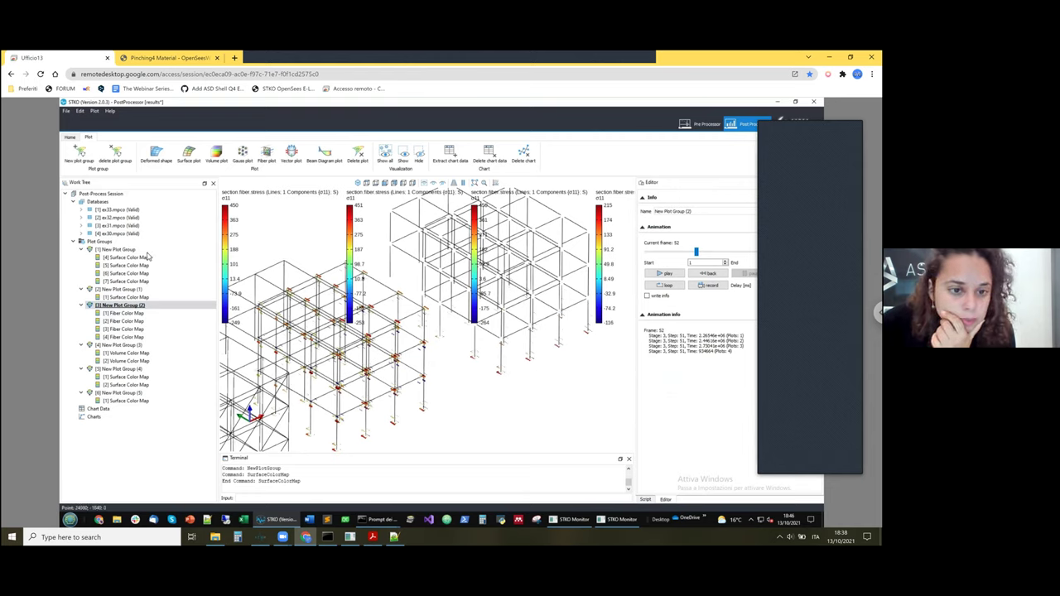
Step: Display the first plot group and compare the Ux displacements of the four models in plan and in 3D
click(141, 250)
drag(399, 214, 395, 184)
click(367, 183)
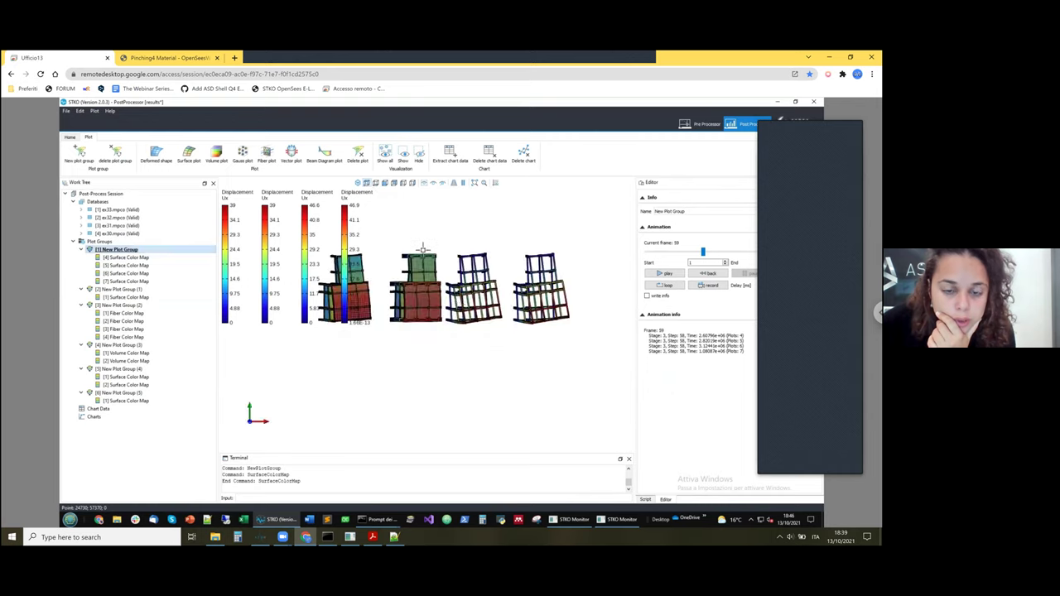
scroll(427, 252, down, 2)
scroll(436, 270, up, 3)
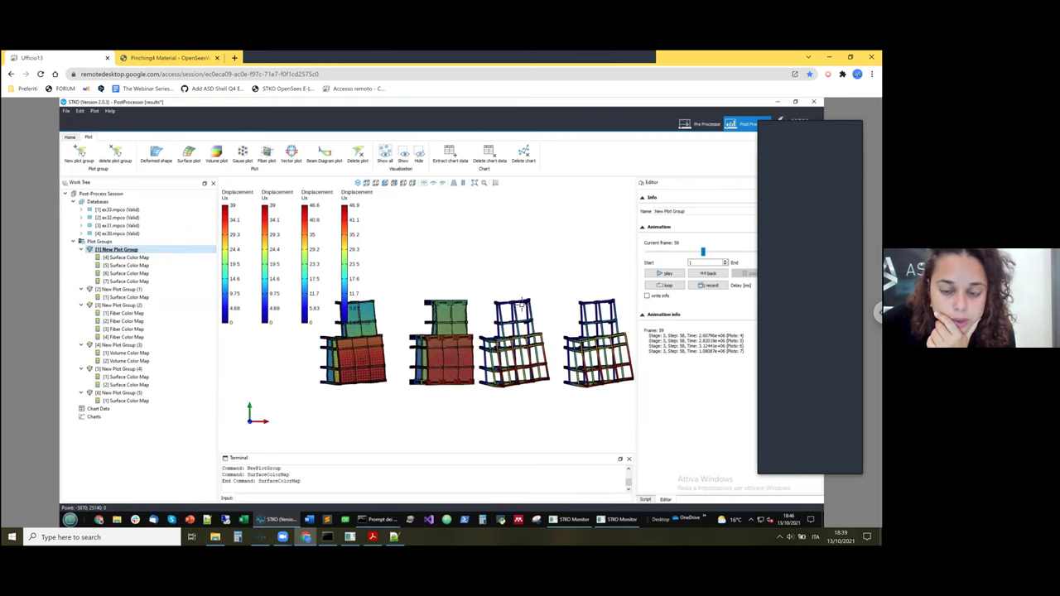
scroll(542, 315, down, 2)
scroll(595, 307, up, 2)
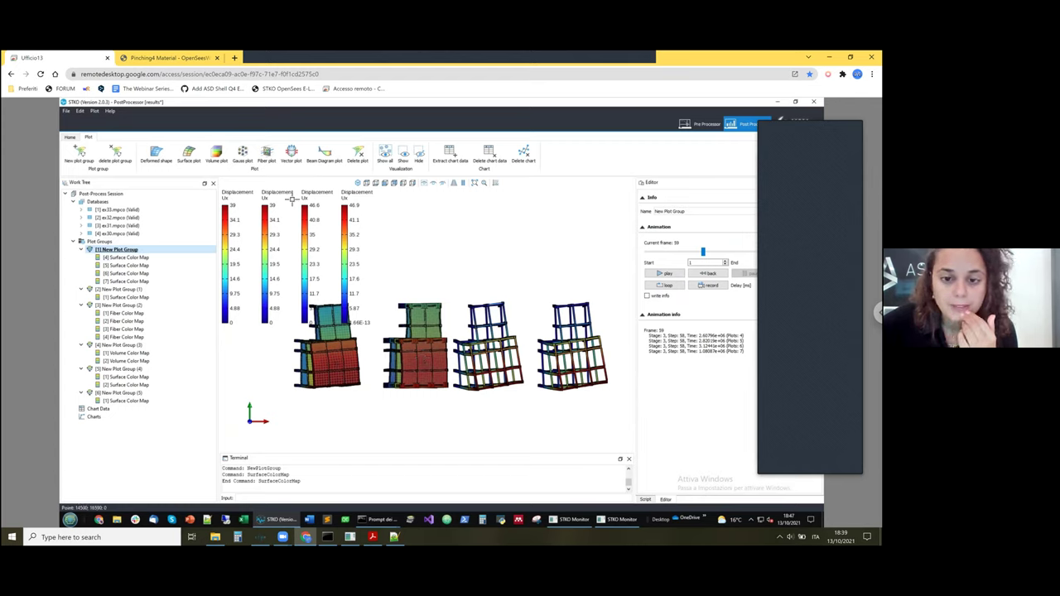
drag(453, 351, 453, 316)
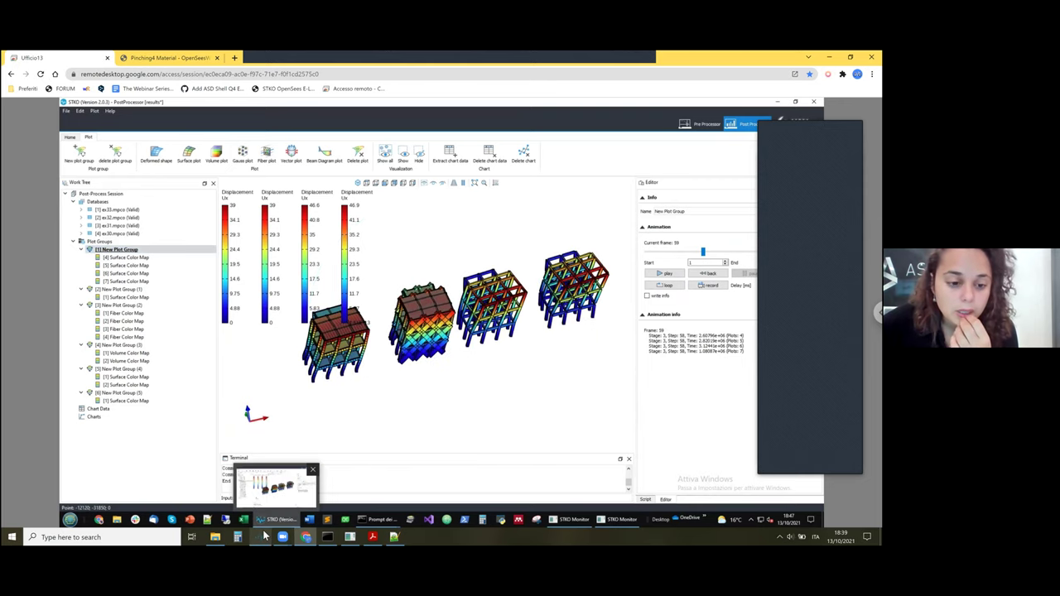
Step: Switch to the local STKO pre-processor, collapse the work tree groups around the model's properties, geometries and selection sets, and save ex33
click(280, 487)
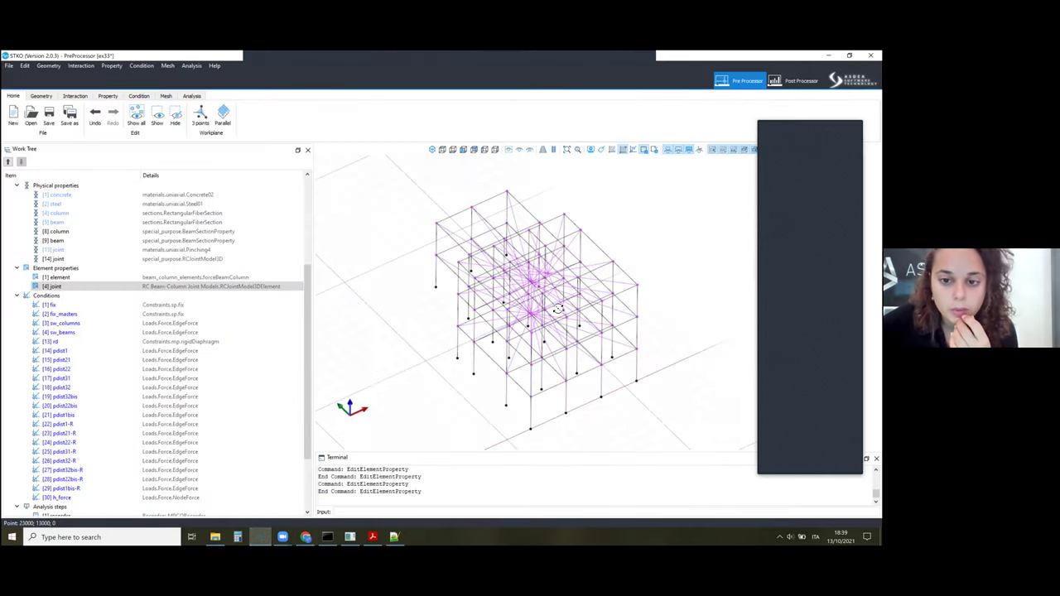
middle_drag(557, 318, 550, 309)
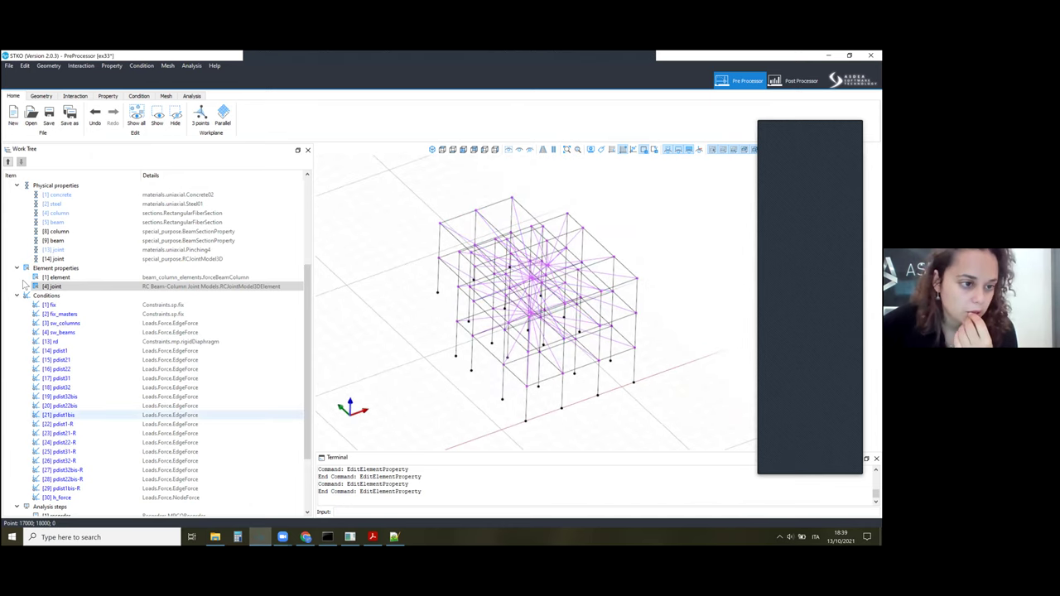
scroll(20, 339, up, 3)
click(16, 330)
click(17, 284)
click(15, 238)
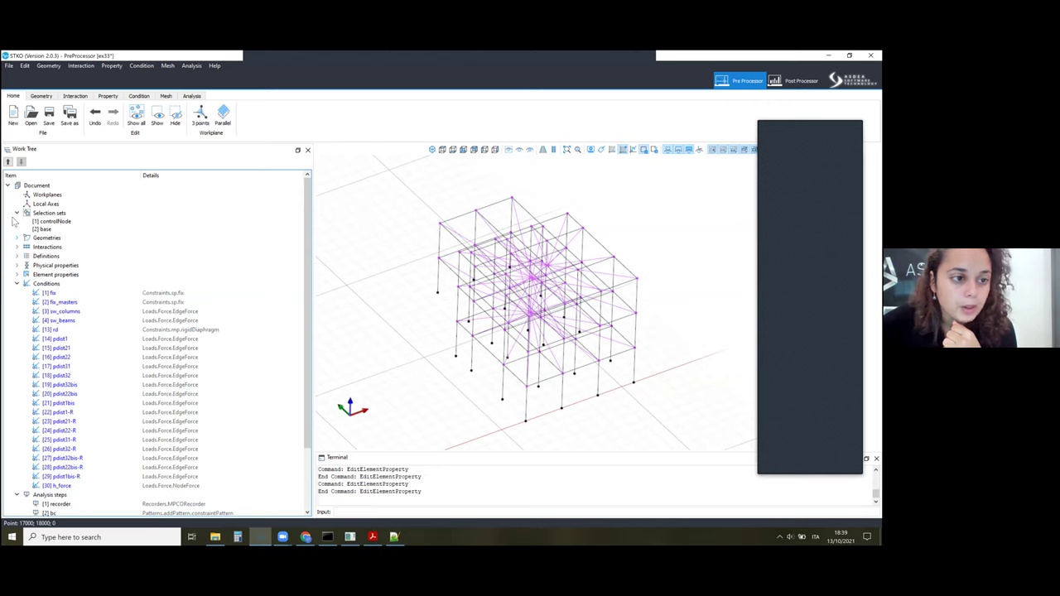
click(15, 213)
click(48, 120)
Step: Collapse the Conditions group in the work tree and select the pushover analysis step
scroll(87, 299, down, 2)
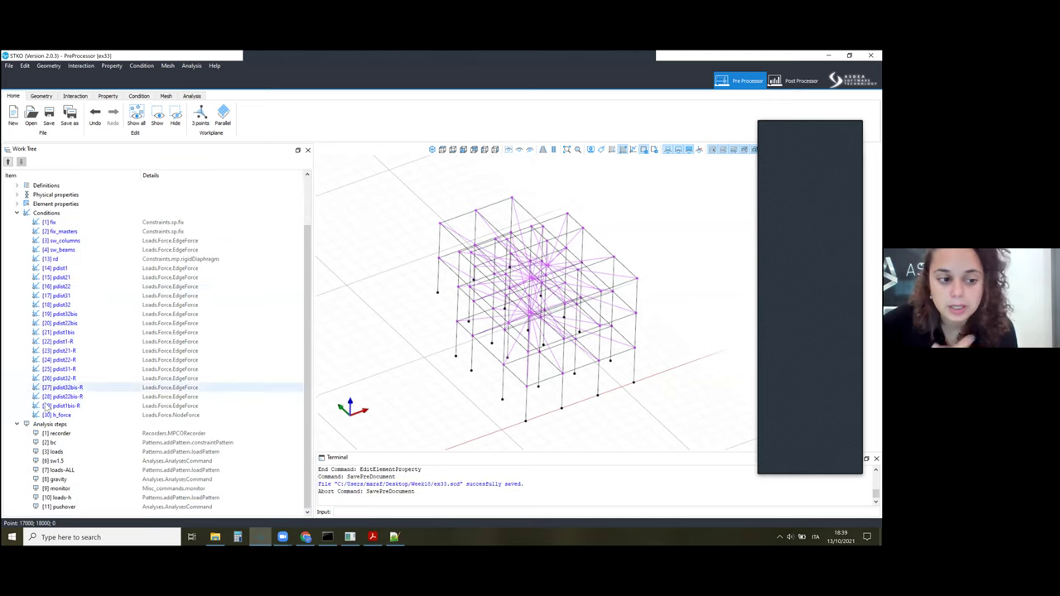
click(15, 213)
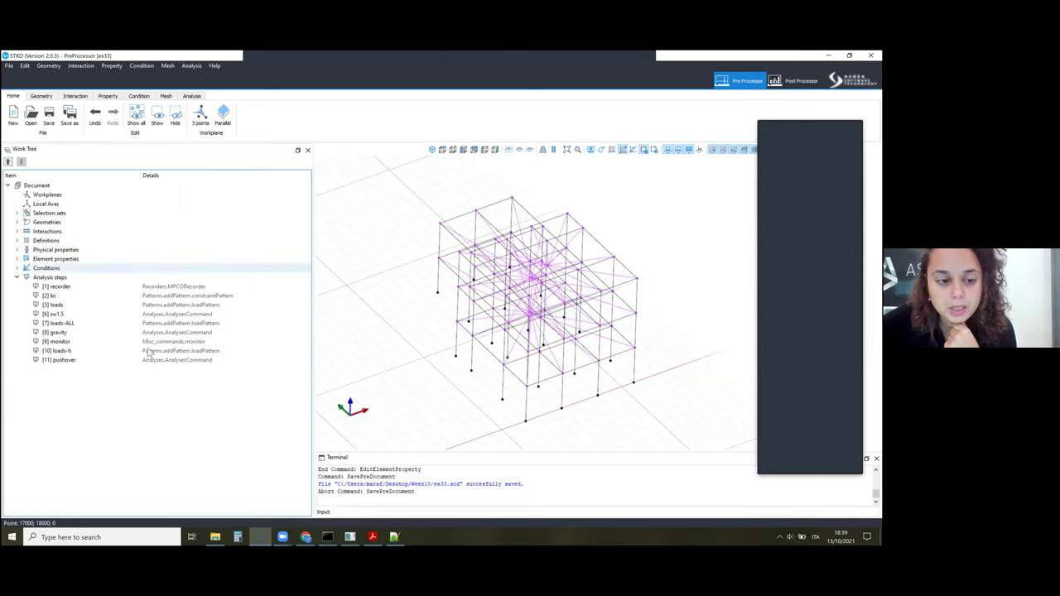
click(170, 358)
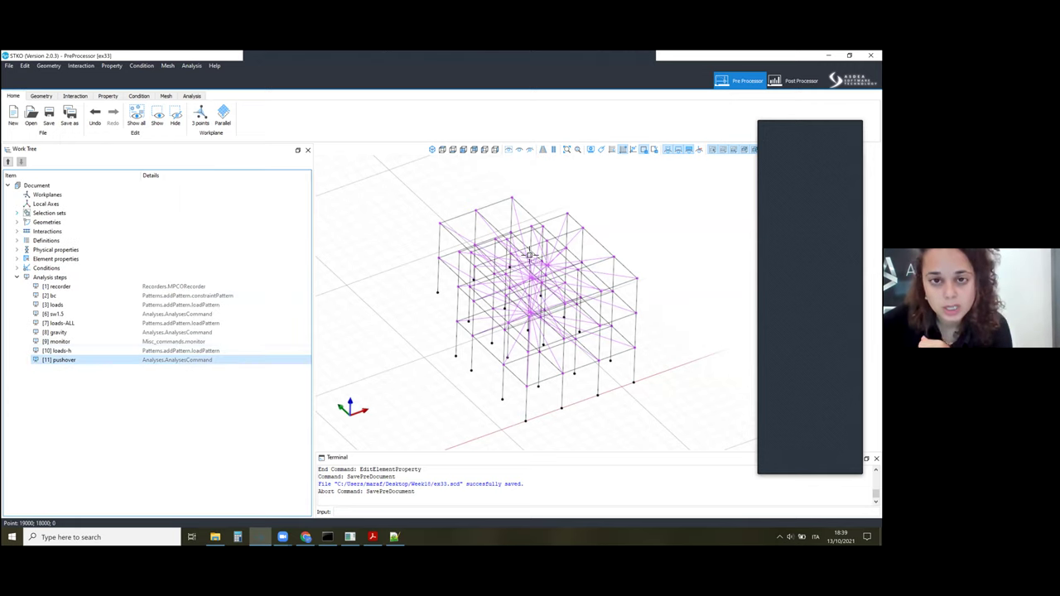
Step: Show the frame model with its extruded sections colored by physical property and inspect it from several distances
middle_drag(527, 255, 535, 264)
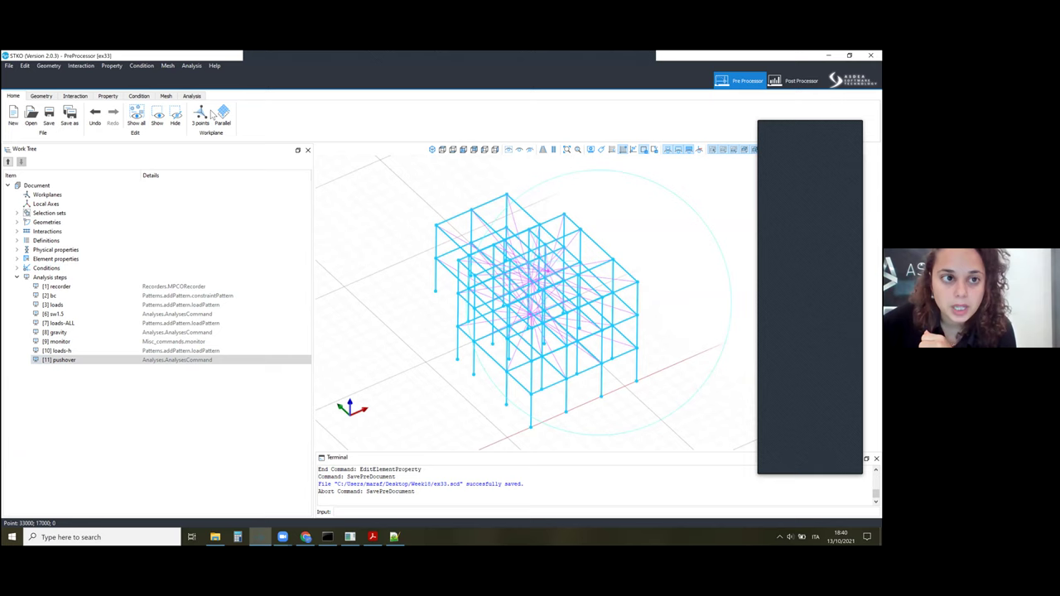
click(107, 95)
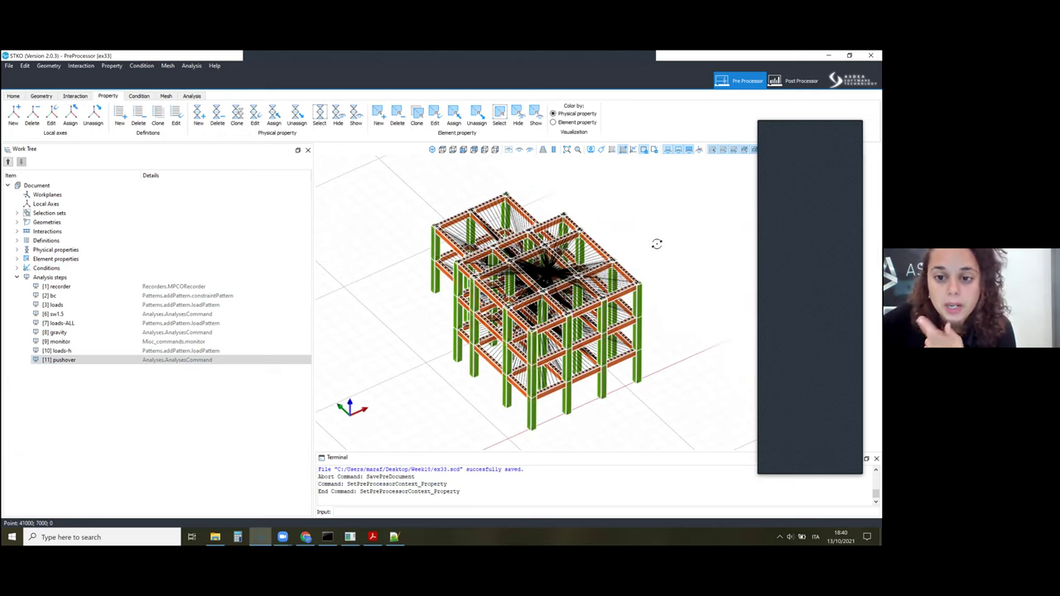
middle_drag(656, 239, 651, 240)
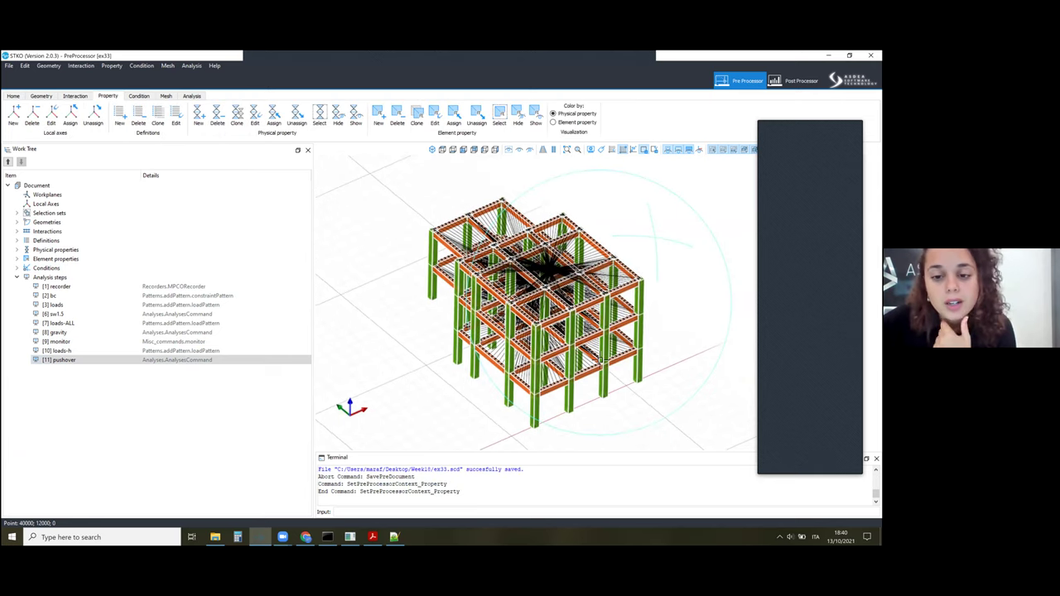
scroll(562, 396, up, 2)
scroll(548, 386, down, 2)
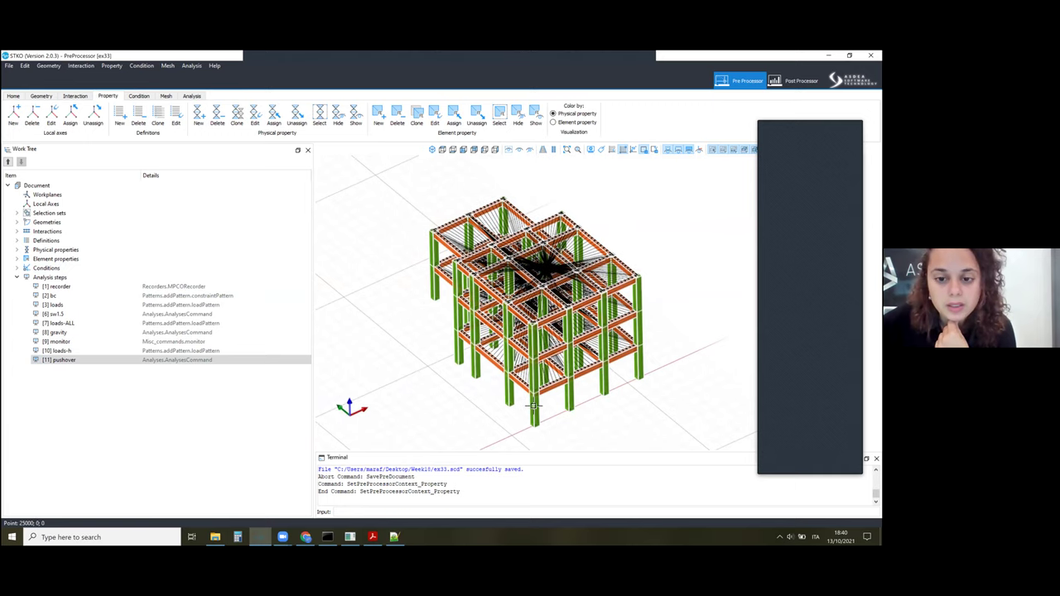
scroll(540, 397, up, 1)
scroll(431, 277, down, 2)
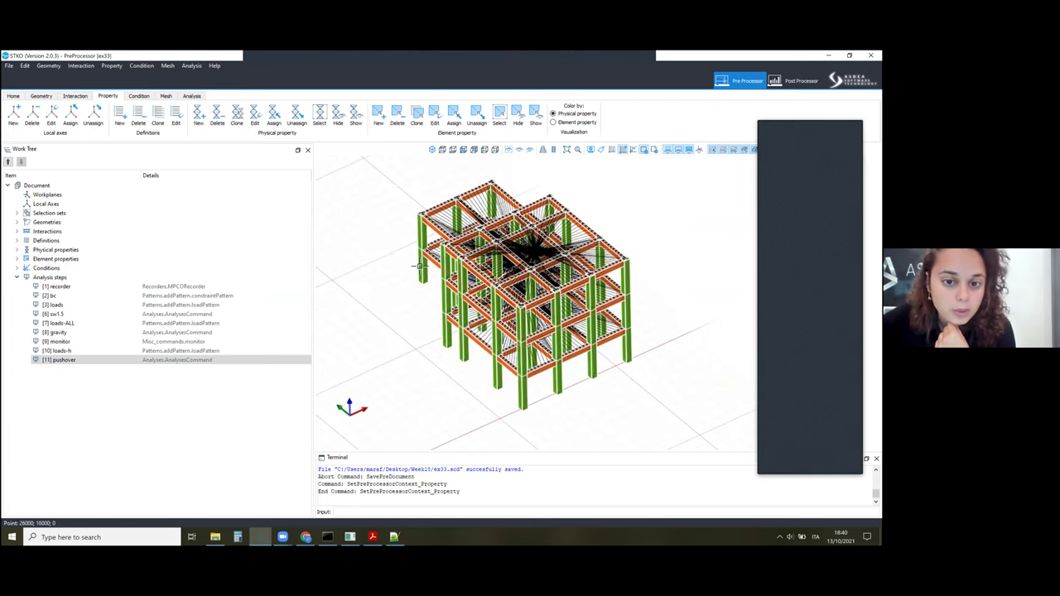
scroll(387, 237, up, 2)
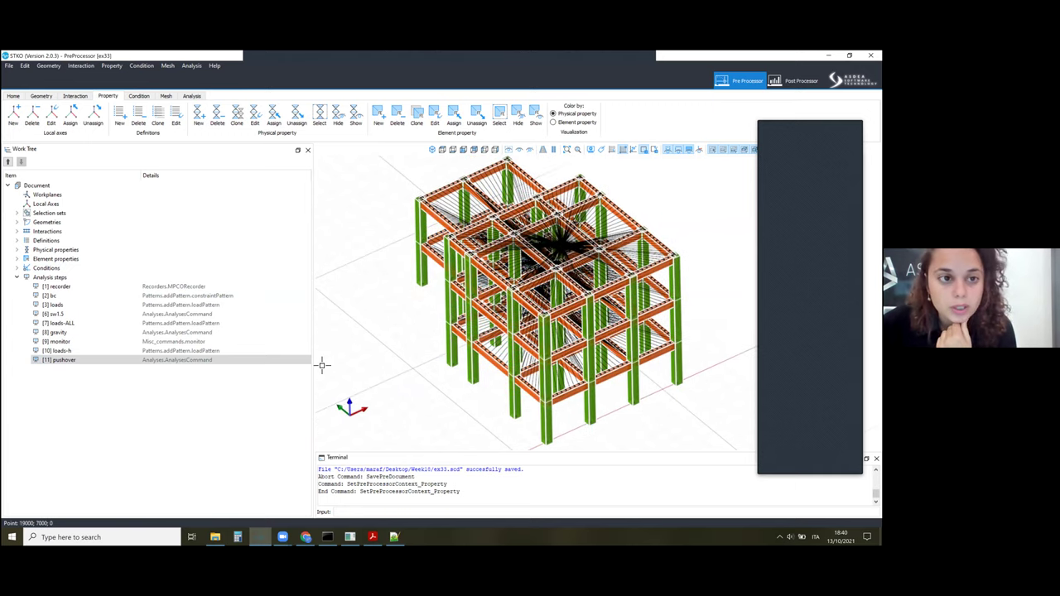
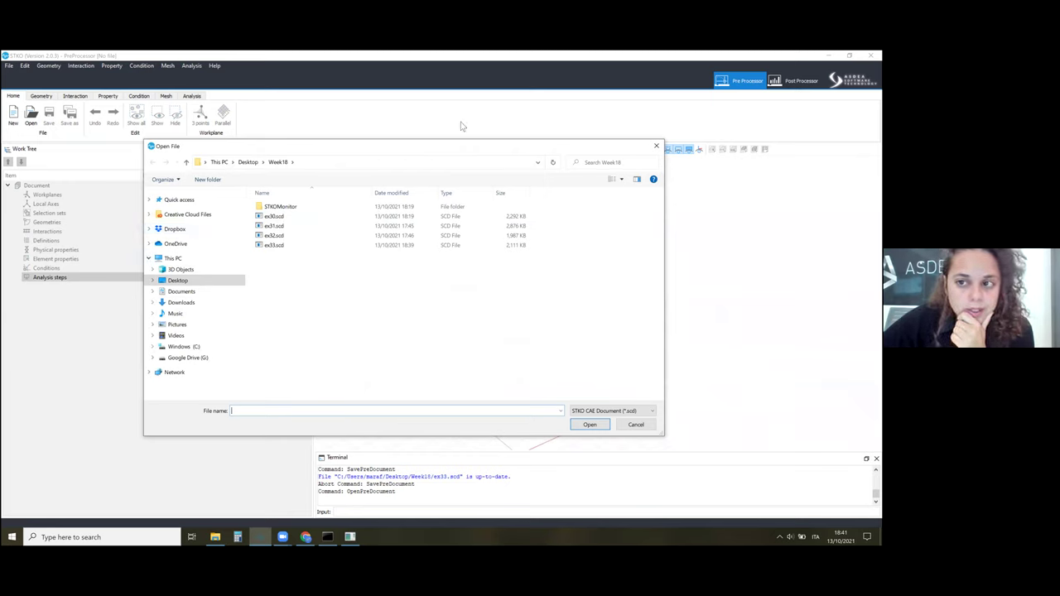
Step: Cancel opening a document locally and switch to the remote desktop session's STKO pre-processor
key(Escape)
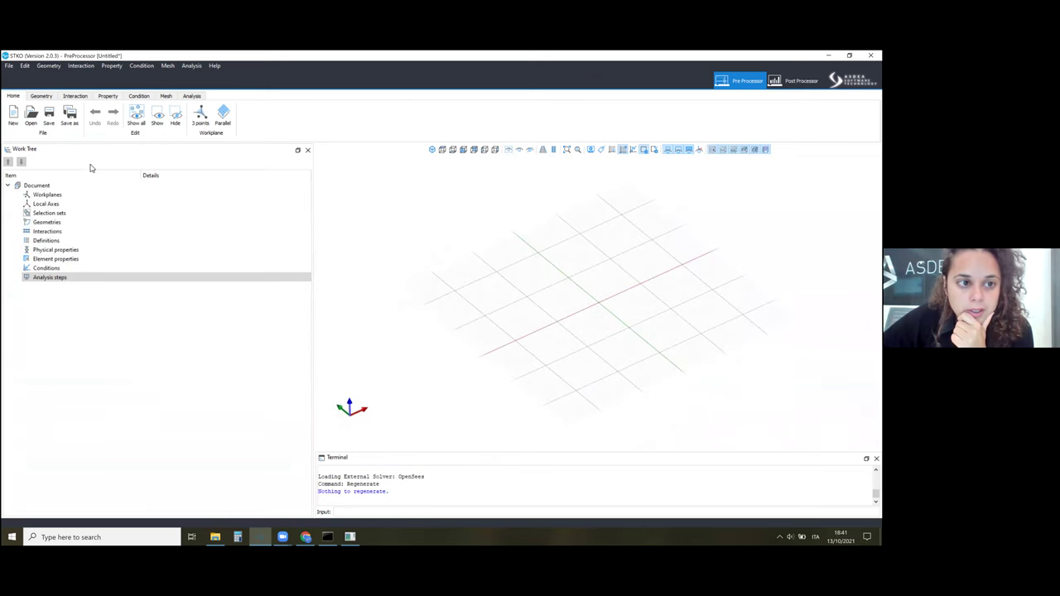
click(305, 537)
click(700, 124)
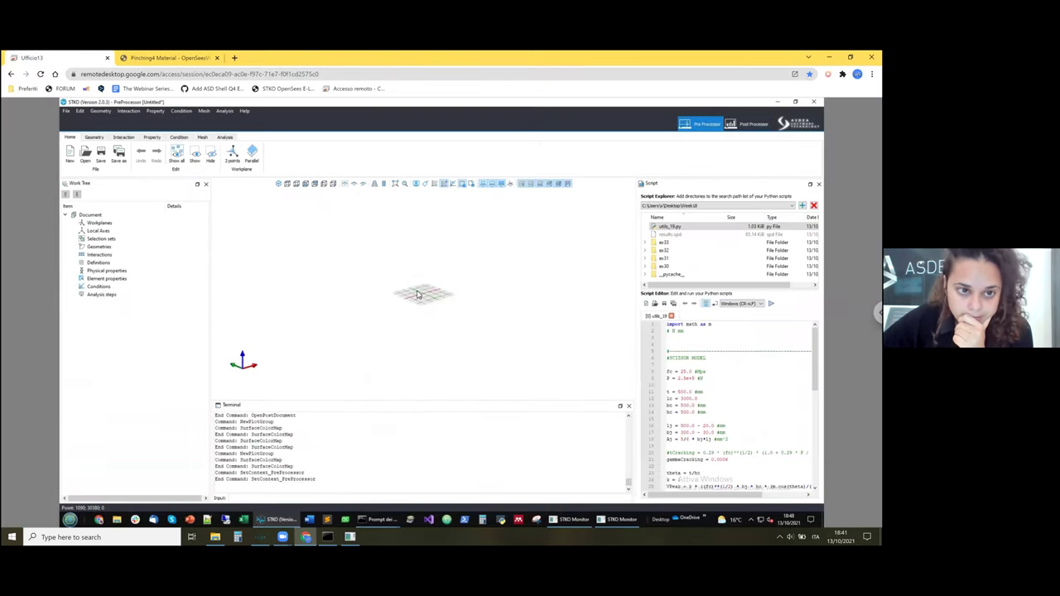
Step: Open the edificioEucentre_v13_MassPropNLcolumns.scd model from the EUCENTRE folder inside 7_WORK
click(85, 154)
key(Return)
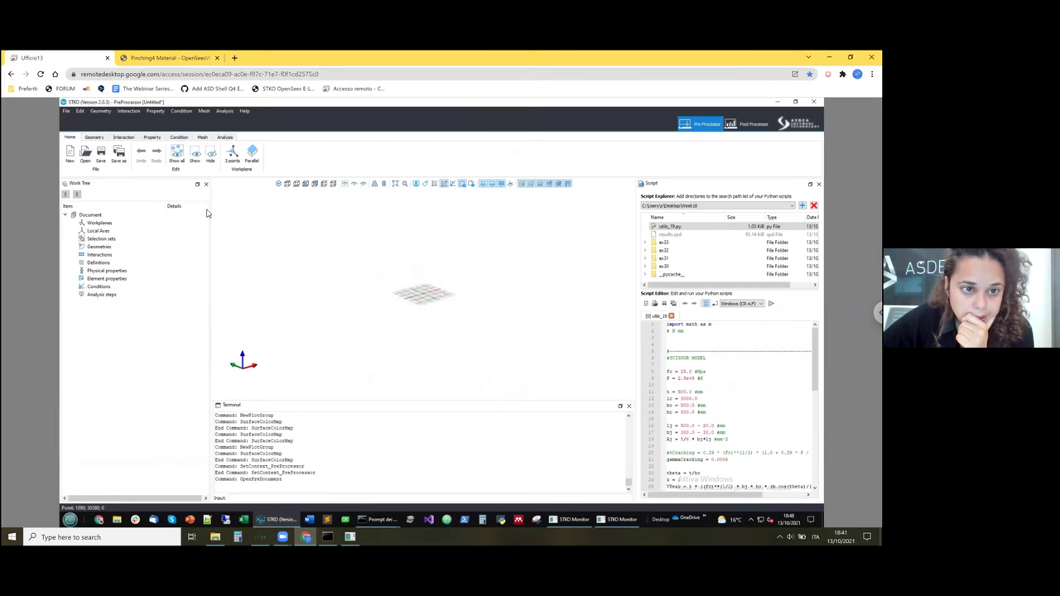
click(92, 226)
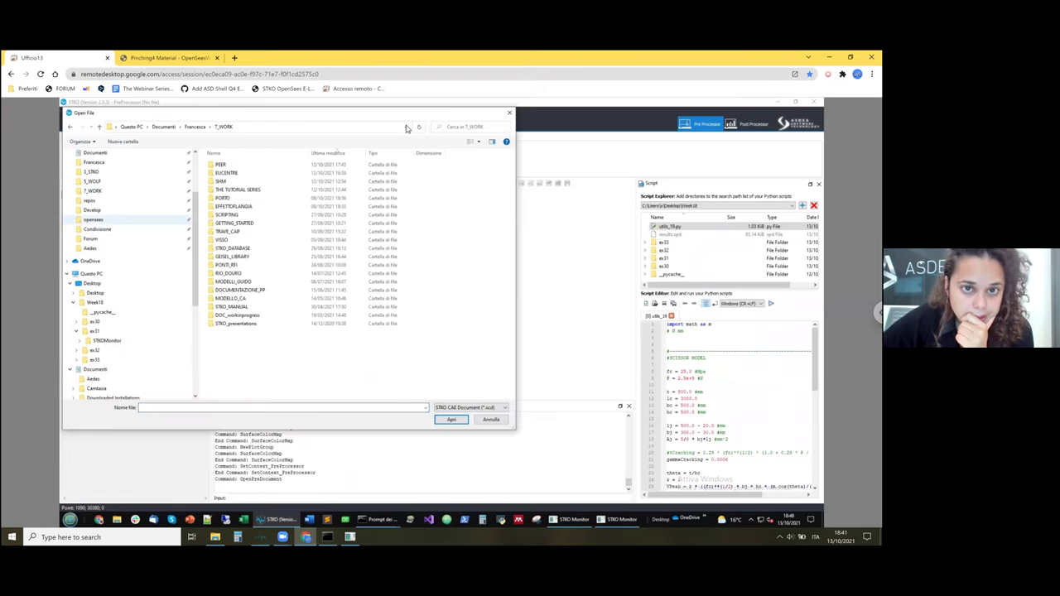
double_click(273, 173)
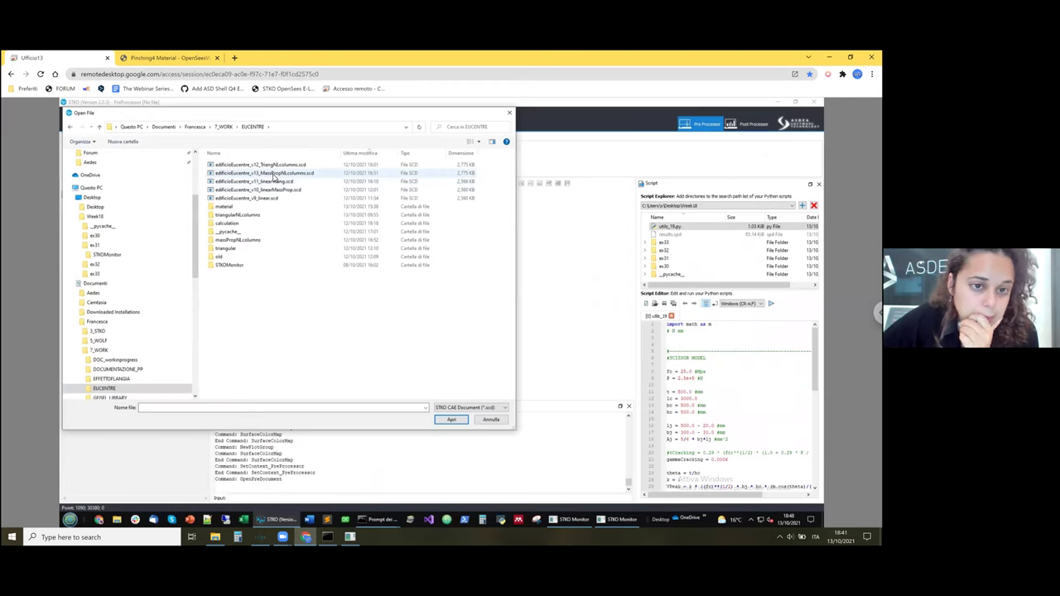
double_click(273, 175)
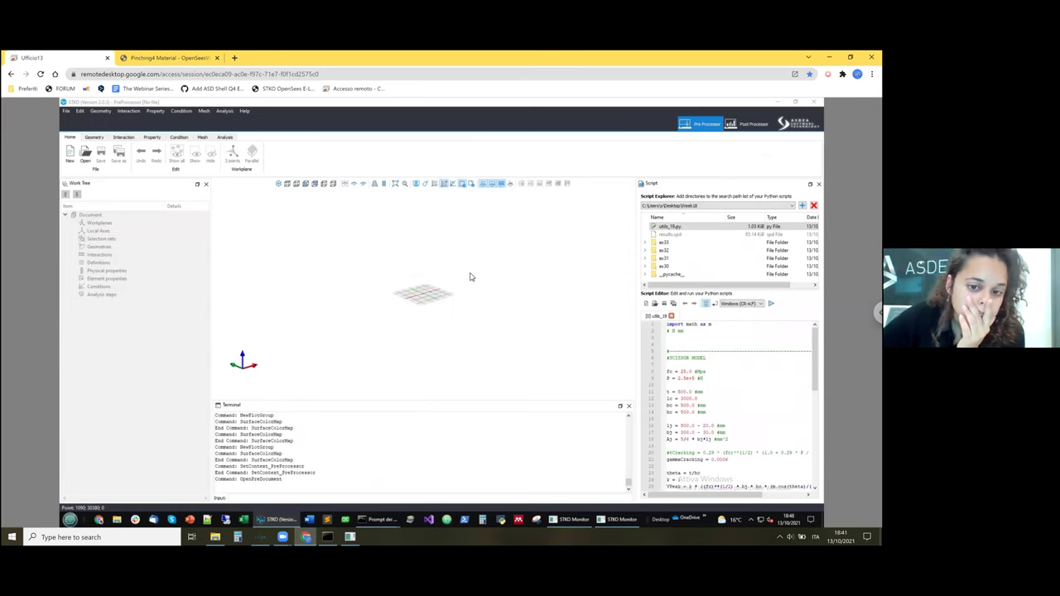
Step: Hide the workplane grid, select the top-storey infill wall on the building's front face, and view the model's physical properties
click(442, 185)
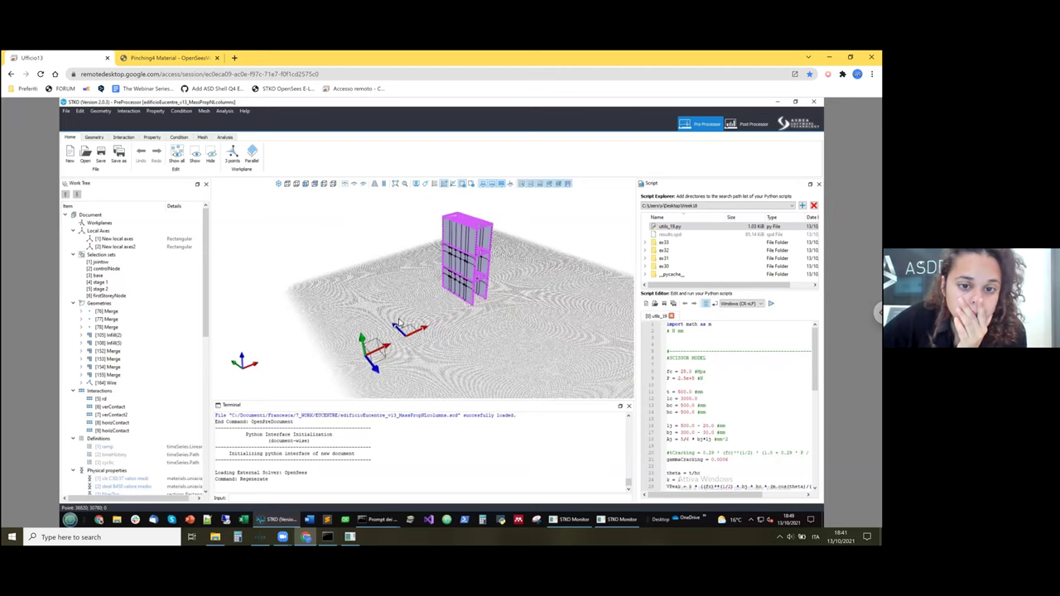
double_click(409, 318)
click(400, 313)
click(438, 335)
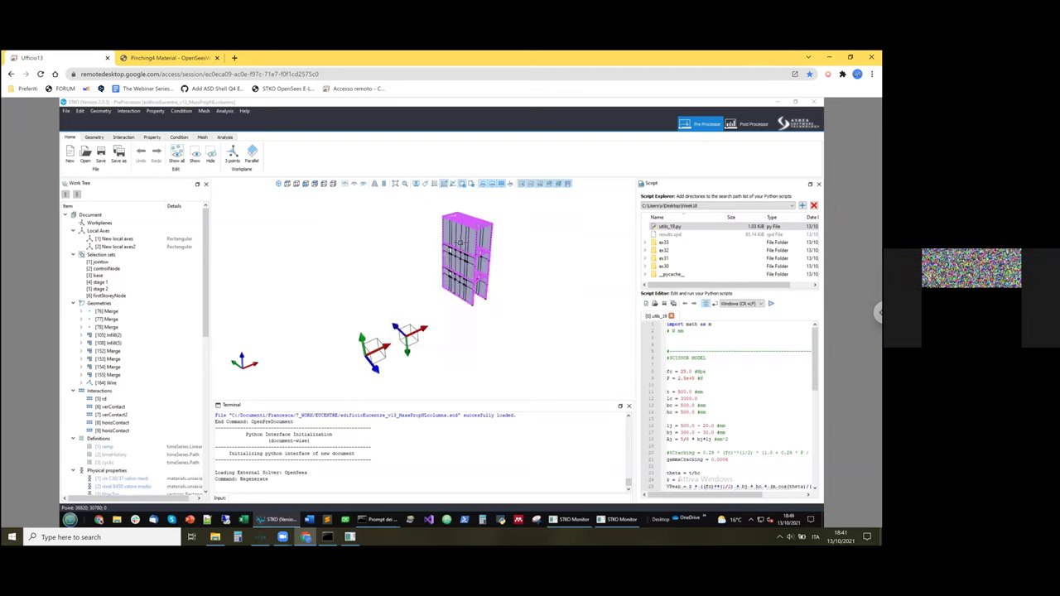
scroll(465, 232, up, 6)
click(465, 236)
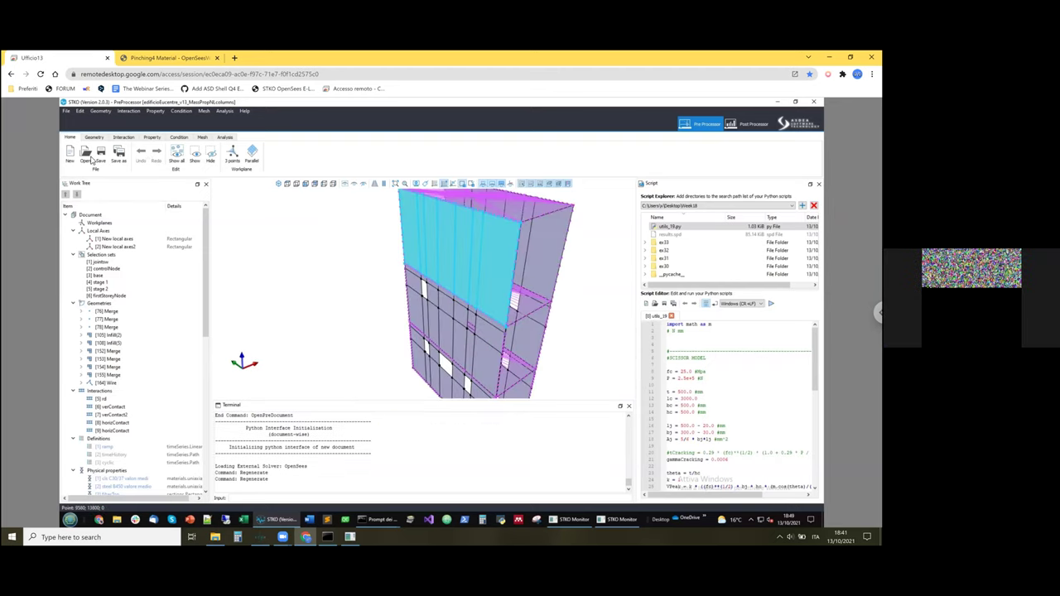
click(151, 137)
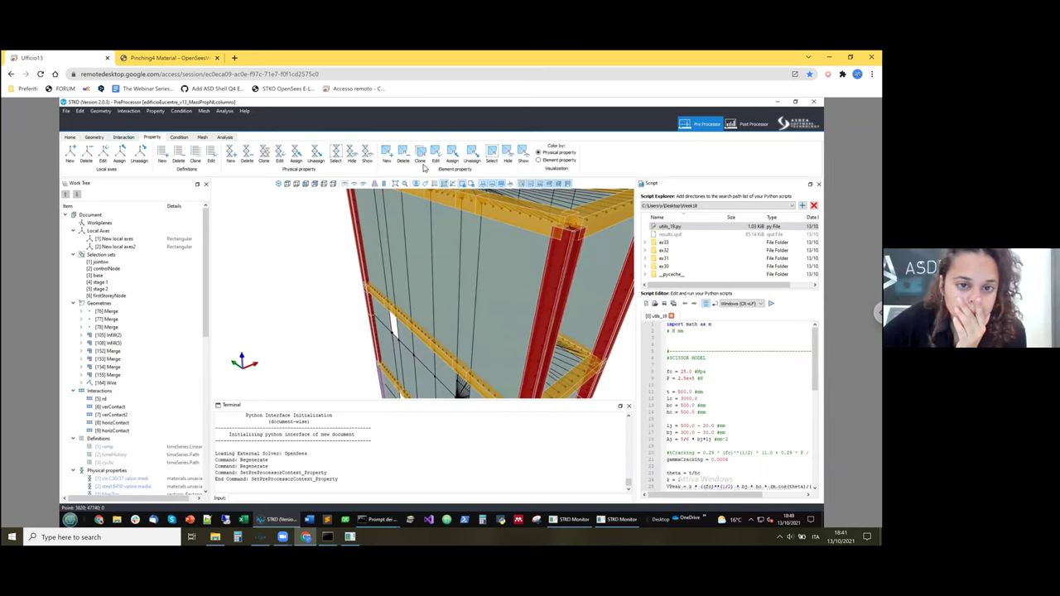
Step: Copy the selected top-storey infill wall to a spot outside the building and delete the copy
click(93, 138)
click(183, 153)
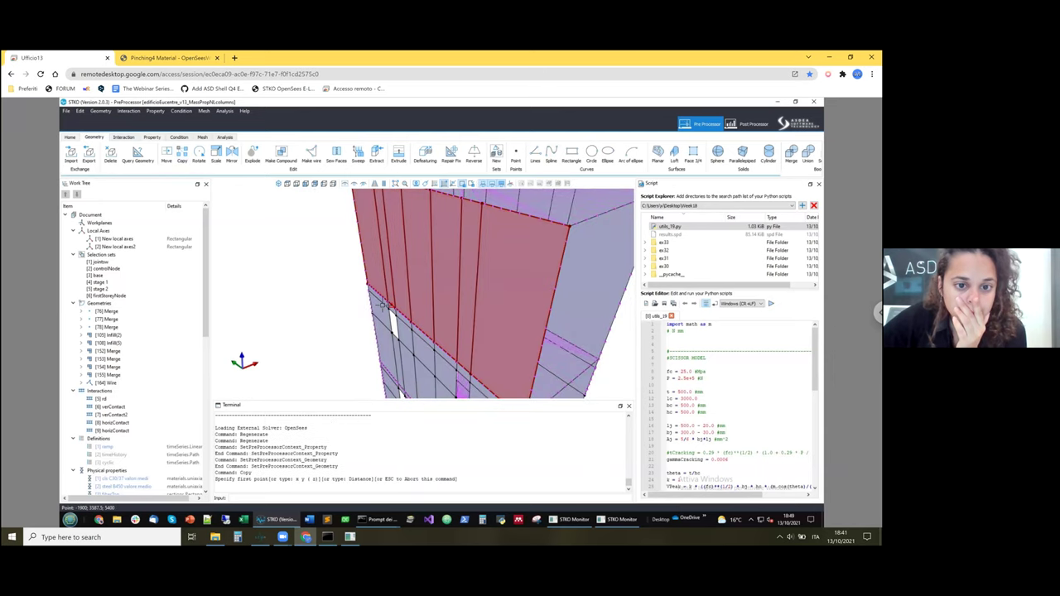
click(367, 286)
click(329, 288)
key(Return)
middle_drag(376, 300, 303, 302)
scroll(329, 304, down, 2)
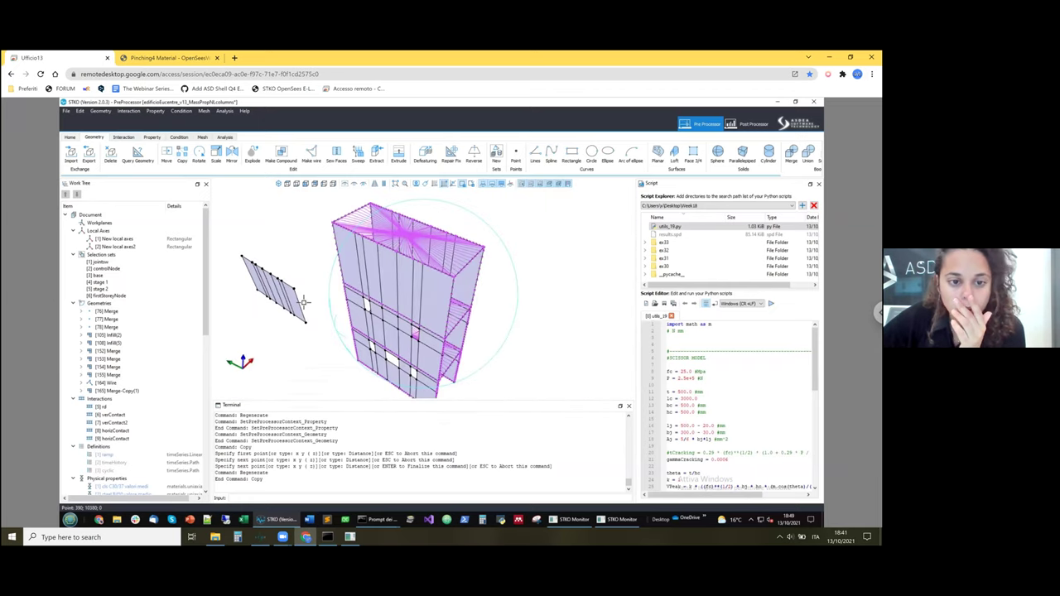
click(287, 322)
key(Delete)
Step: Try to move the original top-storey infill wall away from the frame, and undo that move
click(164, 151)
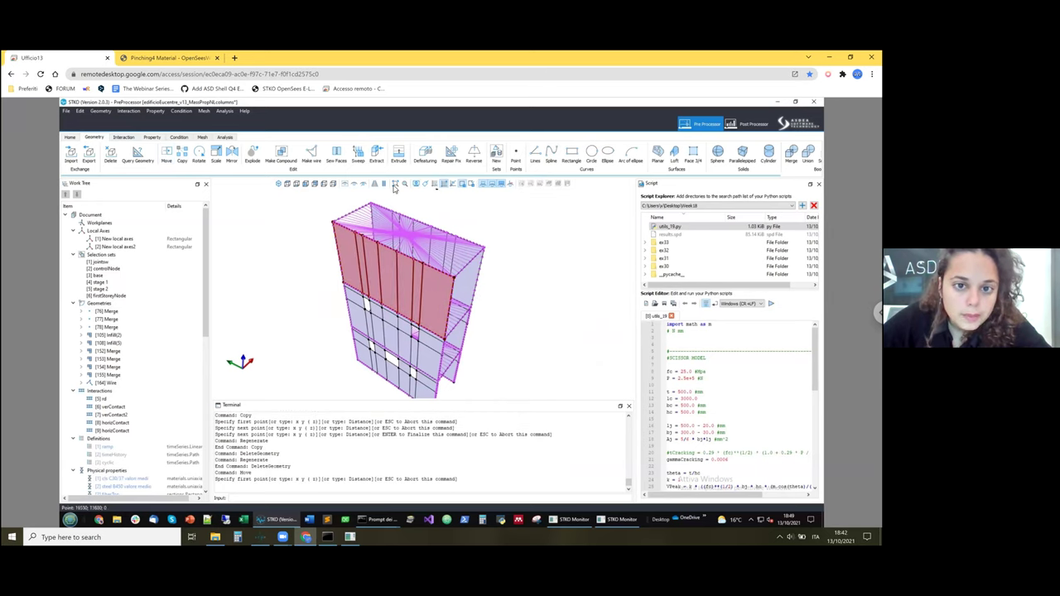
scroll(424, 257, up, 2)
click(348, 368)
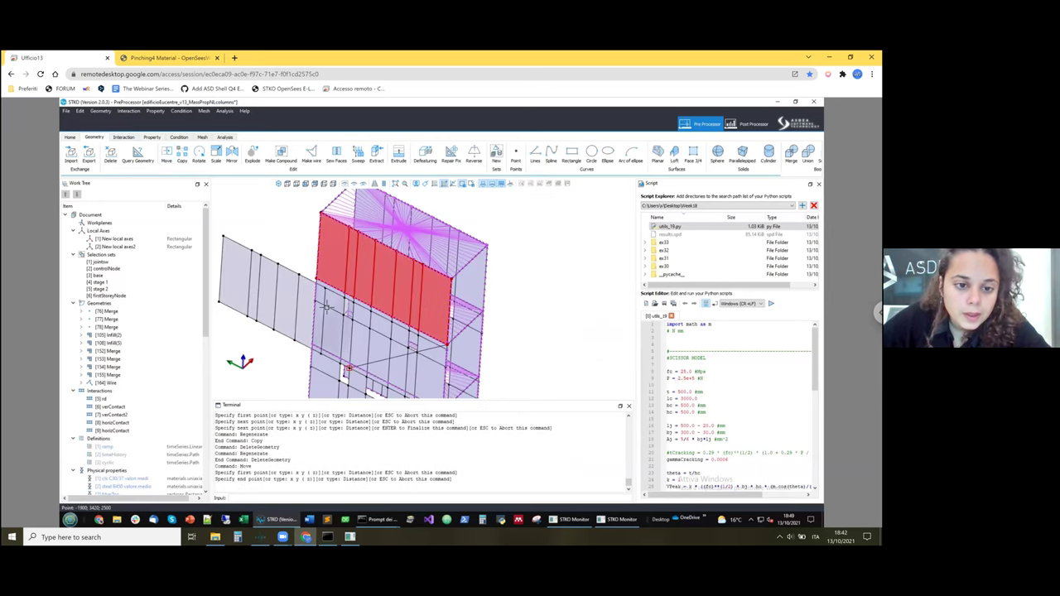
scroll(328, 307, down, 3)
middle_drag(353, 323, 446, 185)
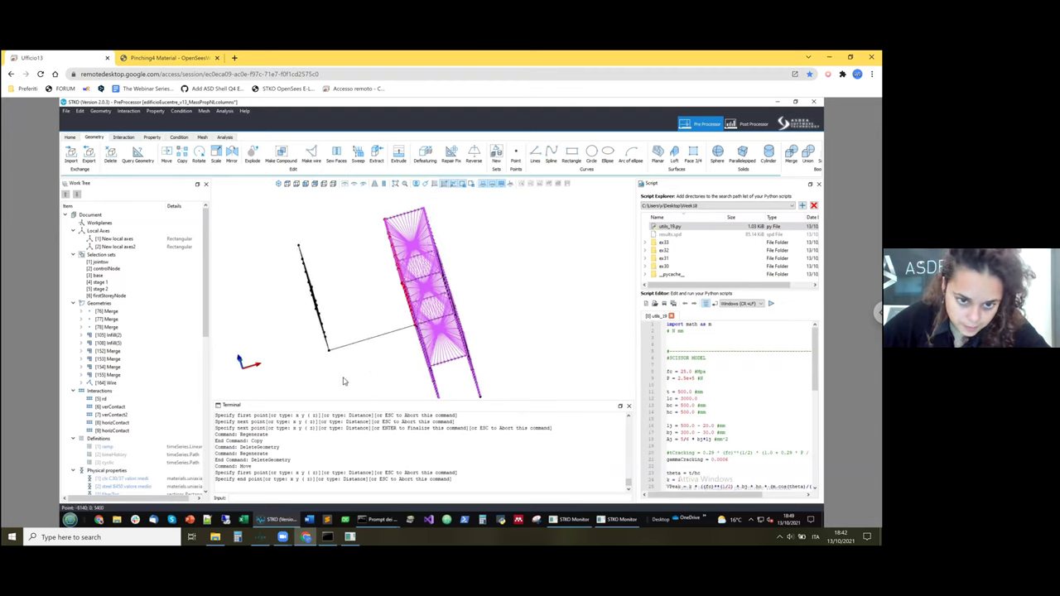
click(396, 286)
middle_drag(454, 282, 421, 269)
click(346, 201)
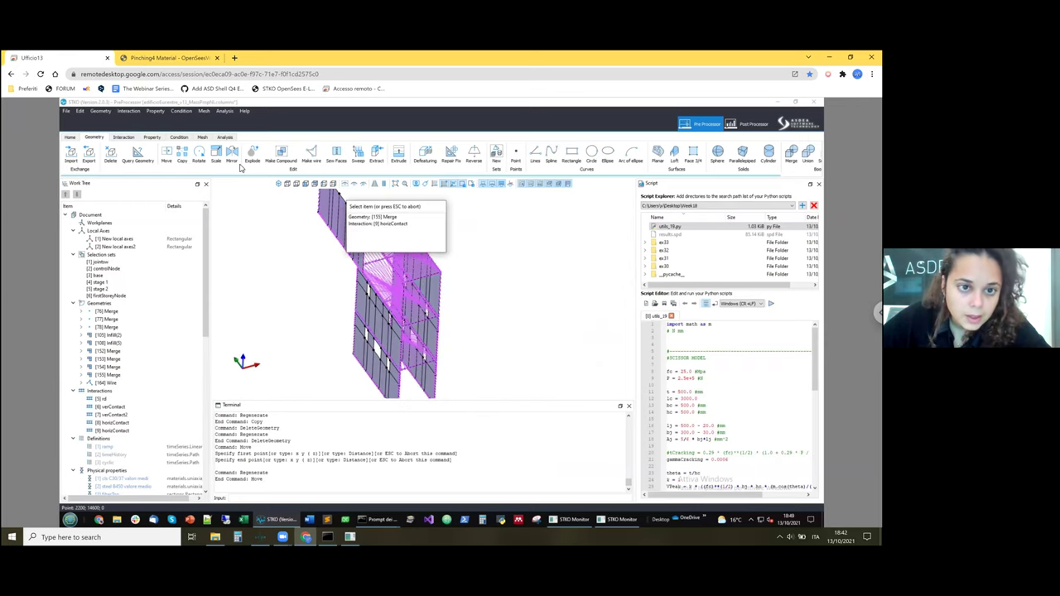
key(ctrl+z)
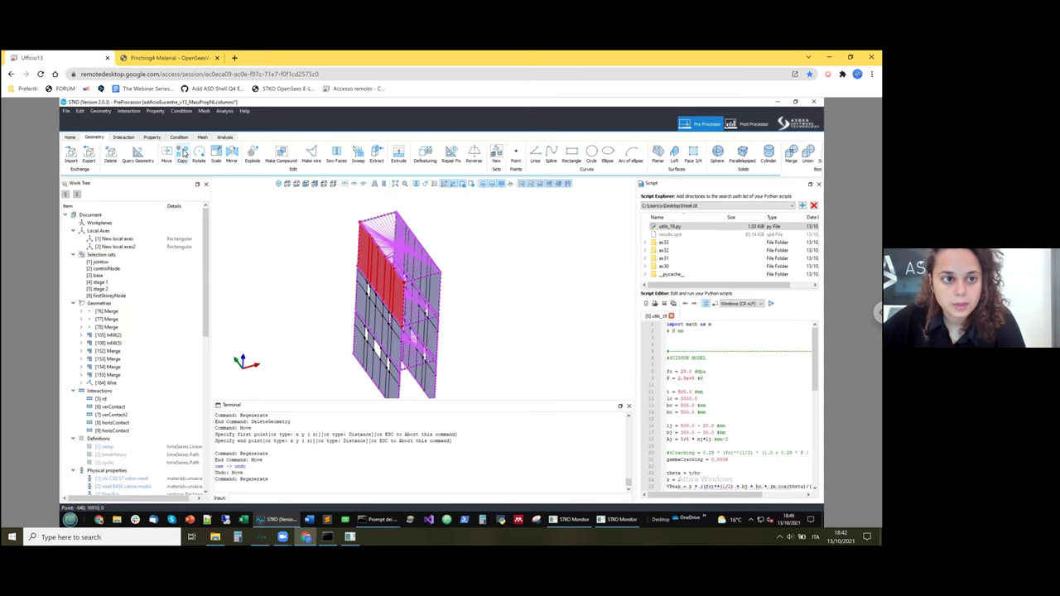
Step: Move the top-storey infill wall outward from the frame so its contact links to the frame are stretched apart
key(m)
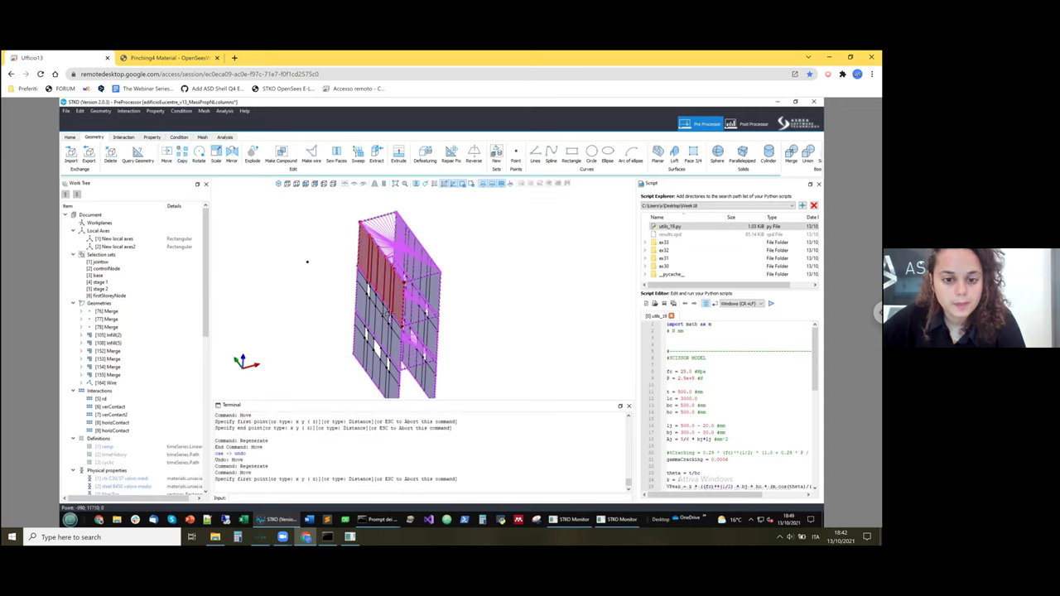
click(356, 270)
scroll(340, 310, down, 4)
mouse_move(329, 317)
middle_down()
mouse_move(344, 323)
mouse_move(406, 290)
mouse_move(338, 306)
middle_up()
click(368, 321)
scroll(338, 307, up, 5)
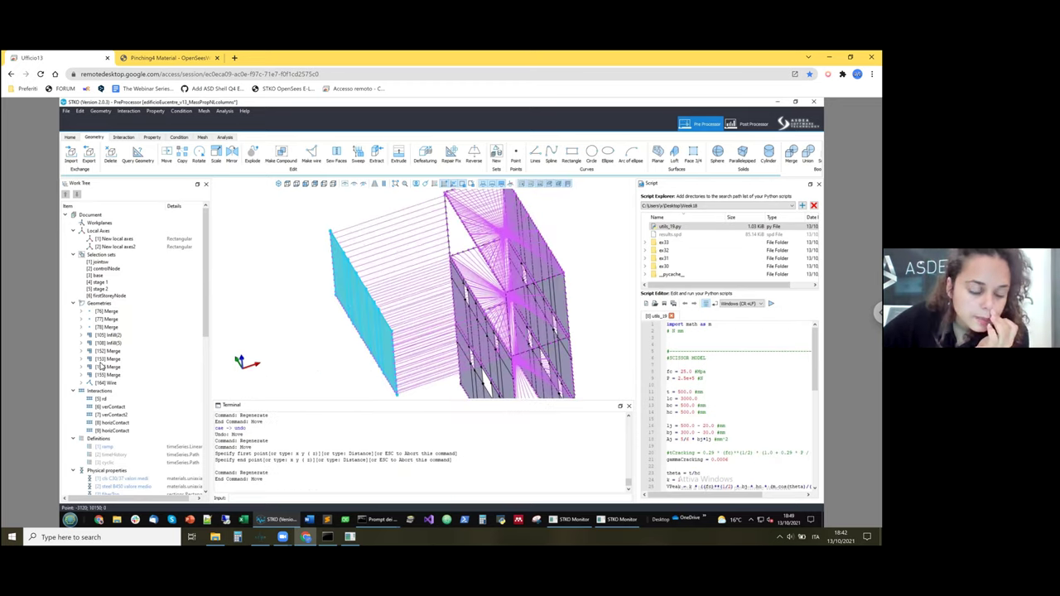
Step: Widen the work tree to show the full details column and select the contact element property
scroll(203, 279, down, 10)
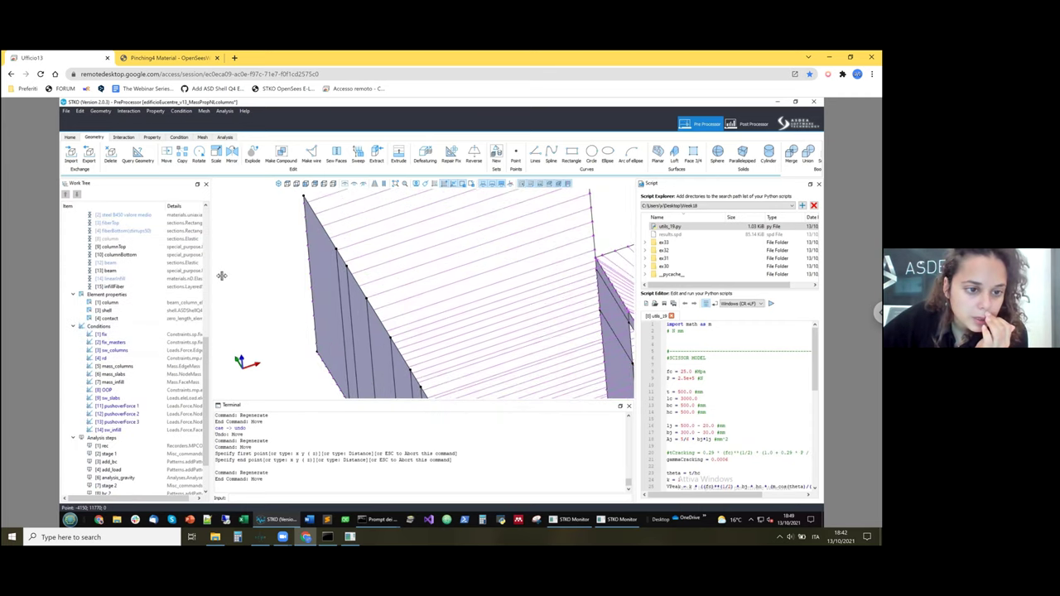
drag(259, 274, 291, 293)
click(252, 320)
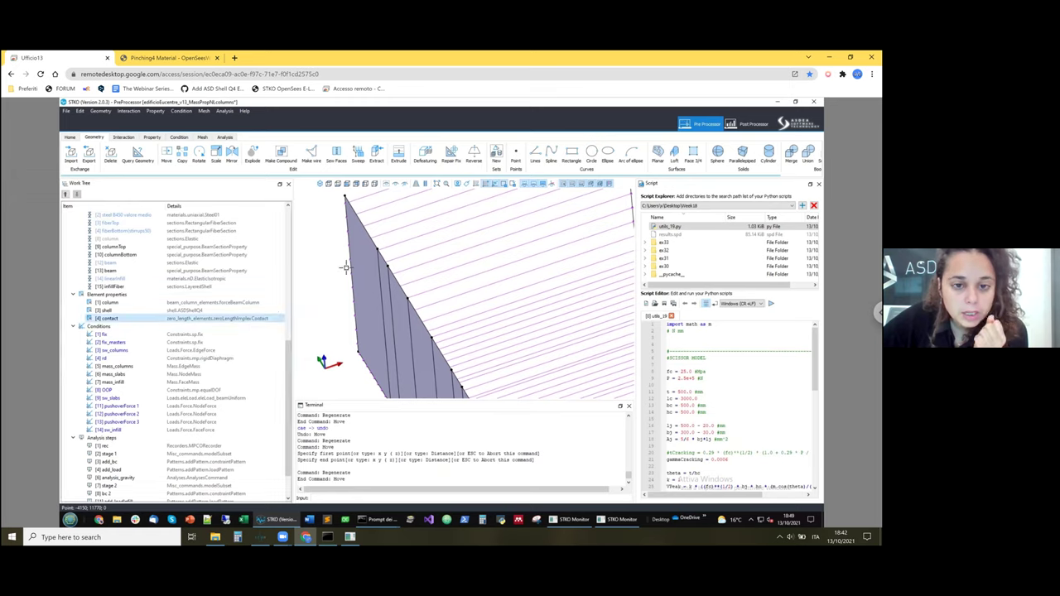
click(379, 259)
scroll(380, 259, down, 2)
key(Escape)
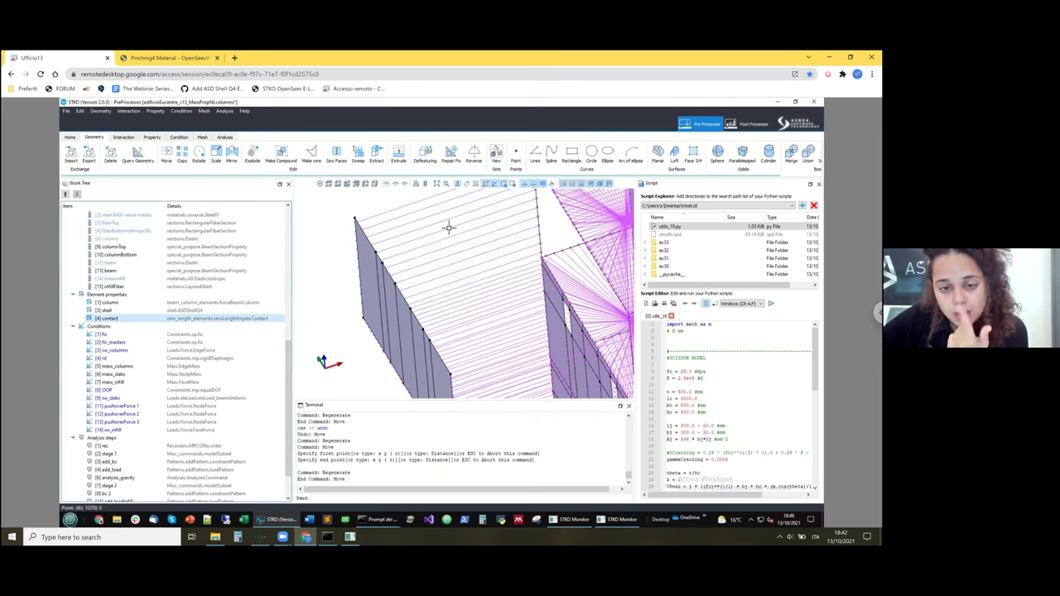
mouse_move(506, 243)
middle_down()
mouse_move(531, 247)
mouse_move(510, 251)
middle_up()
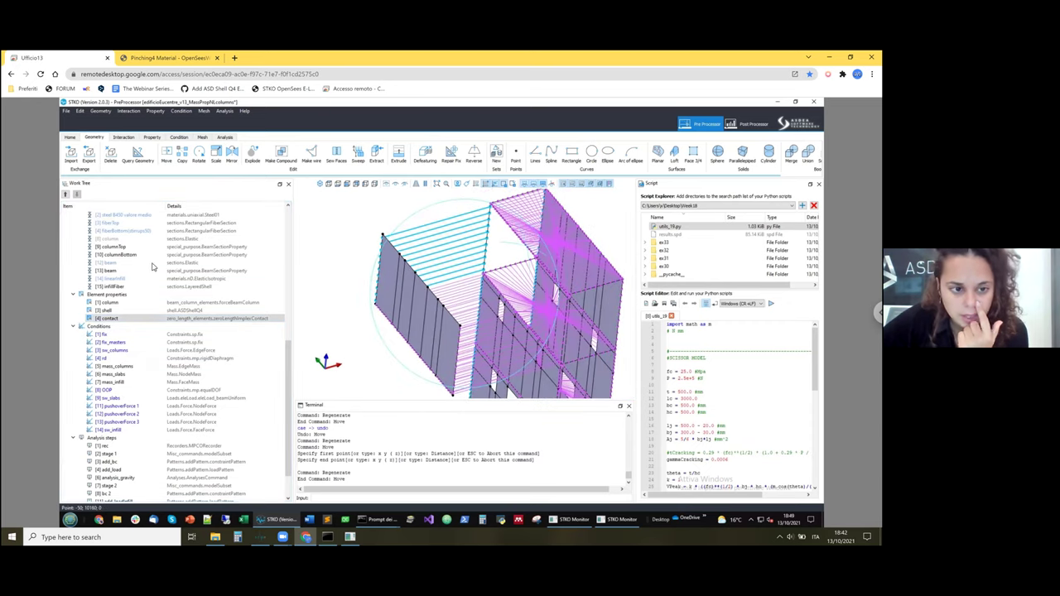
Step: Open the contact element property and examine its dimension, Kn, mu and Impl-ex settings, closing the editor without changing them
right_click(163, 321)
click(178, 339)
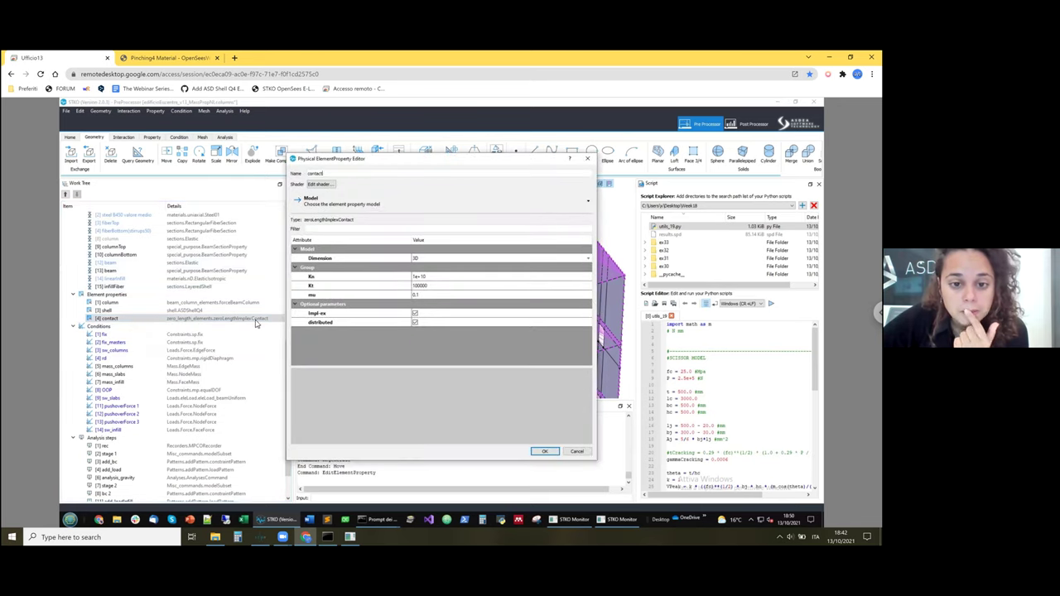
click(400, 258)
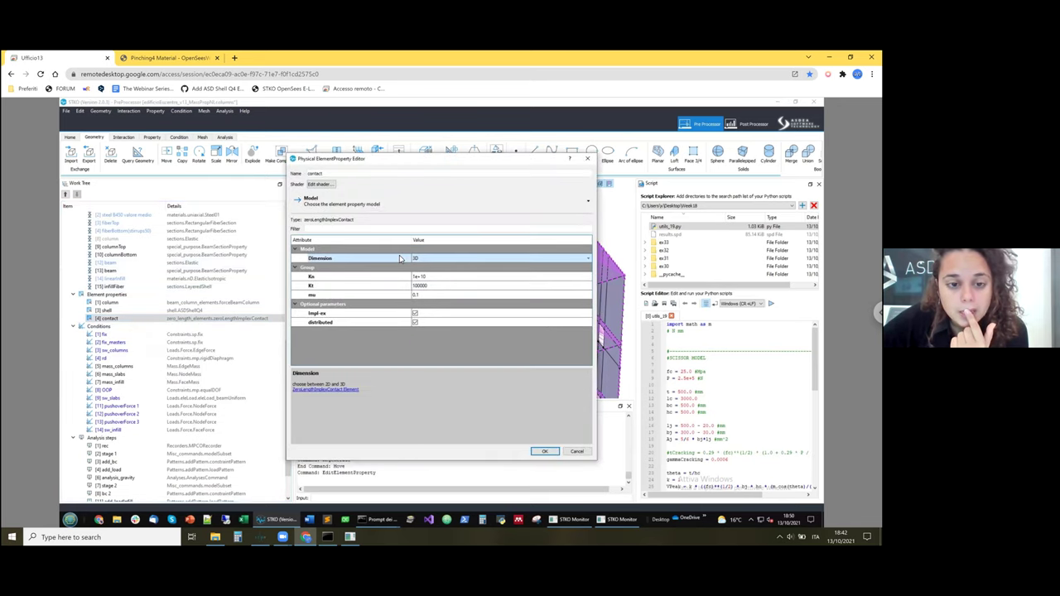
drag(528, 144, 577, 153)
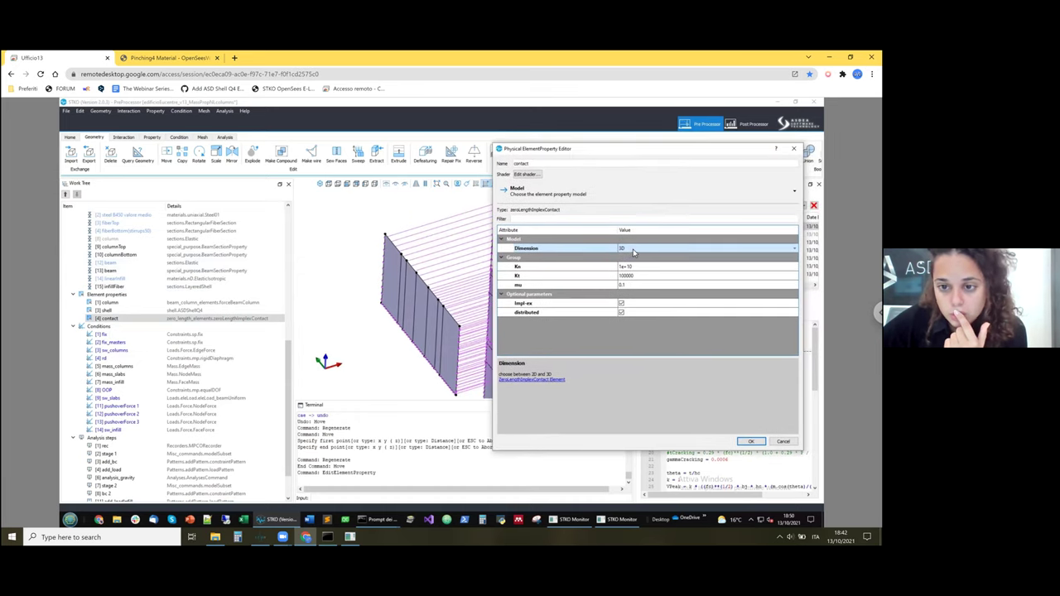
click(579, 275)
drag(567, 283, 573, 267)
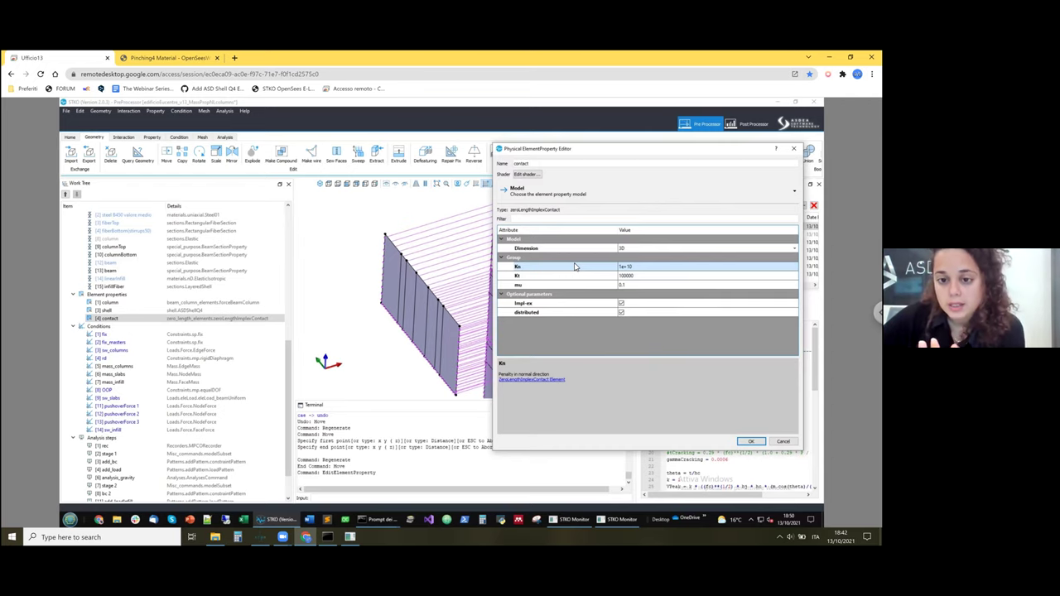
click(592, 286)
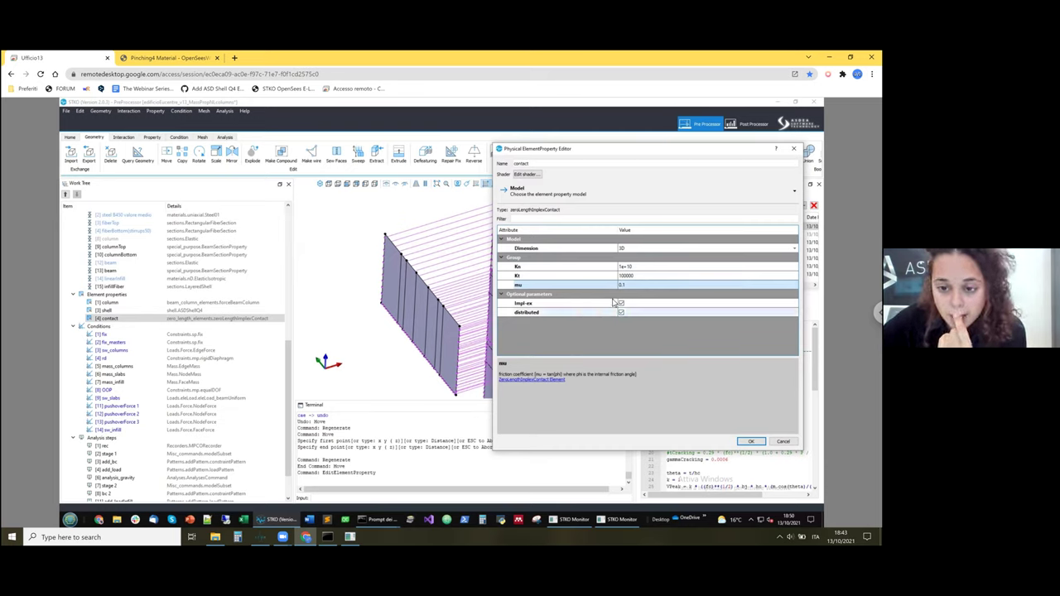
click(585, 305)
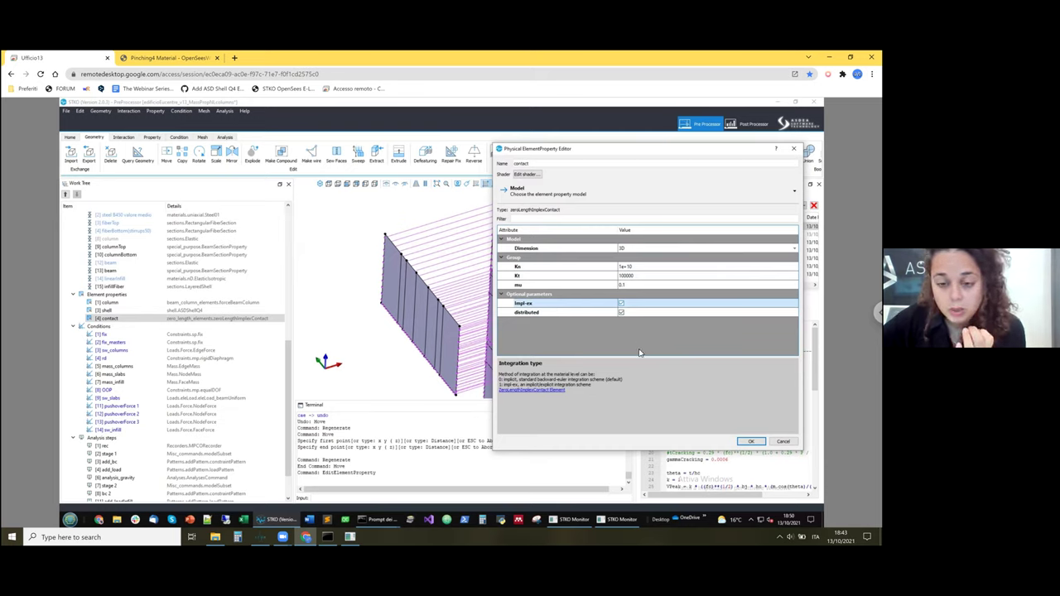
click(751, 442)
Step: Select the contact interaction between the moved infill and the frame column, and display local axes to inspect the link orientations
click(432, 224)
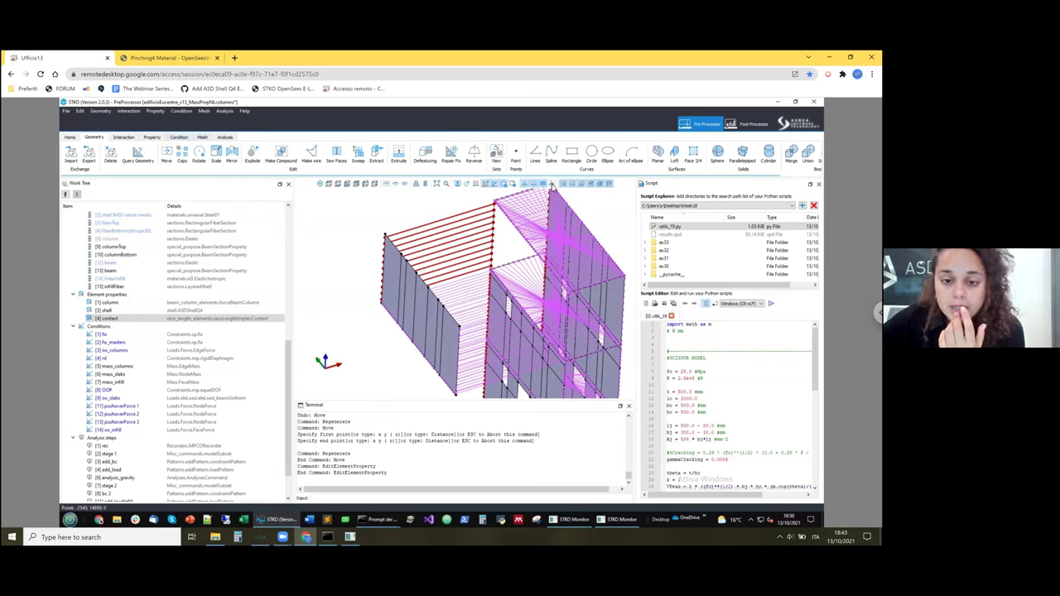
click(551, 185)
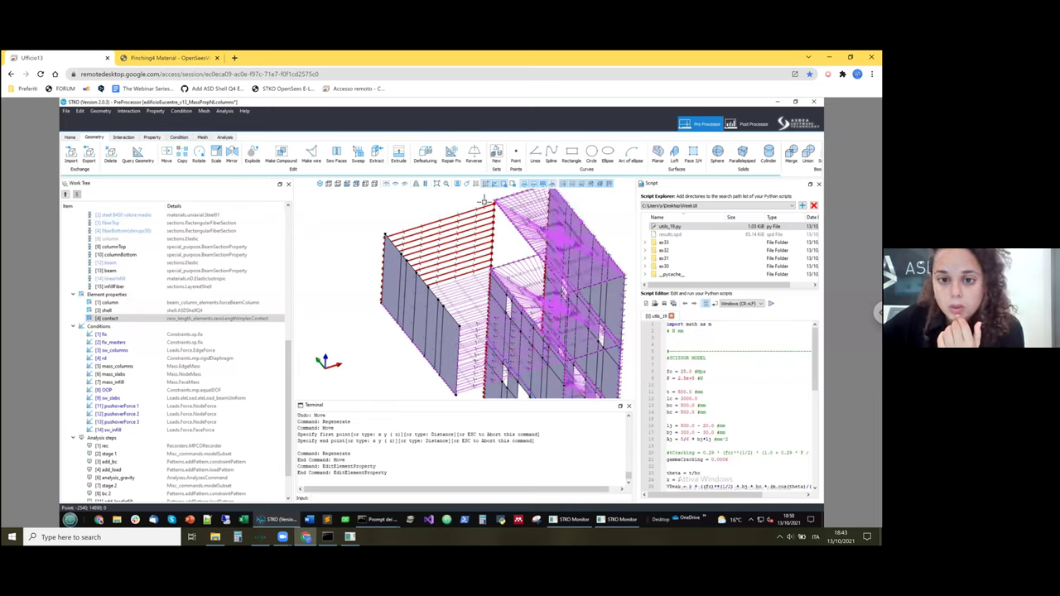
middle_drag(471, 241, 399, 259)
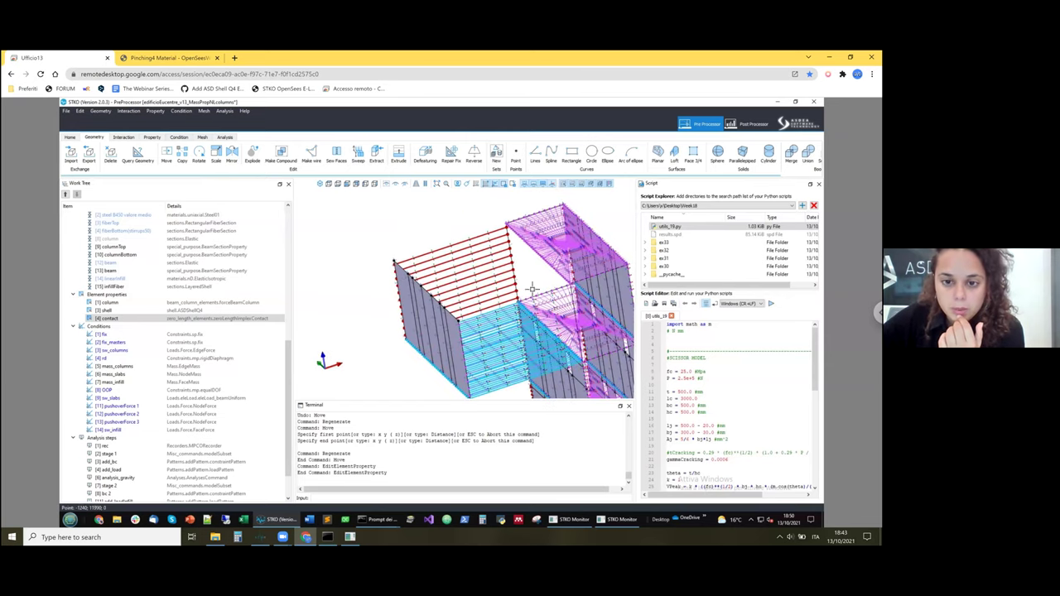
middle_drag(532, 289, 480, 273)
scroll(478, 249, up, 5)
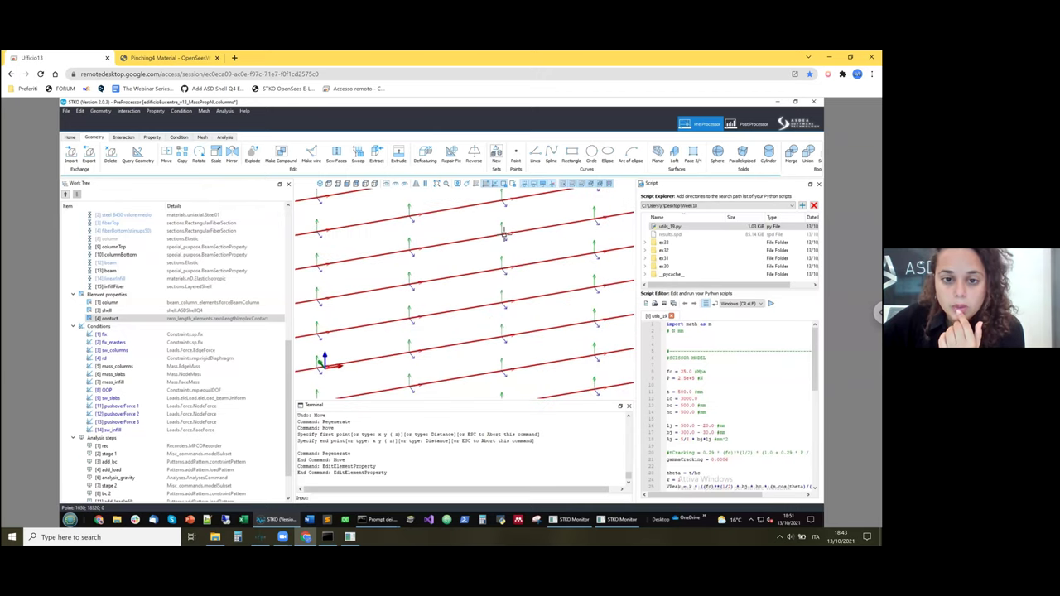
scroll(504, 235, down, 8)
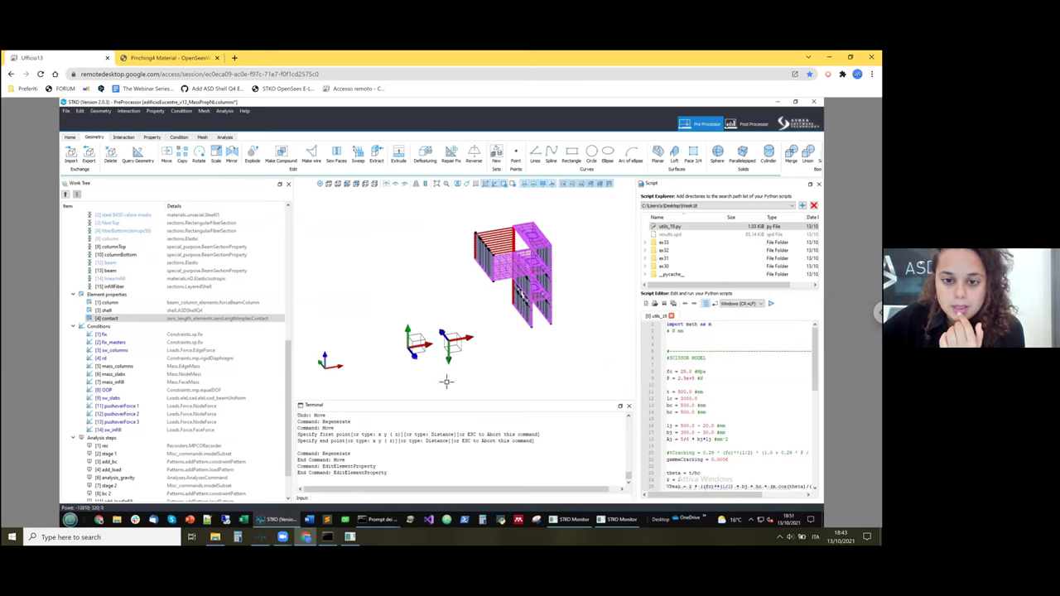
scroll(510, 228, up, 6)
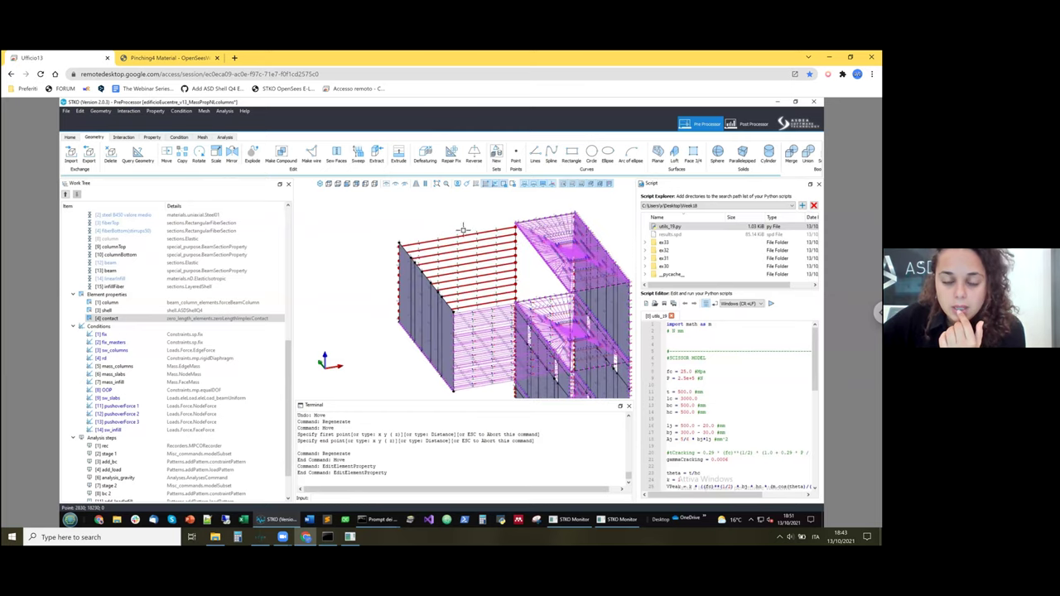
scroll(497, 227, up, 5)
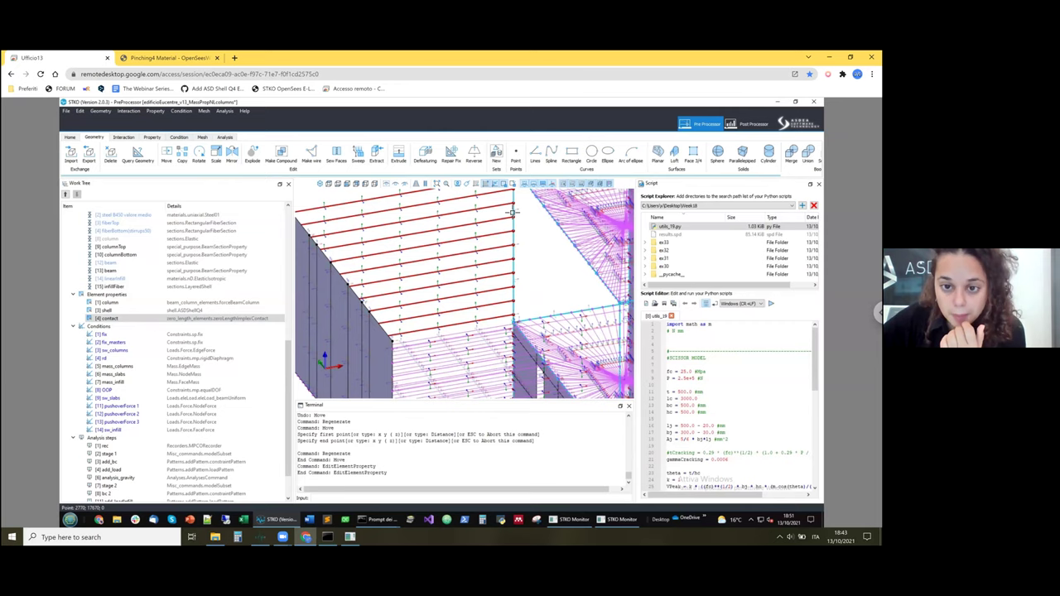
scroll(515, 210, down, 3)
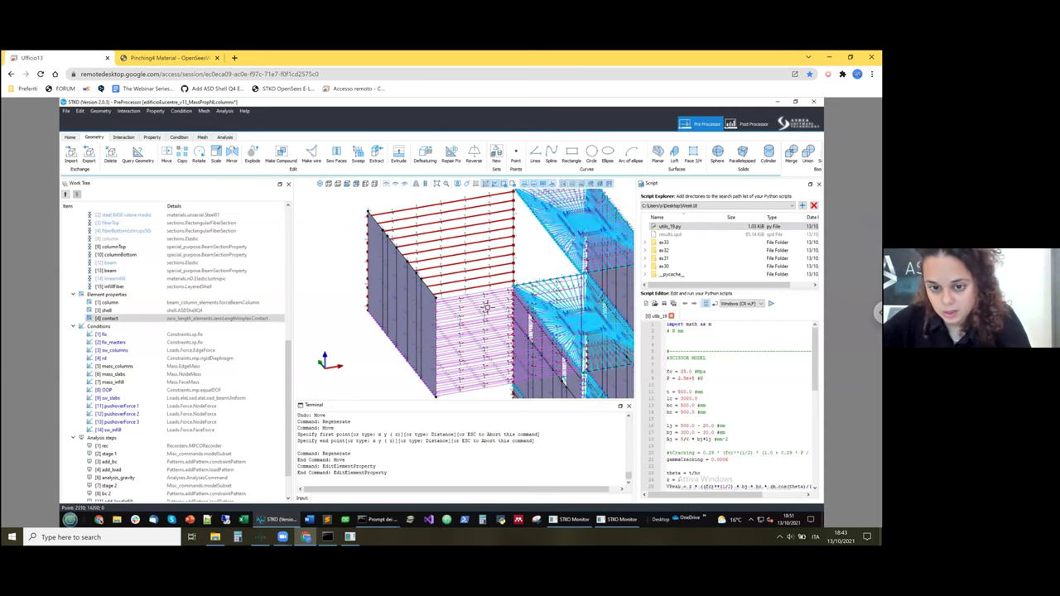
Step: Edit the contact element property, choose zeroLengthImplexContact from the zero-length elements as its model, and accept it
scroll(477, 278, up, 2)
scroll(477, 279, up, 2)
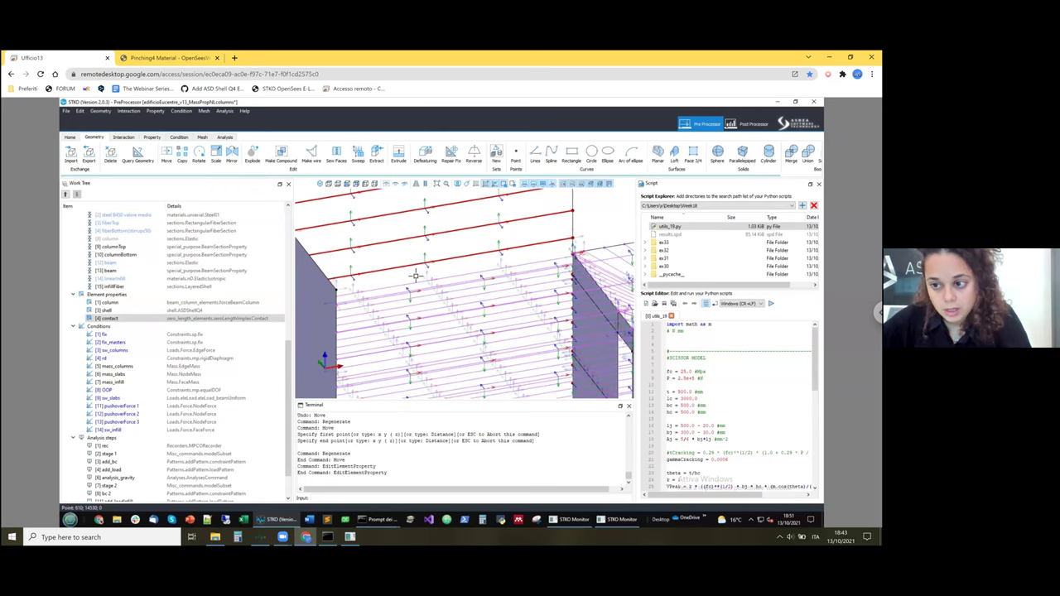
scroll(454, 282, down, 1)
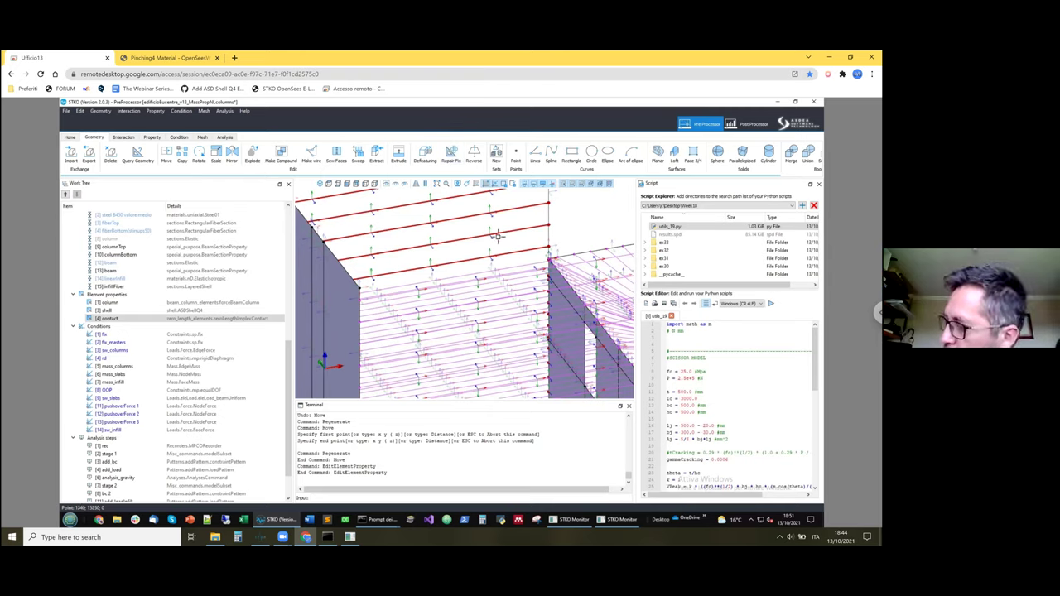
click(296, 303)
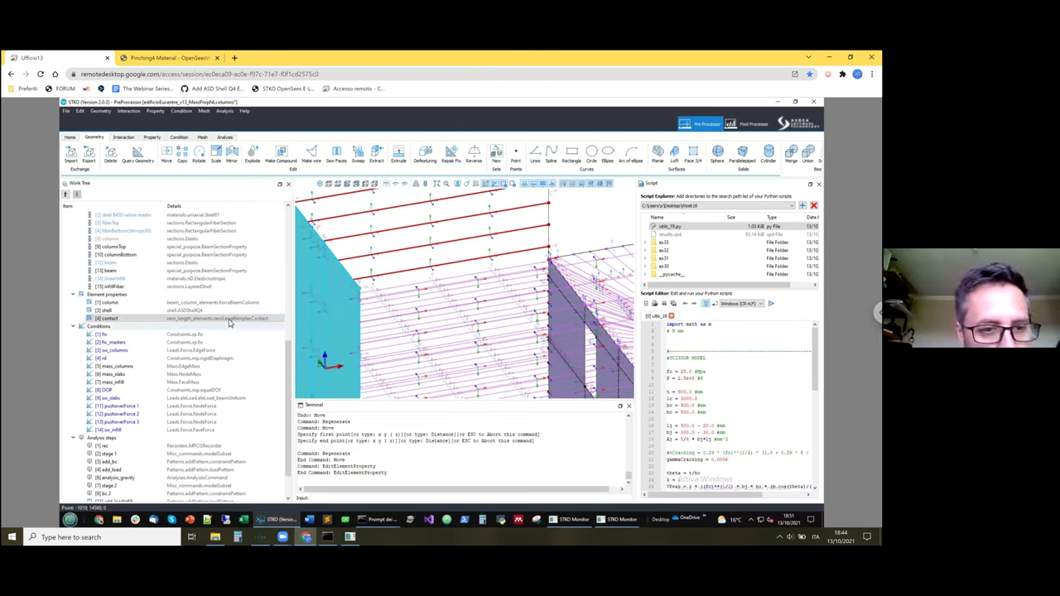
right_click(231, 321)
click(247, 343)
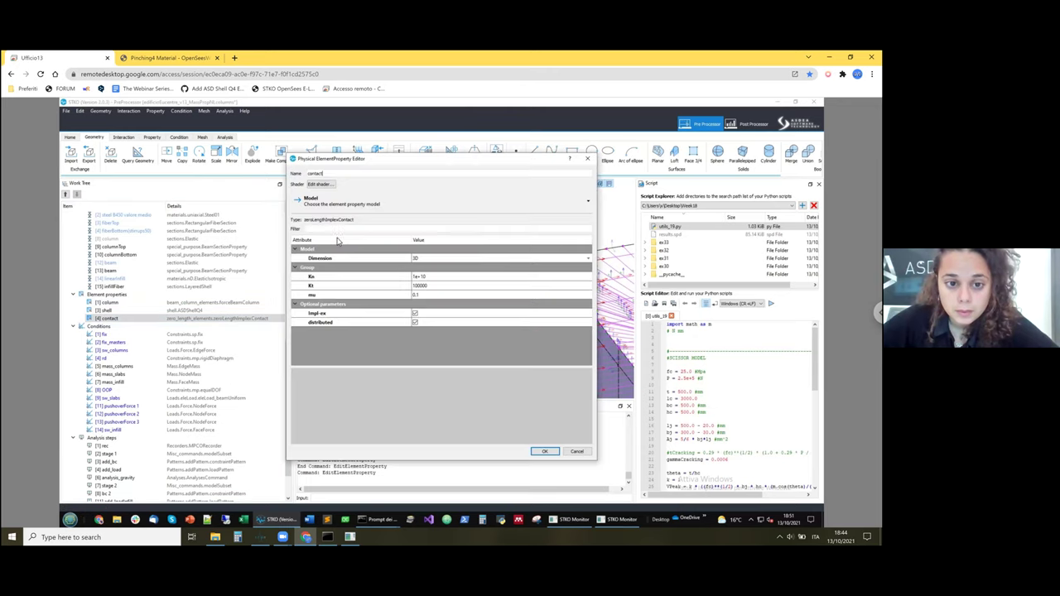
click(358, 211)
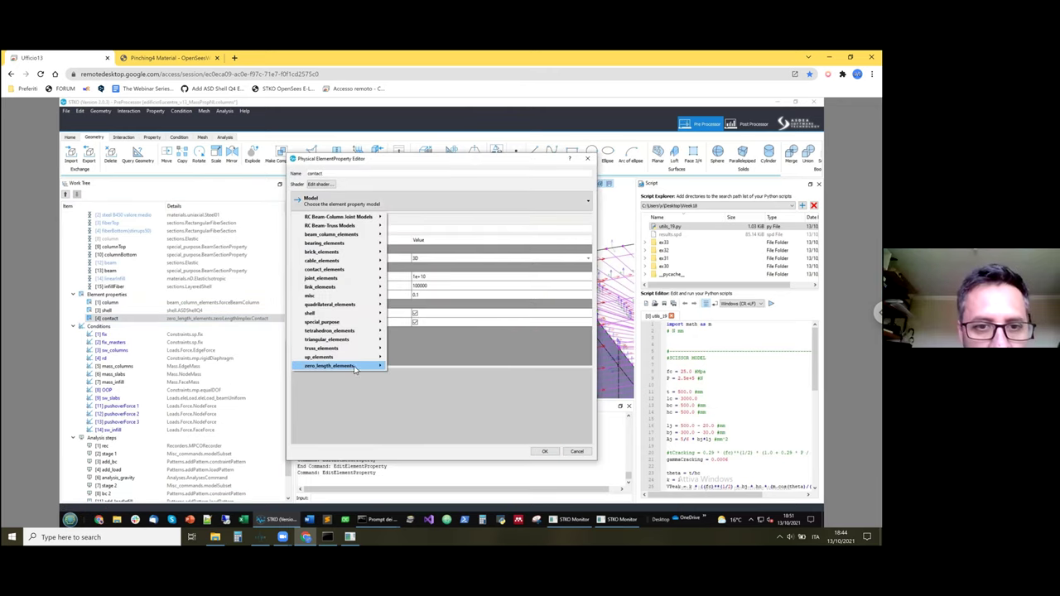
mouse_move(356, 367)
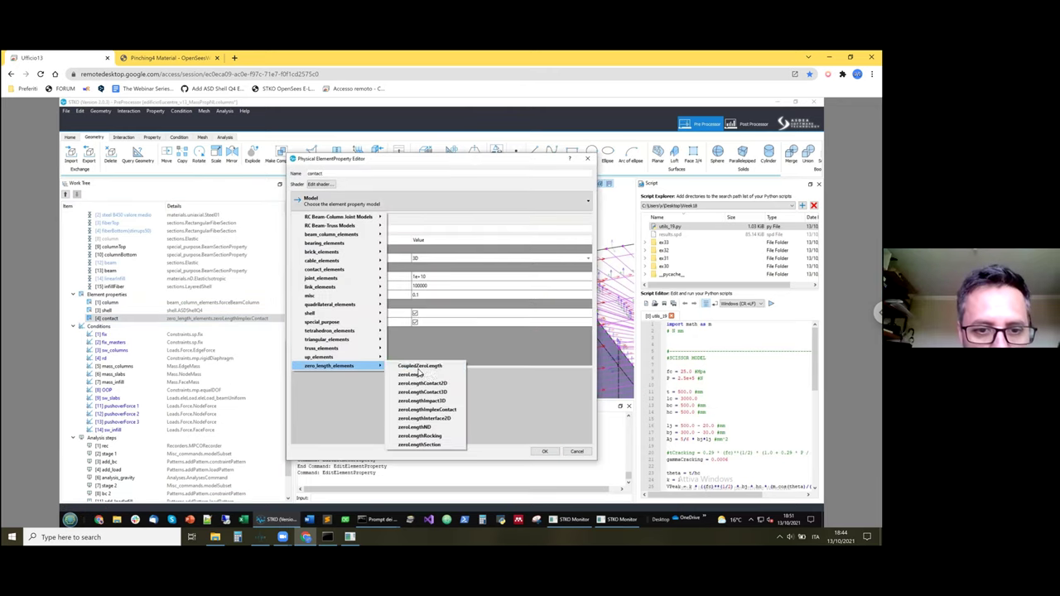
click(449, 412)
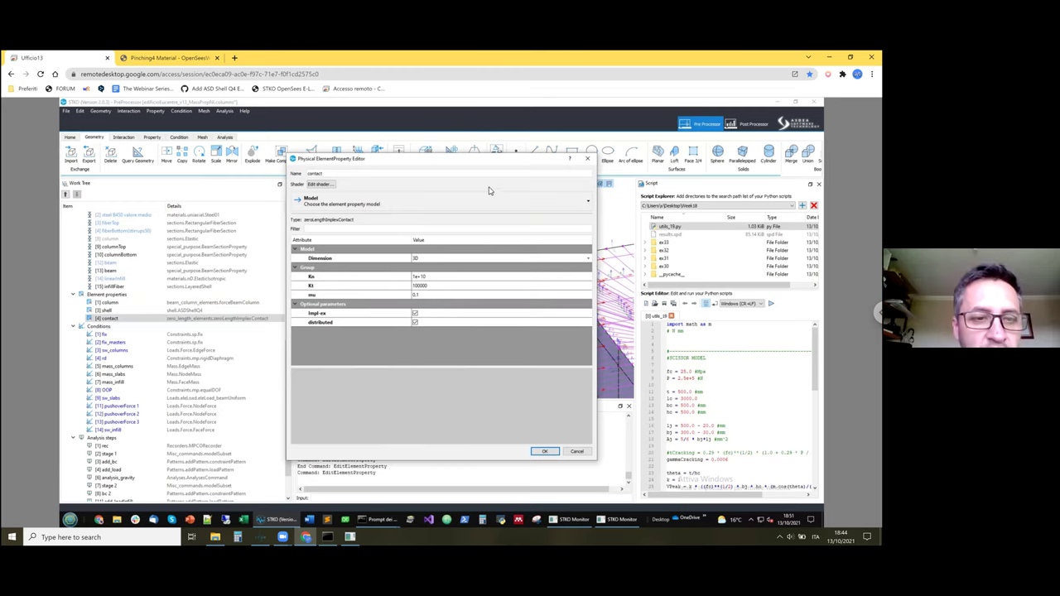
click(538, 452)
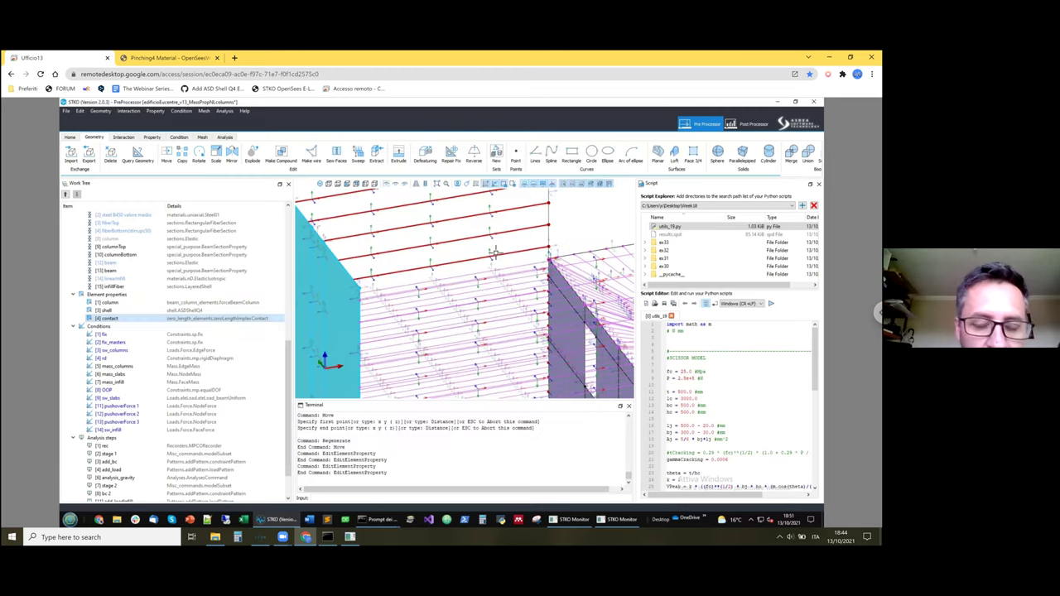
Step: Open the verContact interaction to examine its interaction type, and close the editor without changing it
scroll(469, 229, up, 2)
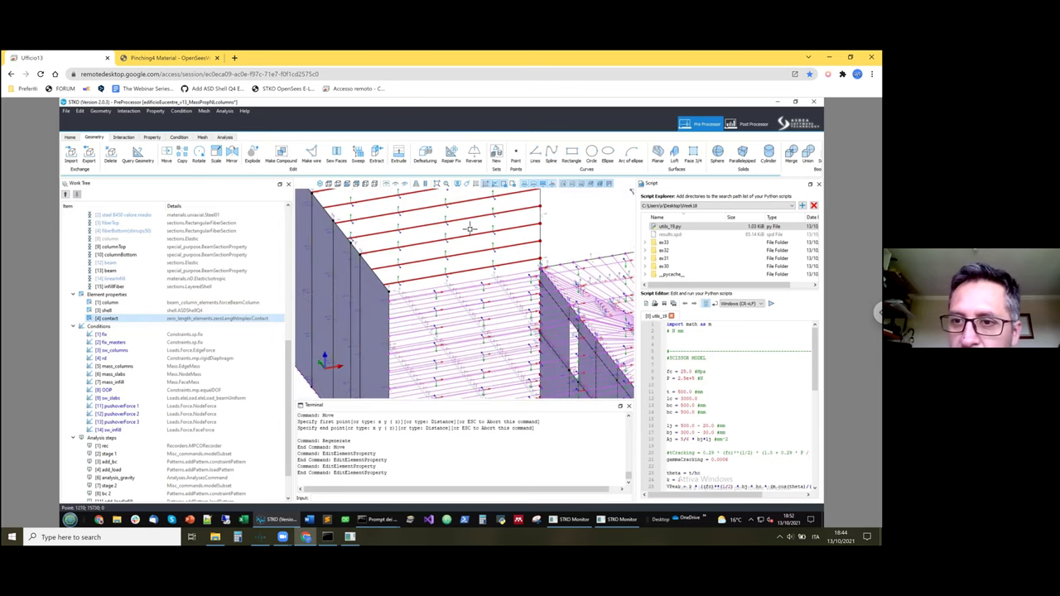
scroll(153, 285, up, 3)
scroll(150, 271, up, 5)
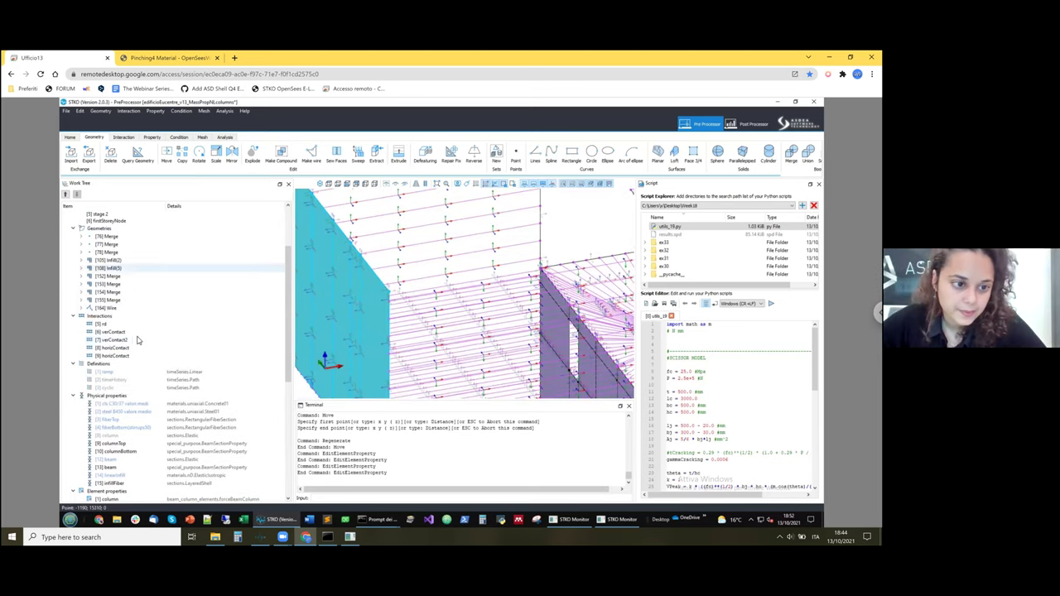
click(129, 335)
right_click(131, 334)
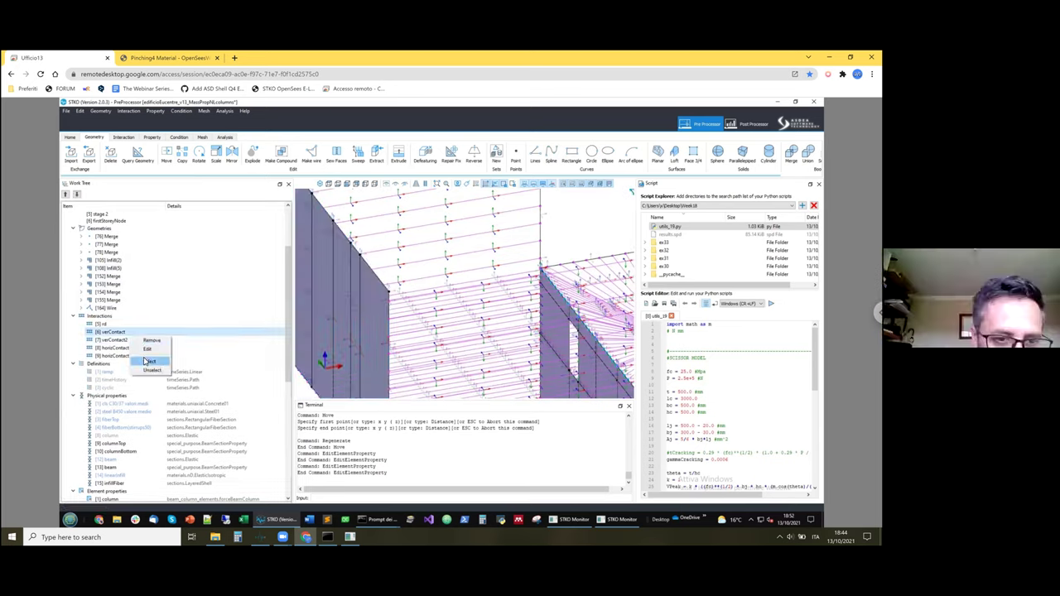
click(151, 354)
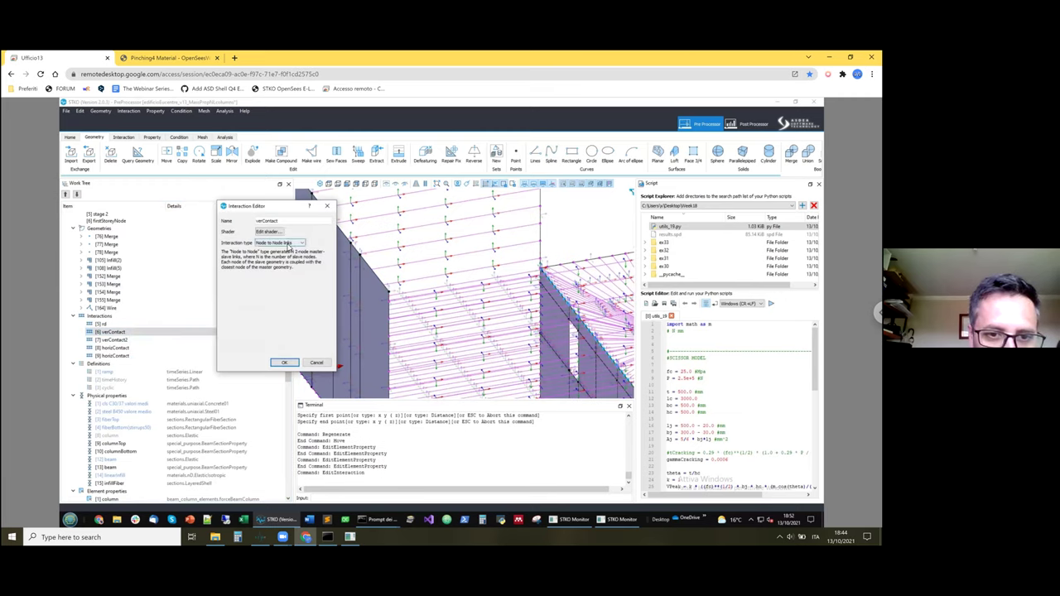
key(Escape)
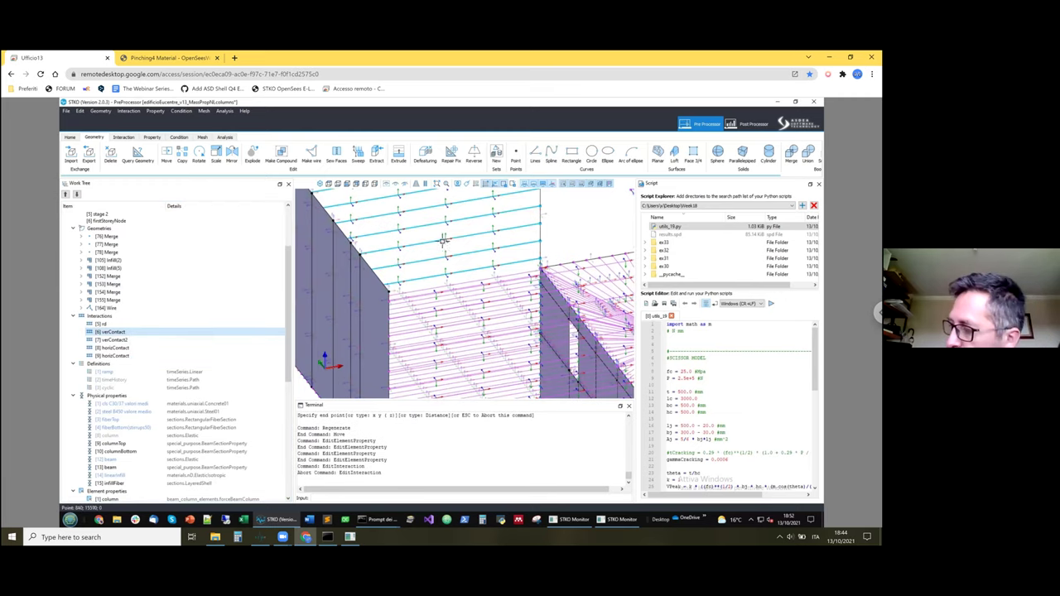
Step: Try to assign the contact element property to the selected contact links between the moved infill and the frame
scroll(174, 377, down, 2)
scroll(155, 390, down, 3)
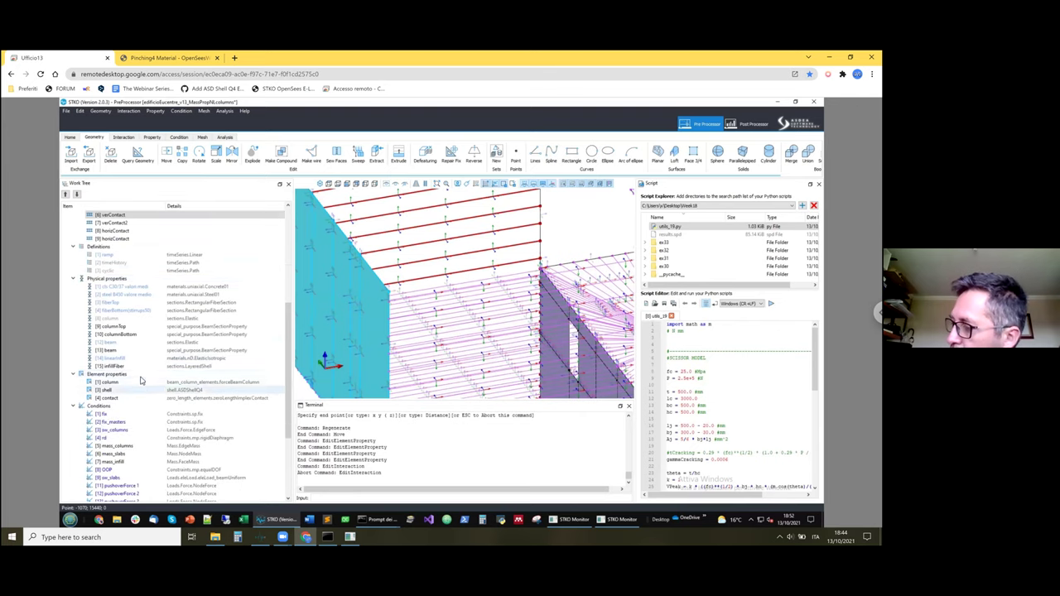
drag(166, 396, 490, 209)
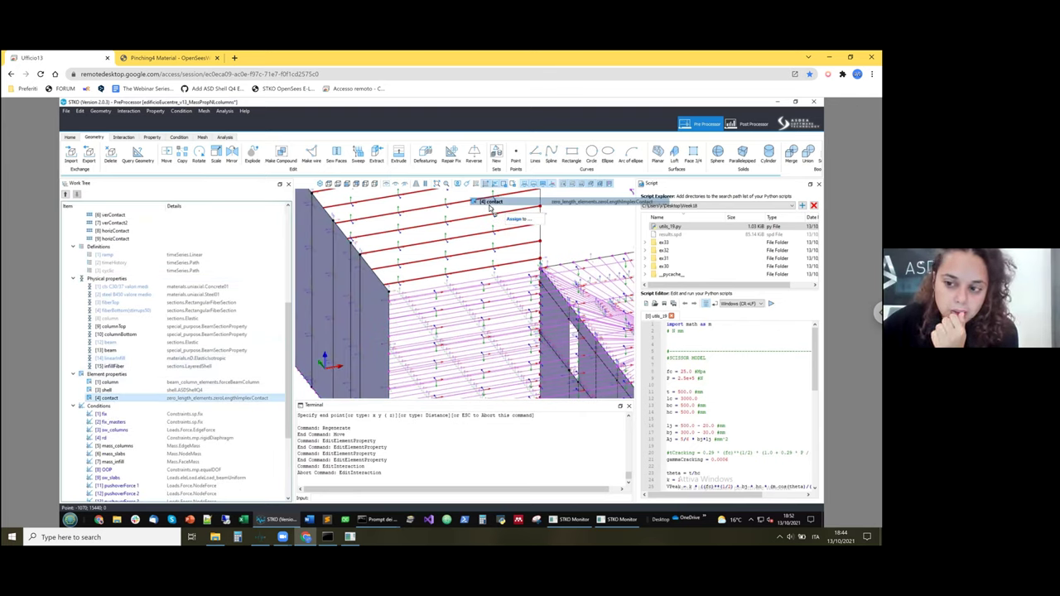
drag(490, 208, 120, 404)
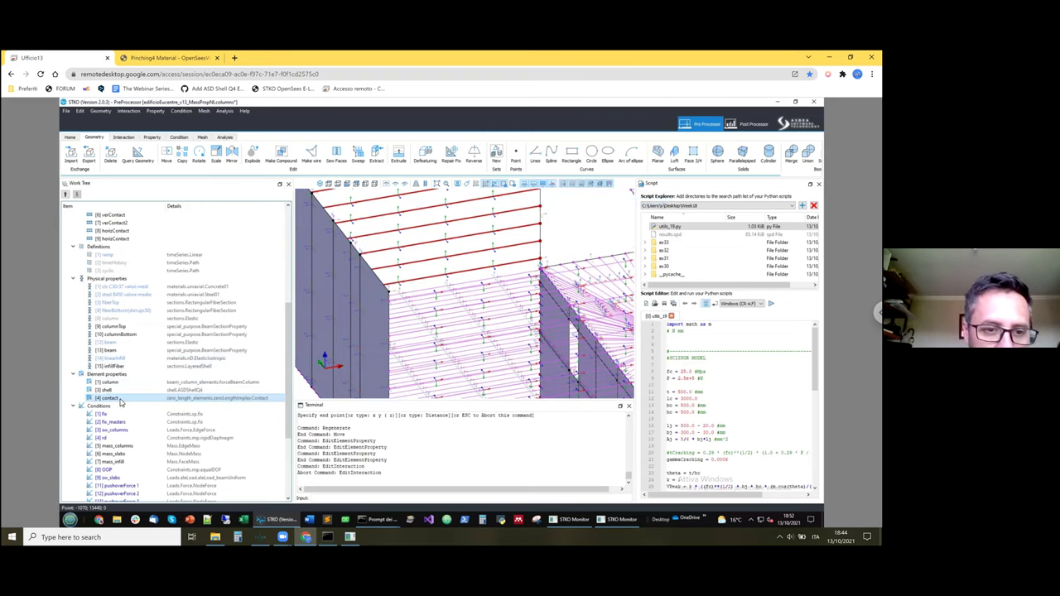
Step: Reopen the contact element property to review its stiffness, friction and optional parameters, leaving them as they are
right_click(229, 401)
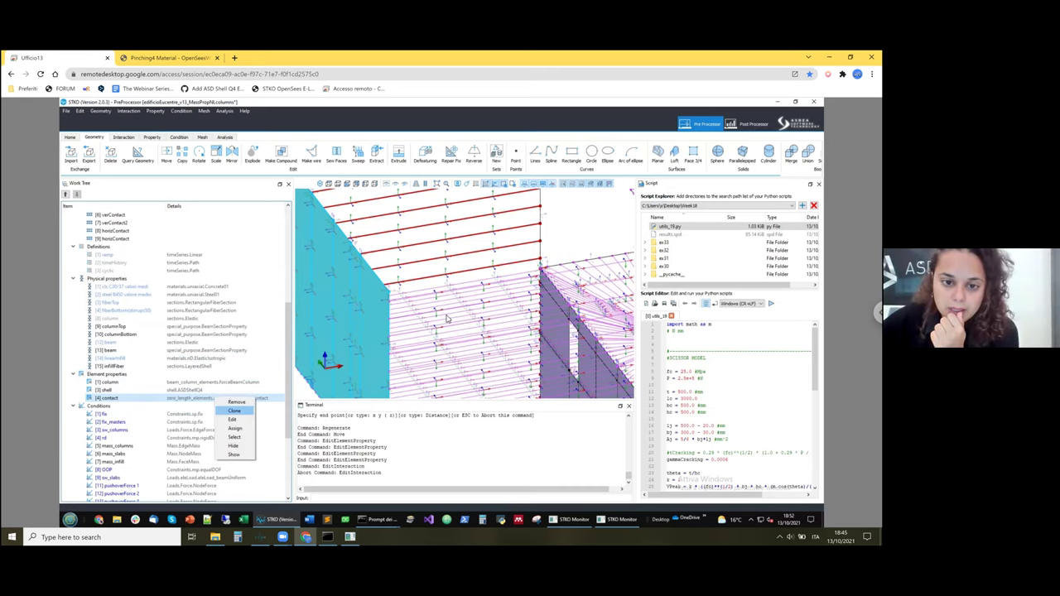
click(233, 419)
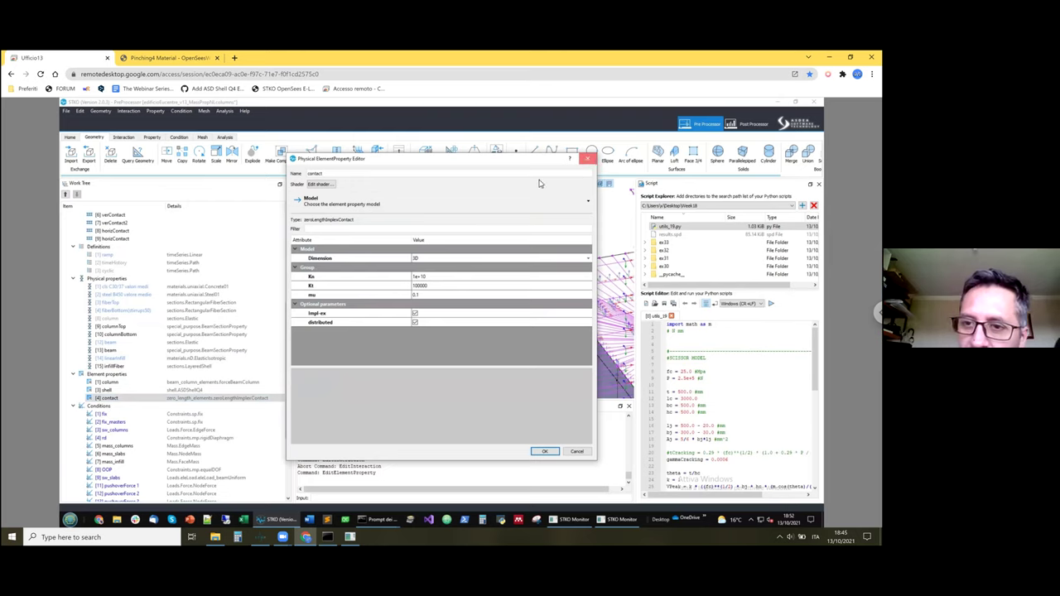
key(Escape)
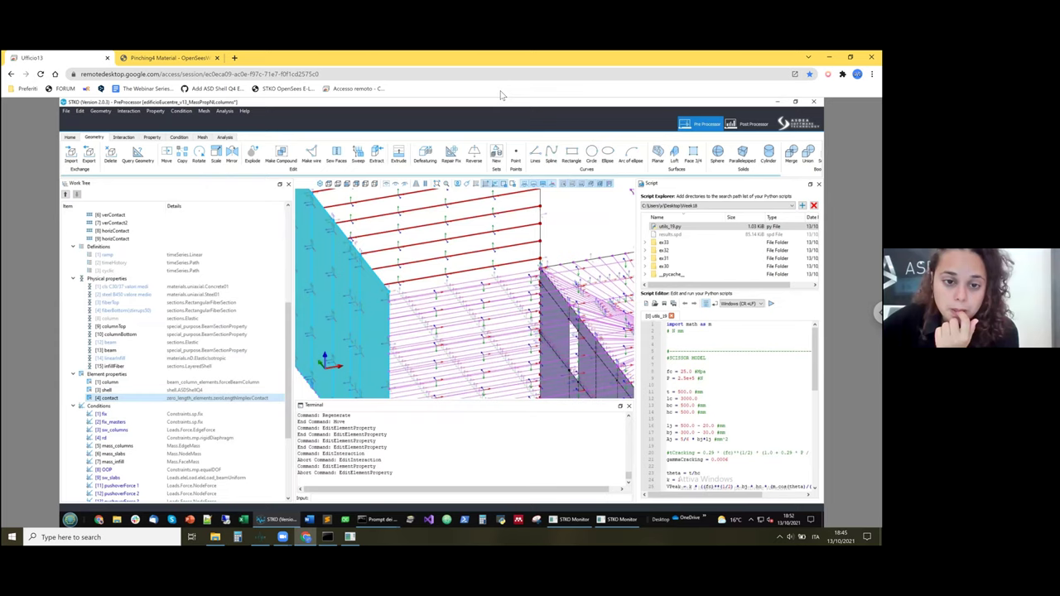
click(544, 234)
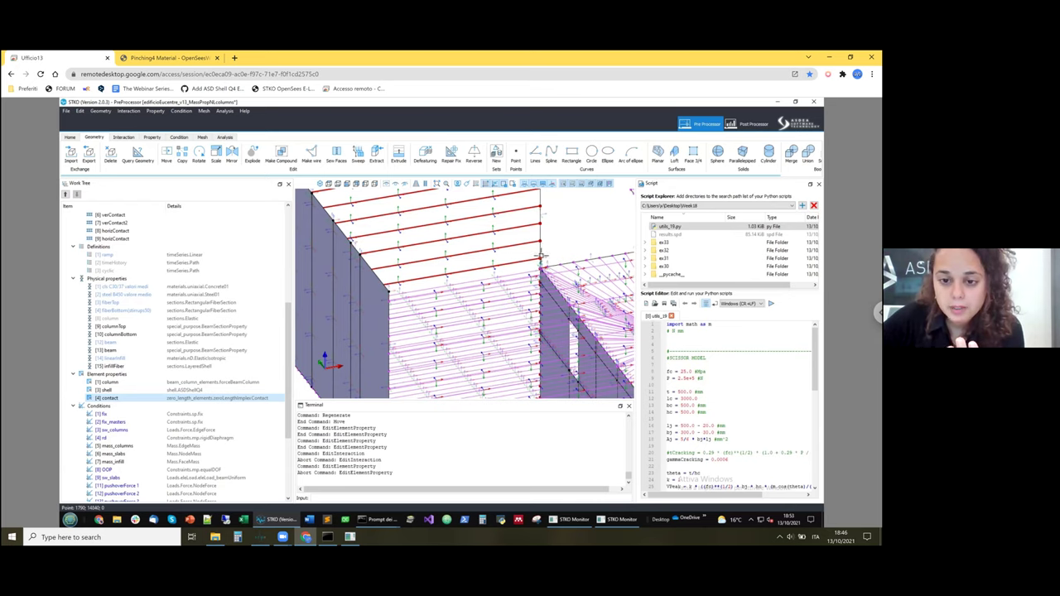
middle_drag(545, 258, 535, 294)
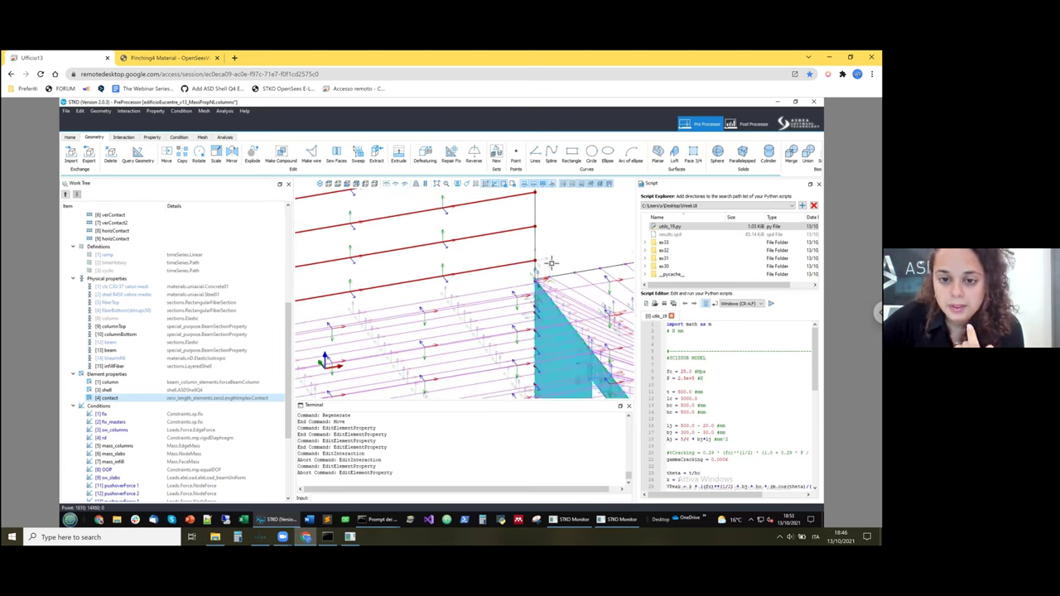
scroll(552, 276, down, 2)
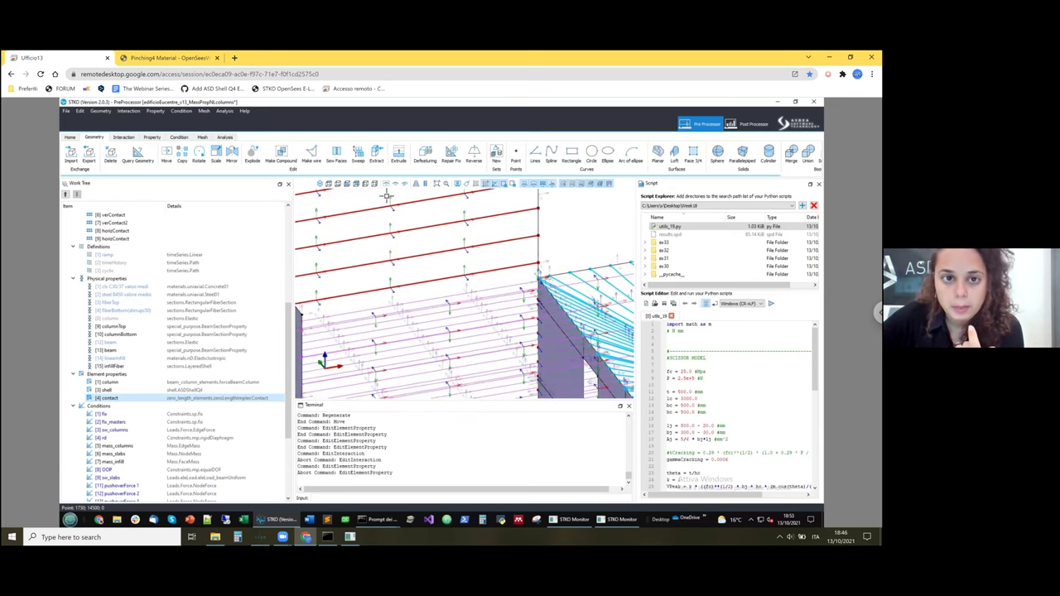